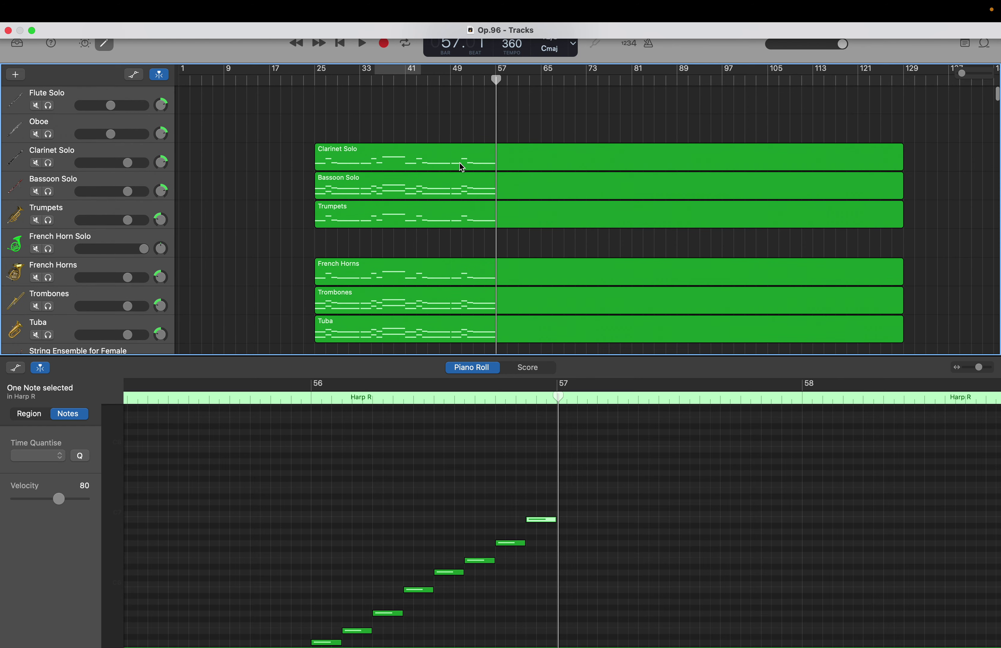
Step: Copy the four Clarinet Solo notes in bars 49 to 56 and paste them at bar 57
left_click(461, 165)
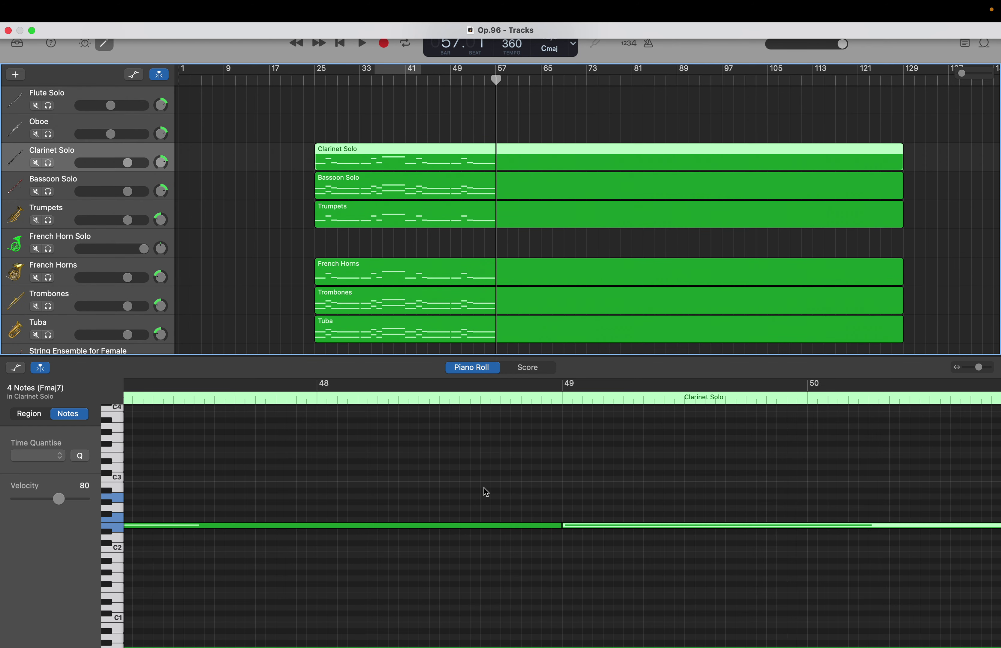
scroll(486, 492, "right", 10)
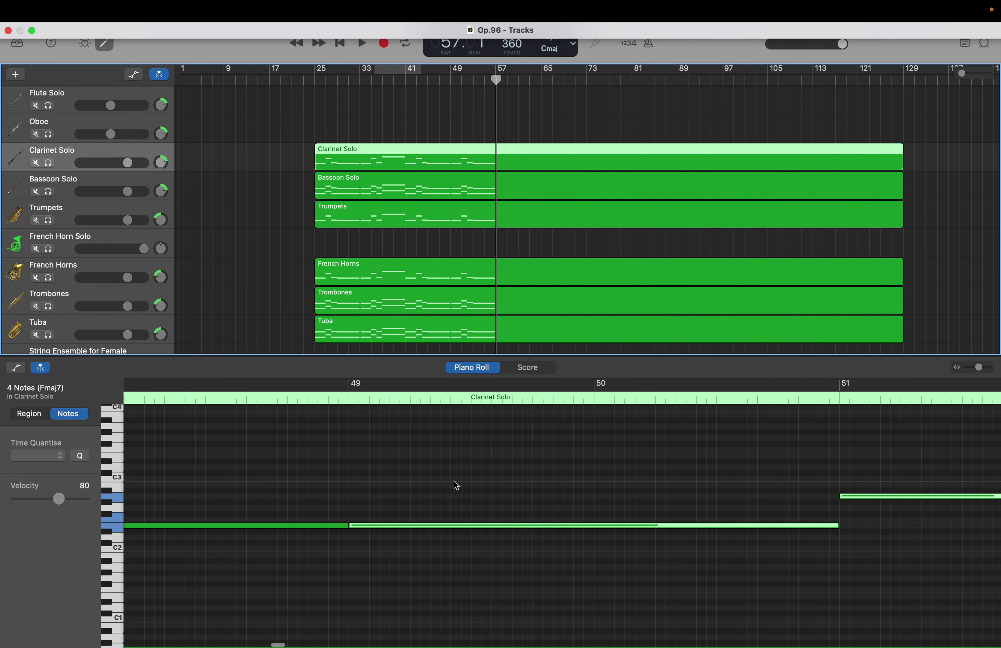
scroll(393, 607, "down", 5)
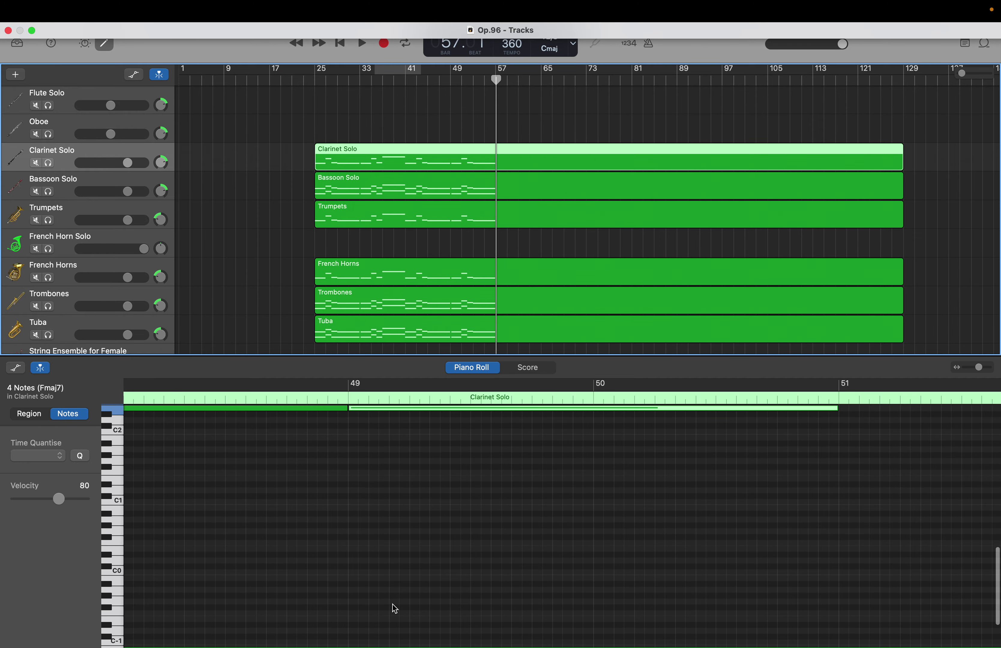
left_click(393, 605)
left_click_drag(393, 553, 995, 447)
key("shift+period")
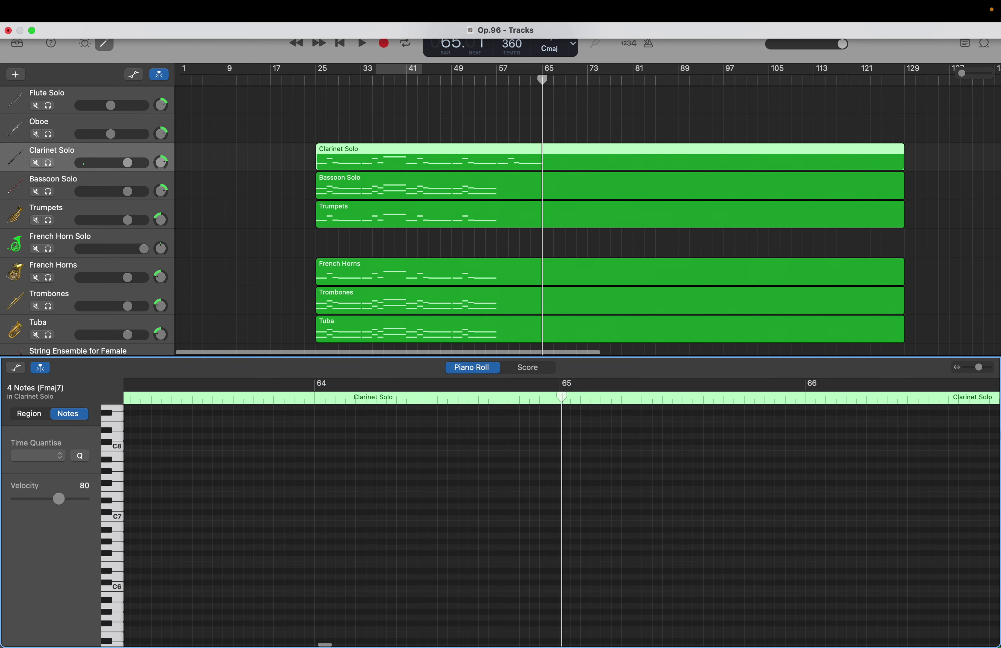
Step: Return the playhead to bar 57 and paste a copy of the eight Bassoon Solo notes from bars 49 to 56 there
left_click_drag(541, 81, 497, 83)
left_click(503, 192)
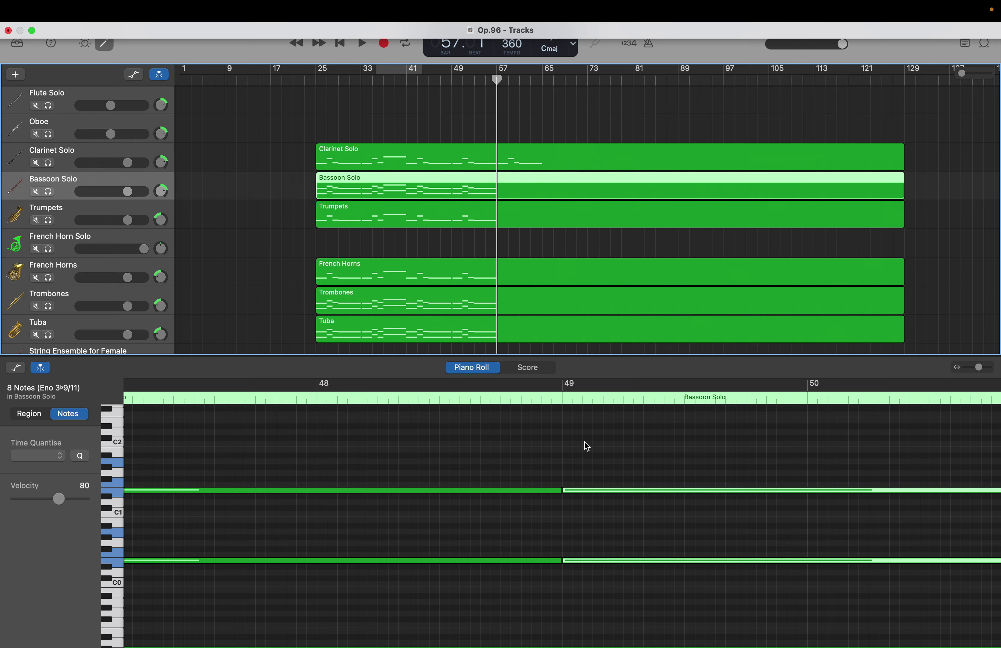
left_click_drag(586, 422, 997, 581)
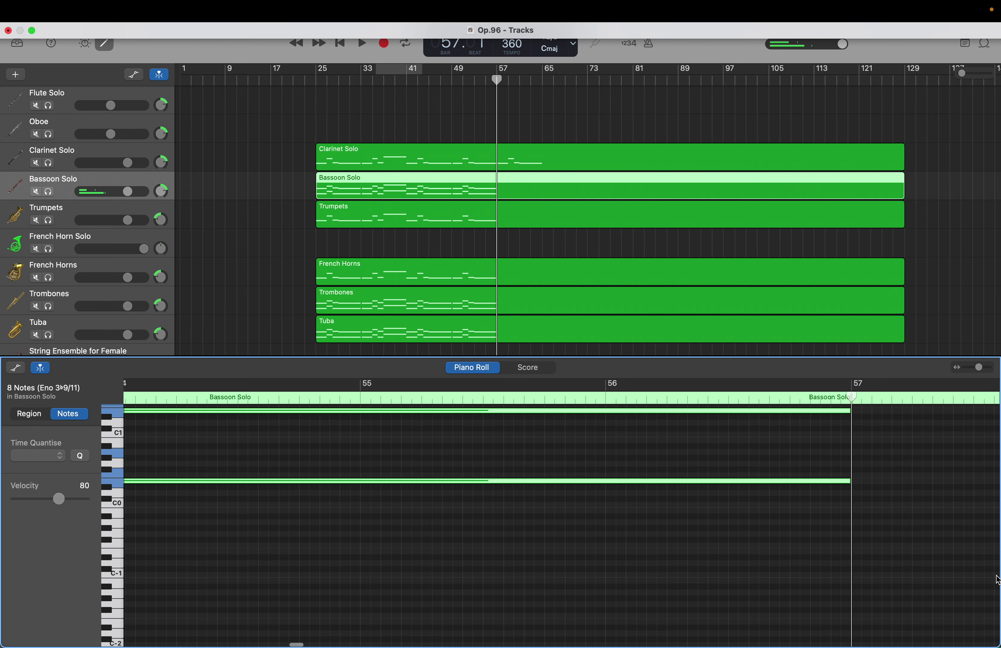
key("super+v")
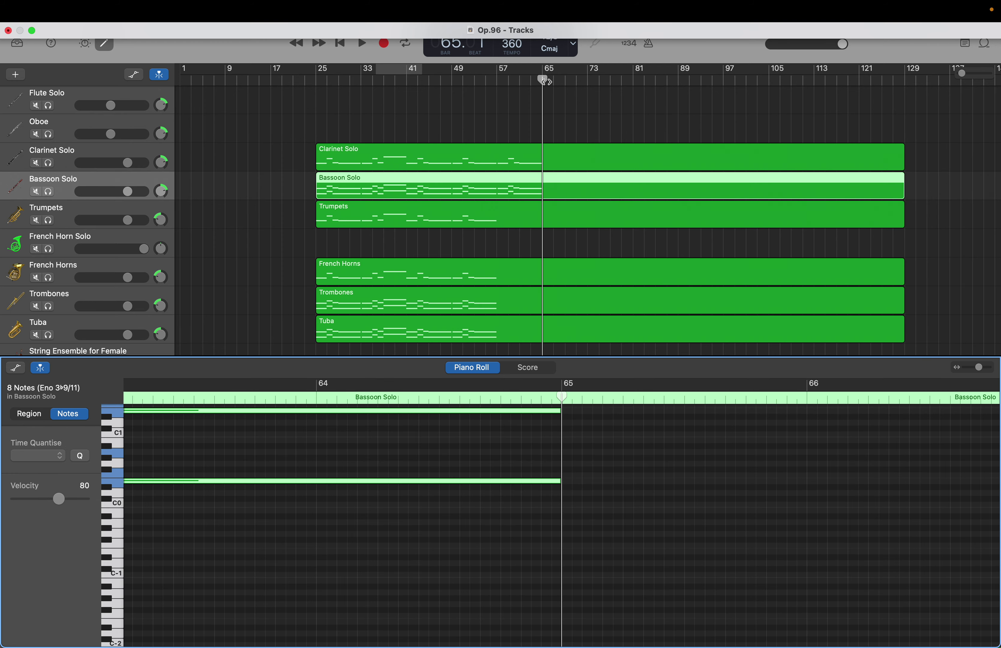
Step: Move the playhead back to bar 57 and duplicate the four Trumpets notes from bars 49 to 56 there
left_click_drag(546, 81, 497, 83)
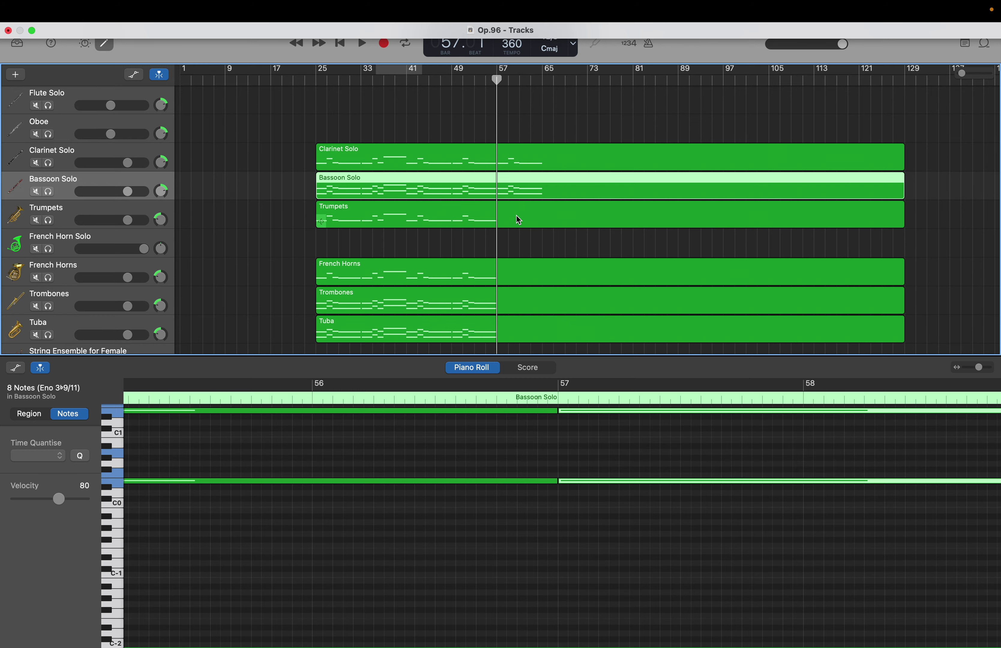
left_click(519, 220)
left_click_drag(580, 437, 998, 554)
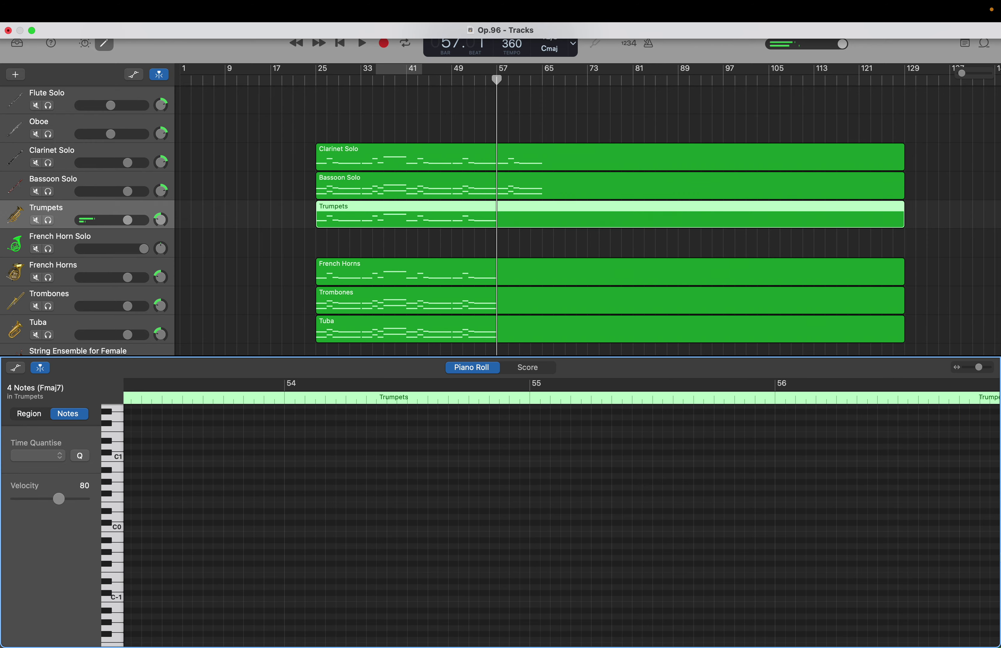
key("super+v")
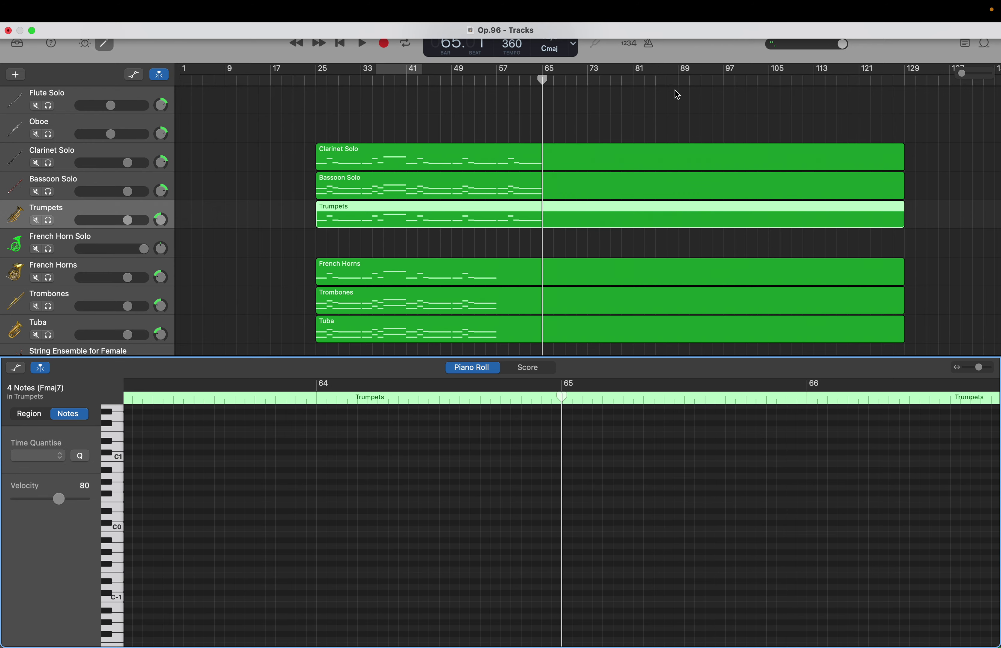
Step: Reset the playhead to bar 57 and paste a copy of the four French Horns notes from bars 49 to 56 there
left_click_drag(545, 79, 496, 82)
left_click(503, 273)
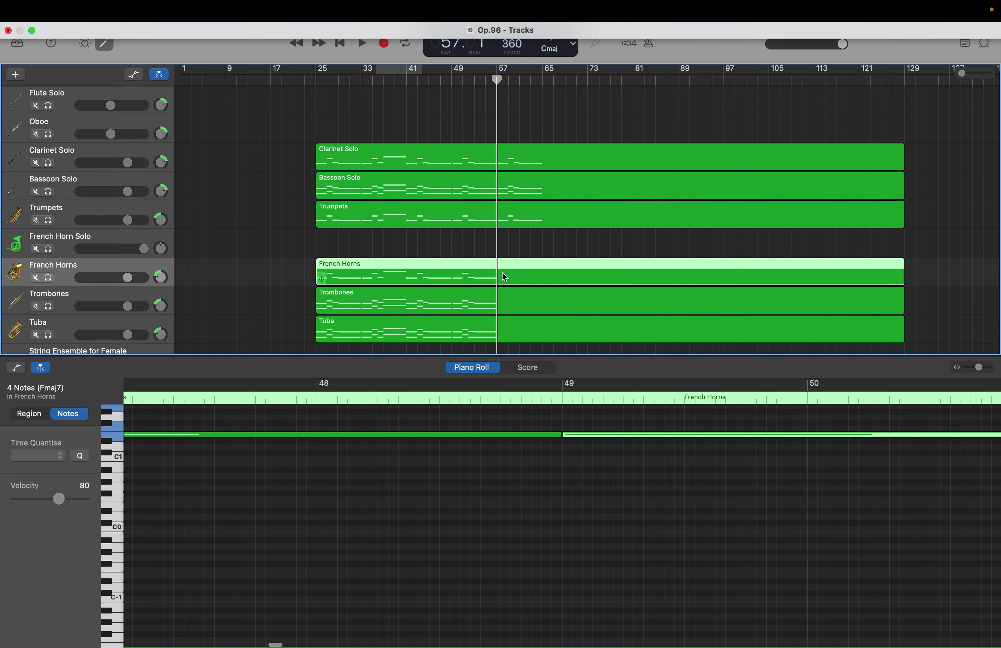
scroll(583, 503, "up", 3)
left_click_drag(580, 488, 995, 641)
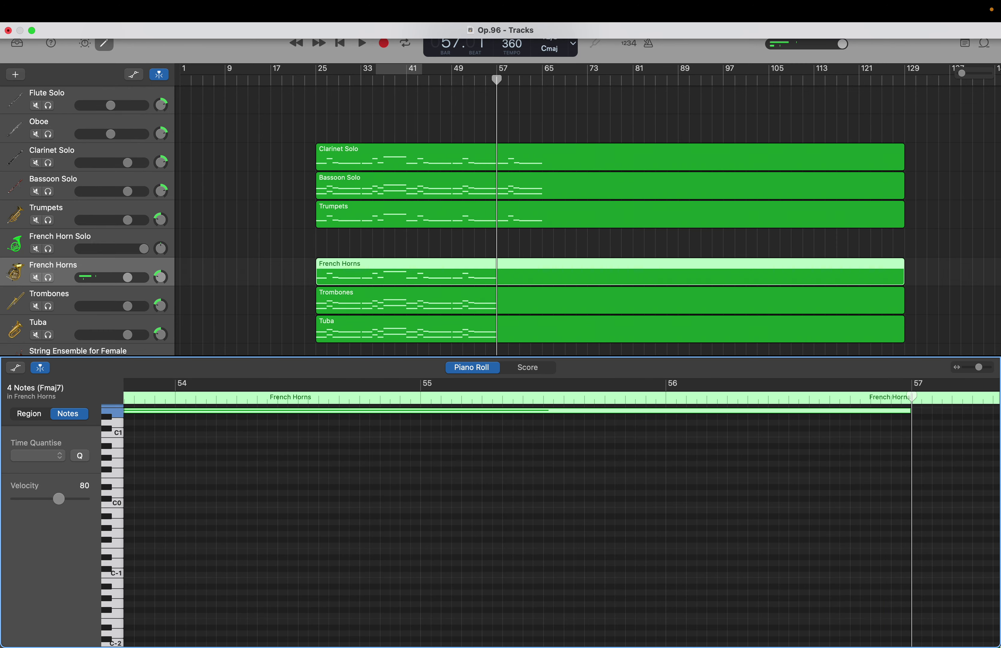
key("shift+period")
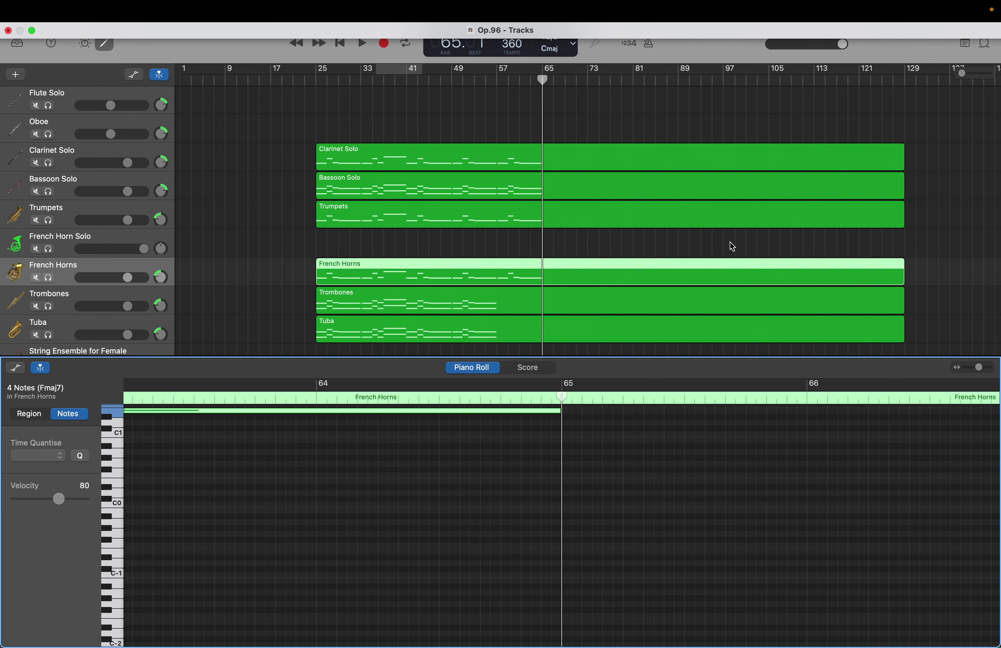
Step: Set the playhead back to bar 57 and repeat the eight Trombones notes from bars 49 to 56 there
left_click_drag(544, 82, 497, 83)
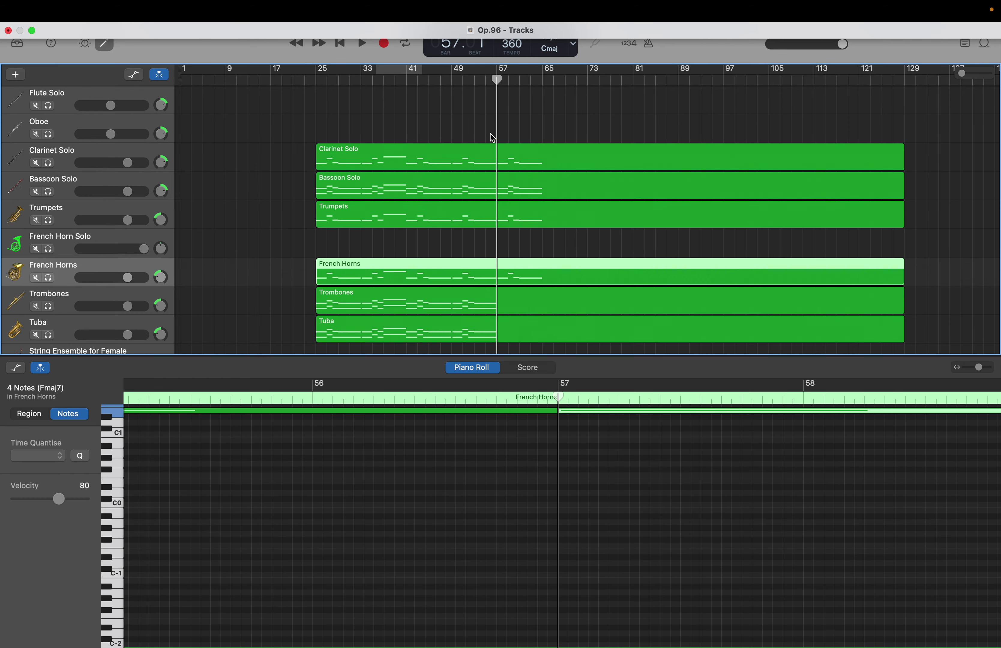
left_click(490, 290)
scroll(560, 434, "up", 5)
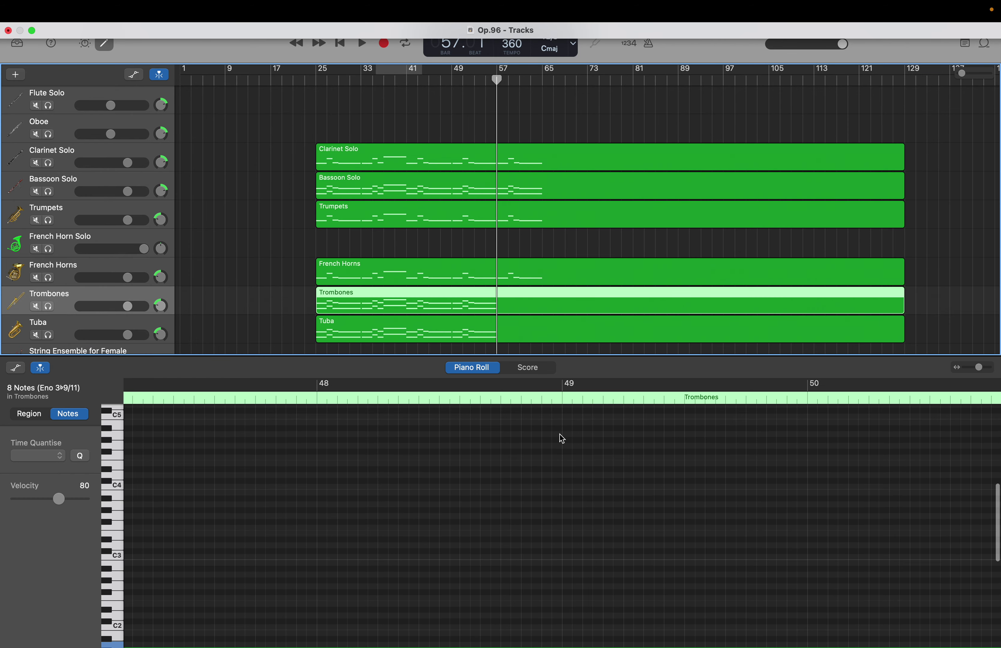
left_click_drag(590, 440, 996, 644)
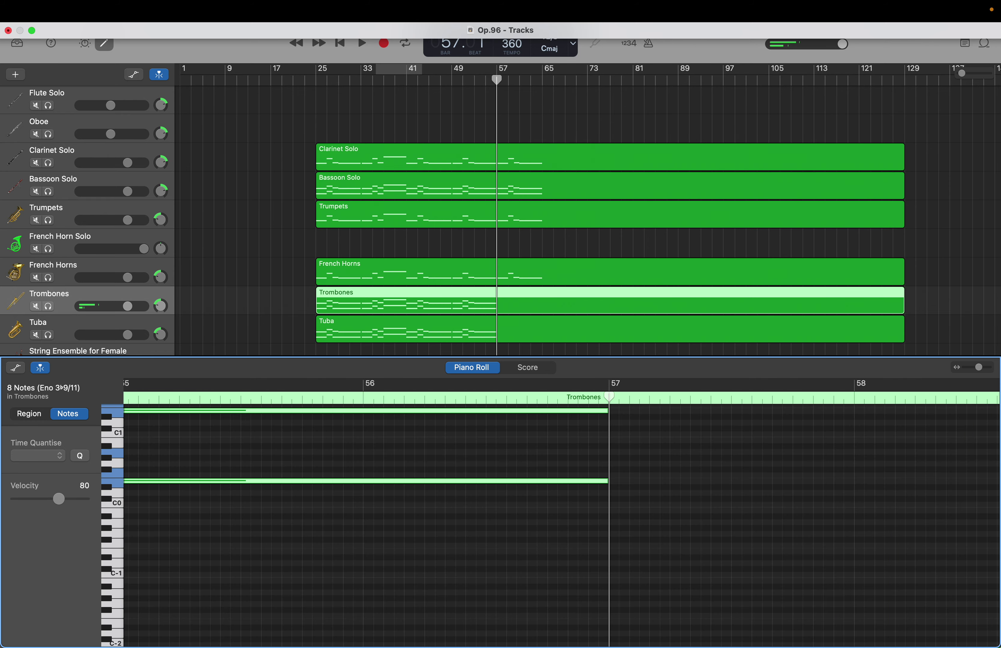
key("shift+period")
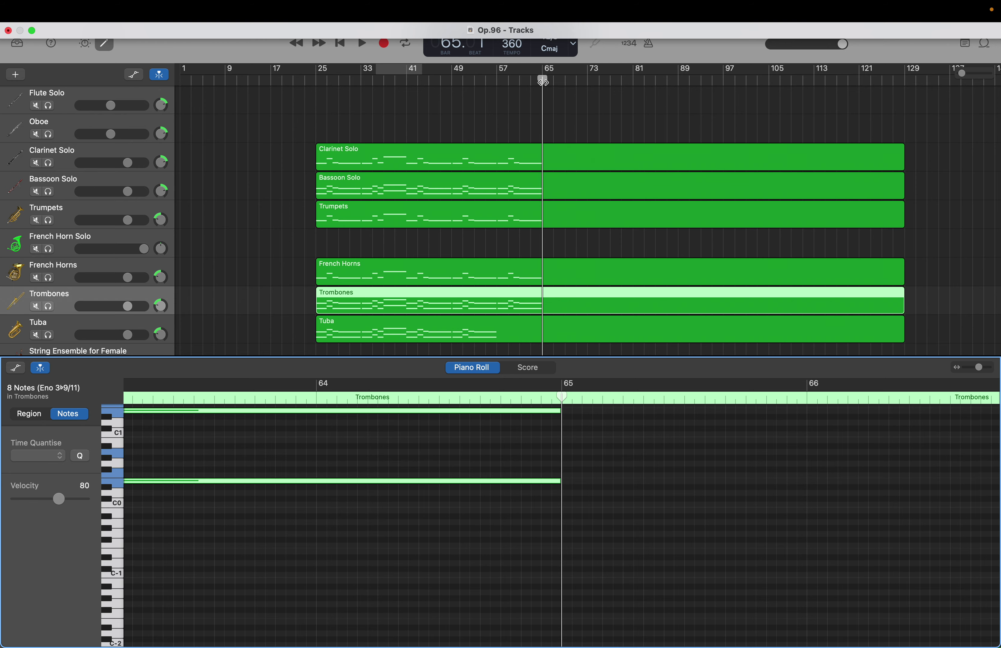
Step: Bring the playhead back to bar 57 and paste a copy of the eight Tuba notes from bars 49 to 56 there
left_click_drag(543, 82, 496, 84)
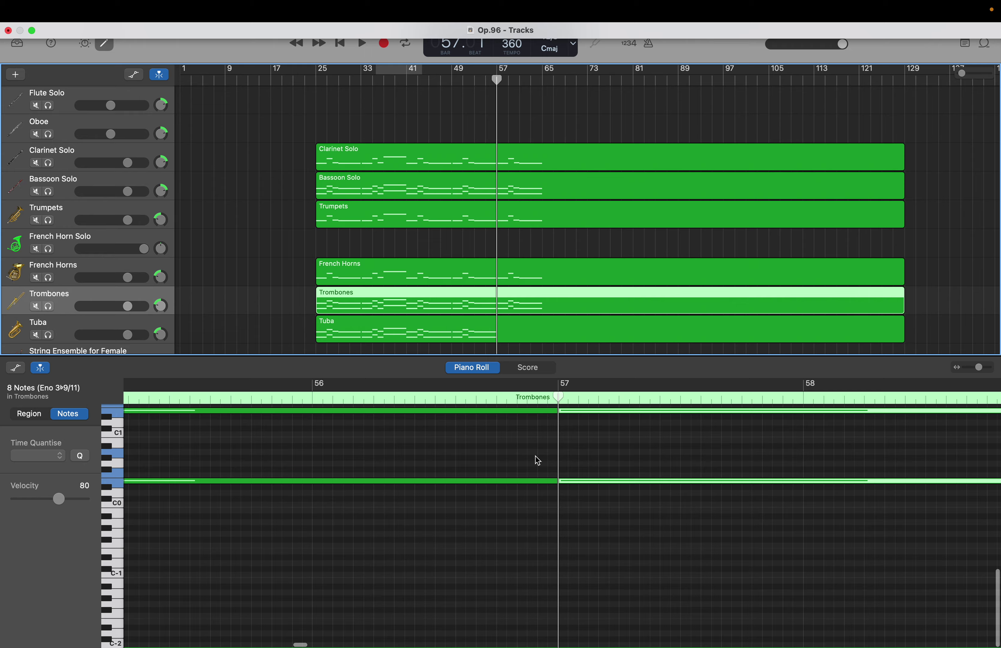
left_click(529, 334)
scroll(520, 478, "up", 5)
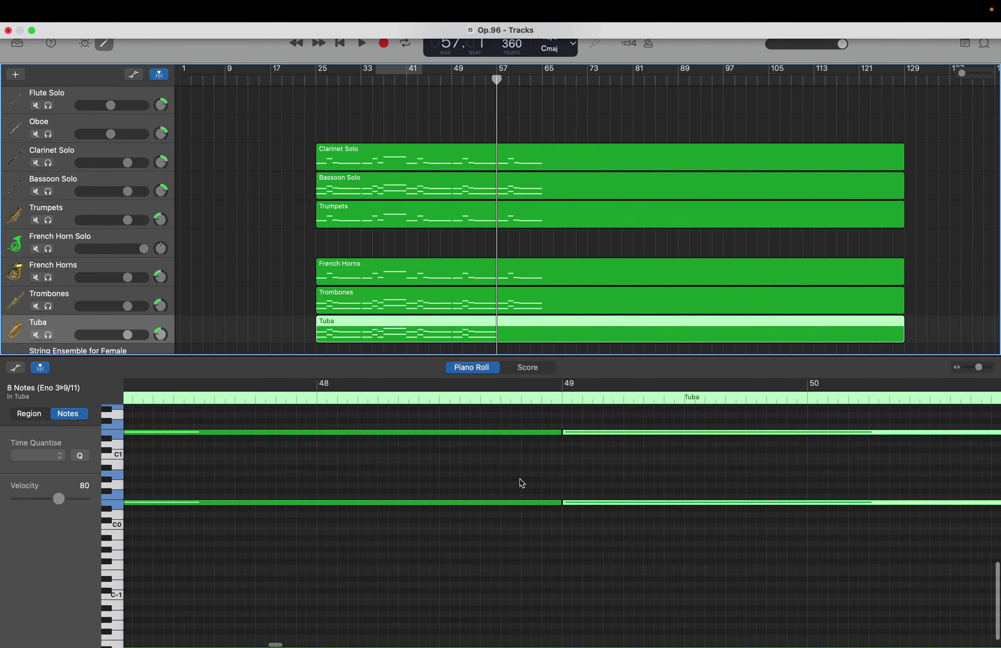
left_click_drag(588, 463, 995, 593)
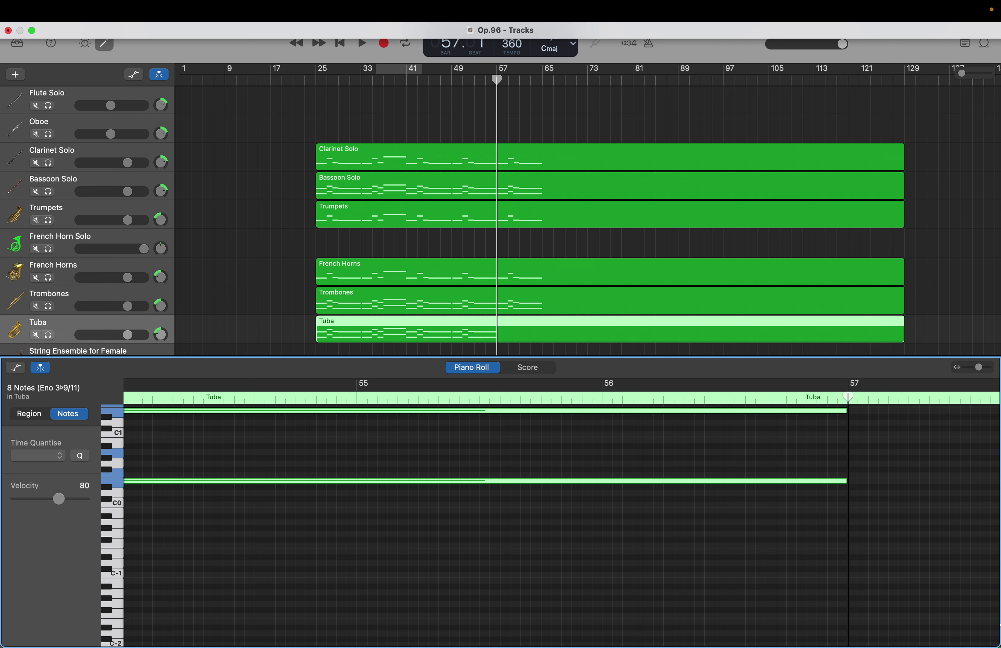
key("shift+period")
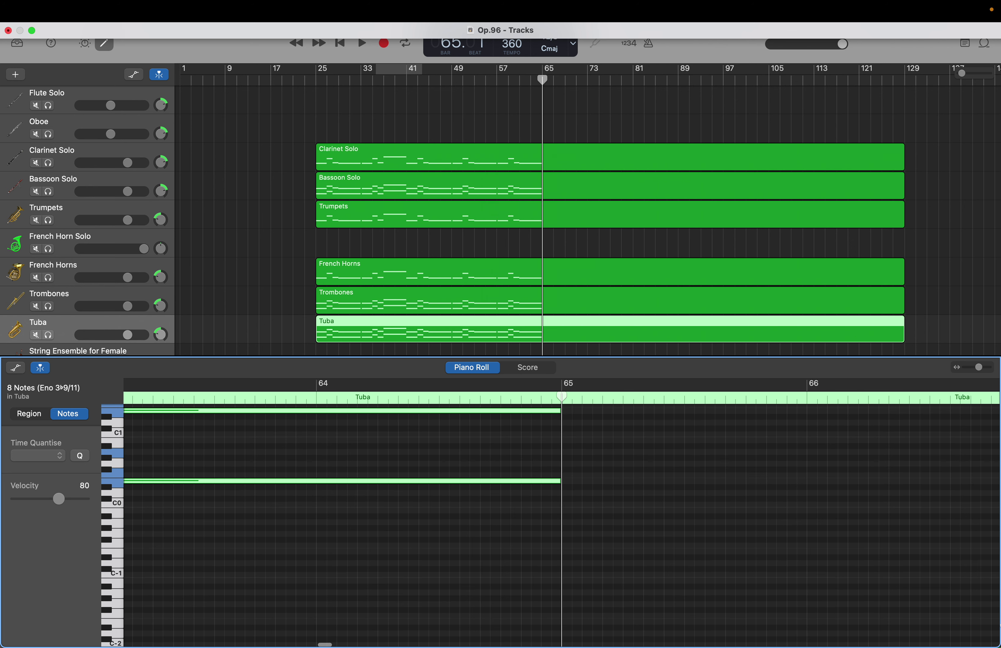
Step: Raise the long Clarinet Solo note starting at bar 61 by seven semitones to B2
left_click(527, 158)
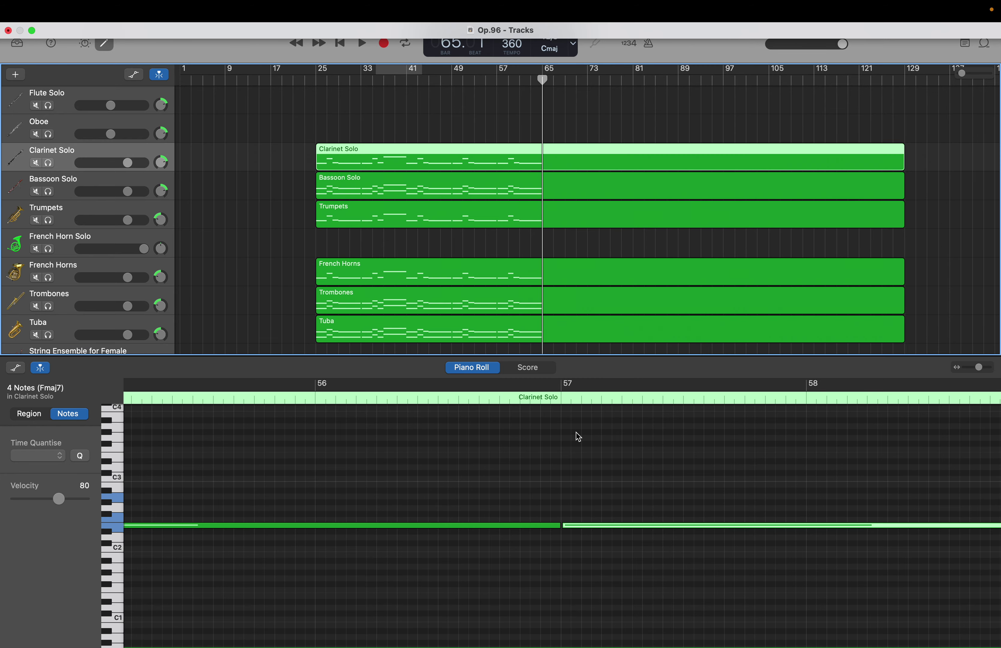
scroll(633, 627, "right", 10)
scroll(633, 628, "down", 2)
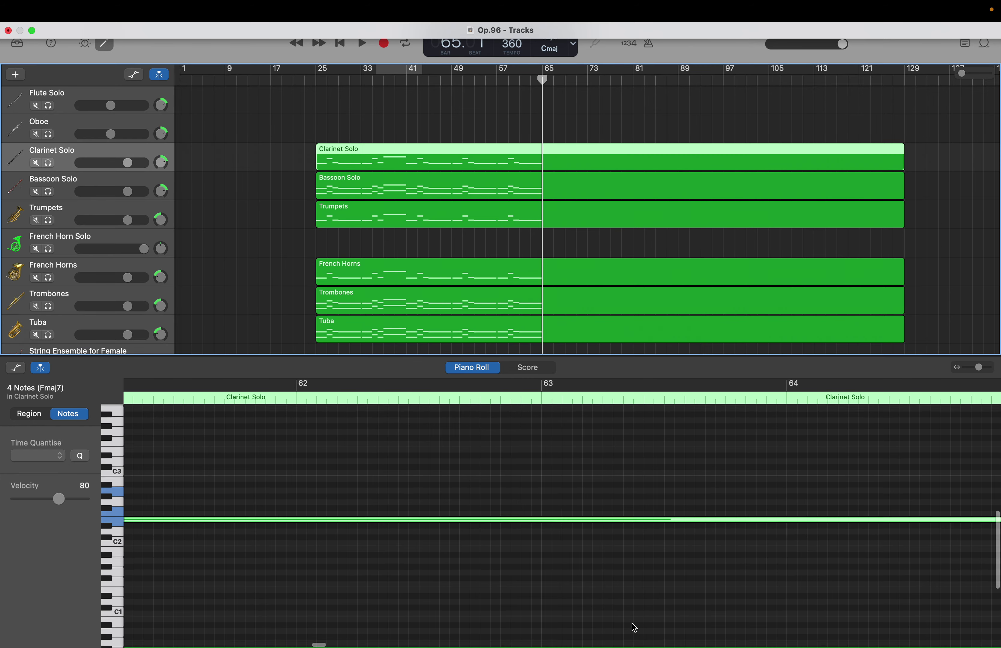
left_click(470, 542)
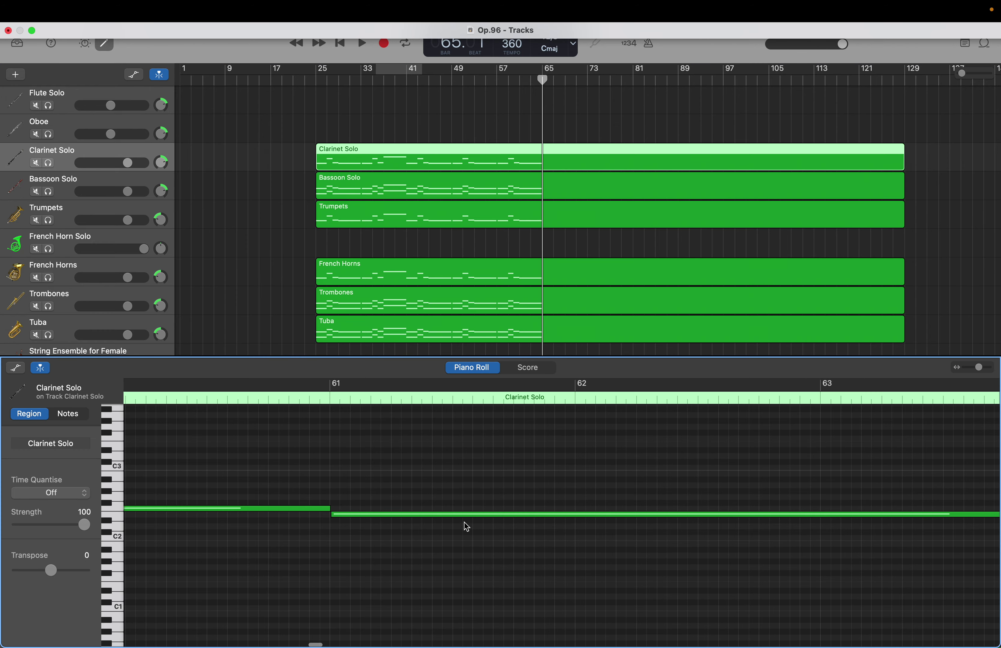
left_click_drag(462, 514, 462, 474)
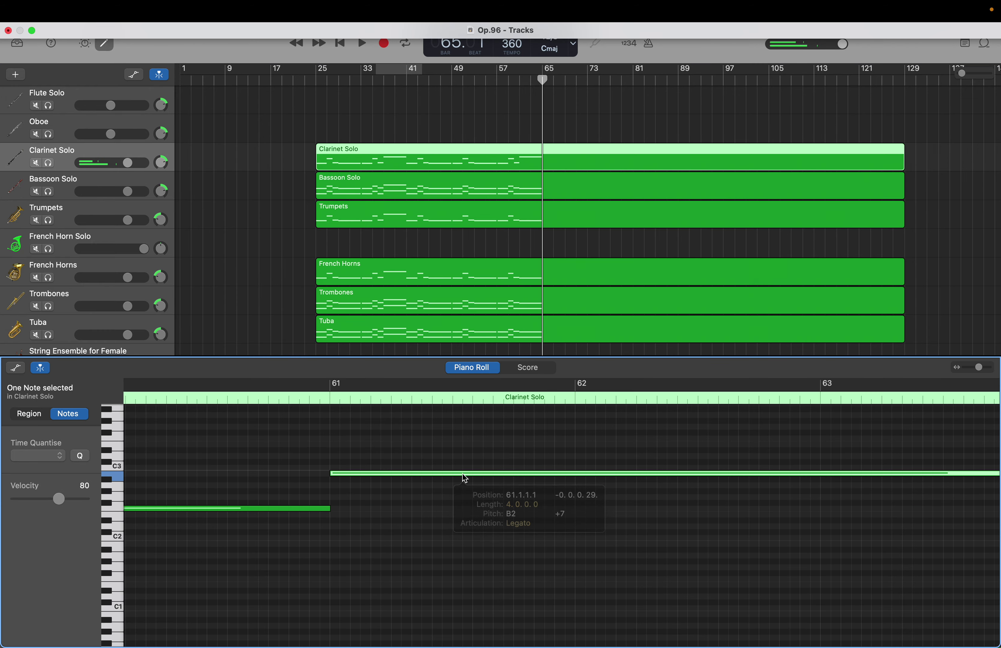
Step: Raise the two long Bassoon Solo notes starting at bar 61 to B0 and B1
left_click(544, 187)
scroll(588, 475, "right", 15)
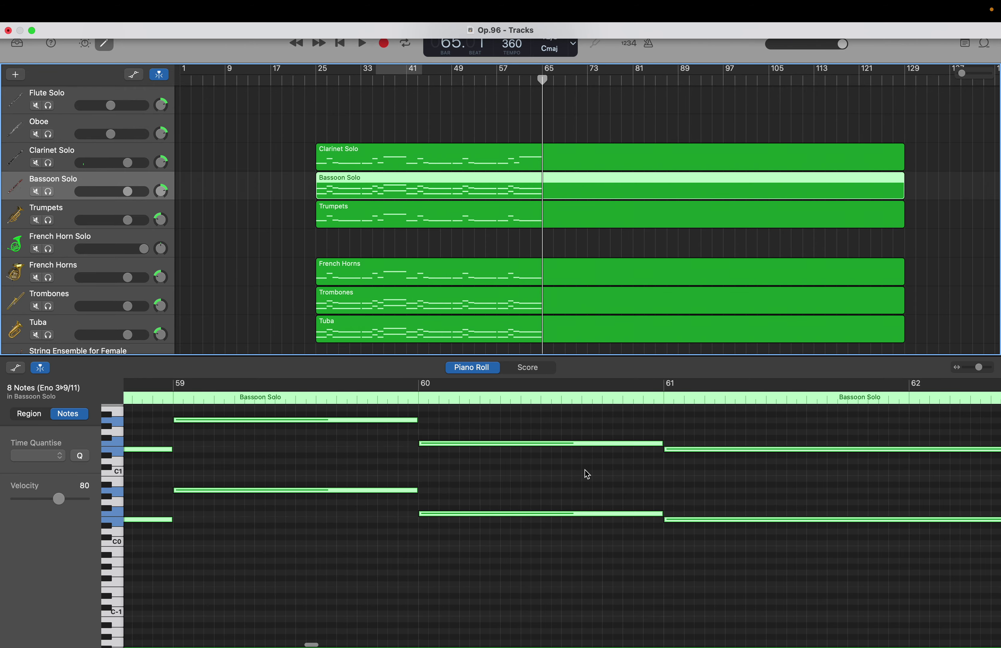
left_click(588, 474)
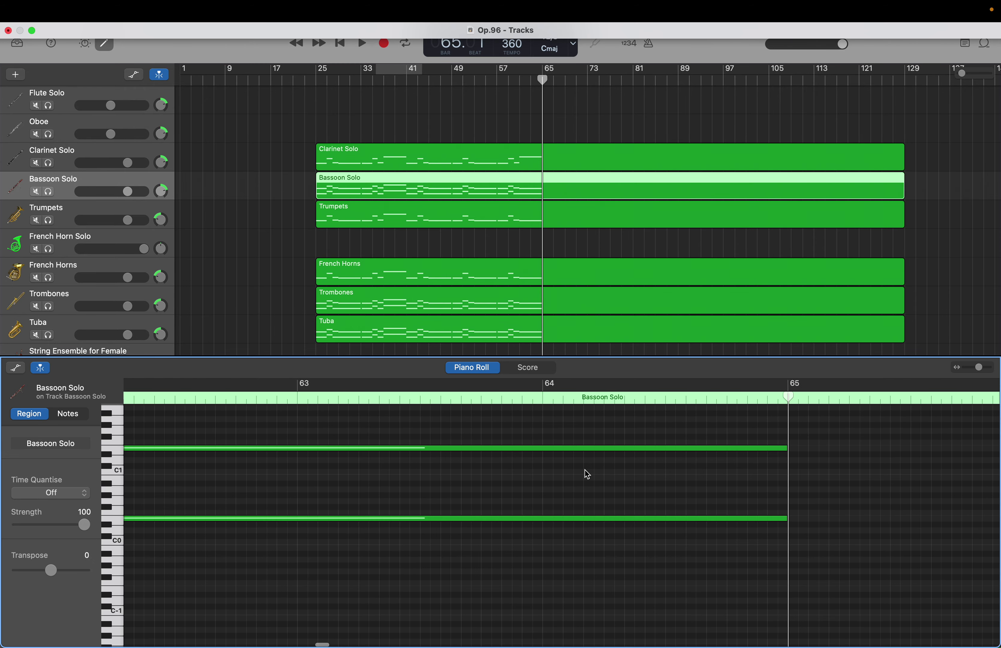
left_click_drag(566, 422, 548, 480)
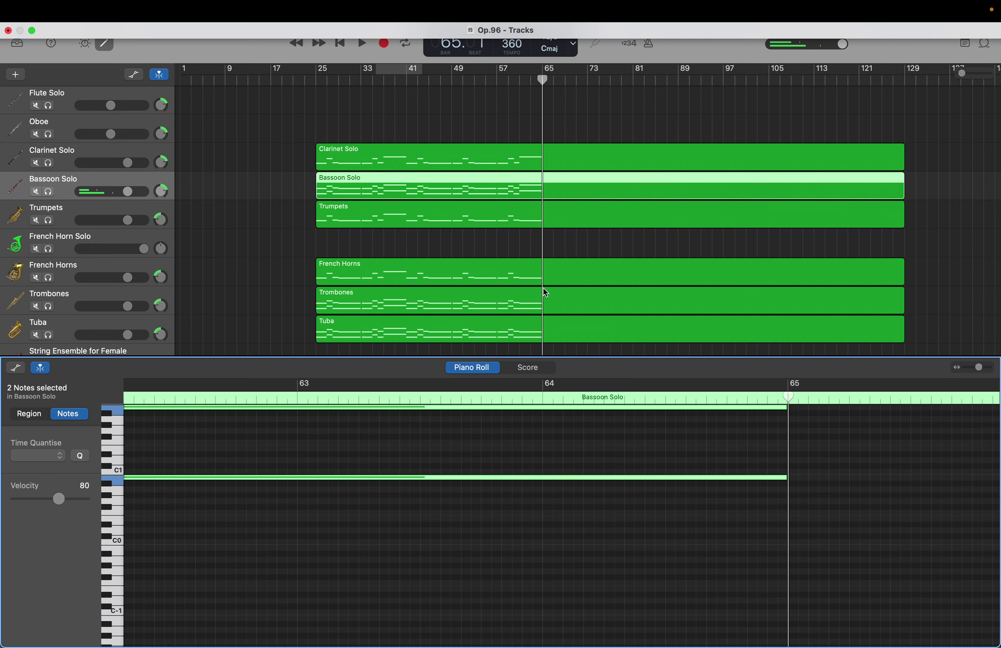
Step: Raise only the long Trumpets note starting at bar 61 to B2, leaving the other pasted notes at their pitch
left_click(515, 209)
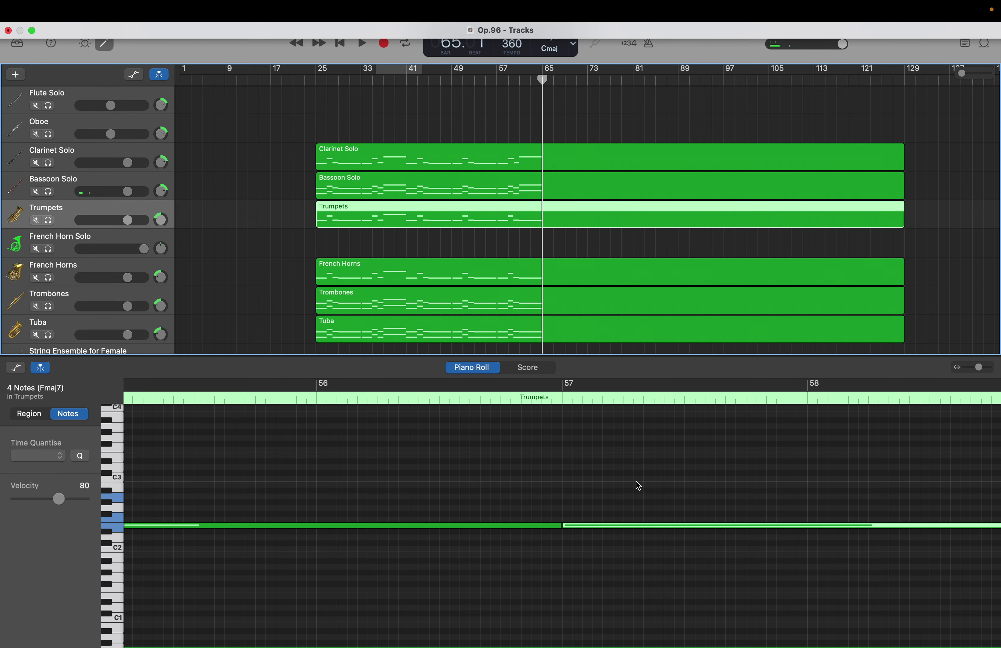
scroll(638, 486, "right", 5)
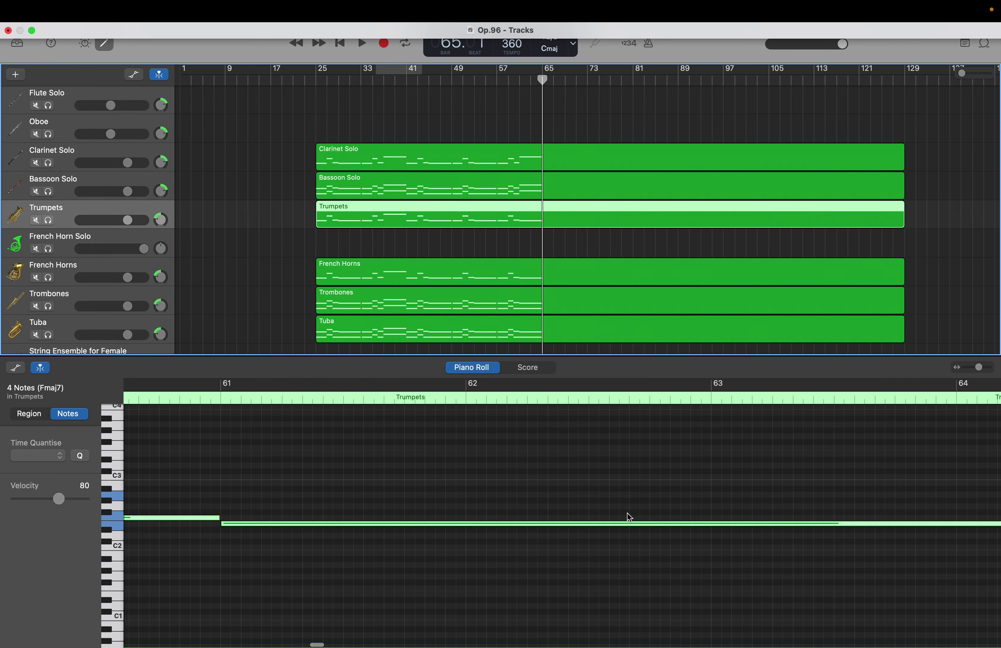
left_click_drag(628, 523, 625, 485)
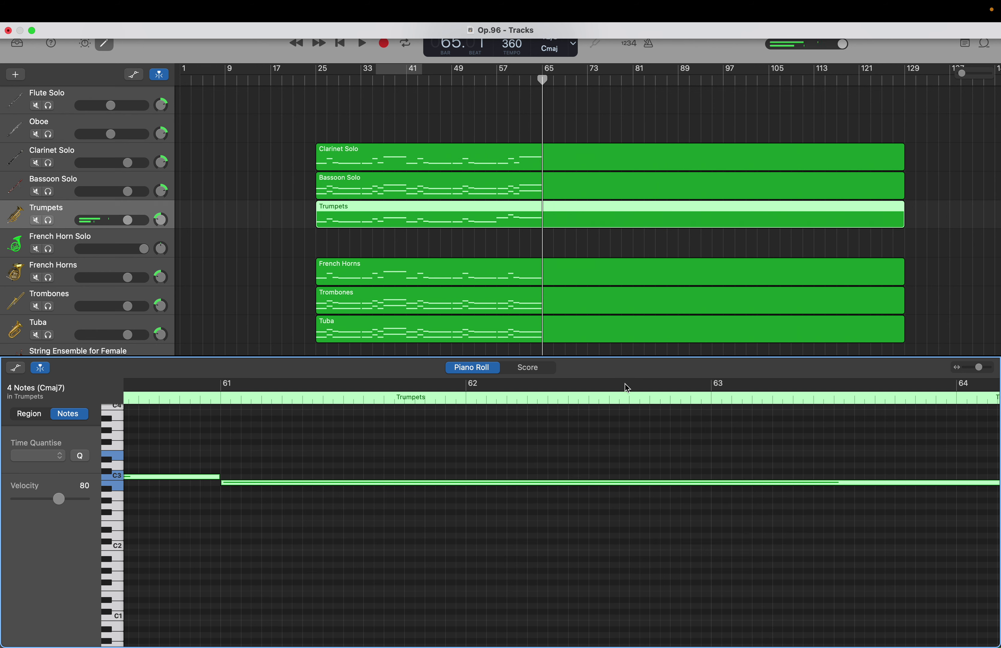
key("super+z")
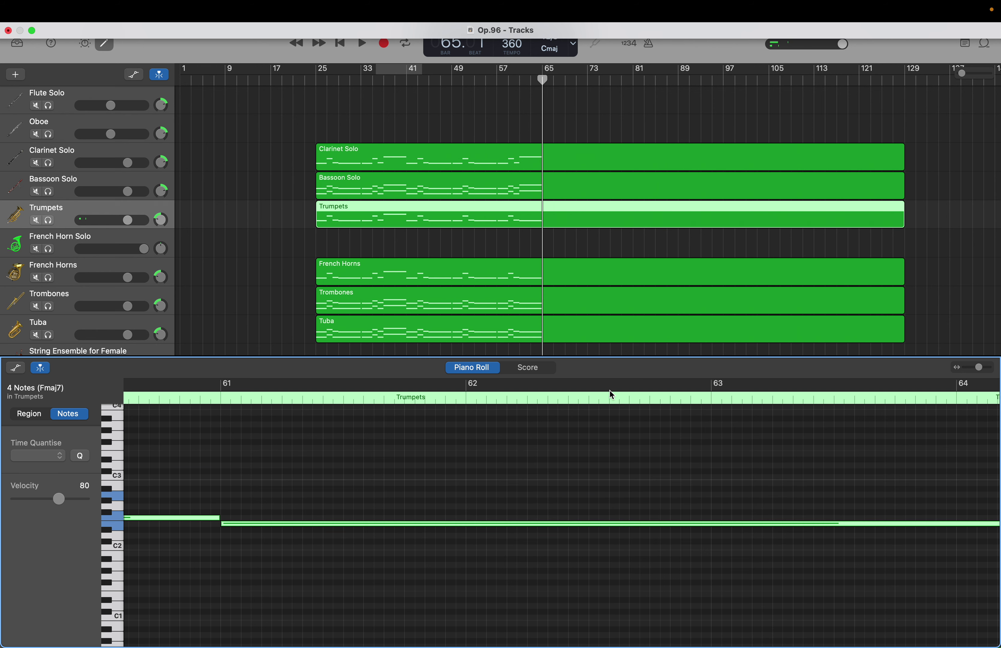
left_click(537, 507)
left_click_drag(536, 524, 538, 489)
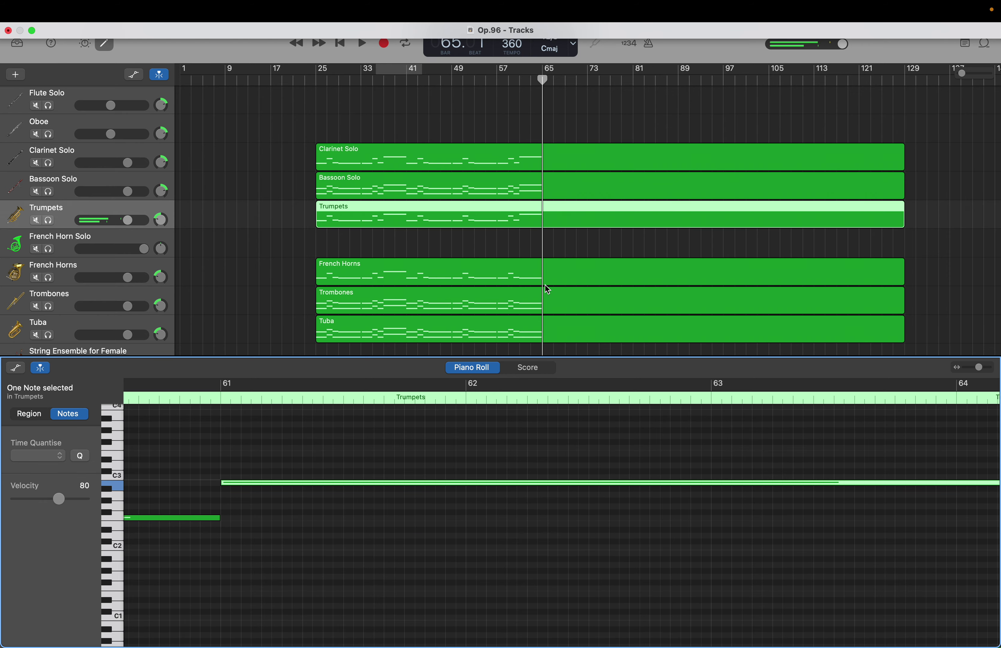
Step: Raise the long French Horns note starting at bar 61 by seven semitones to B1
left_click(533, 263)
scroll(558, 545, "left", 3)
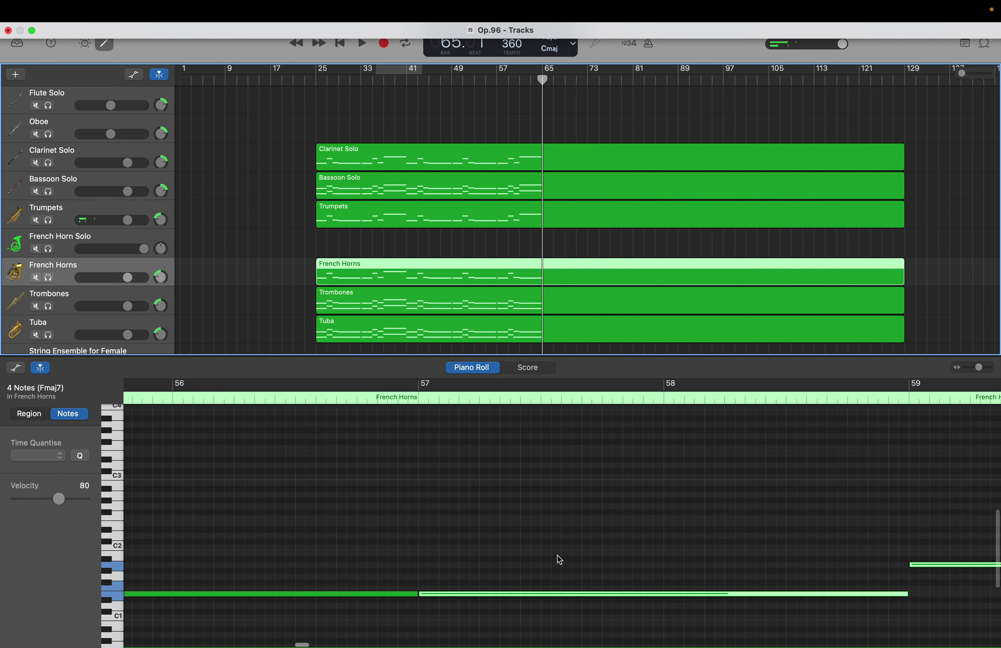
scroll(559, 560, "right", 5)
left_click(559, 580)
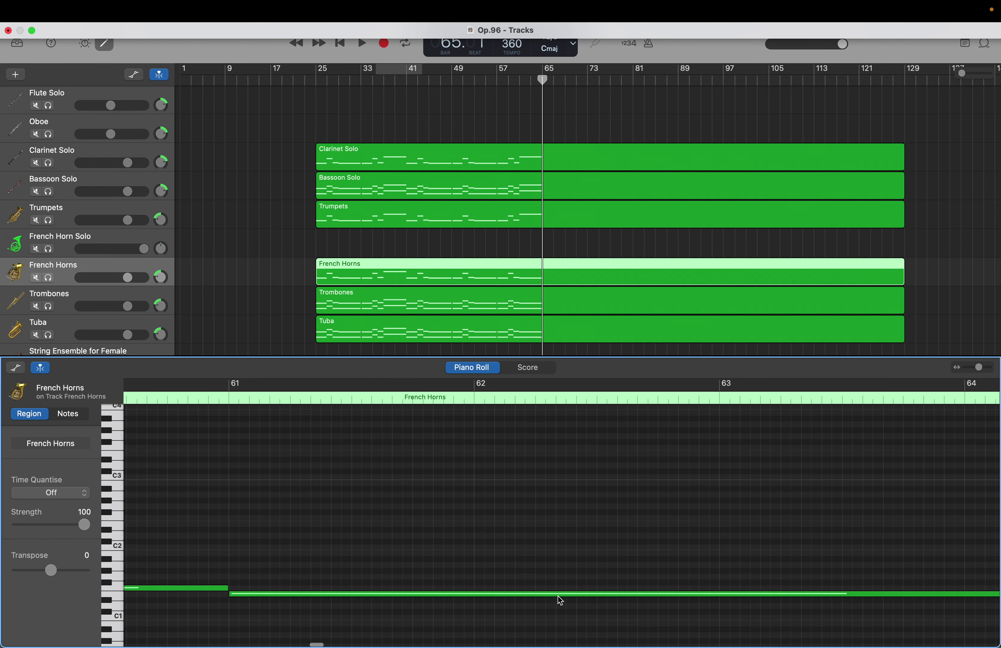
left_click_drag(559, 595, 558, 559)
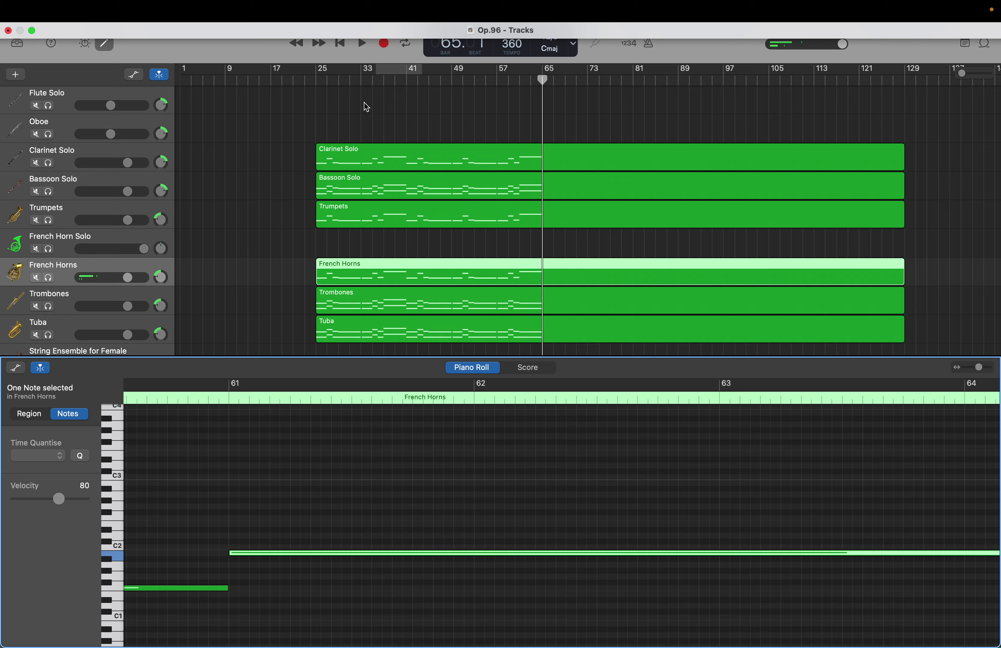
Step: Raise the two long Trombones notes starting at bar 61 by seven semitones to B0 and B1
left_click(530, 310)
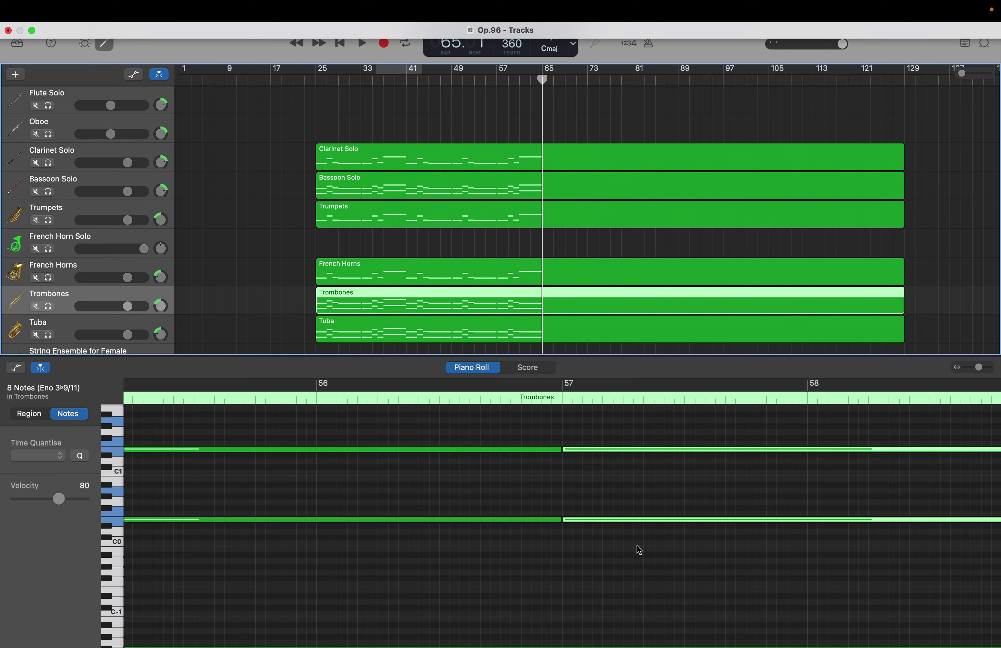
scroll(638, 550, "right", 5)
left_click_drag(634, 547, 625, 448)
scroll(624, 499, "down", 10)
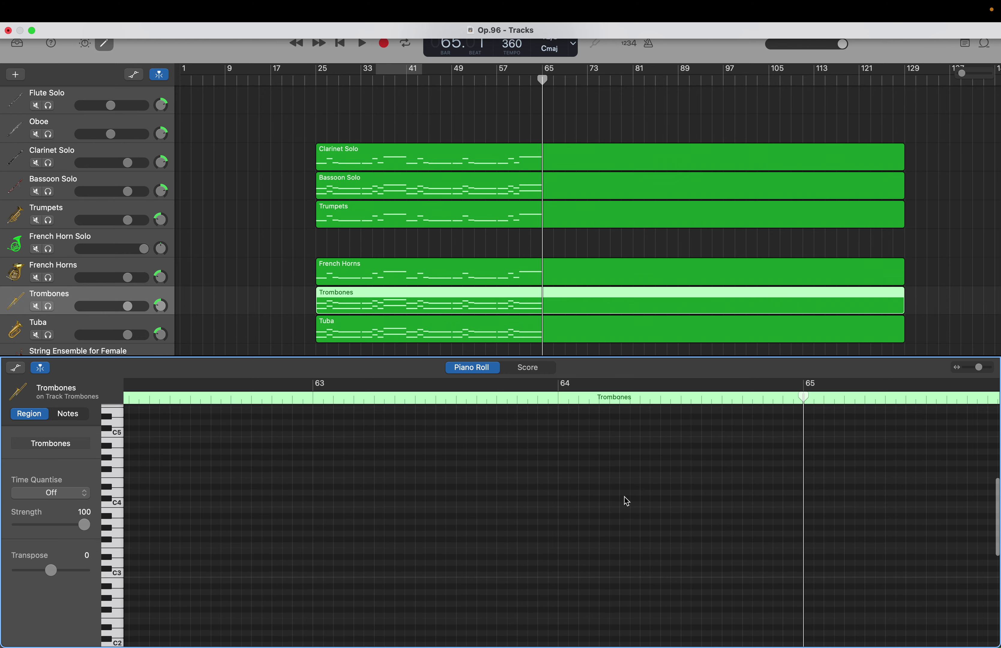
left_click_drag(623, 540, 614, 419)
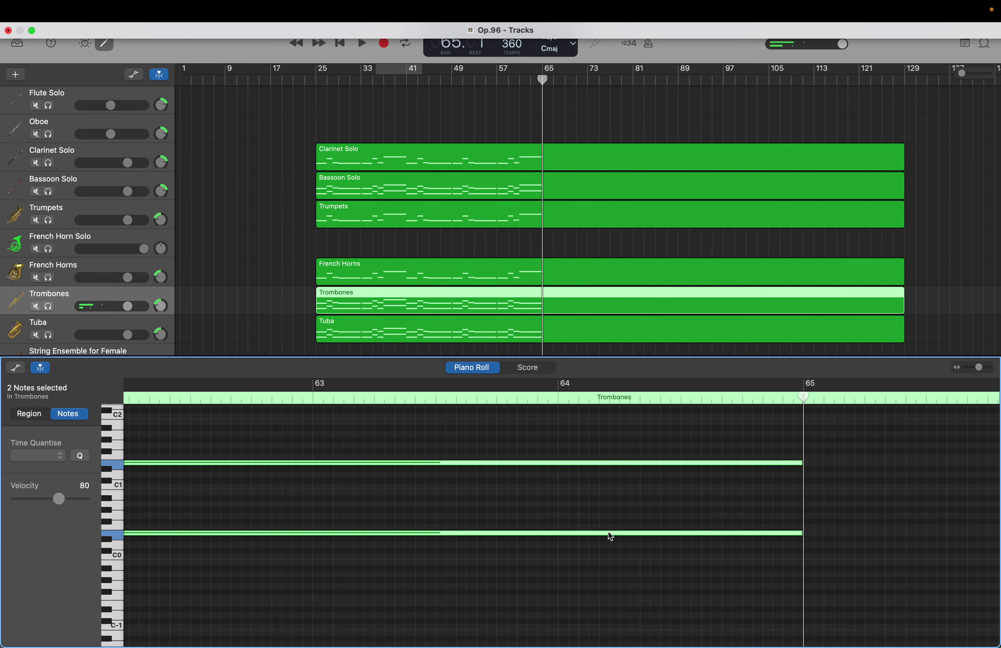
left_click_drag(609, 535, 609, 496)
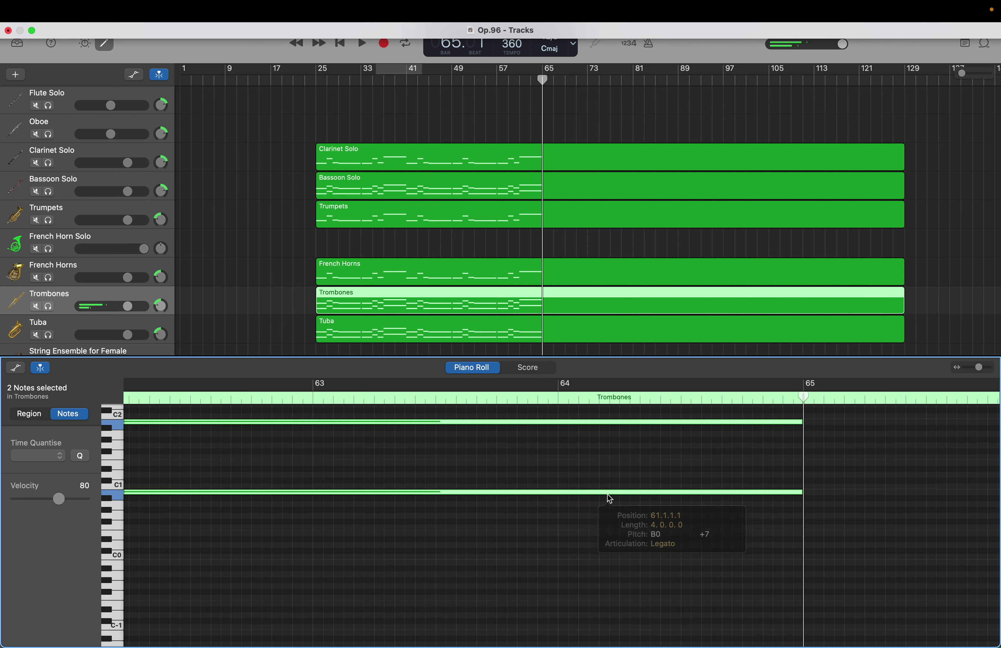
Step: Raise the two long Tuba notes starting at bar 61 by seven semitones to B0 and B1
left_click(541, 323)
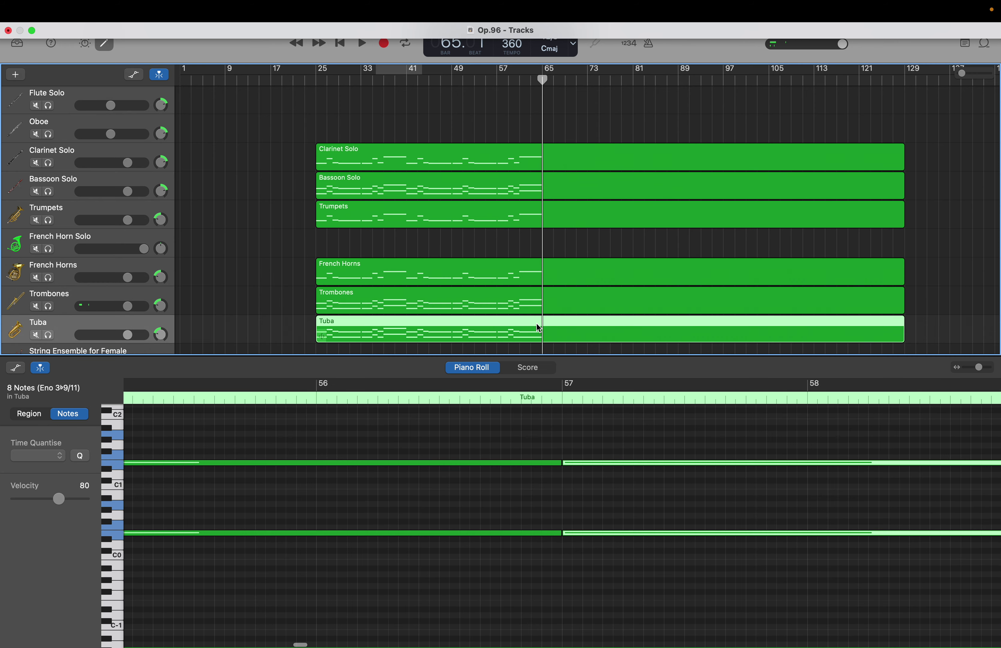
scroll(608, 526, "right", 10)
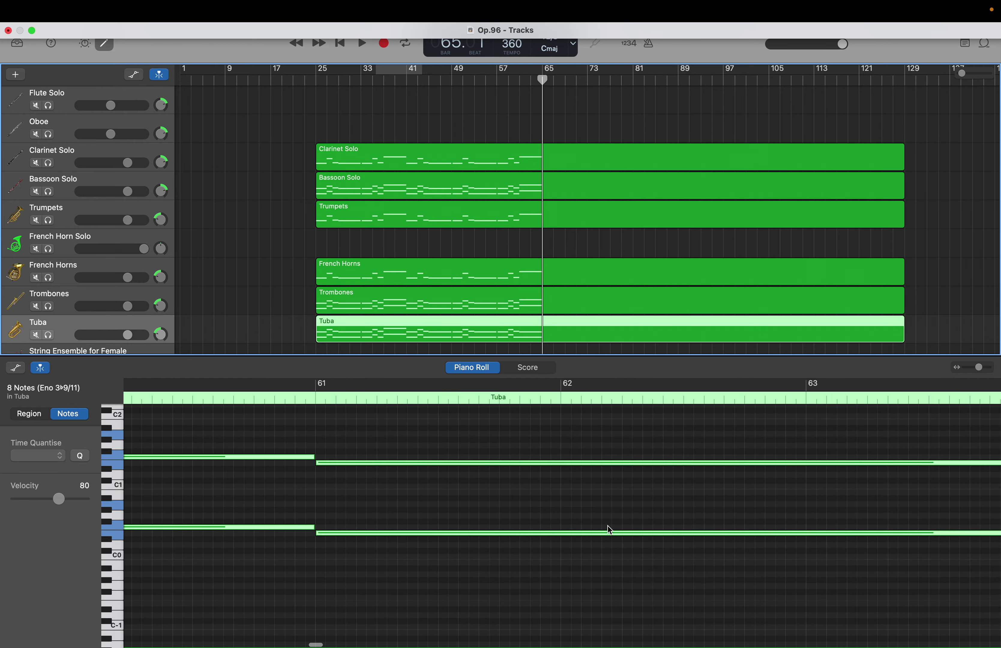
left_click(603, 547)
left_click_drag(589, 455, 588, 496)
Step: Return the playhead to bar 57 and bring up the notes of the String Ensemble for Duet C region
scroll(526, 269, "down", 10)
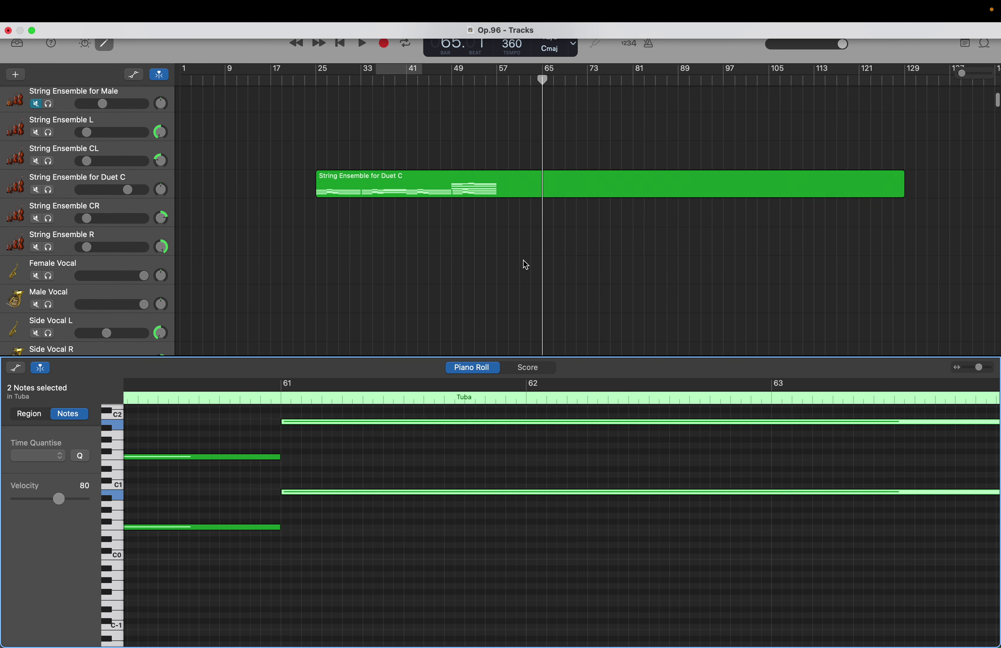
left_click_drag(542, 79, 497, 80)
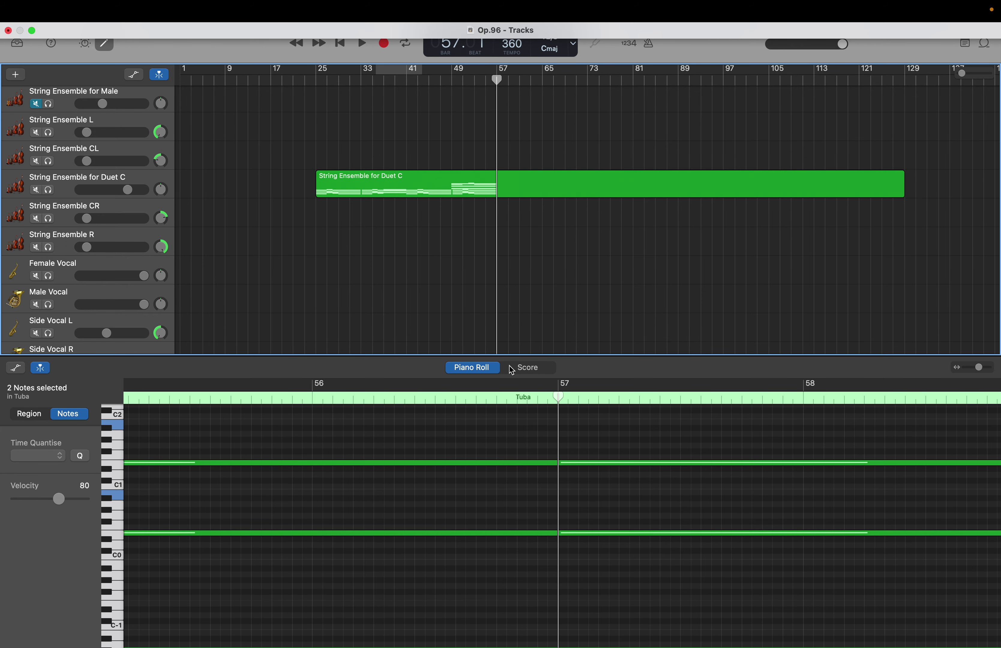
scroll(629, 631, "up", 10)
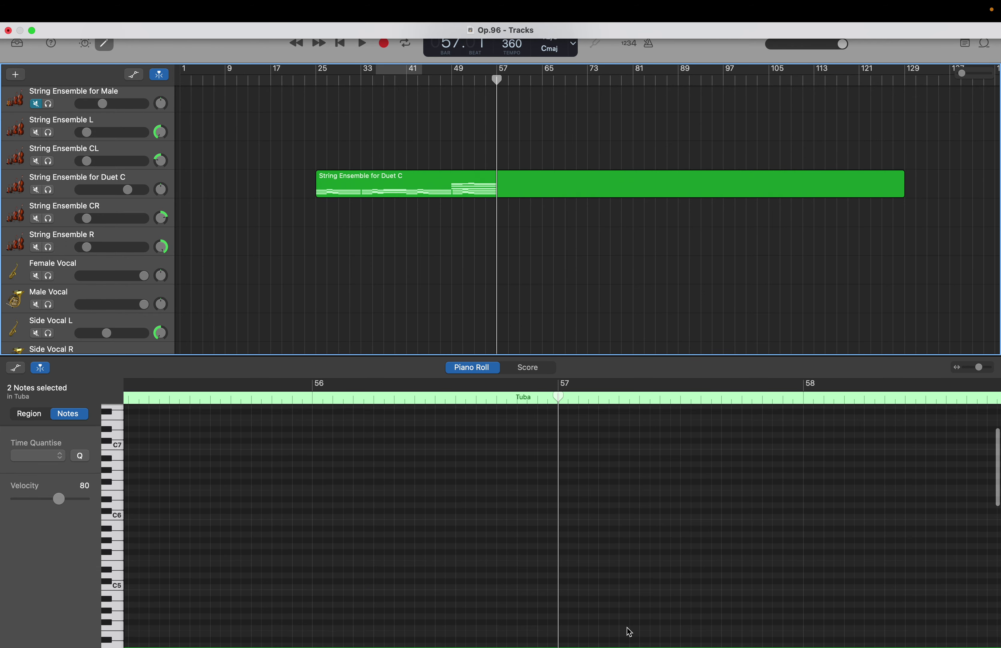
scroll(629, 631, "down", 15)
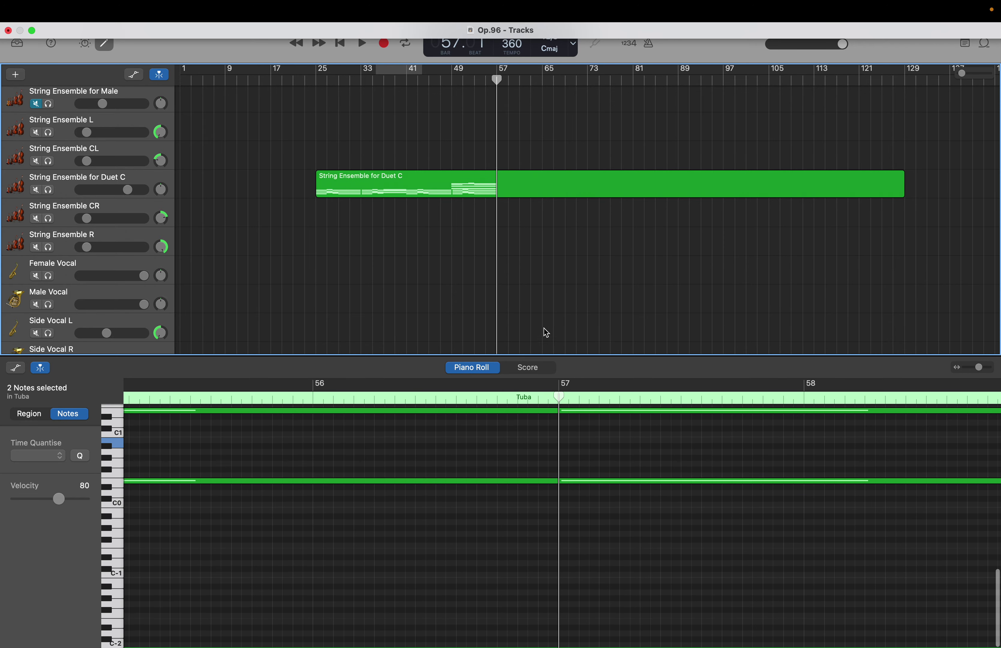
left_click(512, 177)
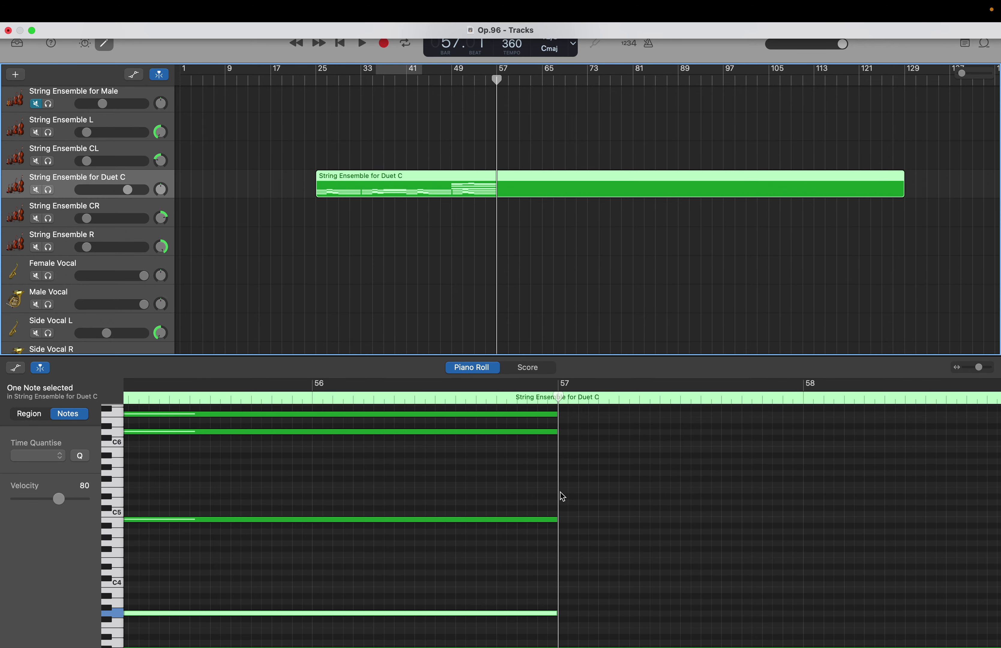
scroll(552, 552, "left", 5)
scroll(552, 551, "left", 5)
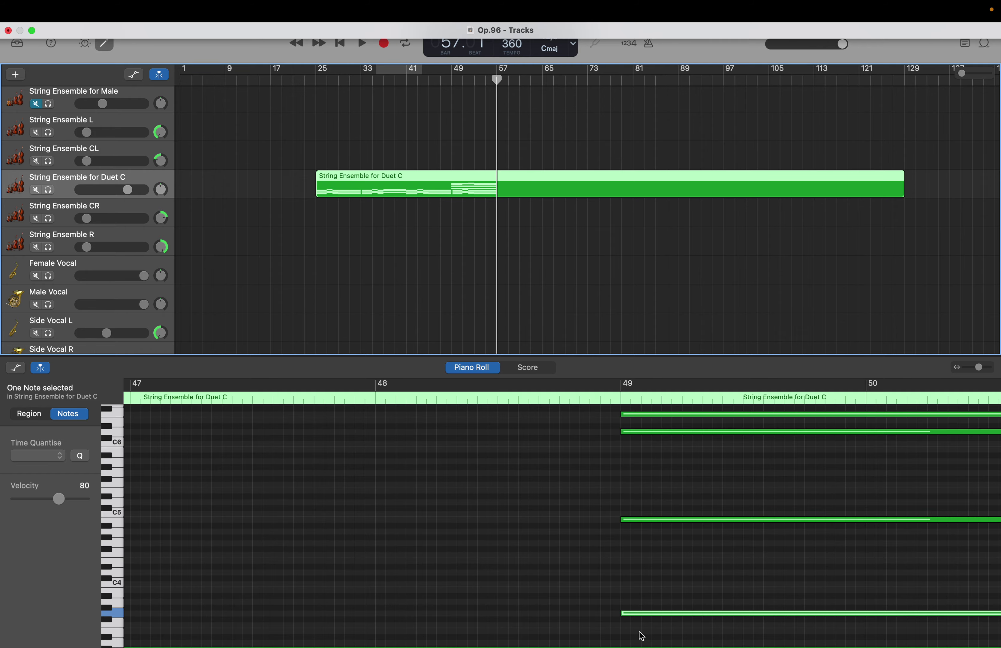
left_click_drag(651, 640, 997, 353)
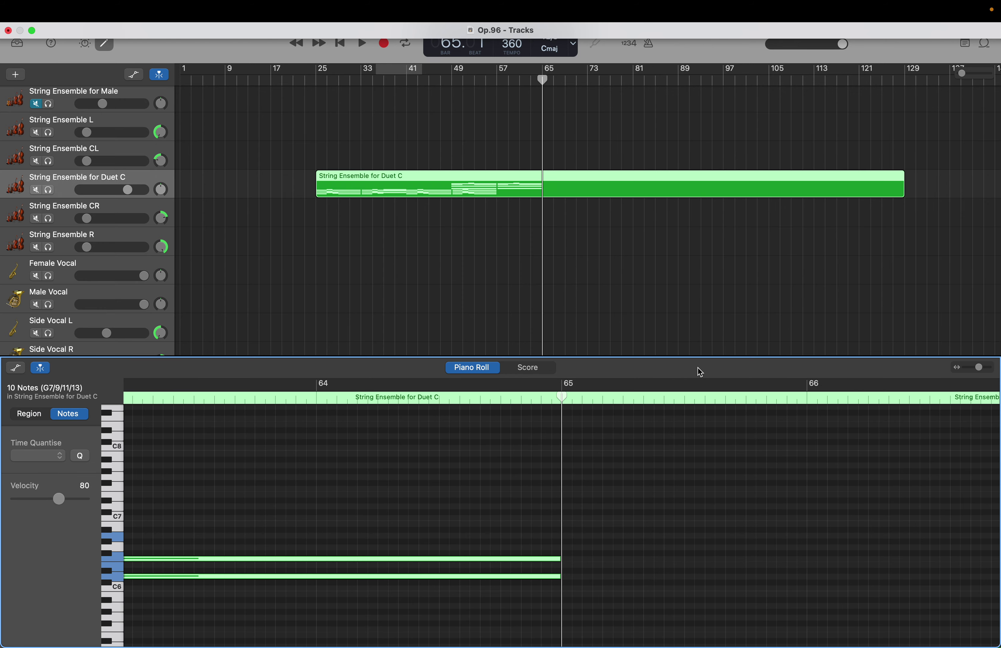
key("Delete")
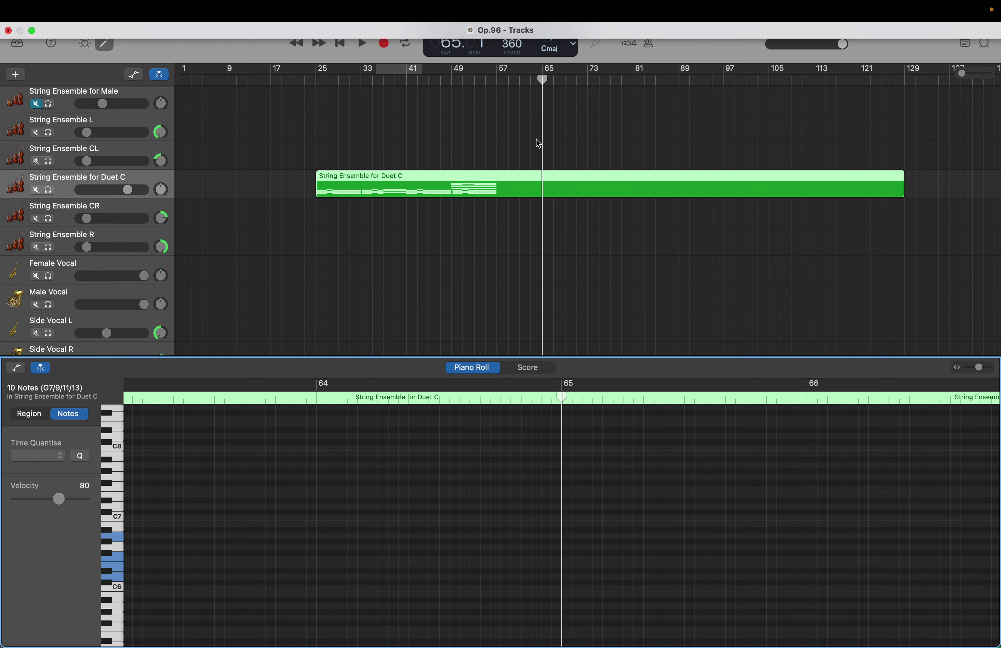
Step: Return the playhead to bar 57 and paste a copy of all 22 Duet C string notes from bars 49 to 56 there
left_click_drag(540, 77, 497, 79)
scroll(281, 425, "left", 15)
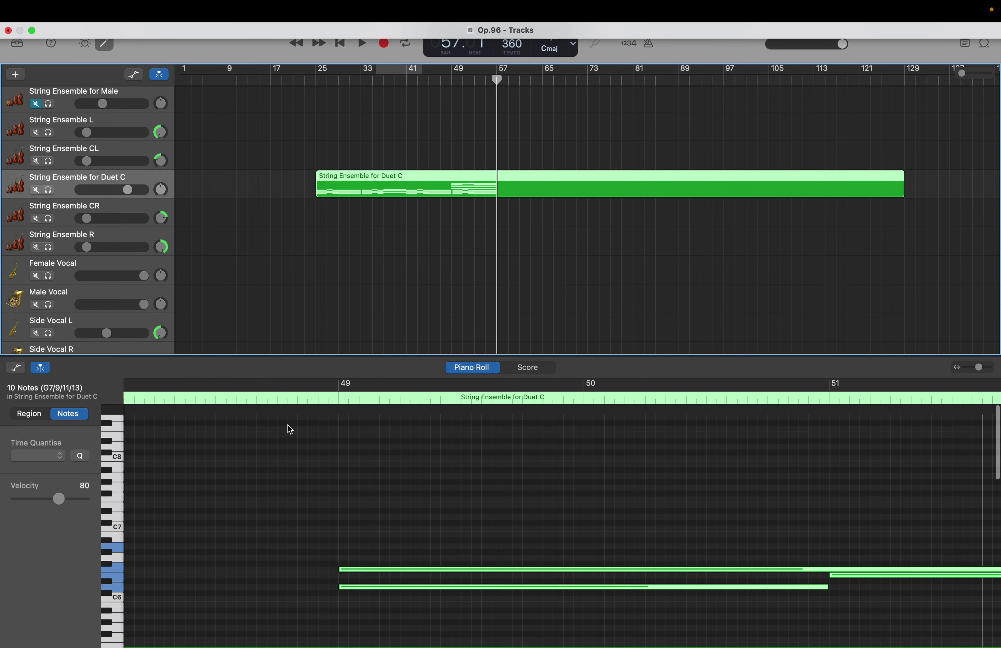
left_click(350, 480)
left_click_drag(351, 482, 997, 643)
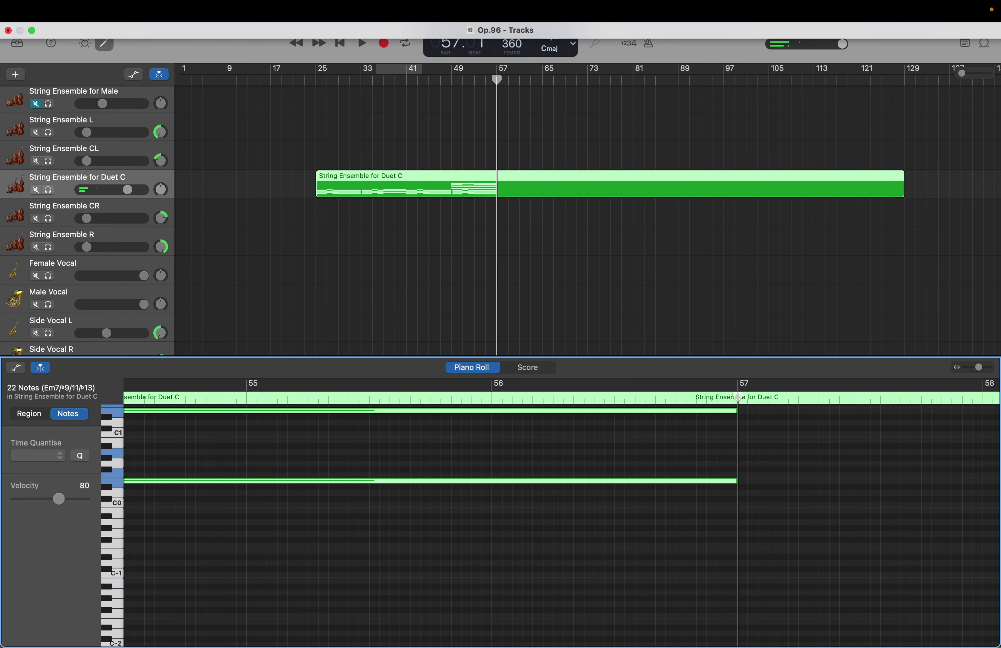
key("space")
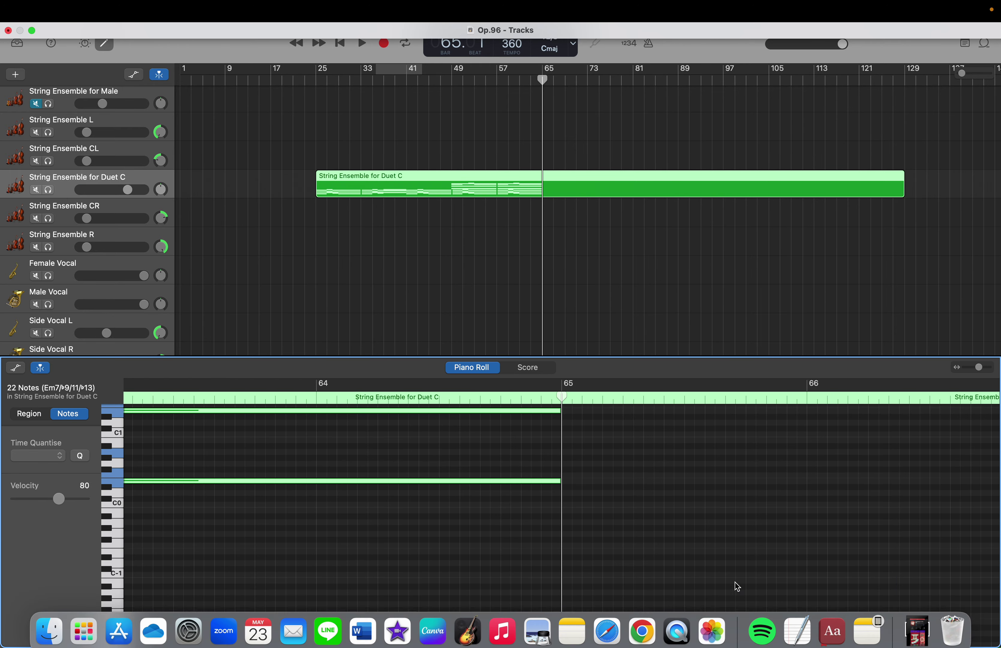
Step: Raise the three lowest long Duet C string notes starting at bar 61 by seven semitones to B0, B1 and B2
left_click(364, 469)
scroll(364, 470, "up", 5)
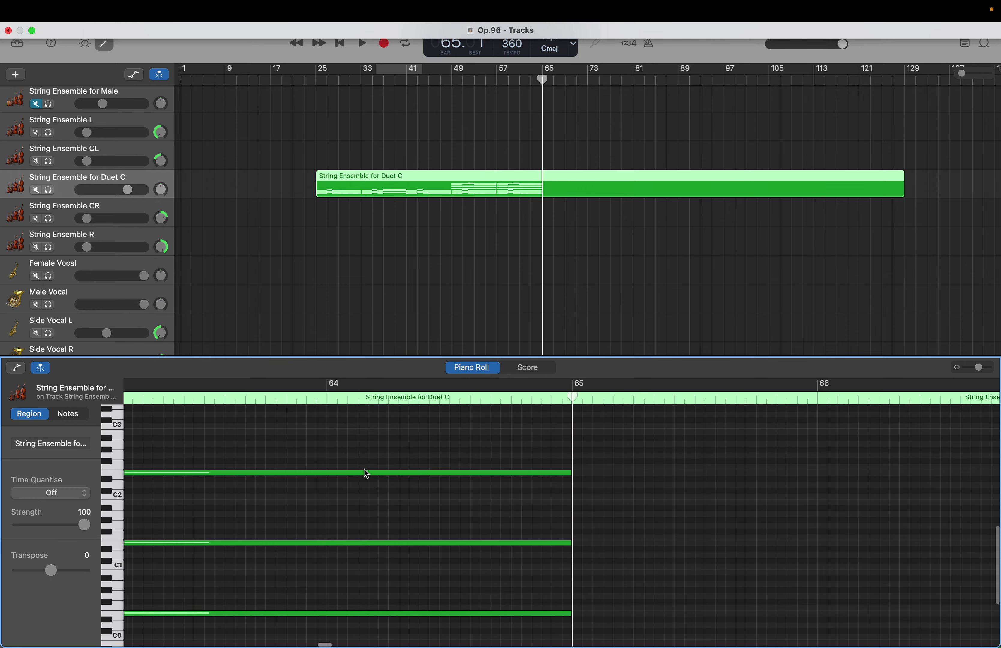
scroll(364, 470, "left", 5)
scroll(365, 470, "left", 3)
scroll(365, 469, "down", 5)
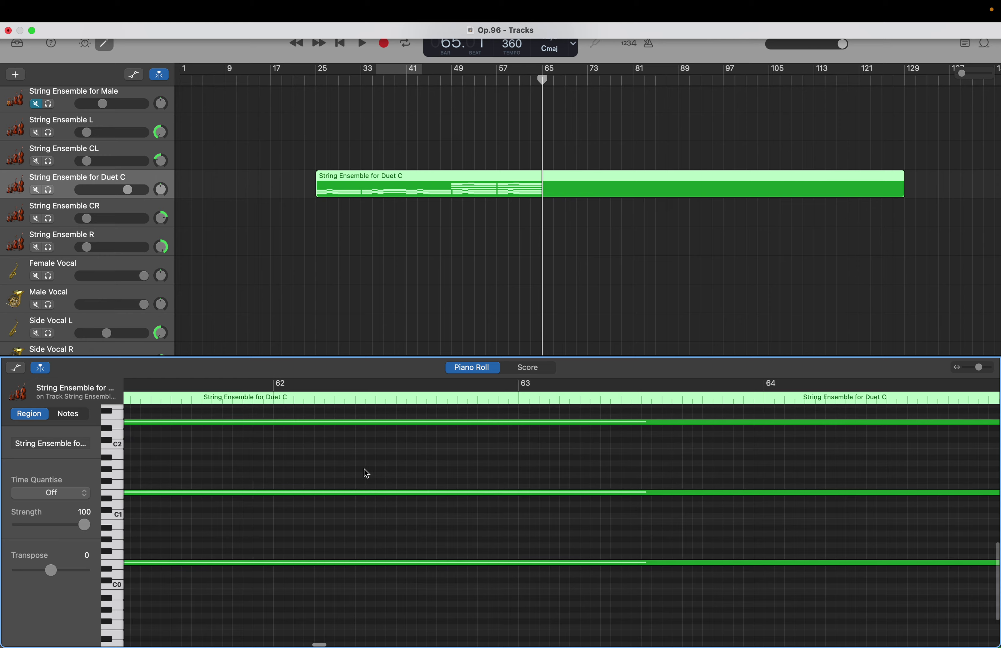
scroll(325, 503, "left", 3)
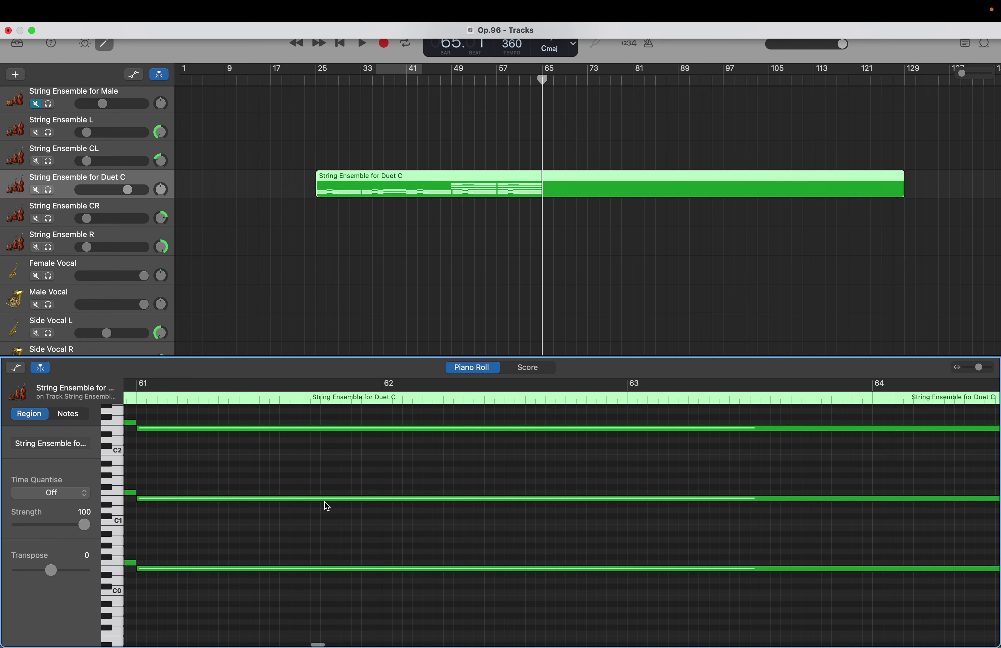
scroll(325, 503, "up", 2)
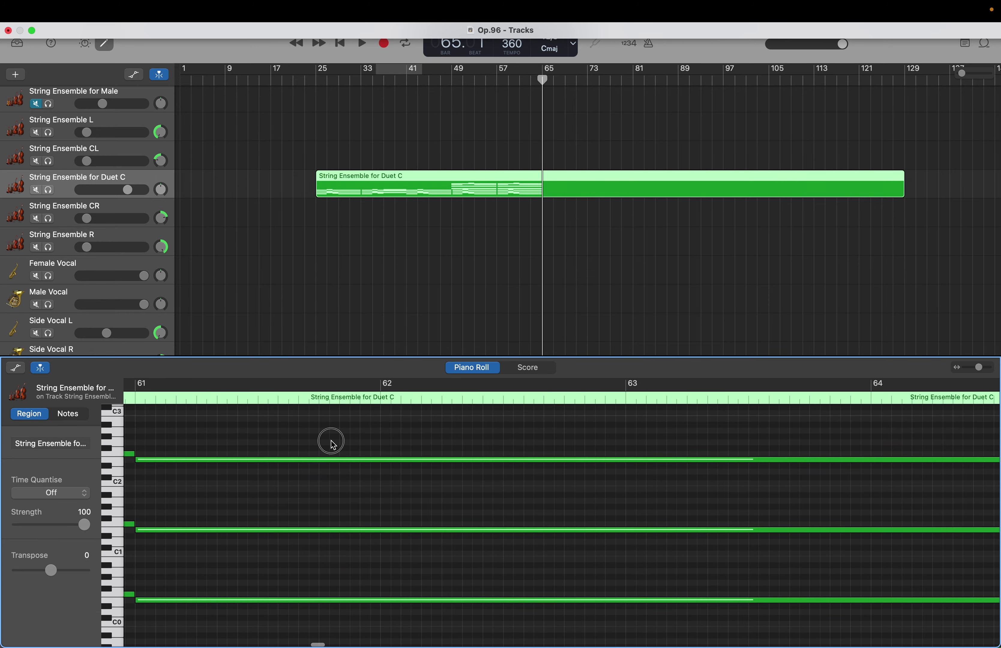
left_click_drag(332, 441, 340, 609)
scroll(342, 609, "up", 1)
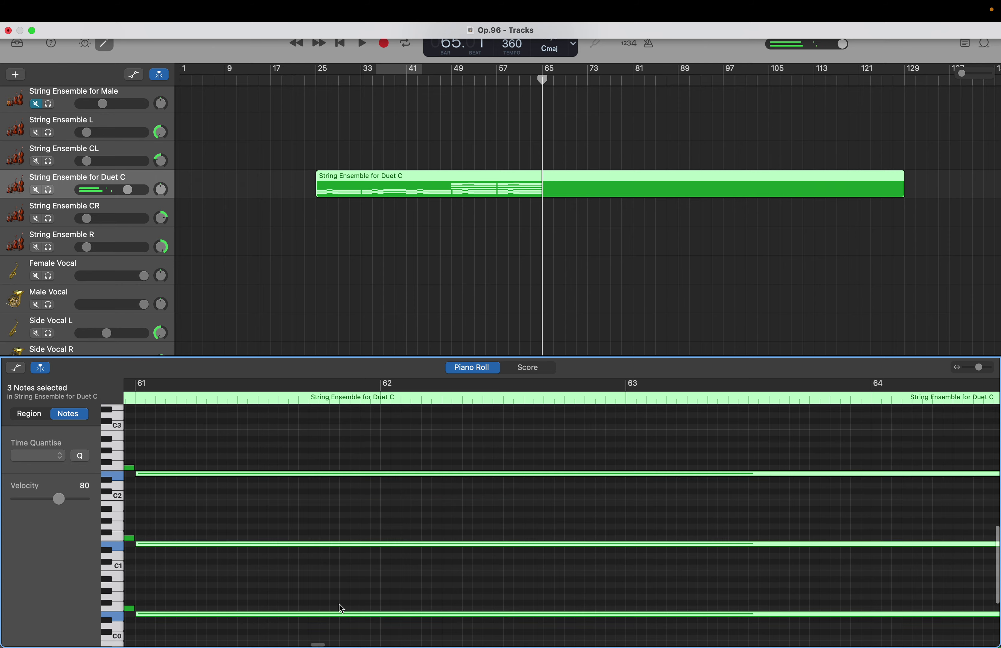
scroll(341, 608, "up", 4)
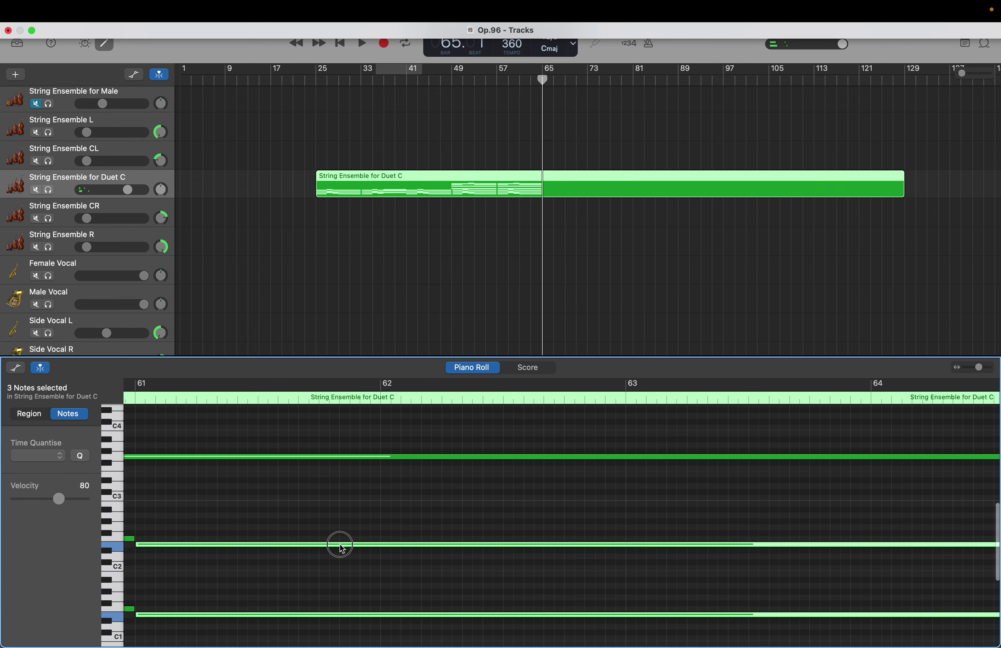
left_click_drag(341, 547, 341, 509)
Step: Shorten the sustained G3 note in the pasted Duet C strings so that it ends at bar 61
scroll(341, 509, "up", 2)
scroll(341, 509, "right", 5)
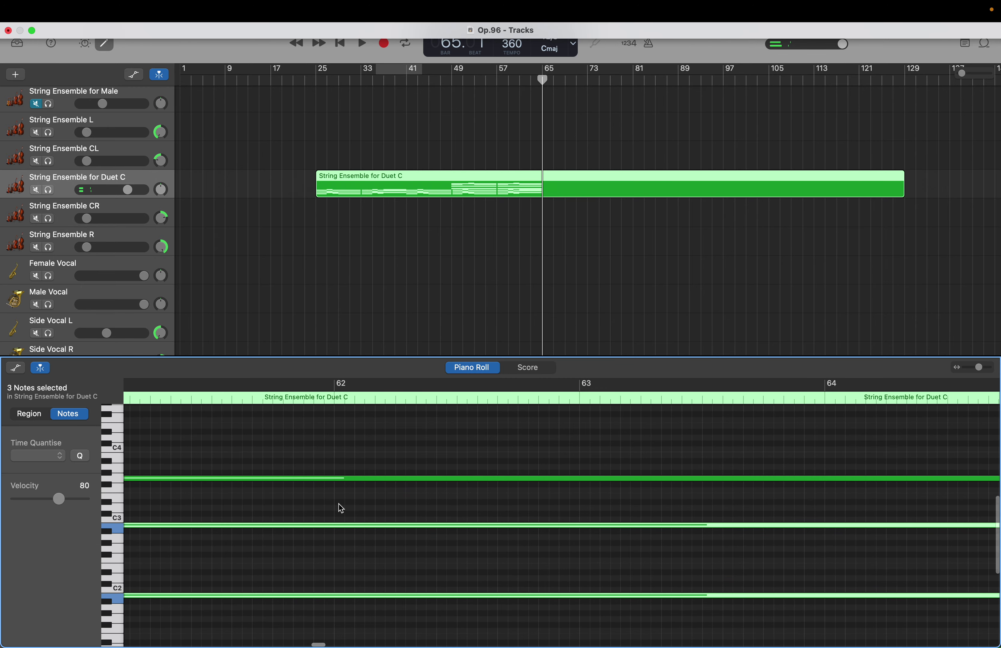
scroll(341, 510, "down", 1)
scroll(341, 509, "right", 1)
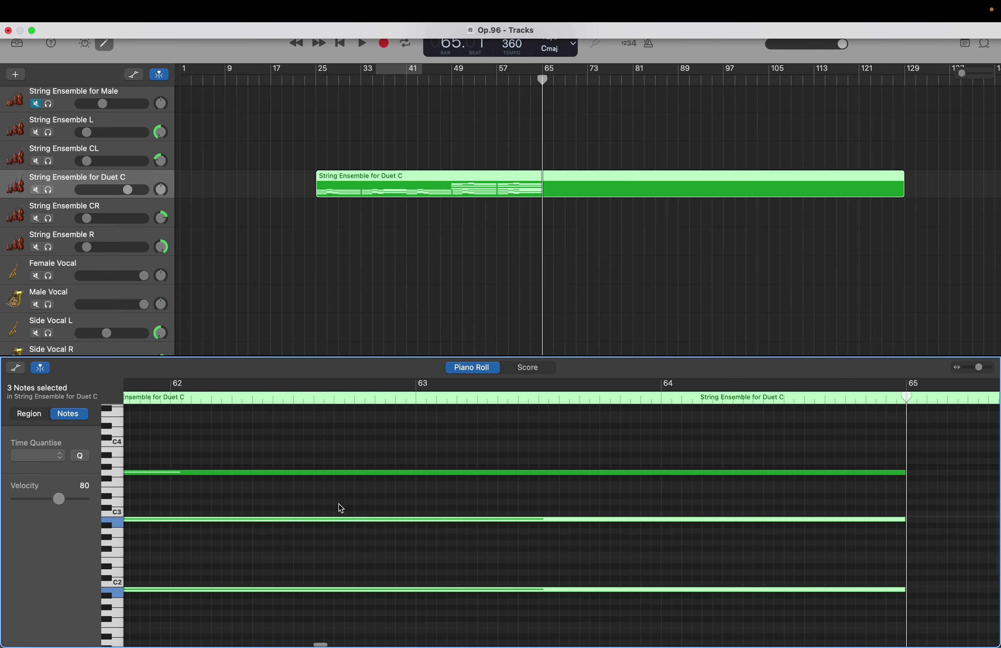
scroll(341, 509, "left", 7)
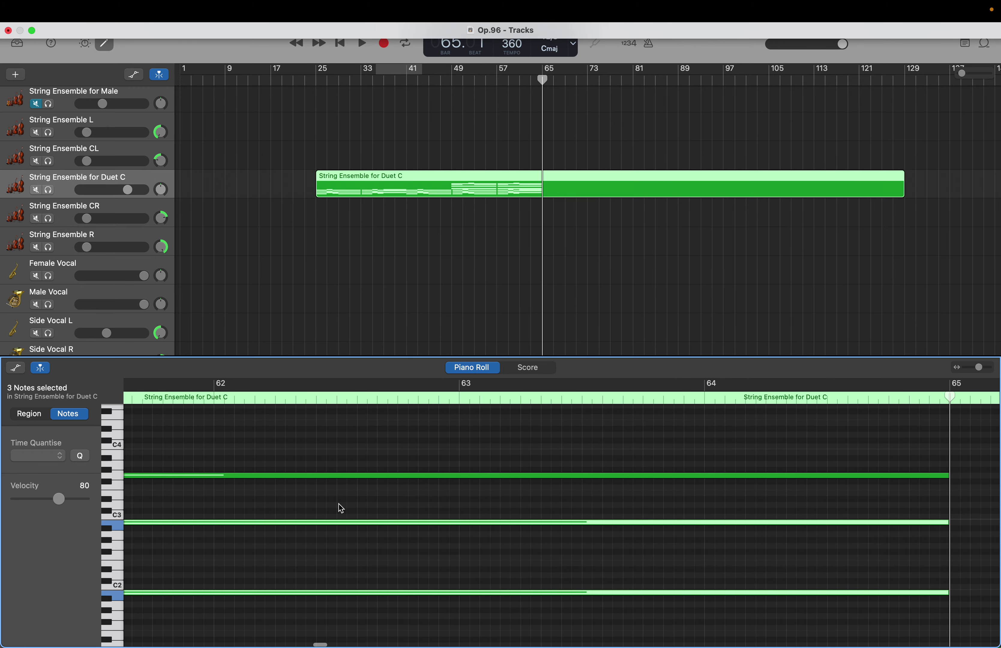
scroll(354, 509, "left", 2)
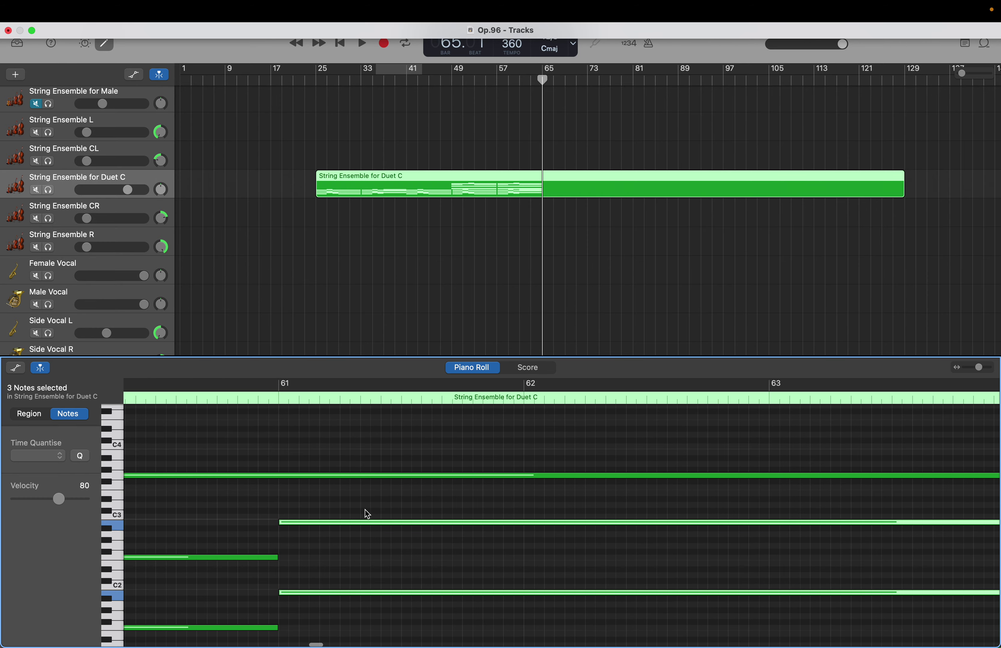
scroll(365, 510, "right", 8)
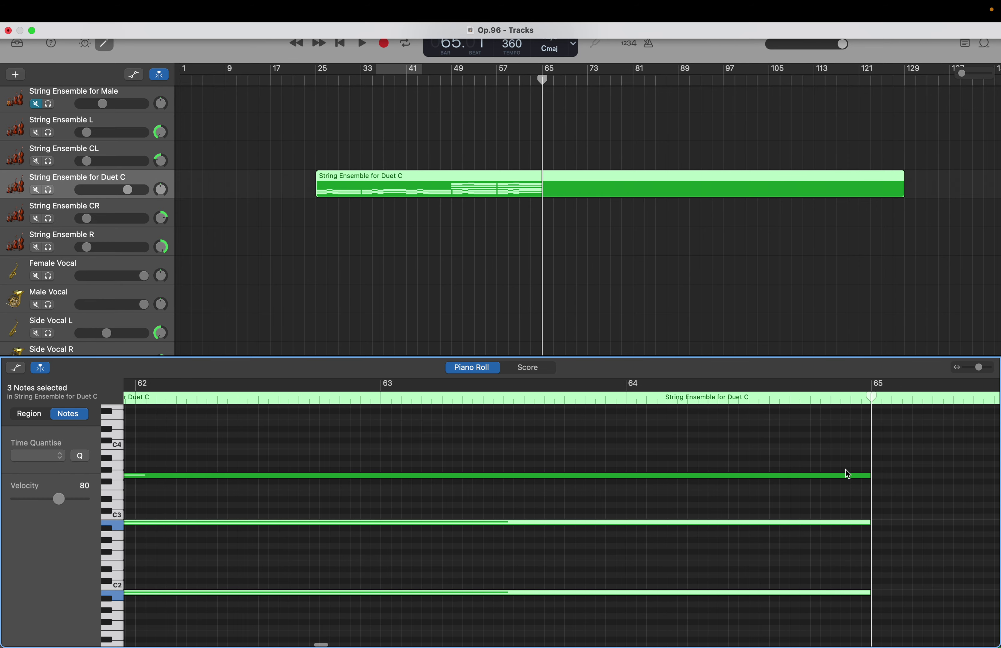
left_click_drag(869, 474, 169, 476)
Step: Delete the long B4 note starting at bar 61 in the Duet C strings
scroll(171, 478, "up", 4)
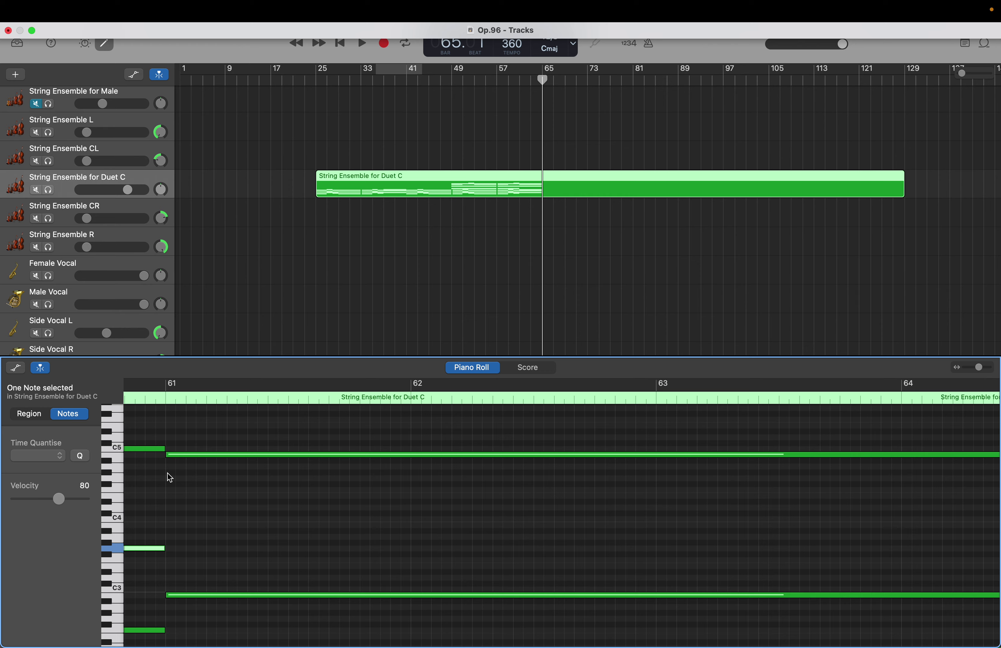
left_click(182, 456)
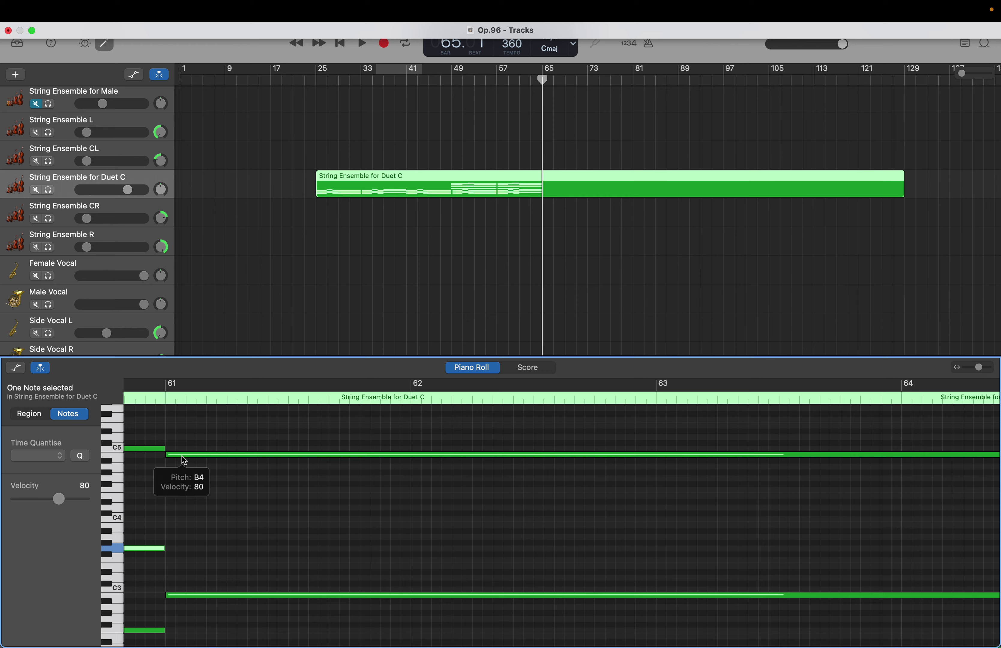
left_click(184, 459)
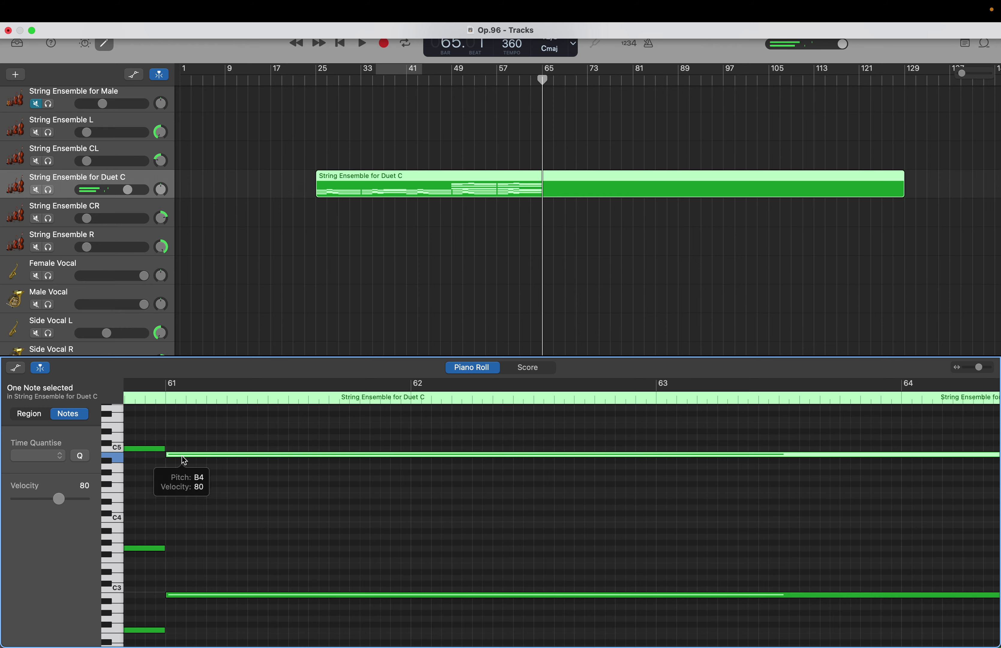
key("Delete")
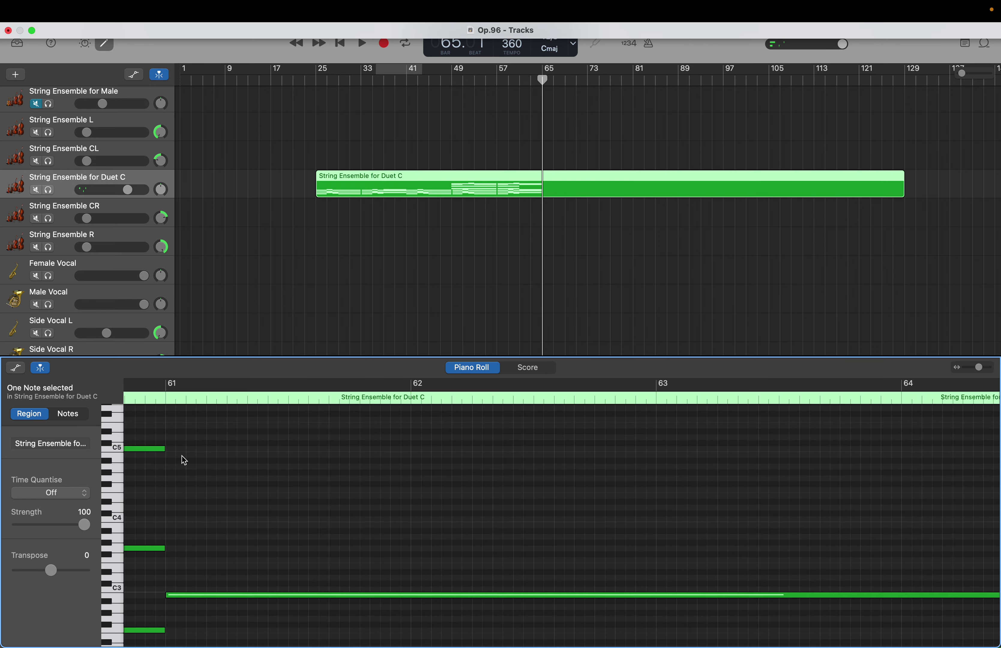
Step: Lengthen the Duet C strings' C5 note ending at bar 61 so it sustains through the chord starting there
left_click_drag(164, 448, 537, 417)
scroll(421, 443, "left", 10)
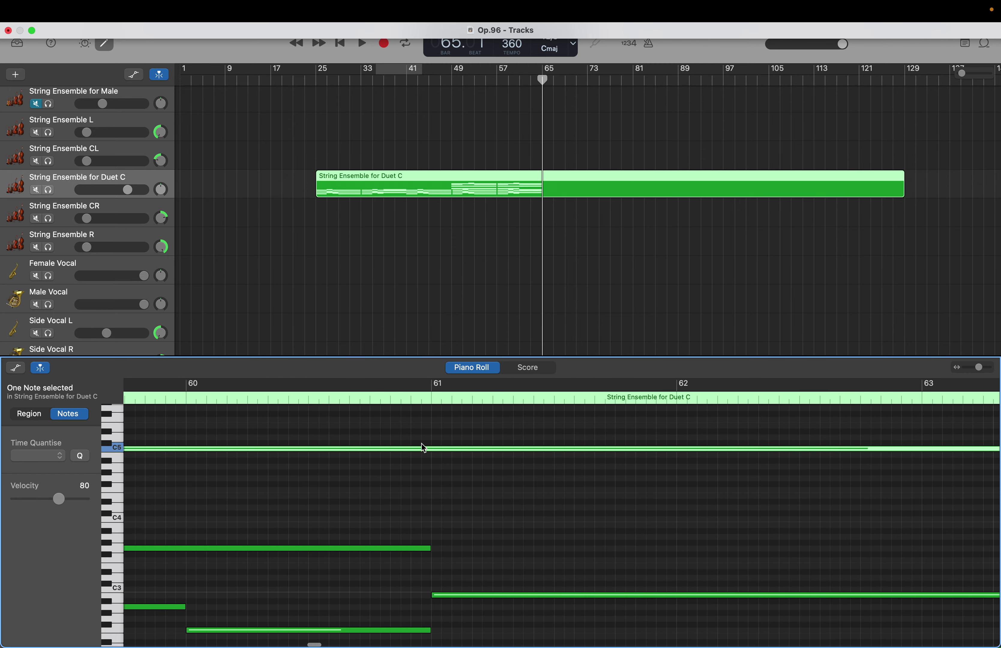
Step: Examine the Duet C string chord starting at bar 61, auditioning its two highest notes
scroll(421, 444, "left", 2)
scroll(425, 447, "up", 5)
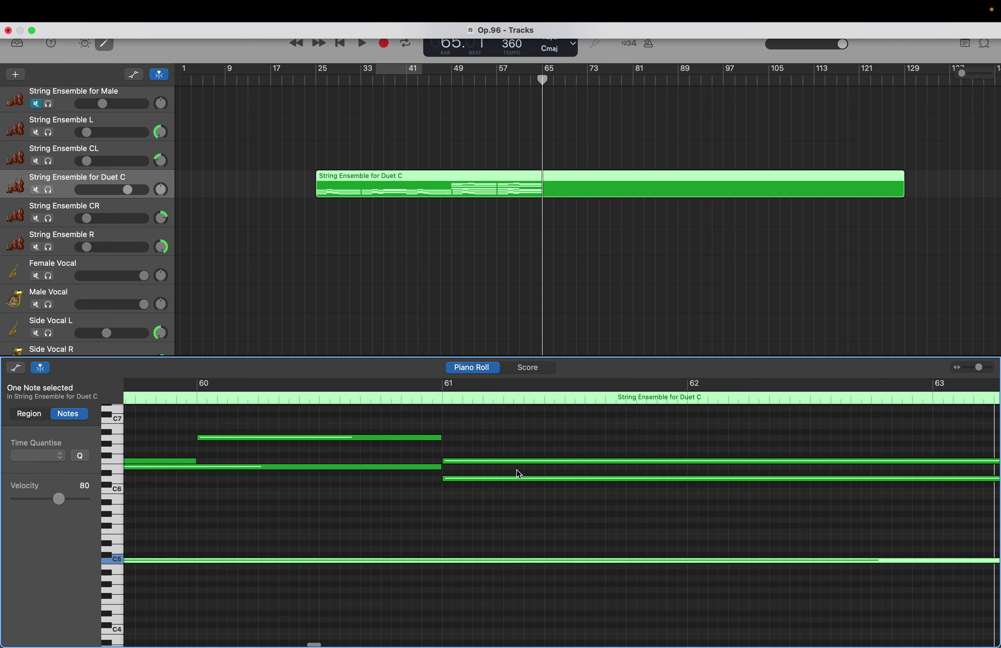
left_click(517, 479)
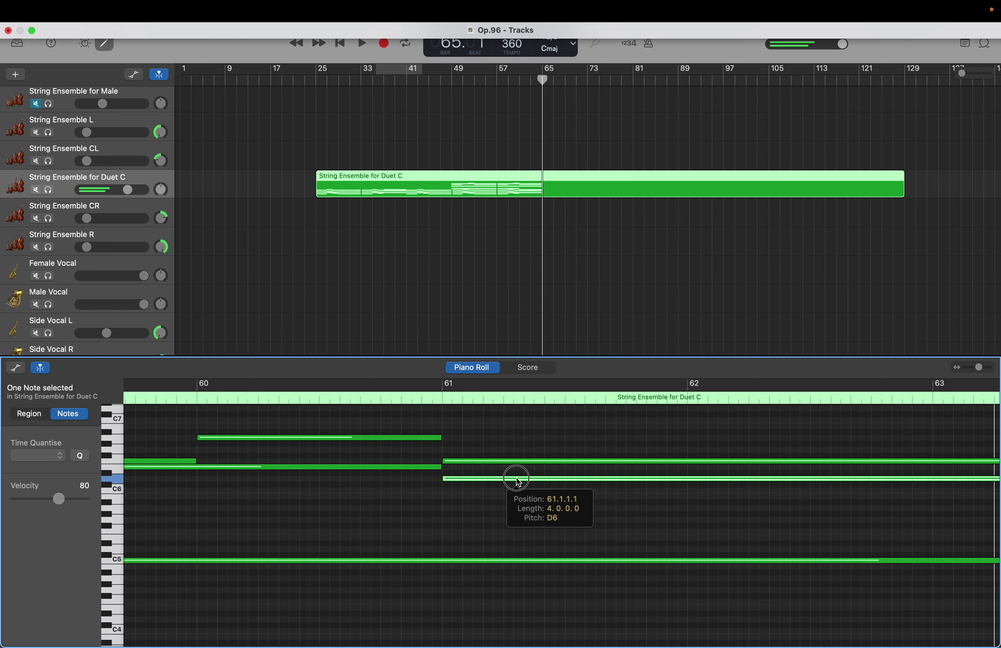
left_click(515, 462)
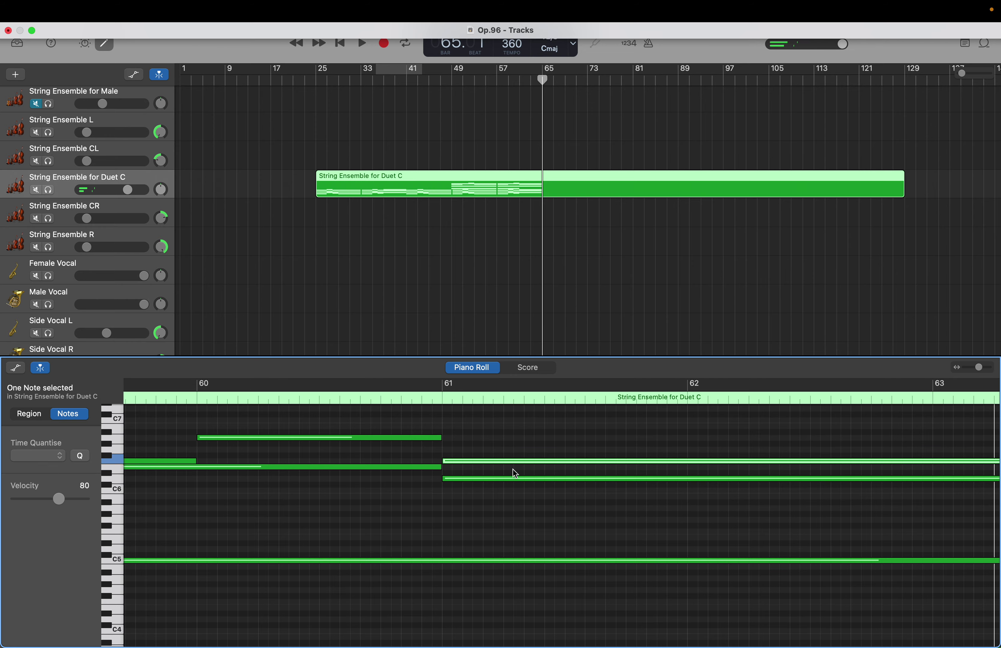
scroll(505, 528, "down", 5)
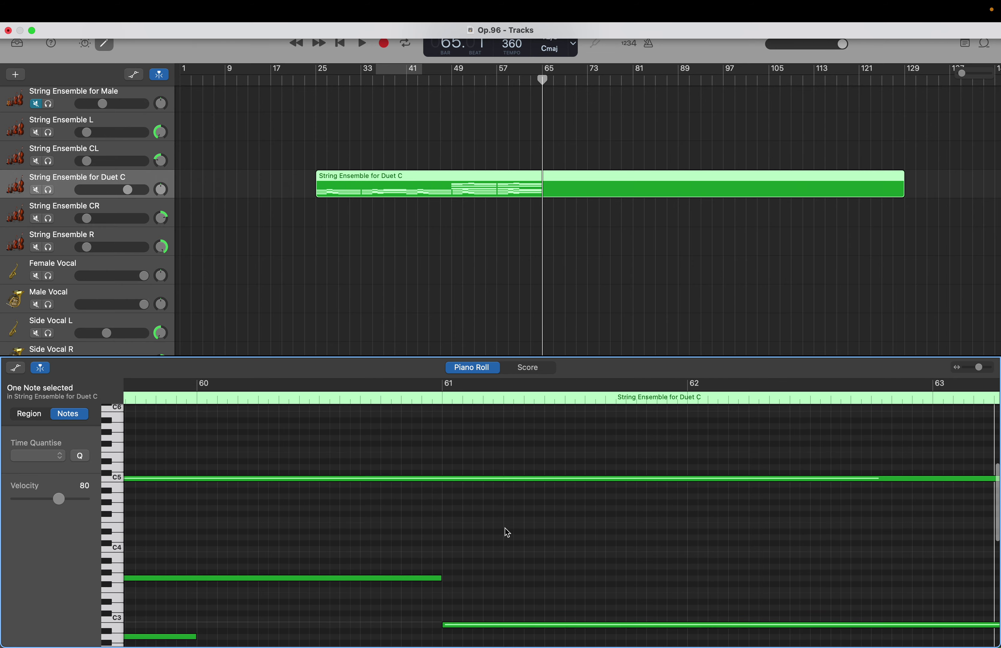
scroll(505, 528, "up", 2)
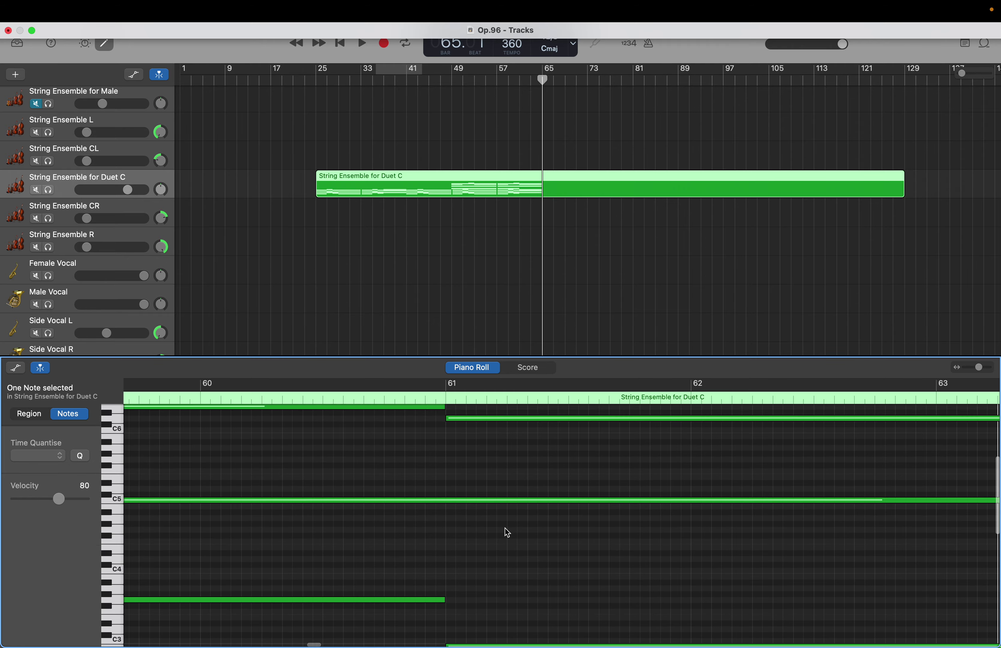
scroll(505, 528, "up", 5)
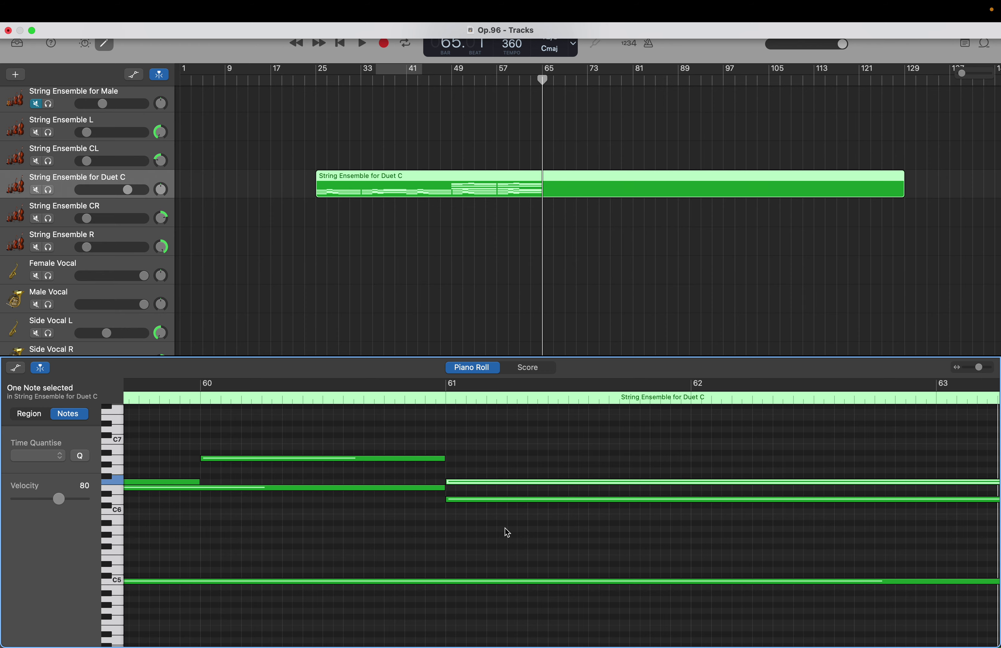
scroll(505, 528, "down", 1)
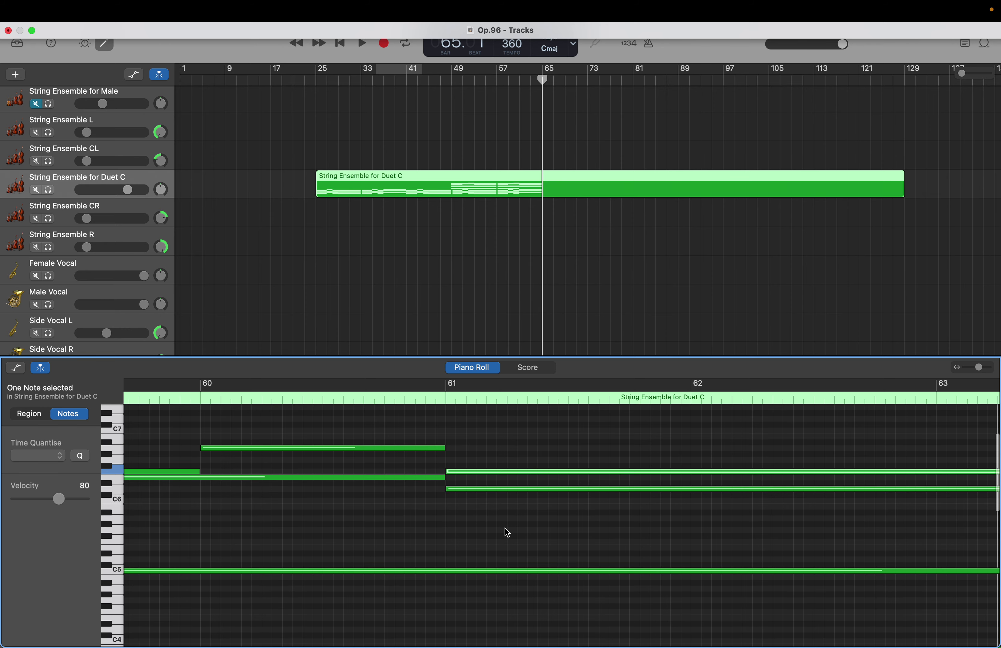
scroll(507, 532, "down", 10)
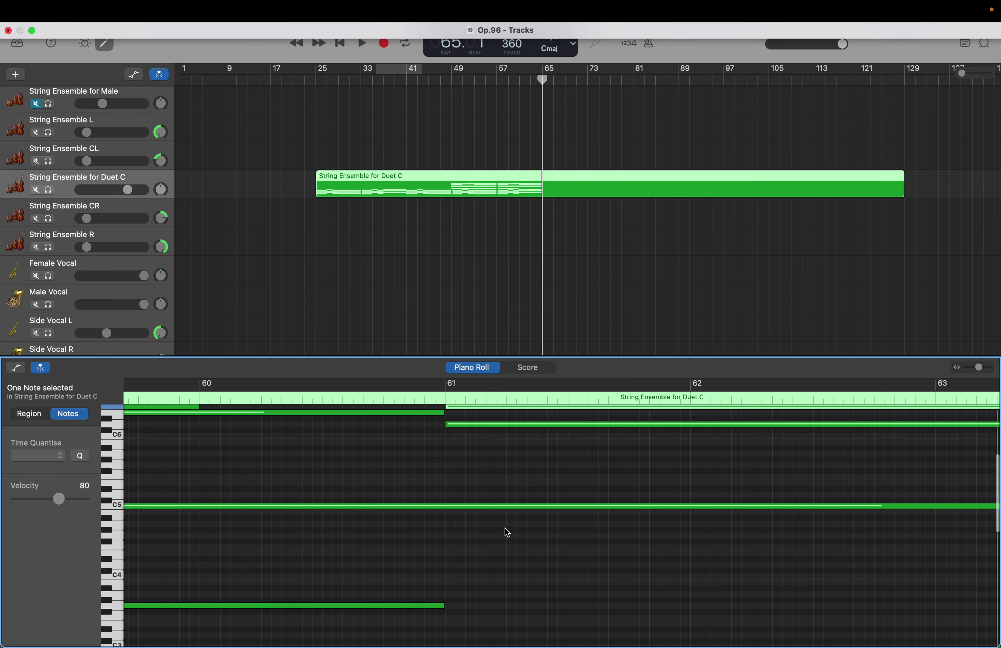
scroll(506, 532, "down", 5)
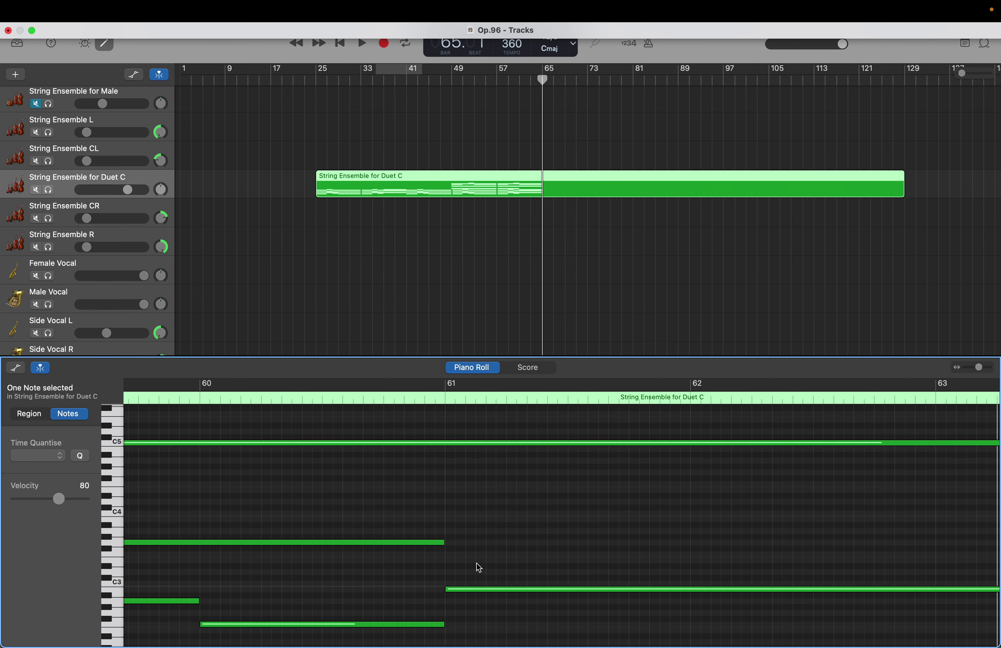
Step: Add an A3 note at bar 61 in the Duet C strings, matching the length of the B2 note below
left_click(480, 590)
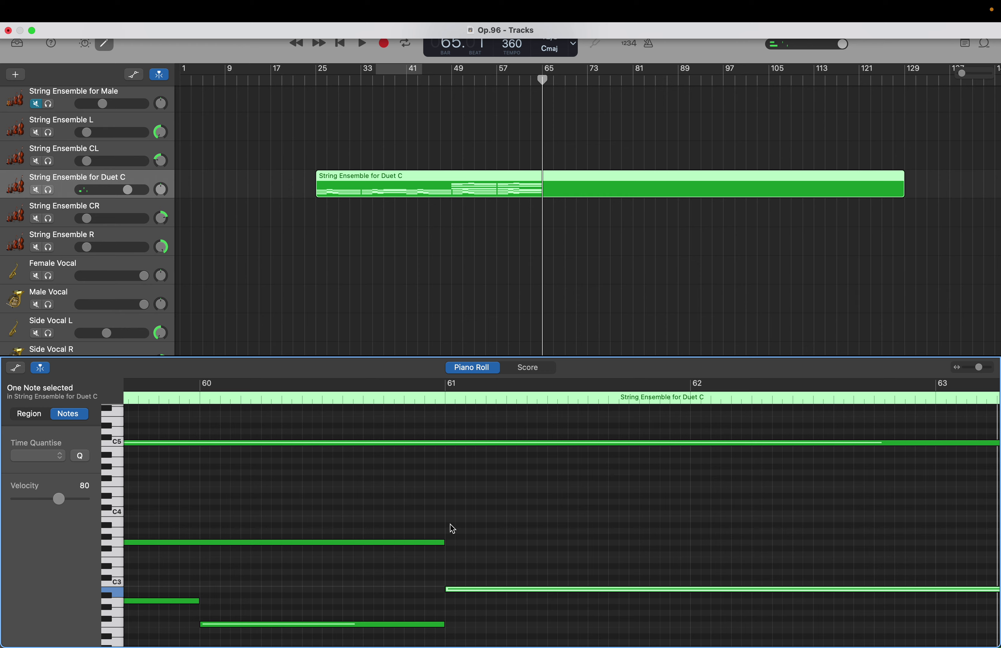
right_click(452, 535)
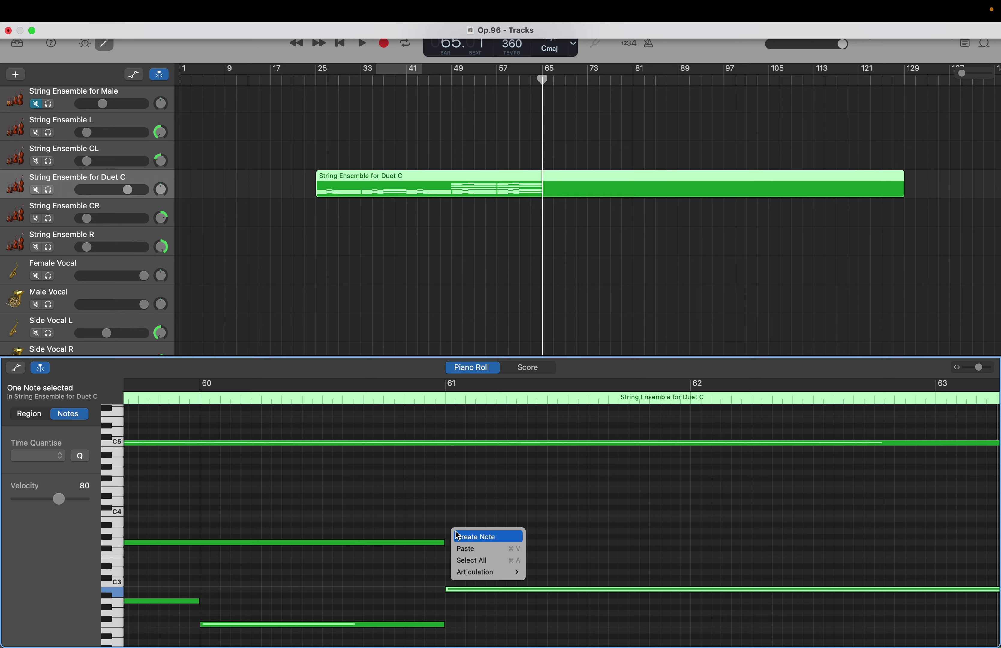
left_click(462, 537)
left_click(461, 537)
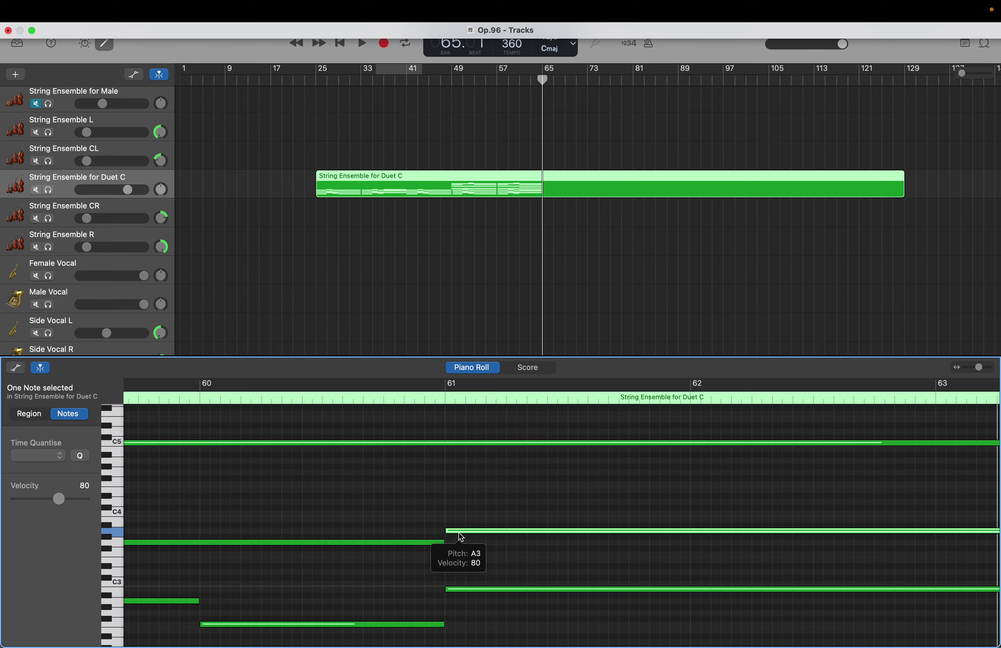
Step: Move the playhead to bar 57 and open the Baroque Organ region for note editing
scroll(457, 251, "down", 8)
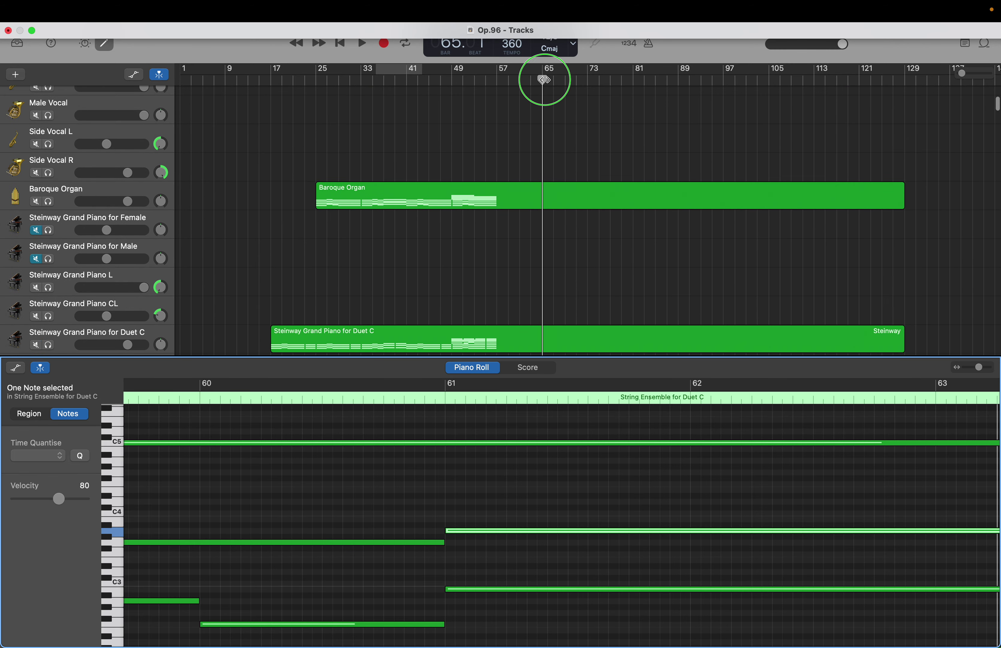
left_click_drag(544, 80, 499, 81)
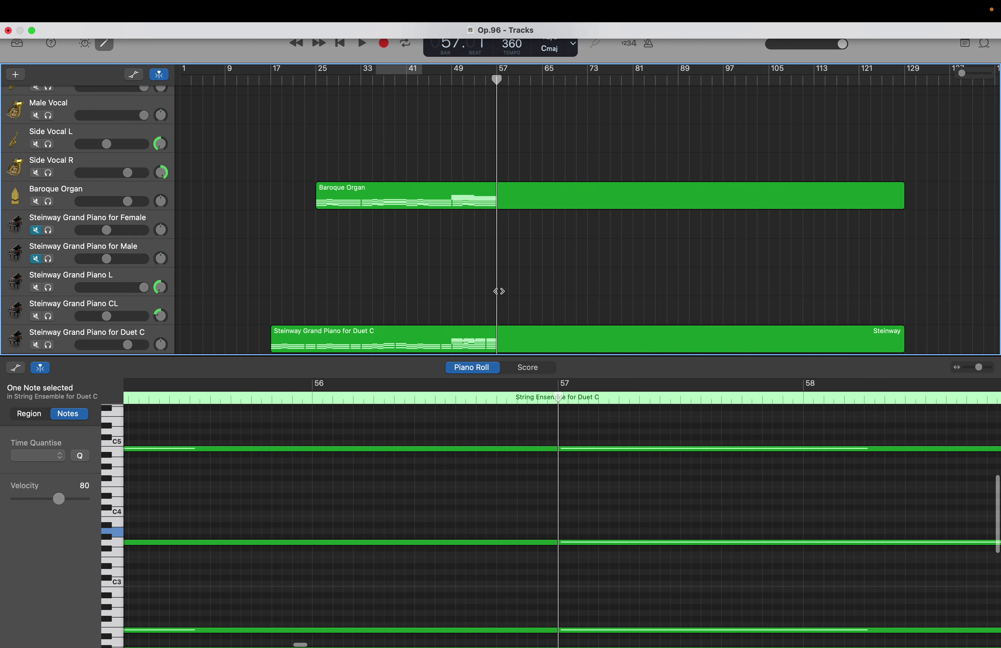
left_click(532, 207)
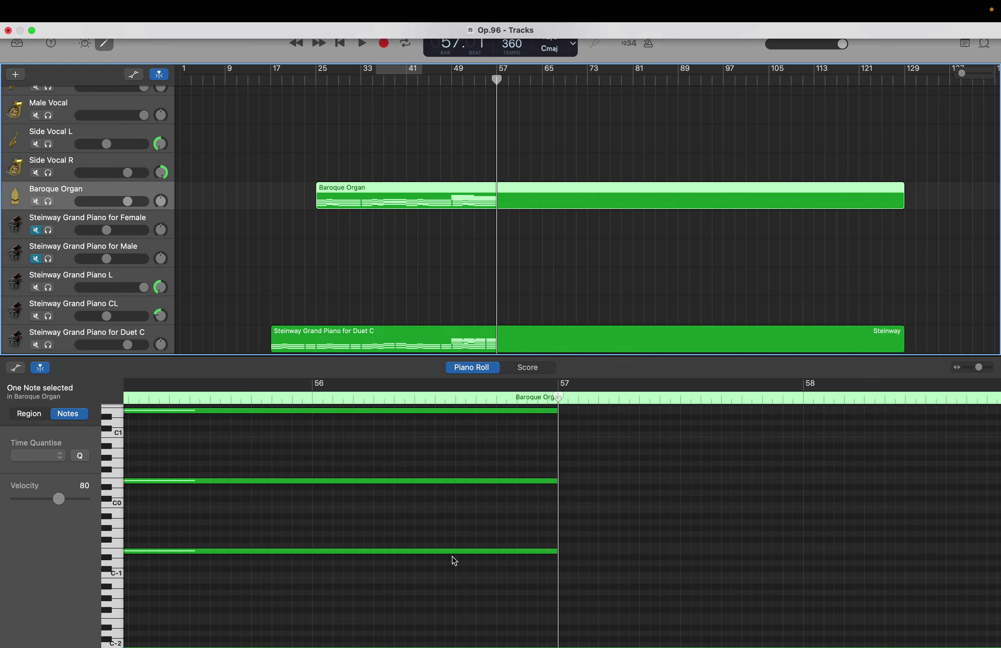
Step: Copy all 25 Baroque Organ notes from bars 49 to 56 and paste them at bar 57
scroll(450, 563, "left", 5)
scroll(450, 563, "left", 10)
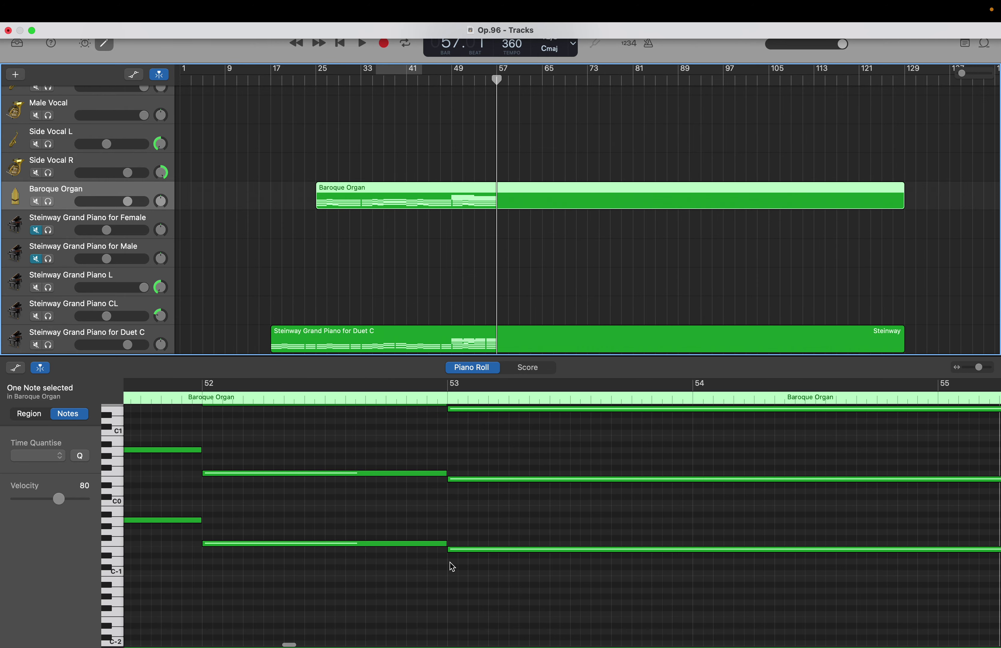
scroll(450, 562, "up", 3)
scroll(450, 563, "left", 4)
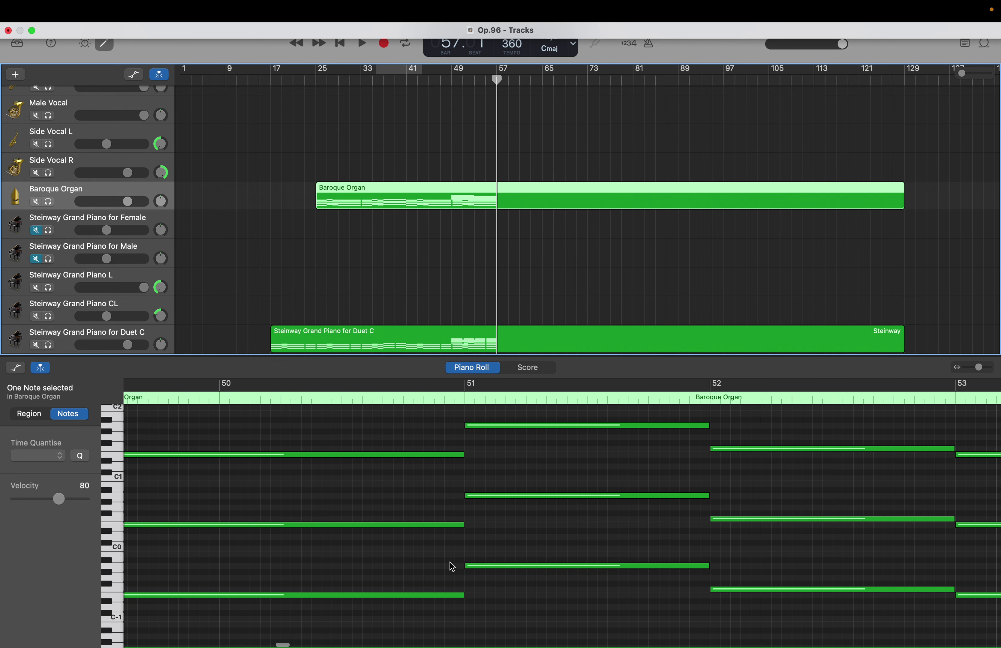
scroll(449, 566, "left", 8)
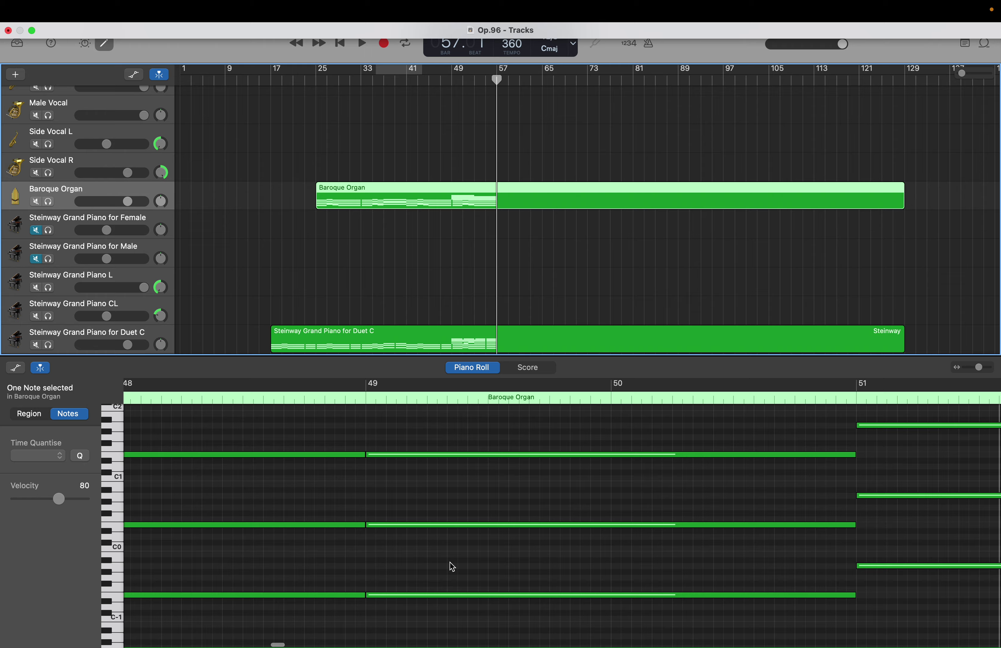
scroll(450, 565, "down", 1)
scroll(409, 584, "down", 3)
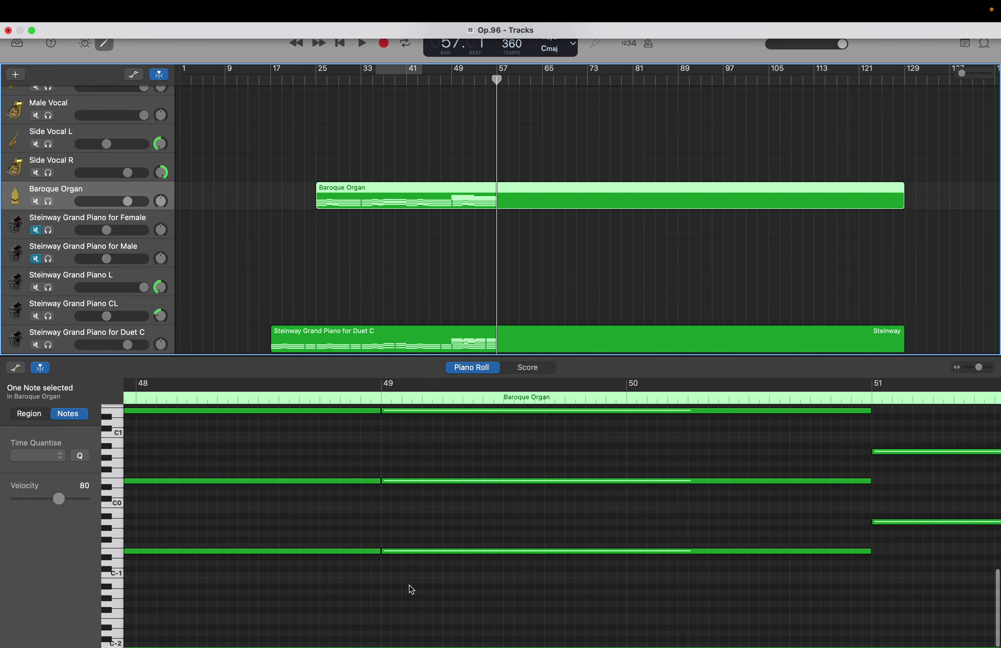
left_click_drag(407, 630, 999, 309)
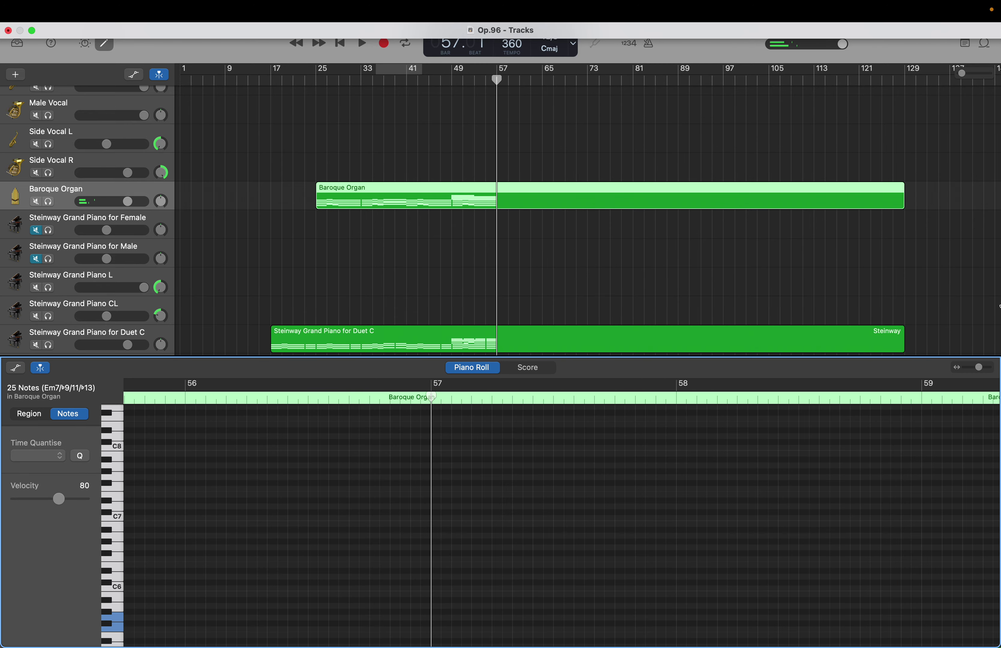
key("super+v")
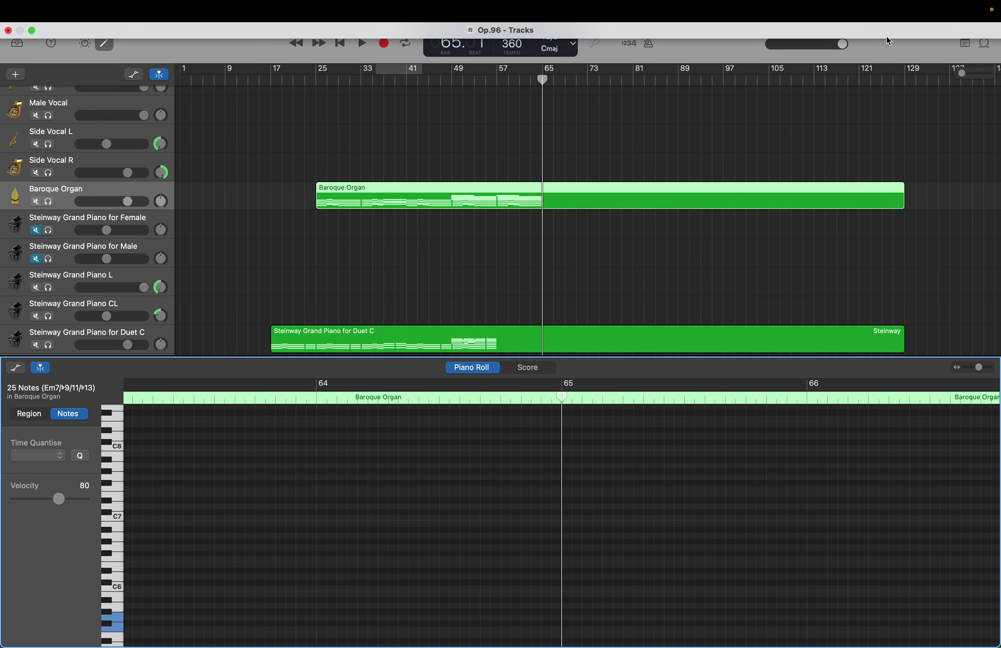
Step: Raise the four lowest long Baroque Organ notes starting at bar 61 by seven semitones, bringing the highest of them to B2
left_click(571, 192)
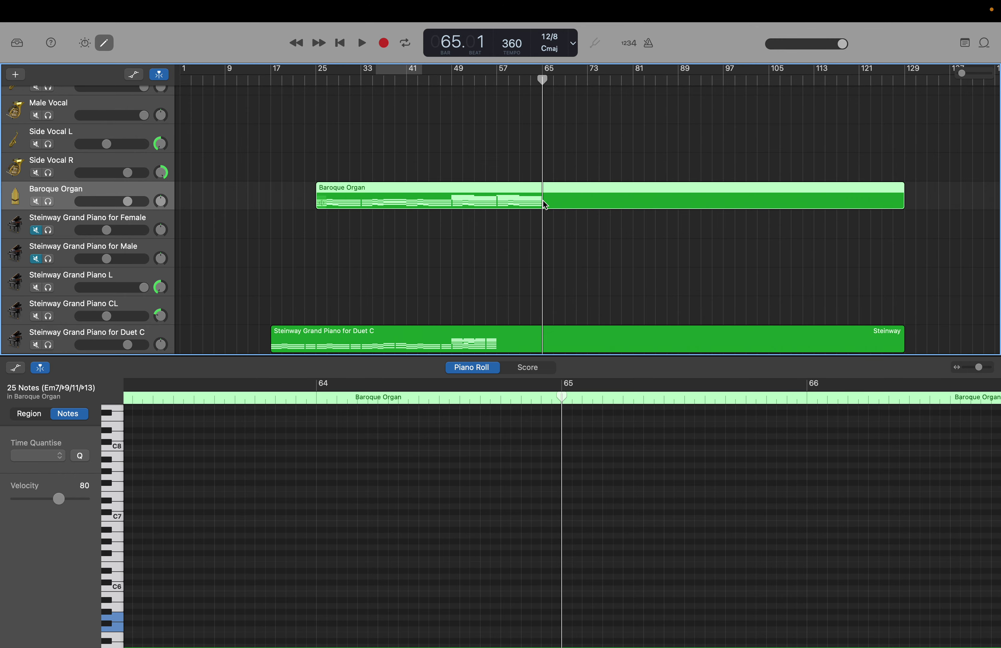
left_click(454, 424)
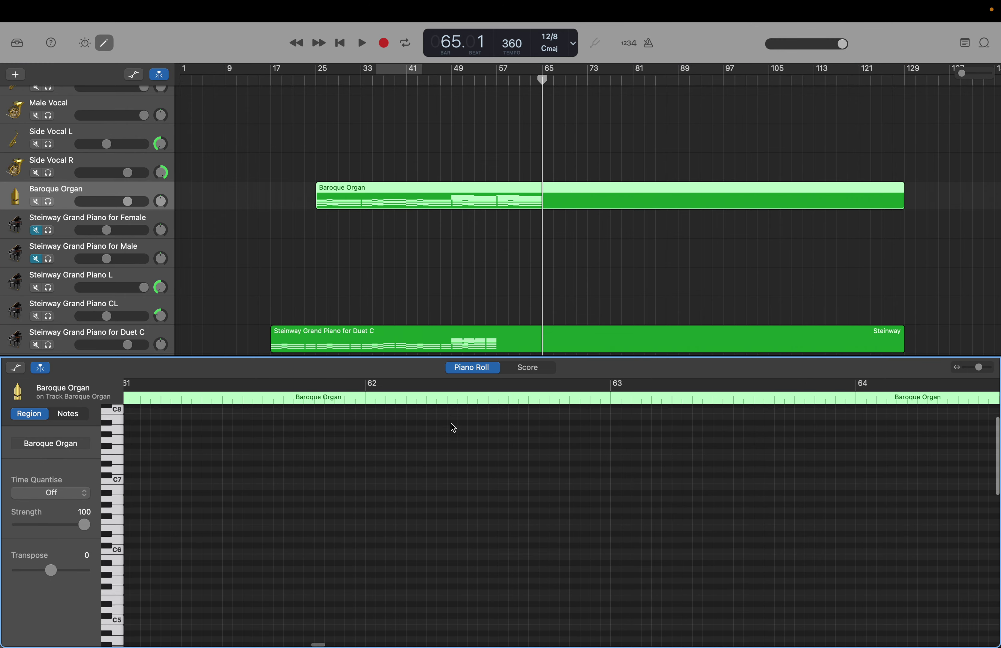
scroll(453, 428, "up", 5)
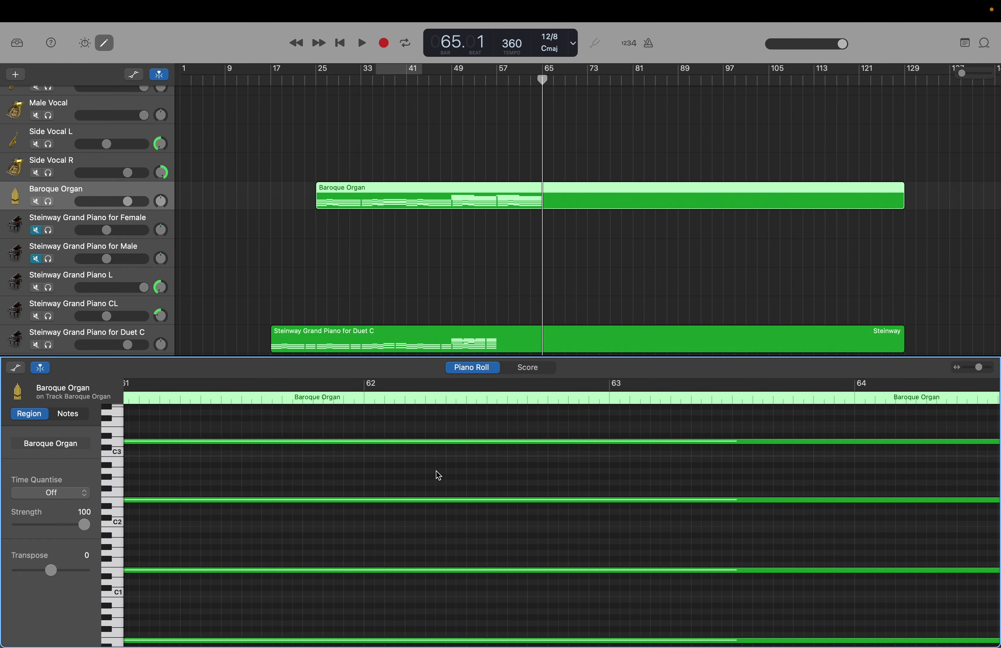
left_click_drag(430, 473, 430, 641)
scroll(430, 642, "up", 10)
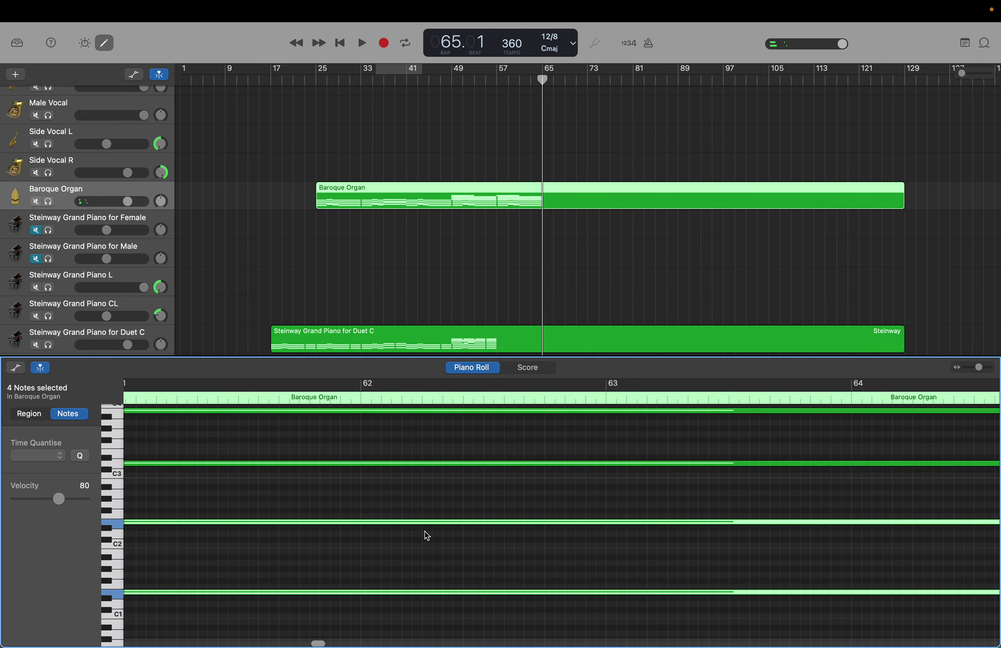
left_click_drag(425, 523, 424, 484)
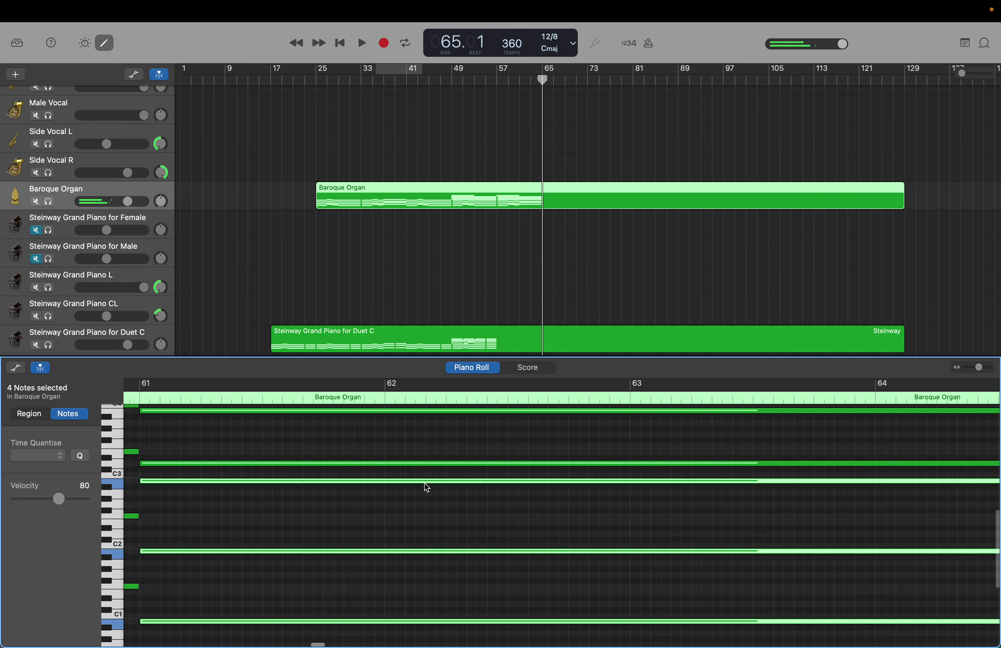
scroll(425, 483, "right", 5)
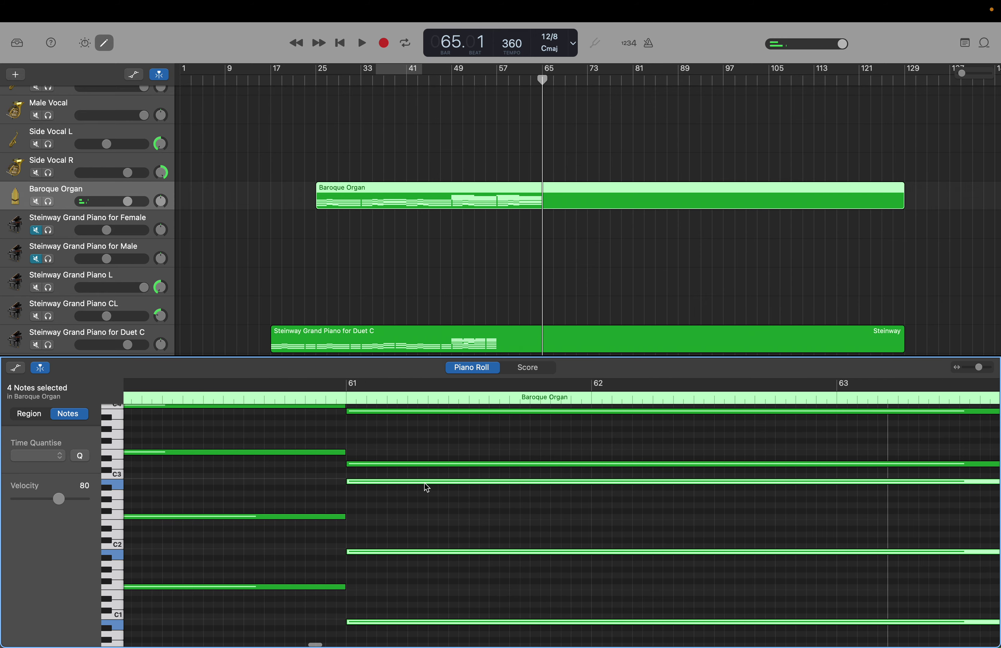
scroll(425, 483, "right", 2)
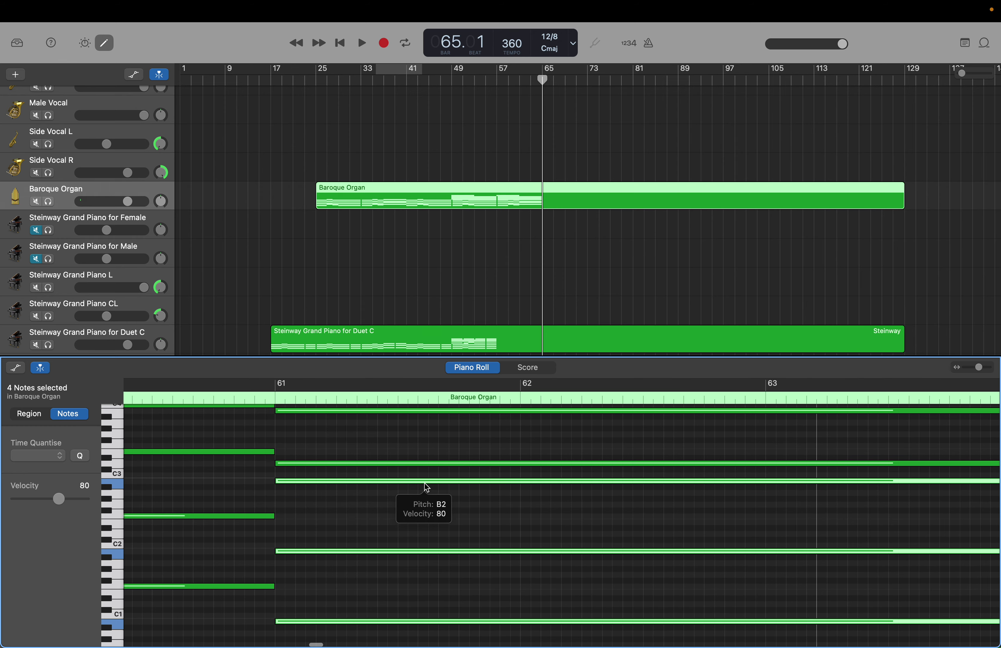
Step: Delete the long B3 note starting at bar 61 in the Baroque Organ part
left_click(399, 464)
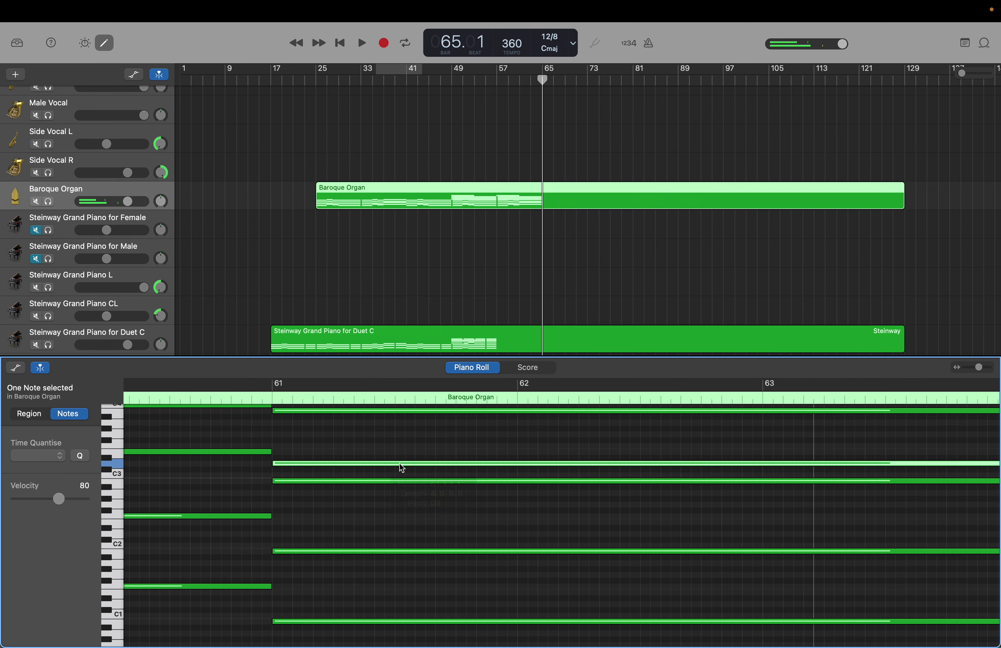
scroll(400, 464, "up", 3)
left_click(399, 464)
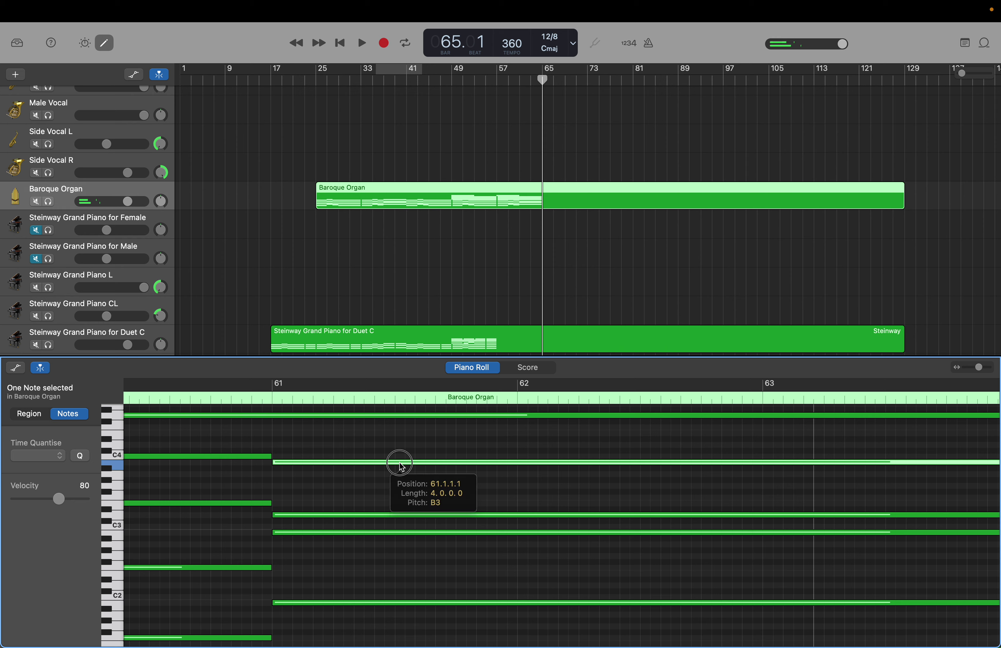
key("Delete")
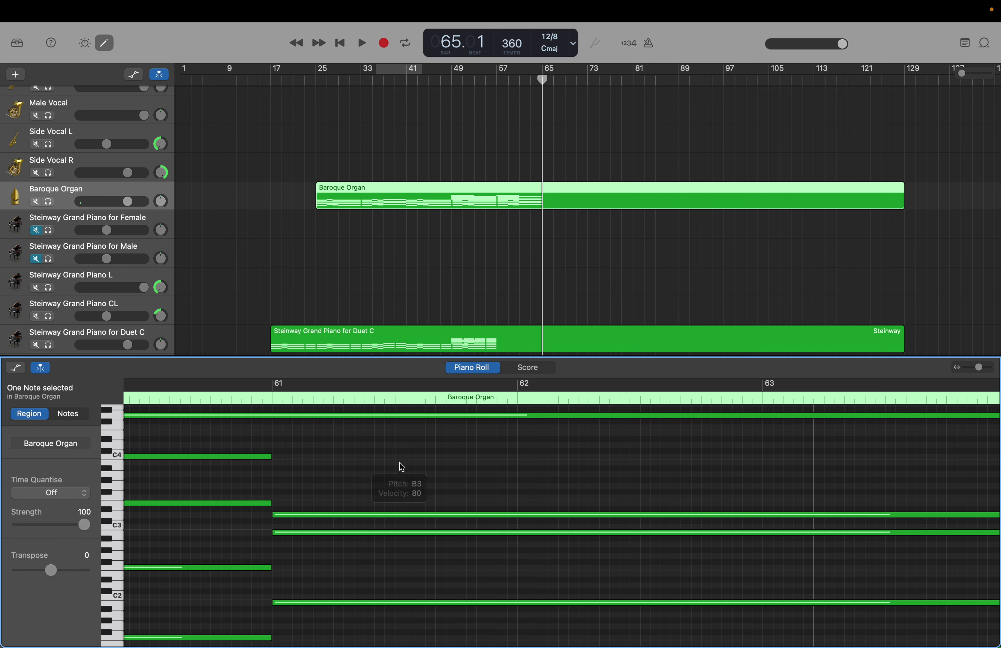
Step: Lengthen the Baroque Organ's C4 note ending at bar 61 so that it ends at bar 65
left_click_drag(270, 459, 711, 476)
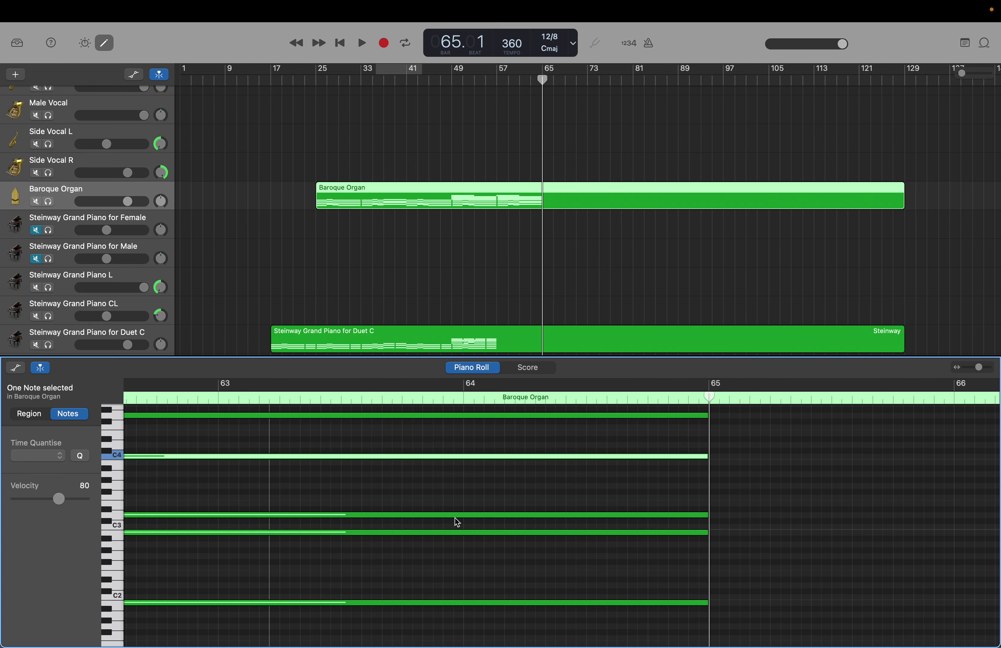
scroll(457, 522, "left", 10)
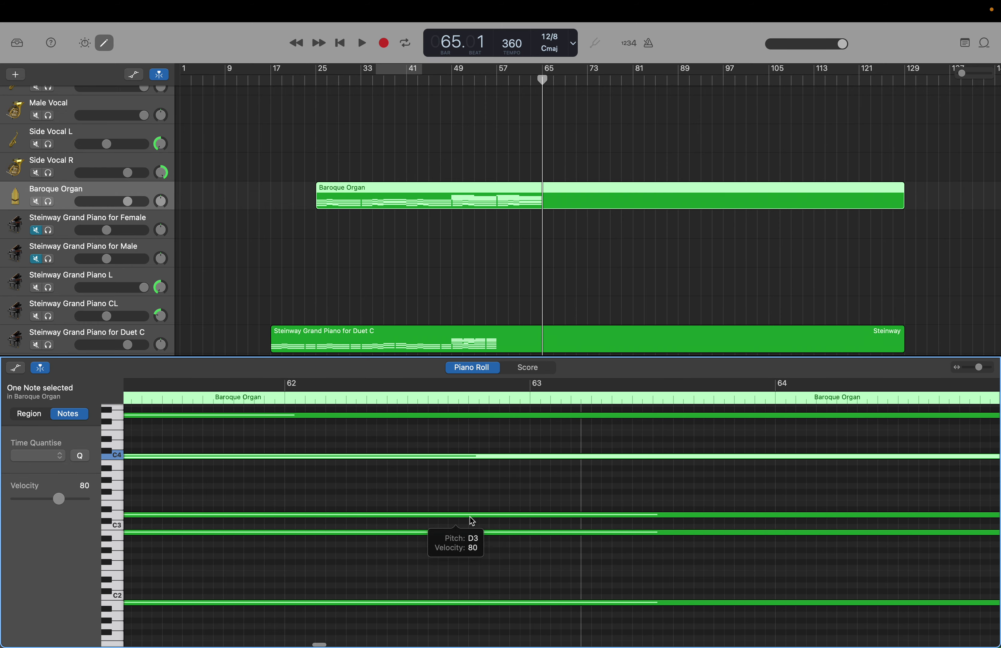
scroll(426, 471, "up", 4)
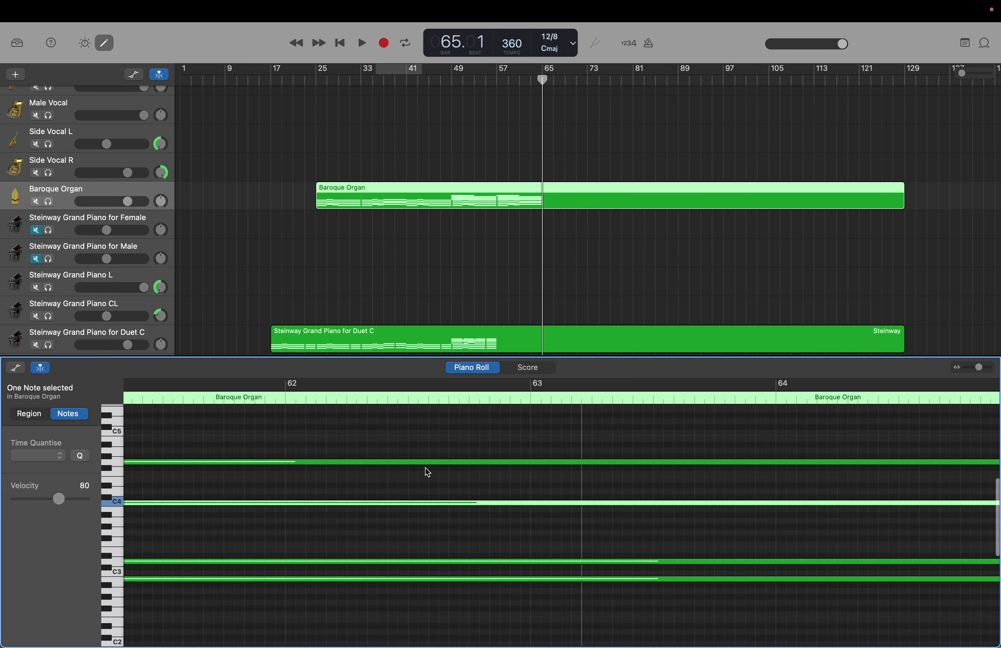
Step: Shorten the Baroque Organ's G4 note that ends at bar 65 so that it ends at bar 61
left_click(425, 467)
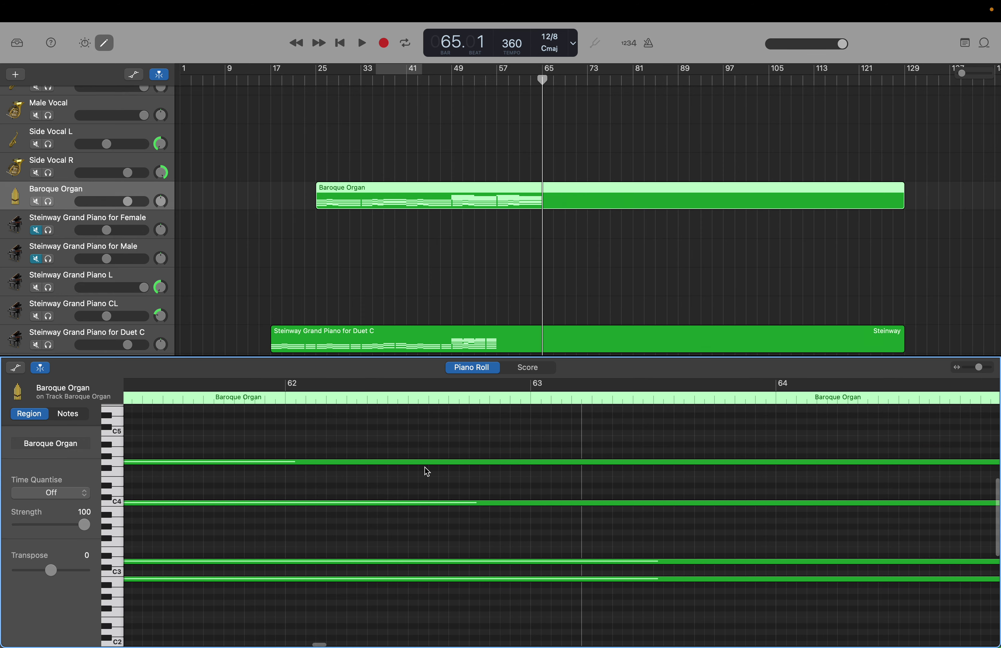
left_click(426, 464)
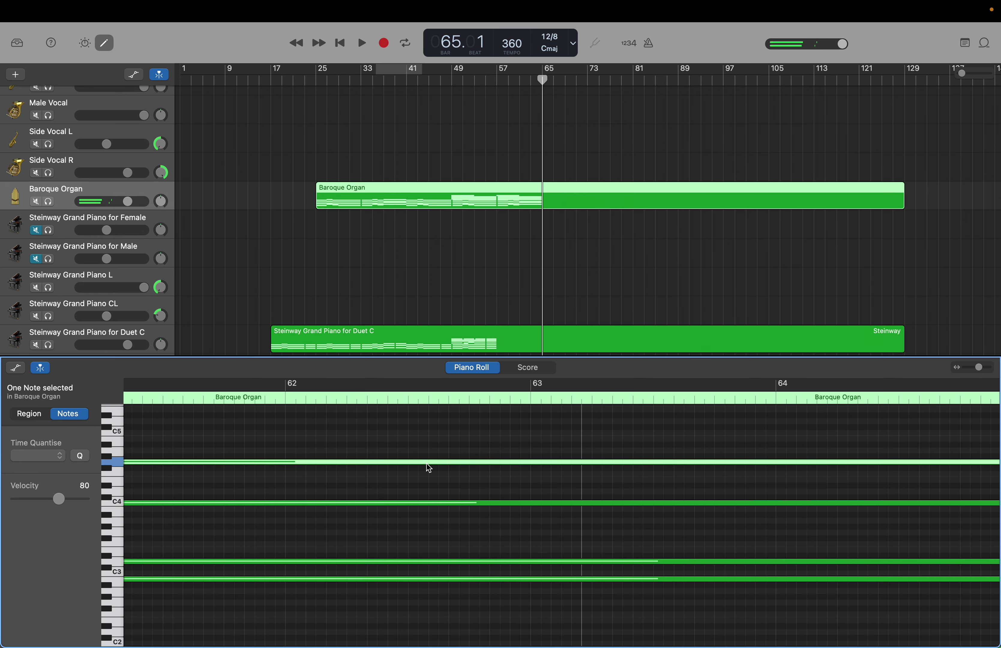
scroll(463, 478, "right", 10)
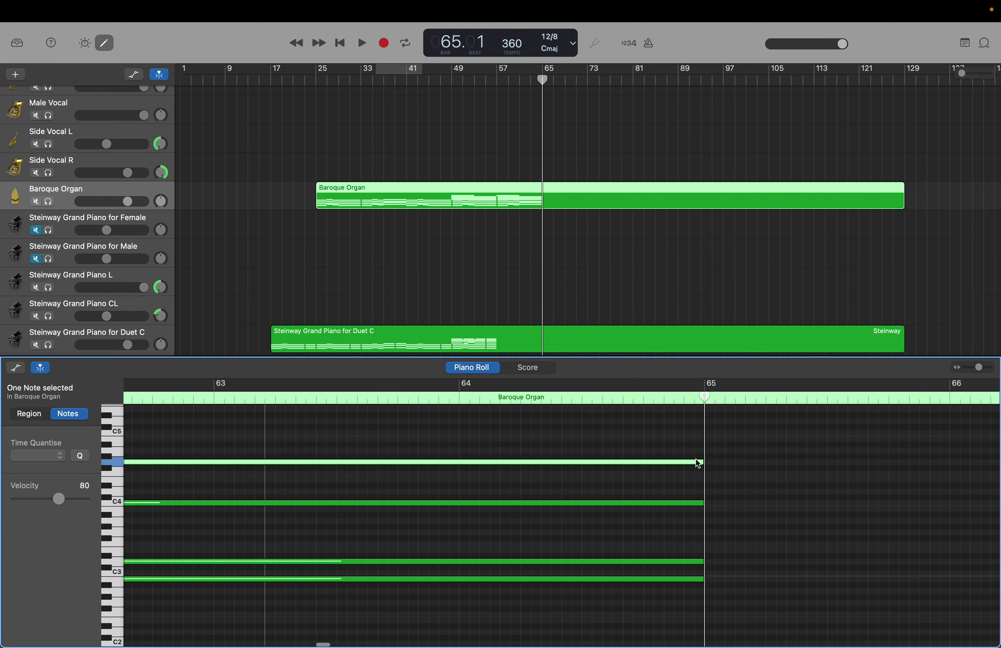
left_click_drag(698, 463, 830, 500)
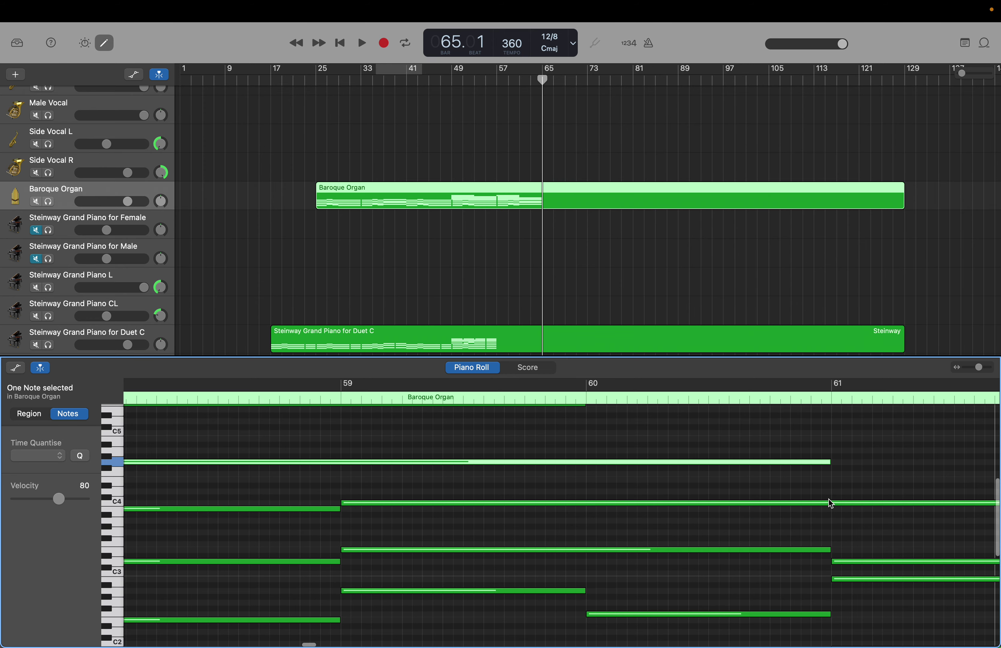
scroll(829, 499, "right", 8)
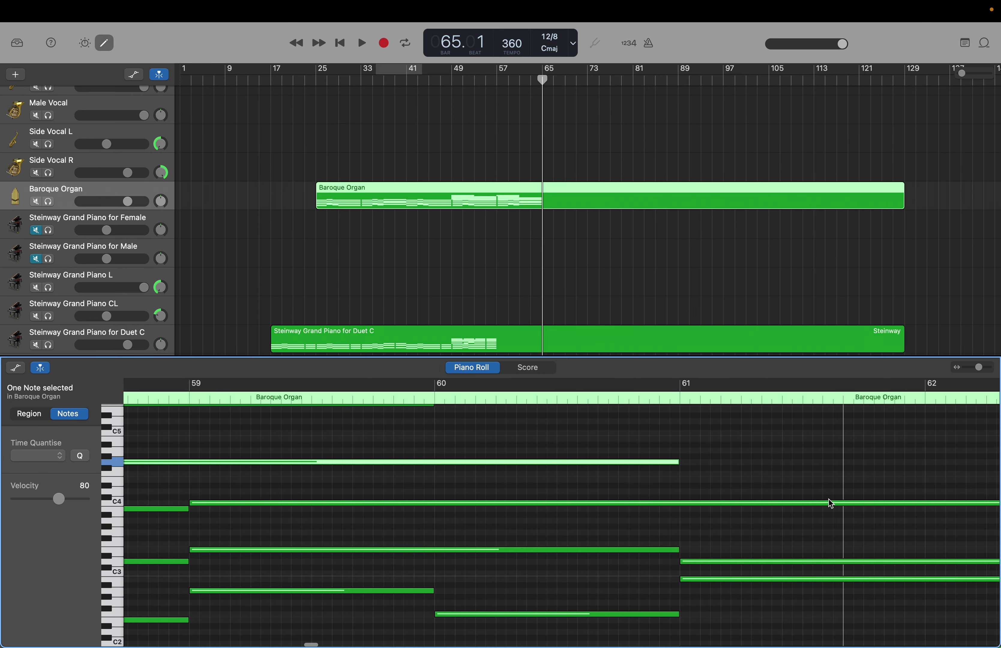
Step: Add a four-bar A4 note at bar 61 in the Baroque Organ part, matching the length of the D3 note there
left_click(764, 559)
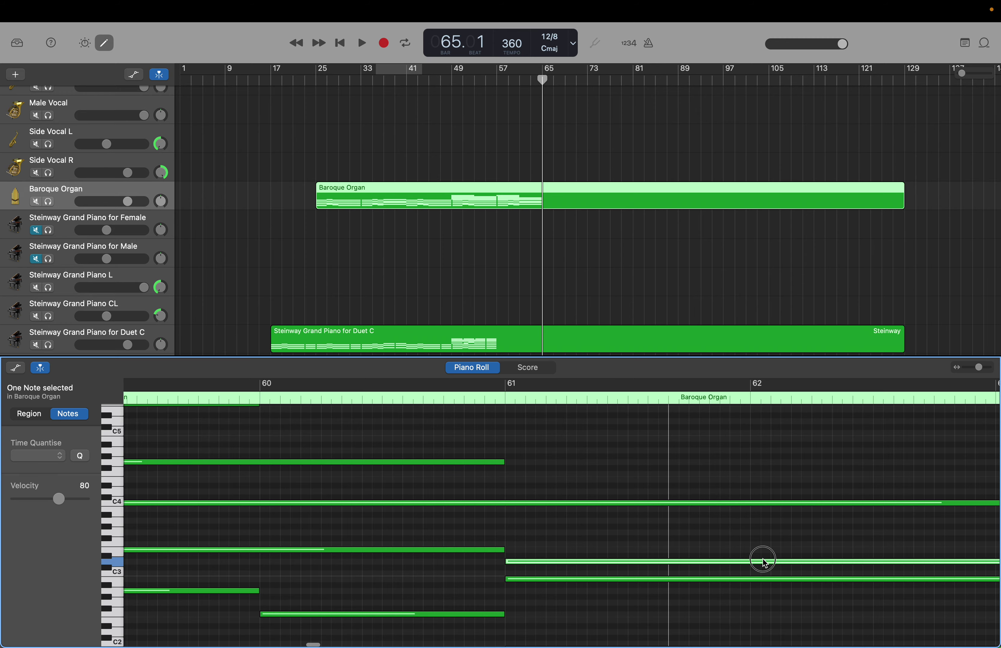
right_click(512, 456)
left_click(520, 457)
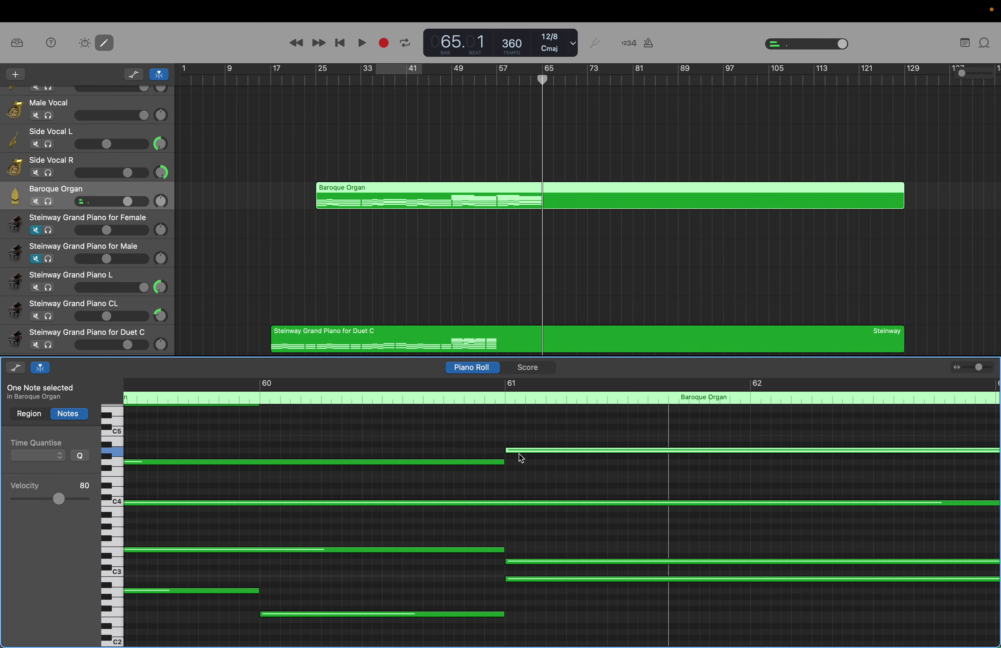
Step: Examine the Baroque Organ's high and low notes across bars 49 to 61 to compare the original passage with its repeat
scroll(520, 455, "up", 5)
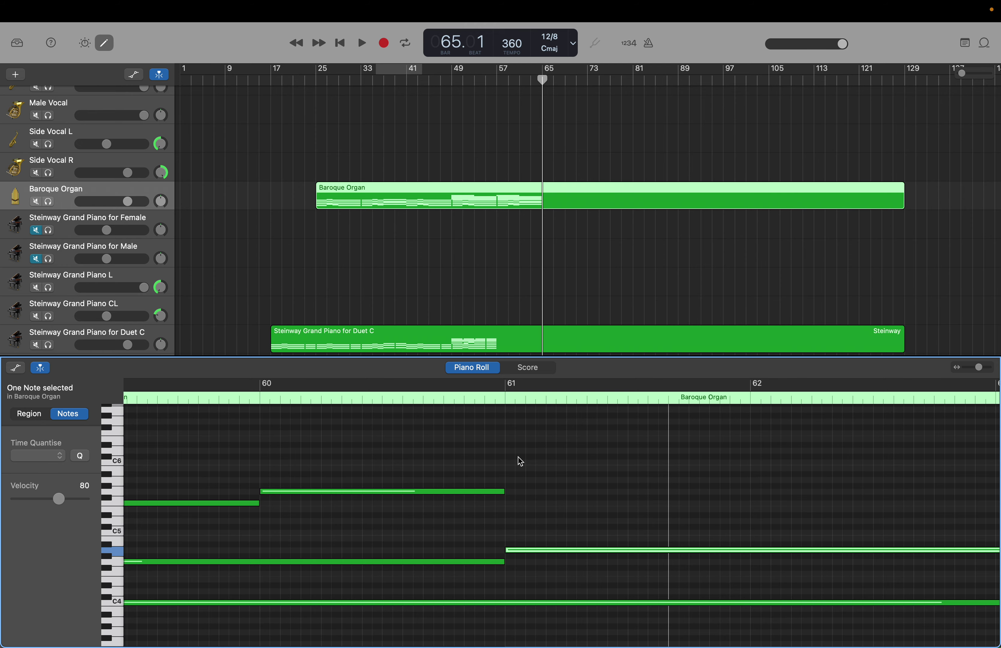
scroll(521, 461, "right", 4)
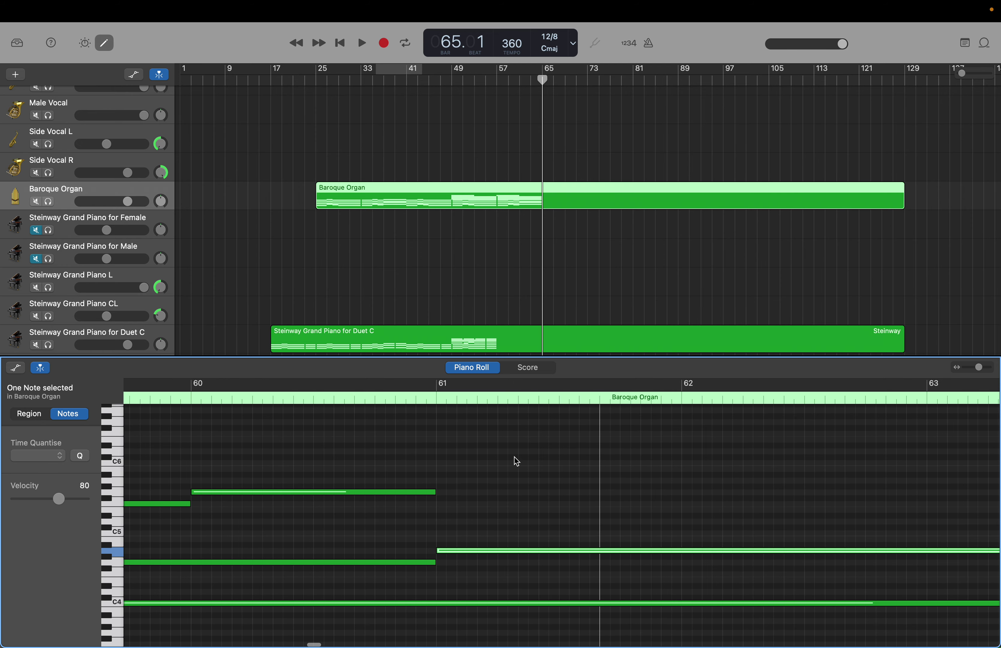
left_click(422, 495)
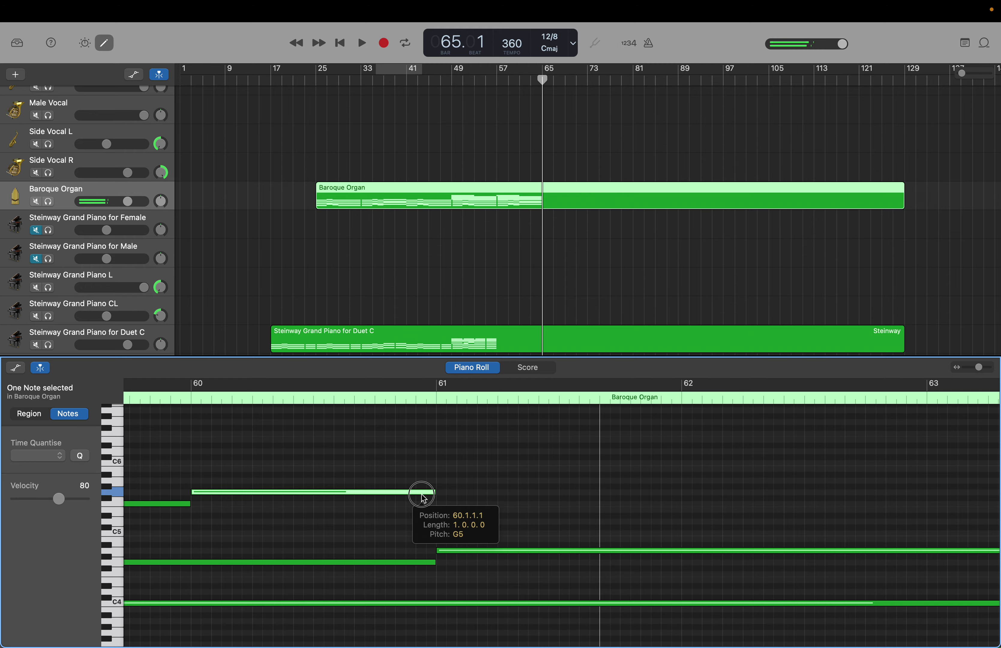
scroll(422, 495, "left", 15)
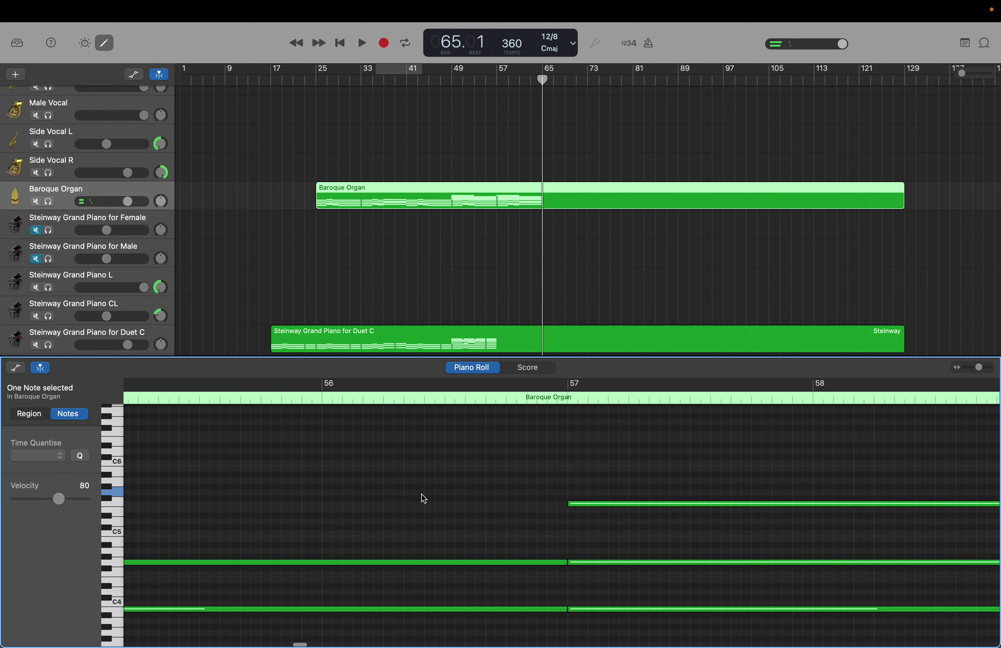
scroll(422, 495, "left", 10)
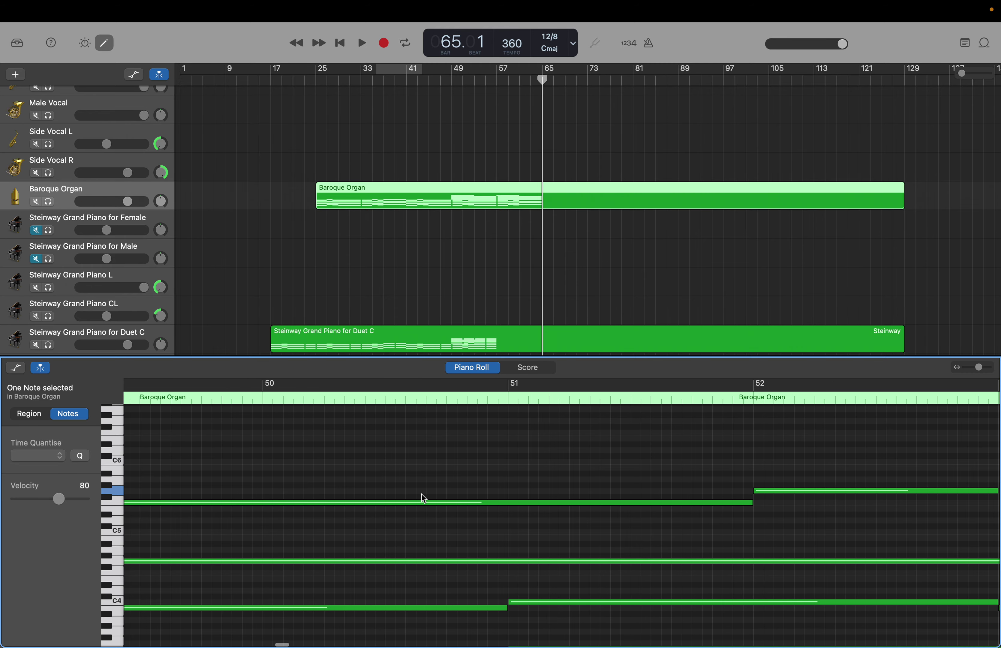
scroll(421, 494, "left", 3)
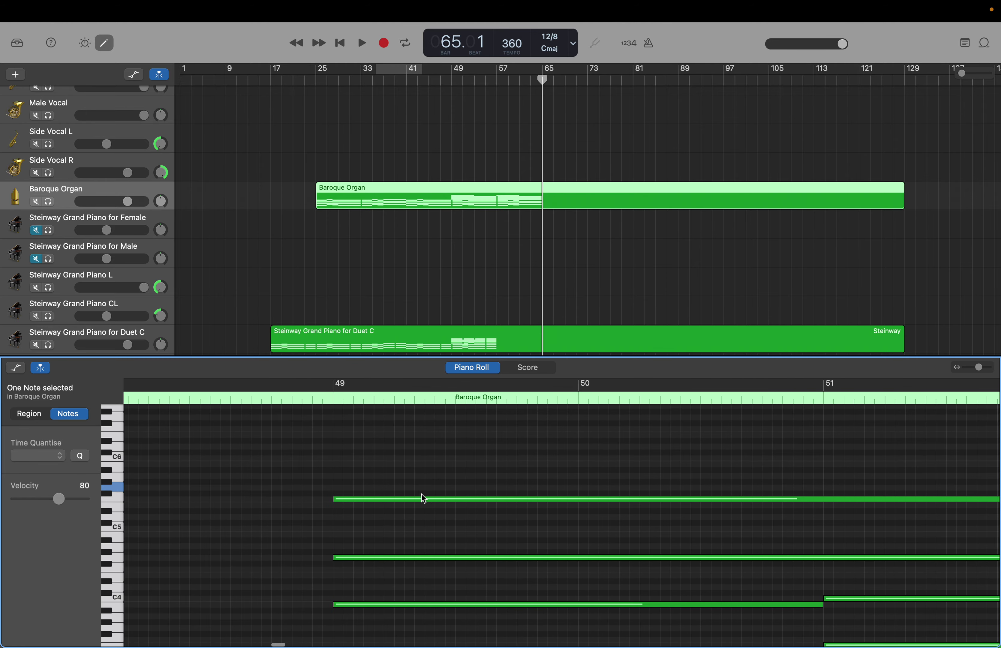
scroll(421, 495, "right", 8)
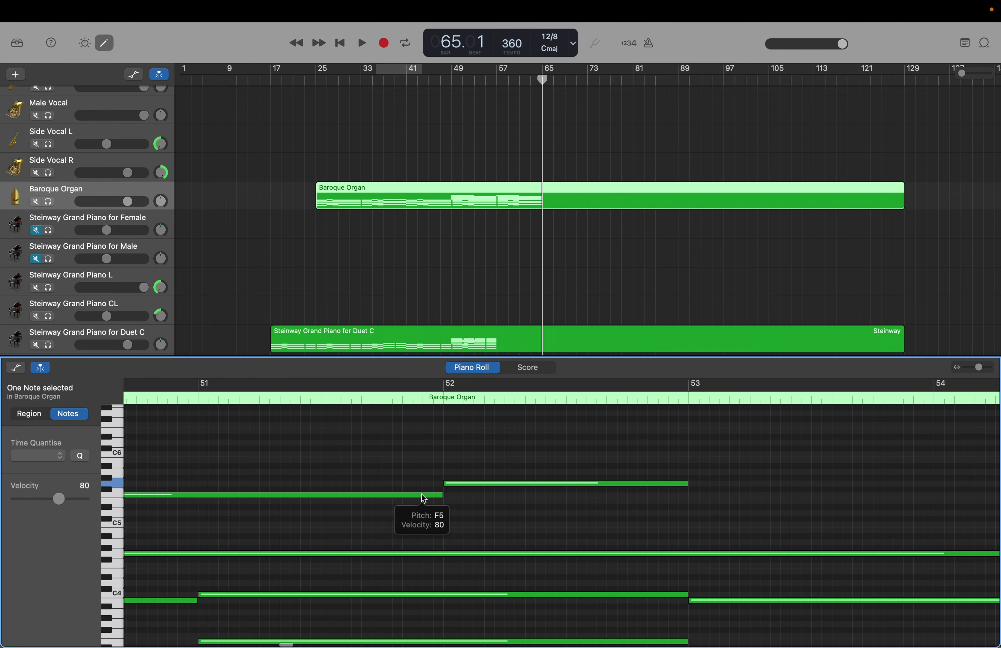
scroll(421, 495, "right", 6)
scroll(421, 494, "down", 3)
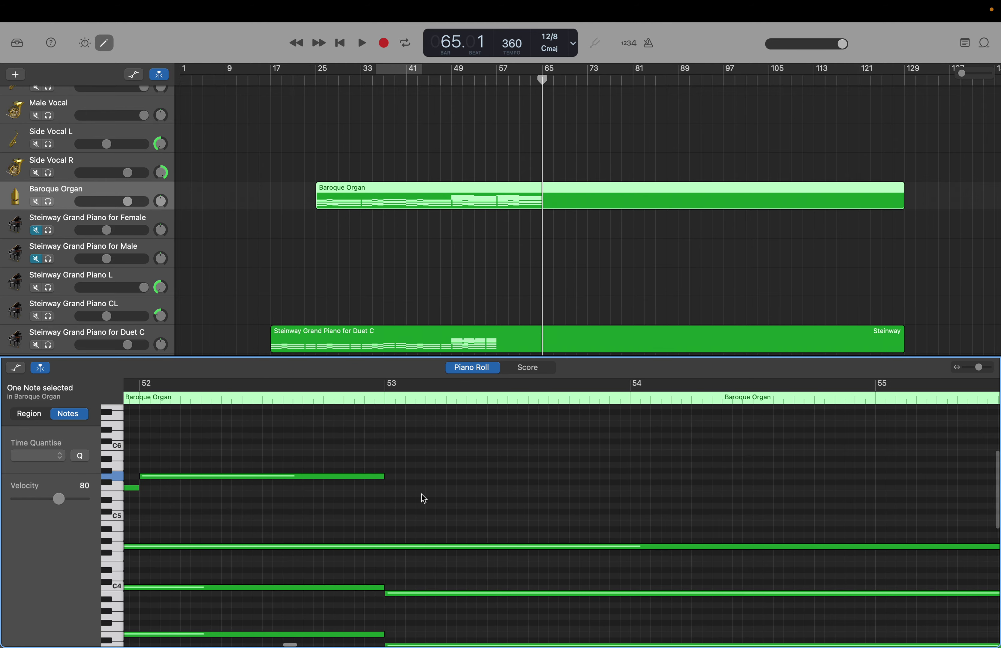
scroll(421, 495, "up", 3)
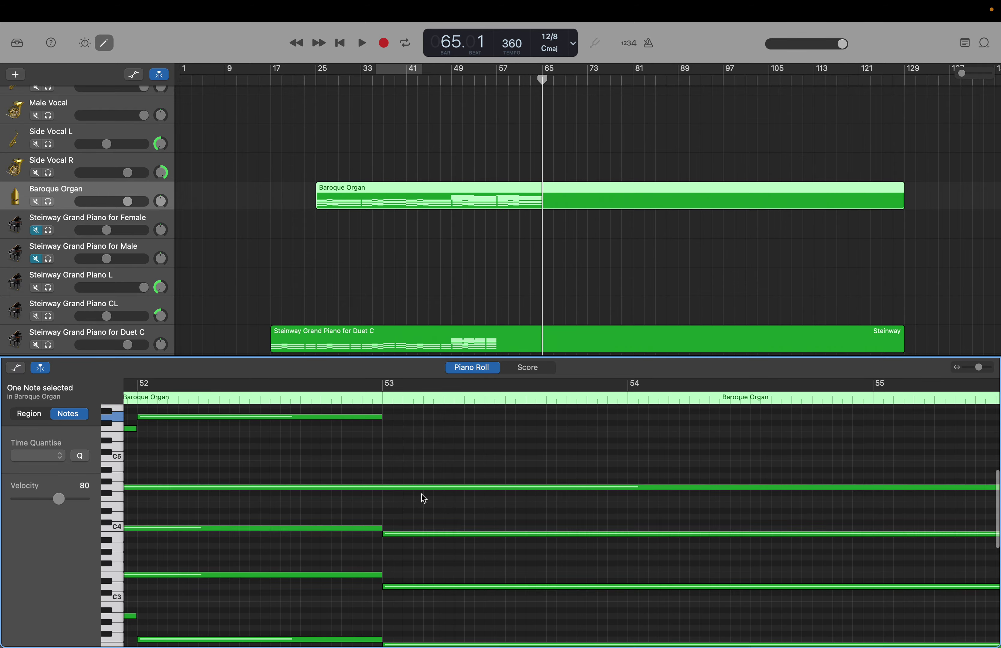
scroll(422, 495, "down", 20)
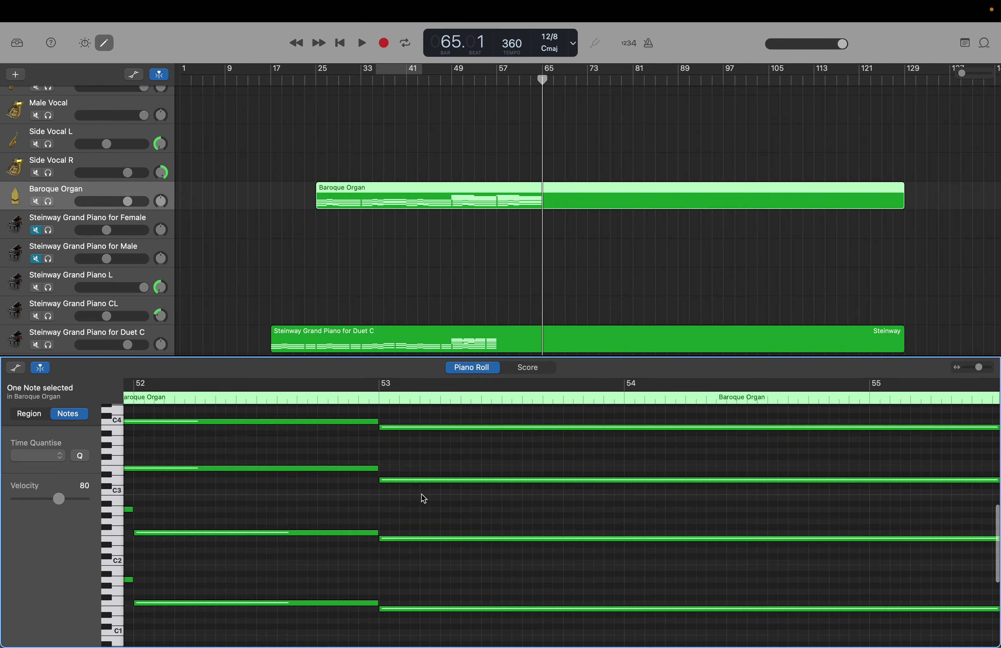
scroll(422, 494, "down", 2)
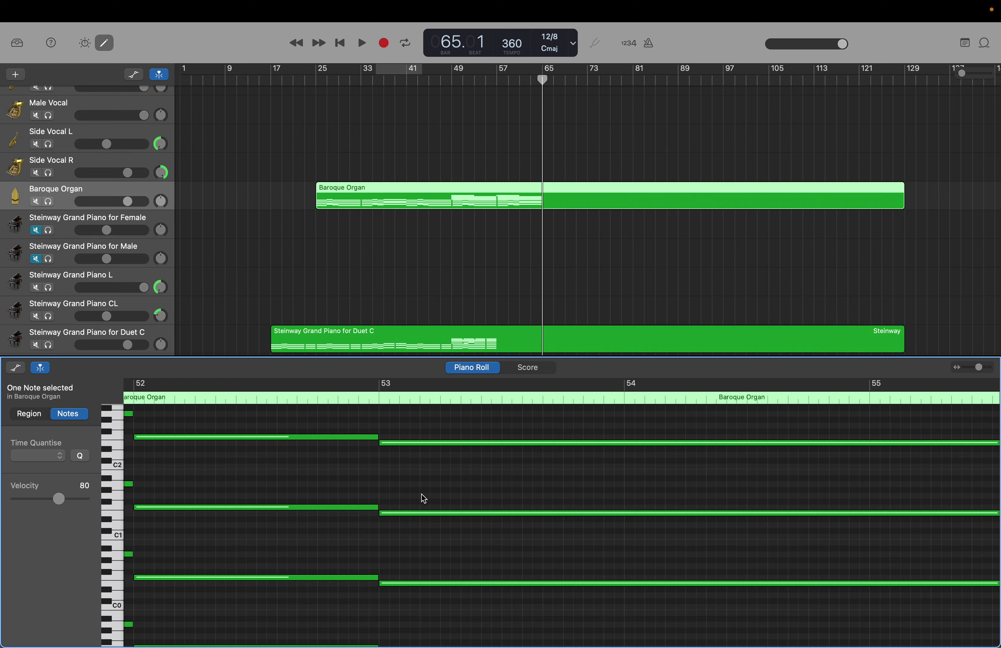
scroll(421, 494, "up", 1)
scroll(422, 495, "up", 3)
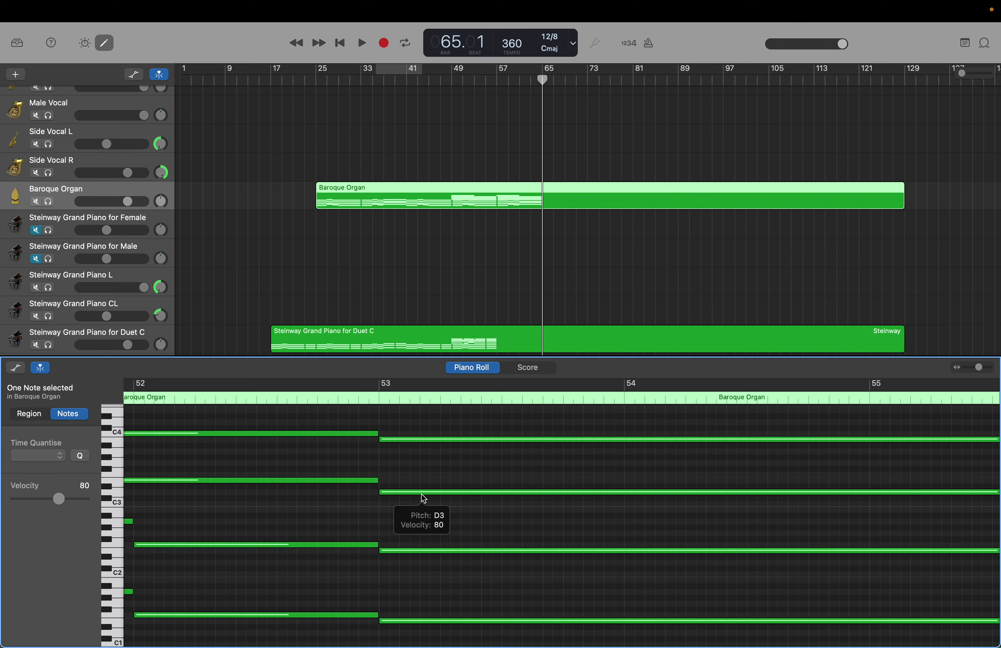
scroll(422, 494, "up", 2)
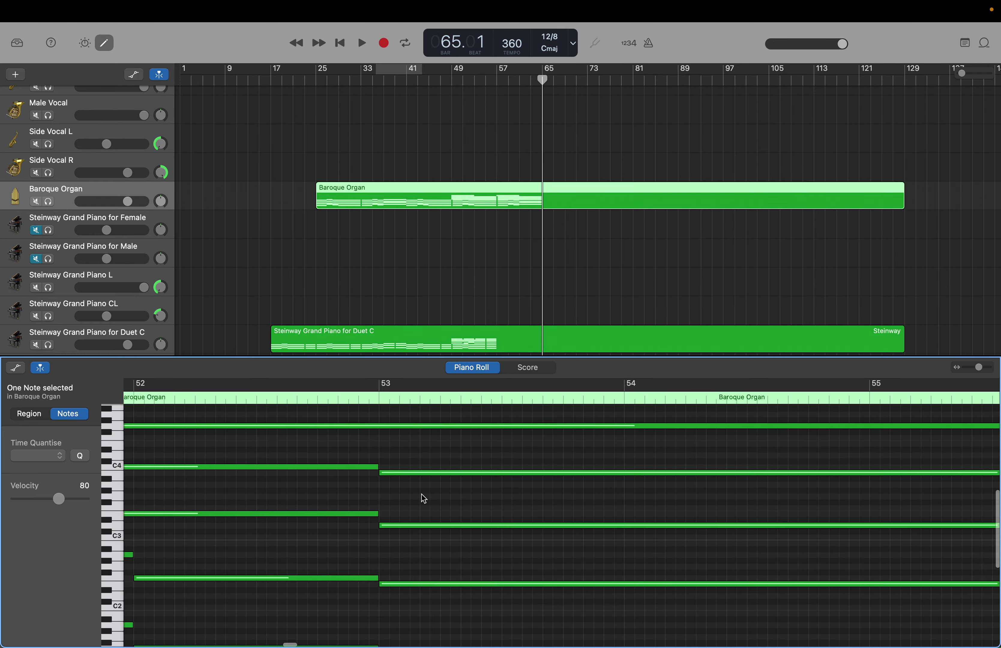
scroll(421, 494, "up", 2)
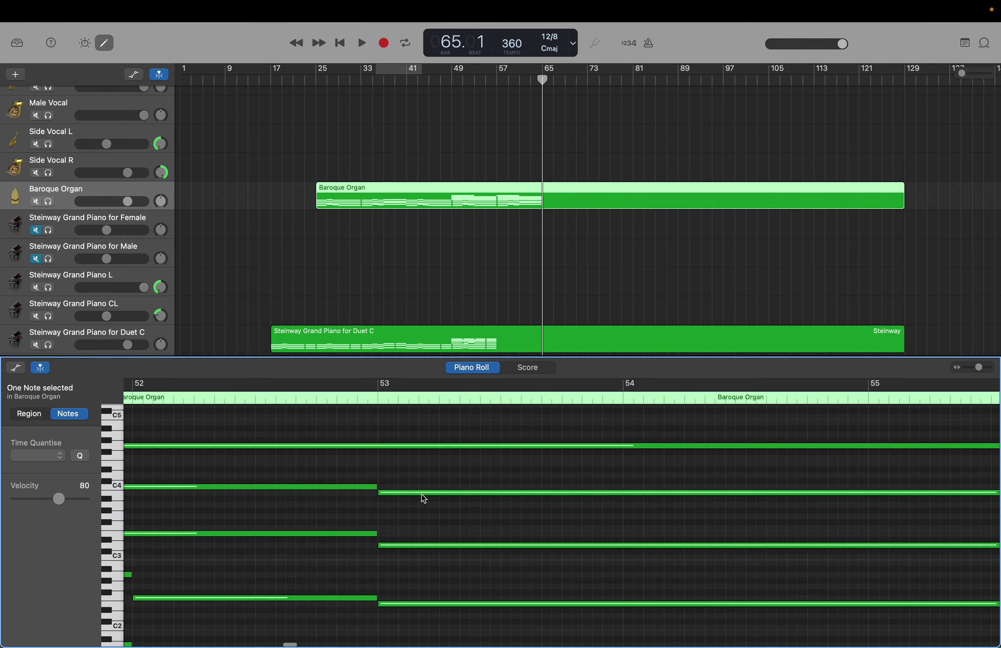
scroll(421, 495, "up", 2)
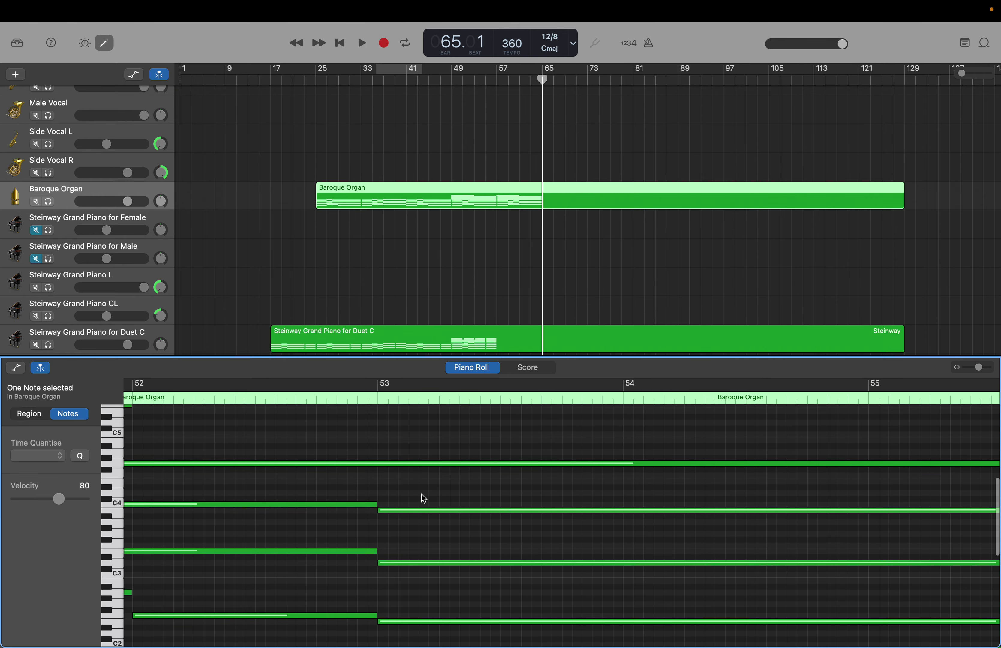
Step: Add an F5 note at bar 53 in the Baroque Organ part, as long as the B3 note starting there
scroll(421, 494, "up", 6)
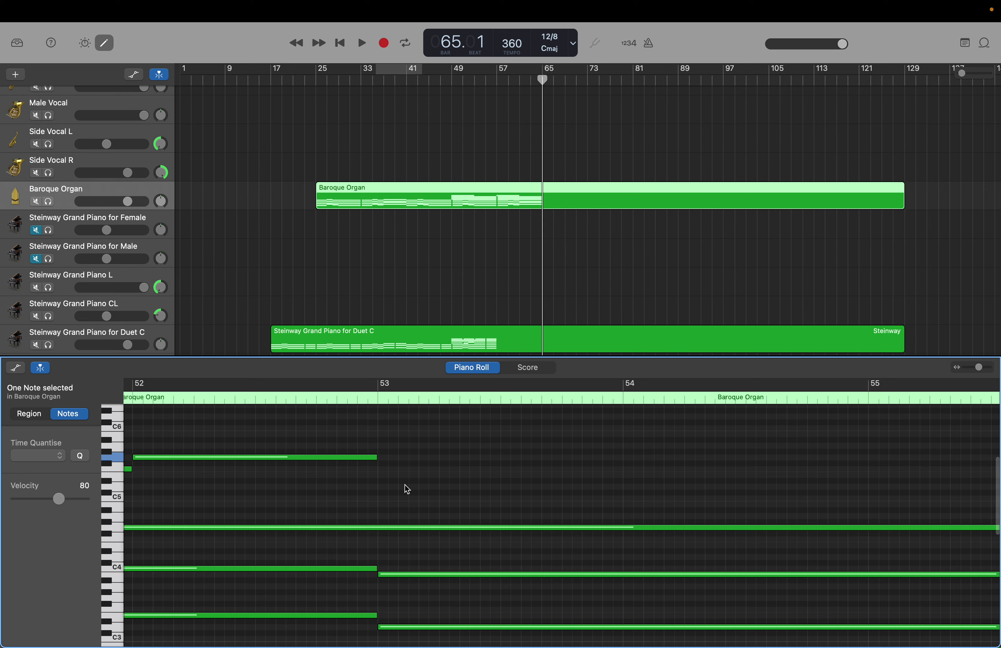
left_click(384, 573)
right_click(382, 469)
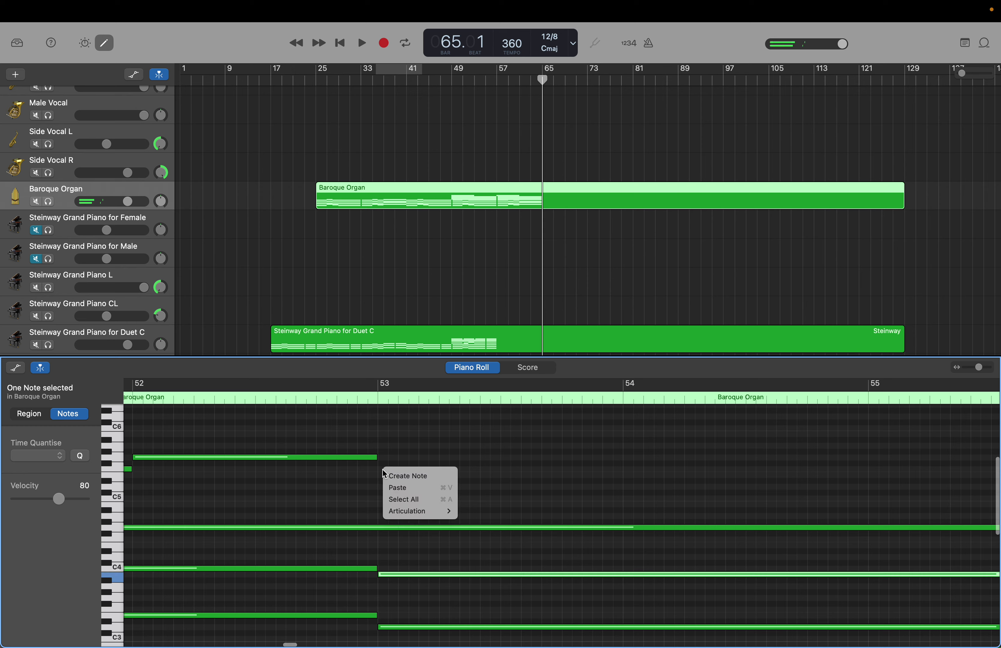
left_click(388, 472)
Step: Add an F5 note at bar 61 in the Baroque Organ part, lasting until bar 65
scroll(390, 475, "right", 10)
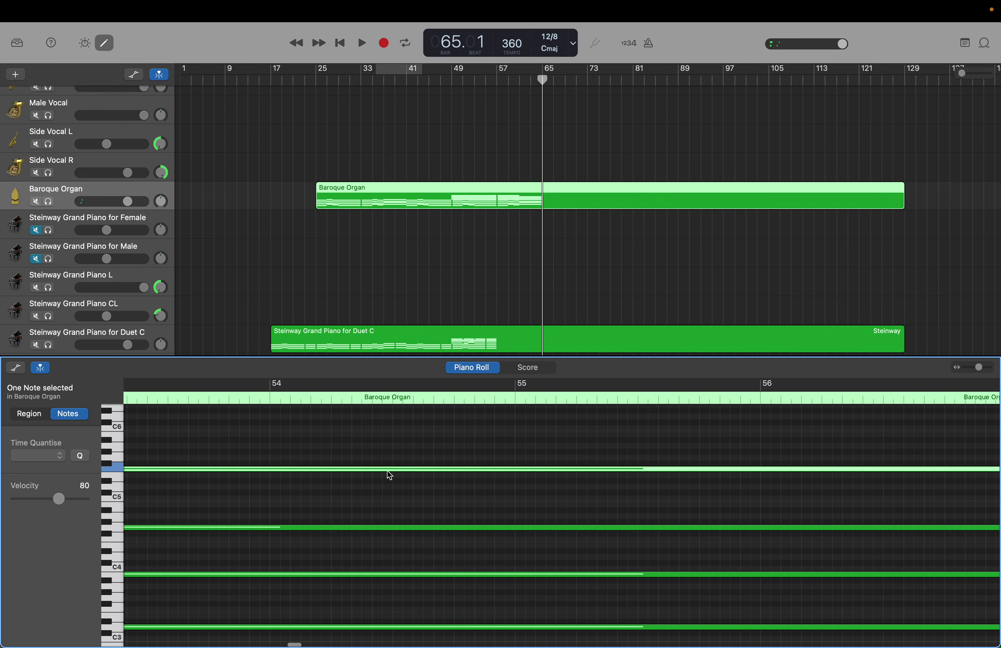
scroll(387, 471, "right", 5)
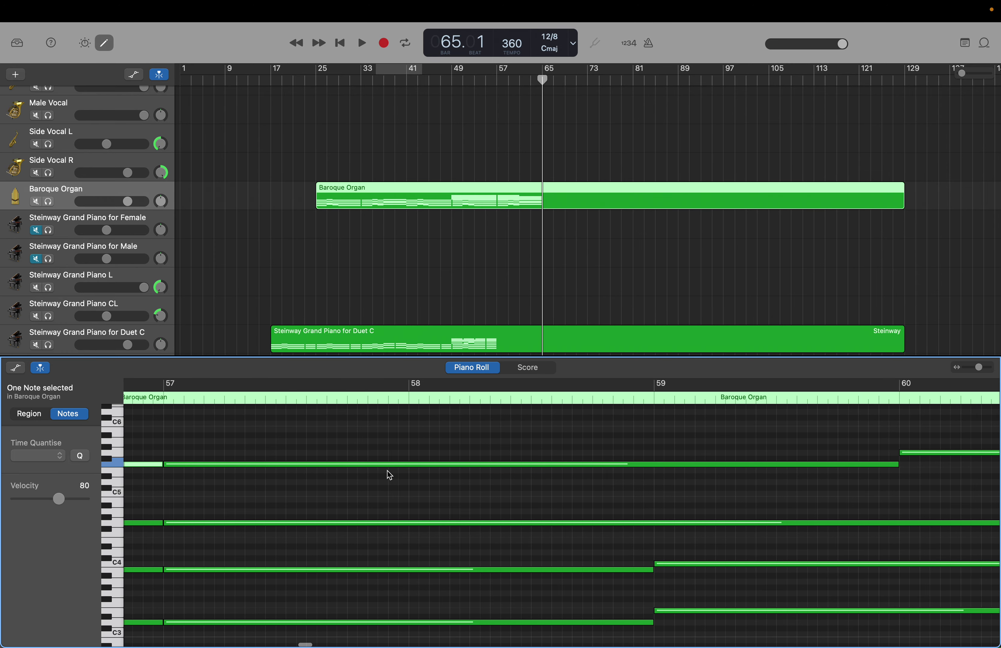
scroll(388, 471, "left", 10)
scroll(387, 471, "left", 15)
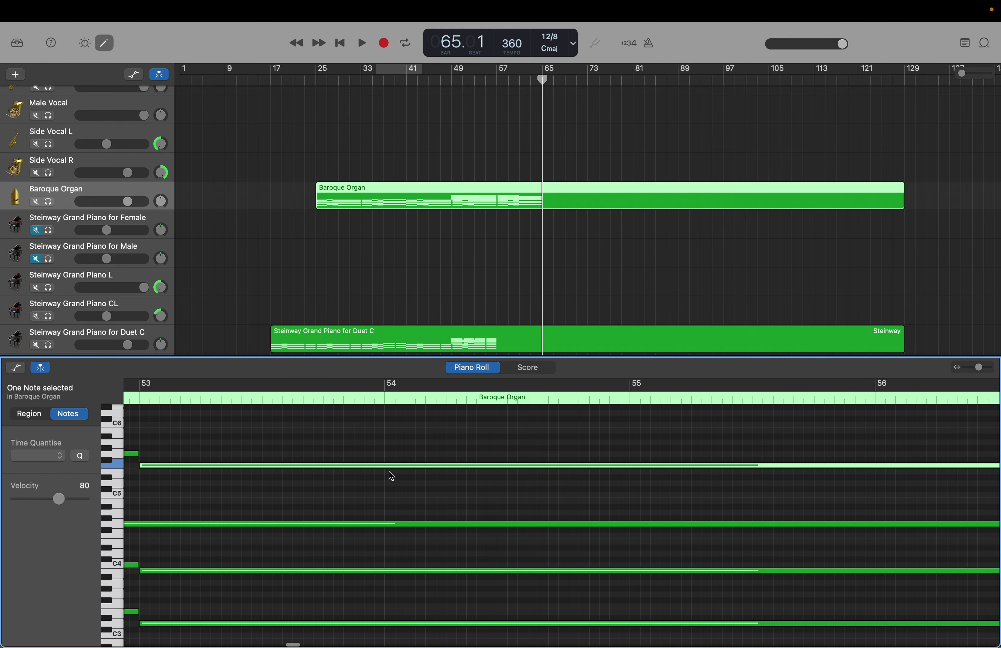
scroll(389, 472, "right", 15)
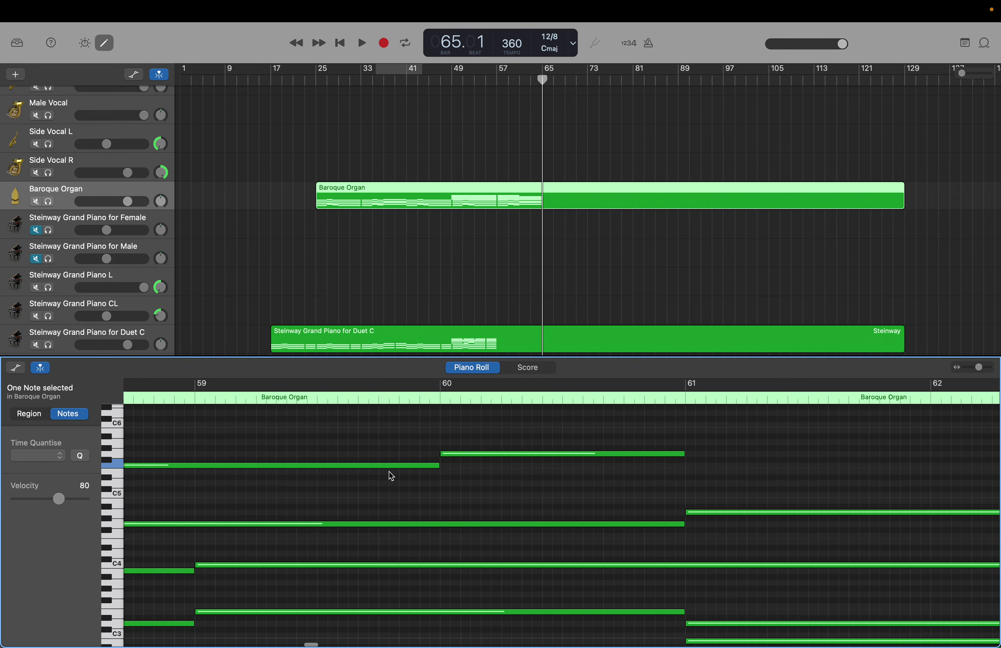
scroll(389, 471, "right", 3)
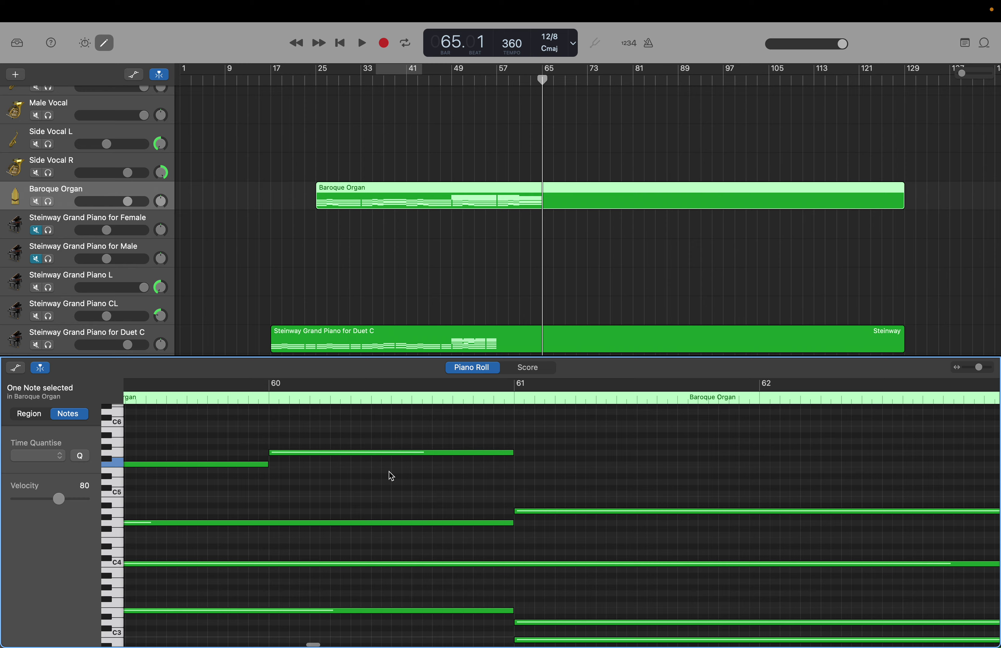
right_click(444, 461)
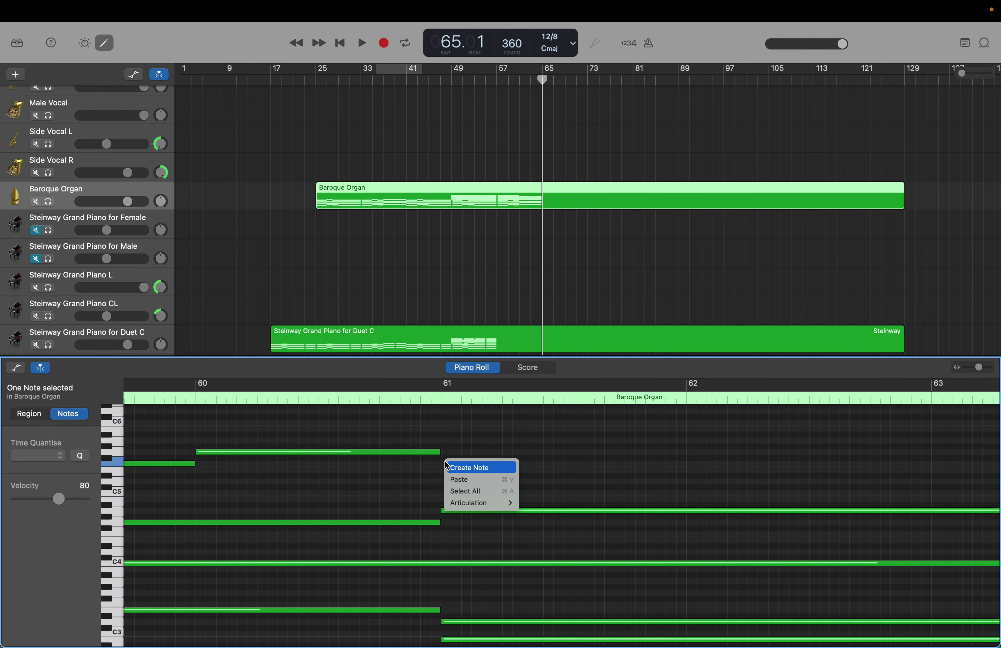
left_click(447, 466)
Step: Examine the Baroque Organ chord from bar 61 to 65, auditioning its B2, D3, F5, A4 and C4 notes
scroll(446, 463, "down", 10)
scroll(446, 463, "right", 3)
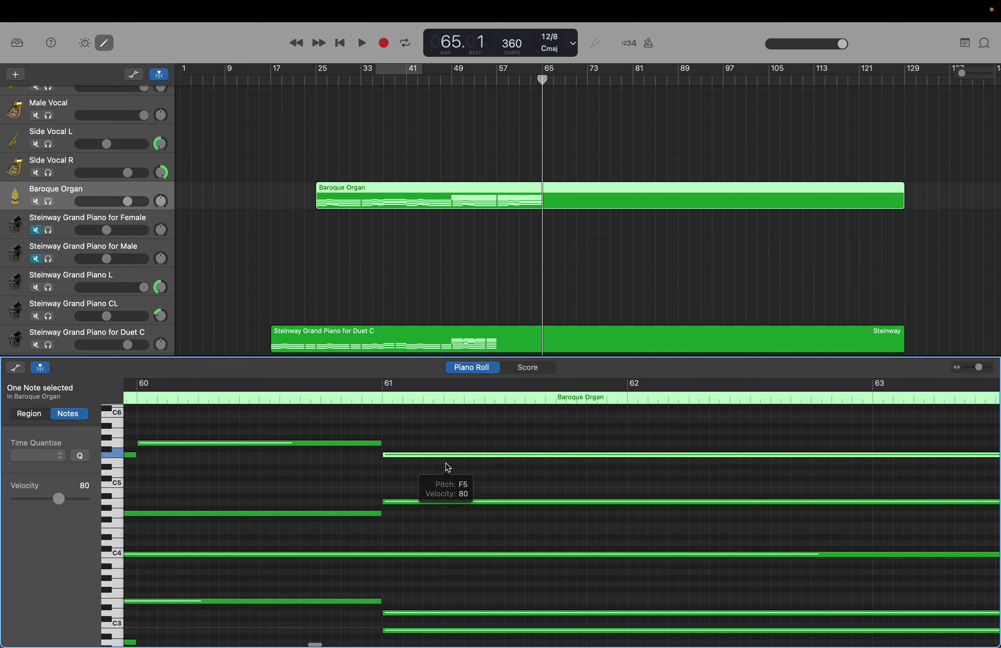
scroll(446, 463, "down", 6)
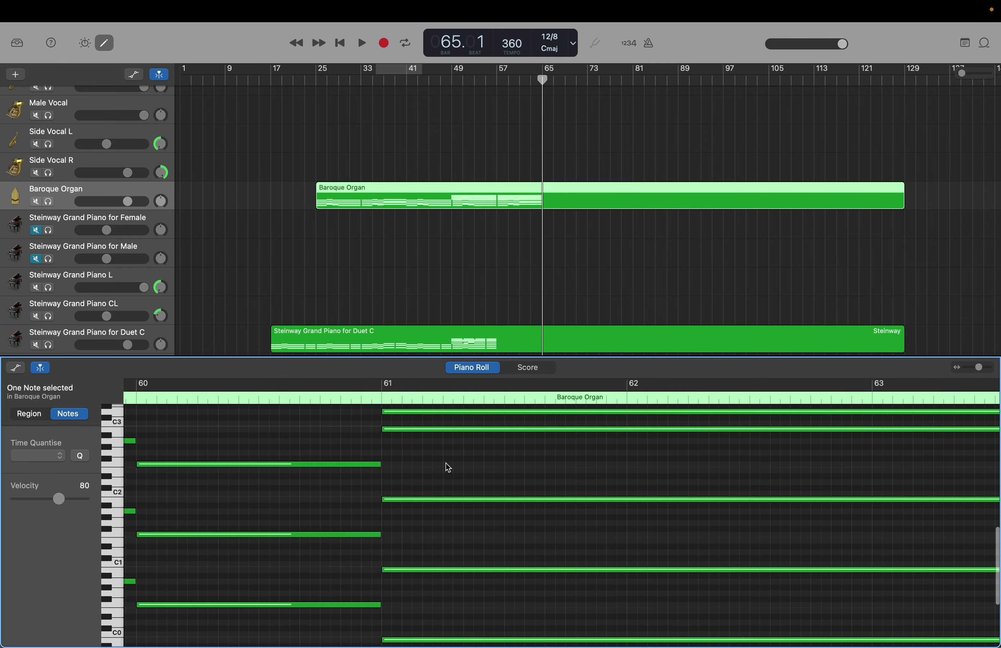
scroll(446, 464, "up", 3)
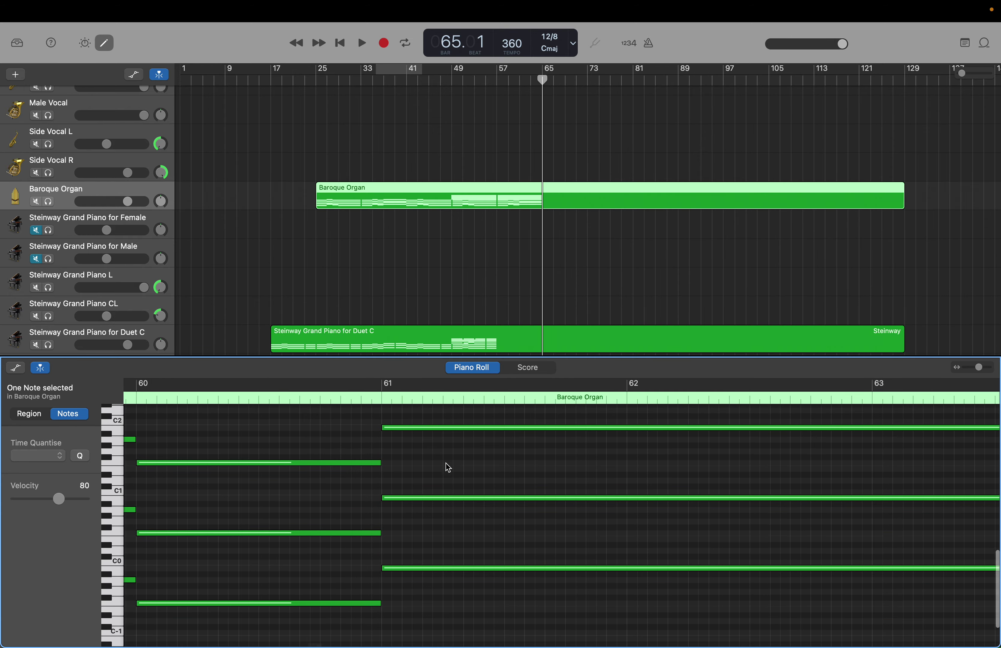
scroll(444, 459, "up", 6)
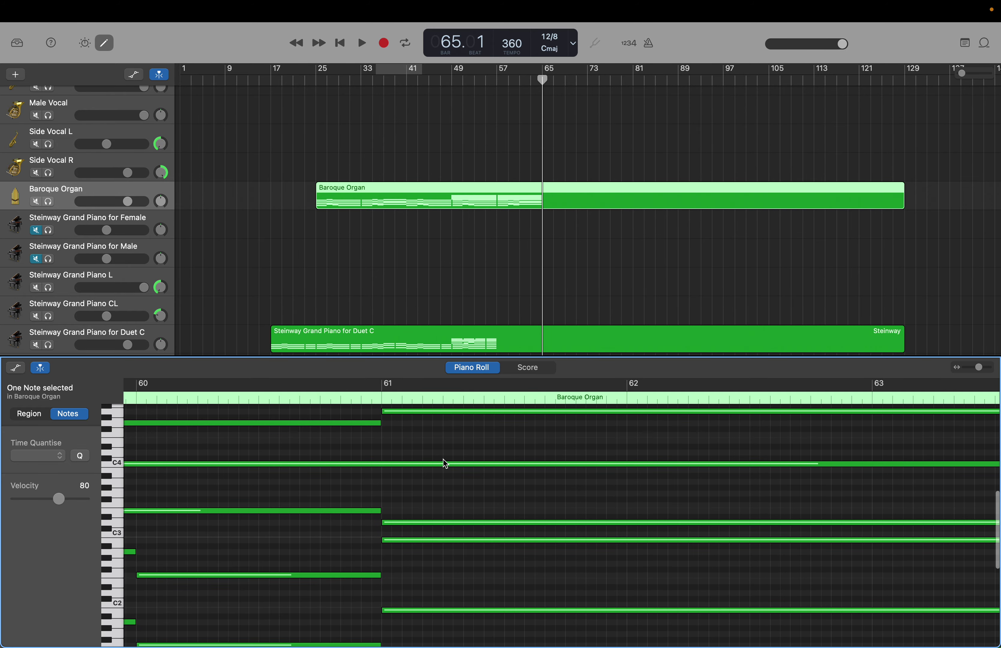
left_click(421, 541)
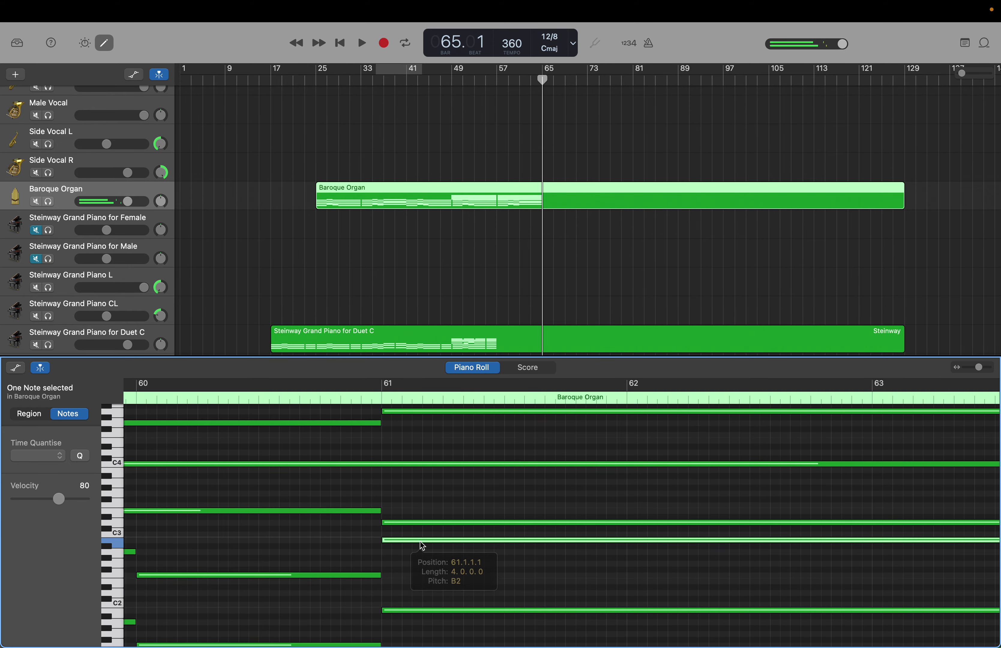
left_click(420, 524)
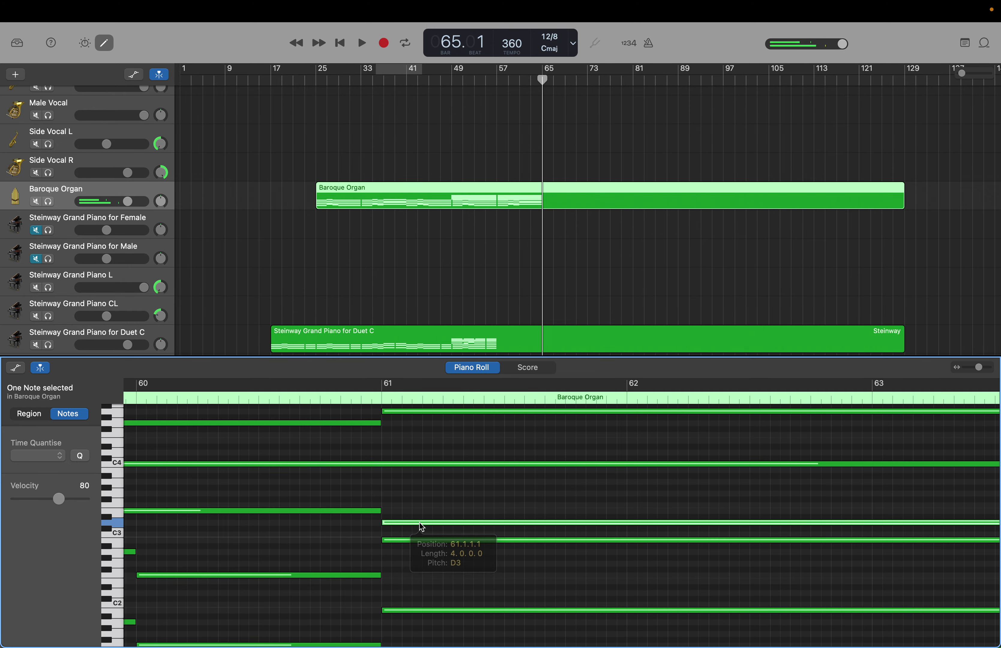
scroll(420, 523, "up", 1)
scroll(419, 523, "up", 3)
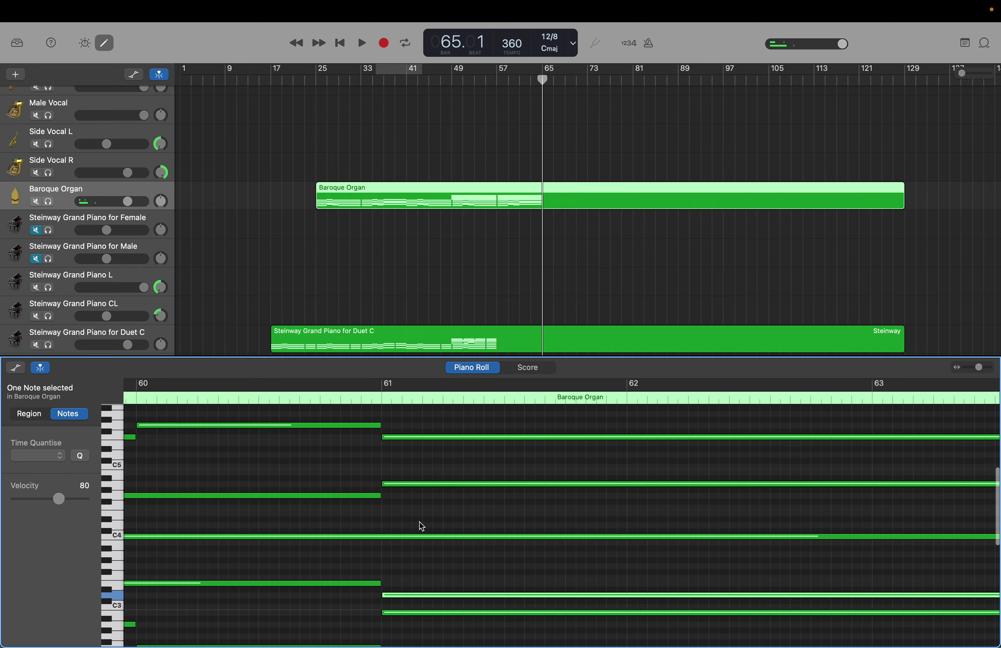
scroll(419, 519, "up", 3)
left_click(420, 498)
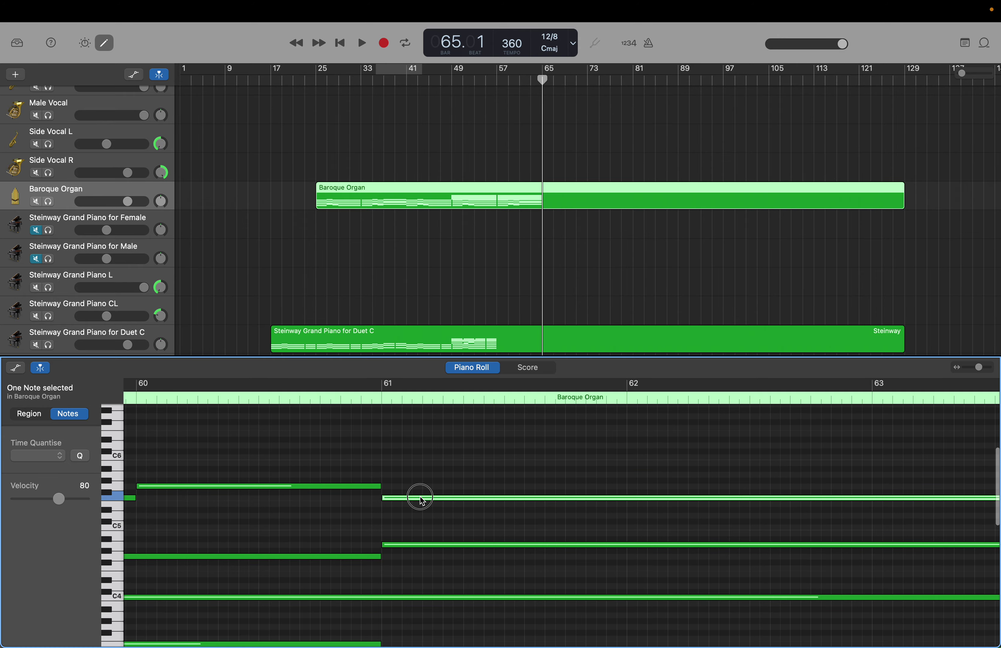
scroll(421, 498, "down", 4)
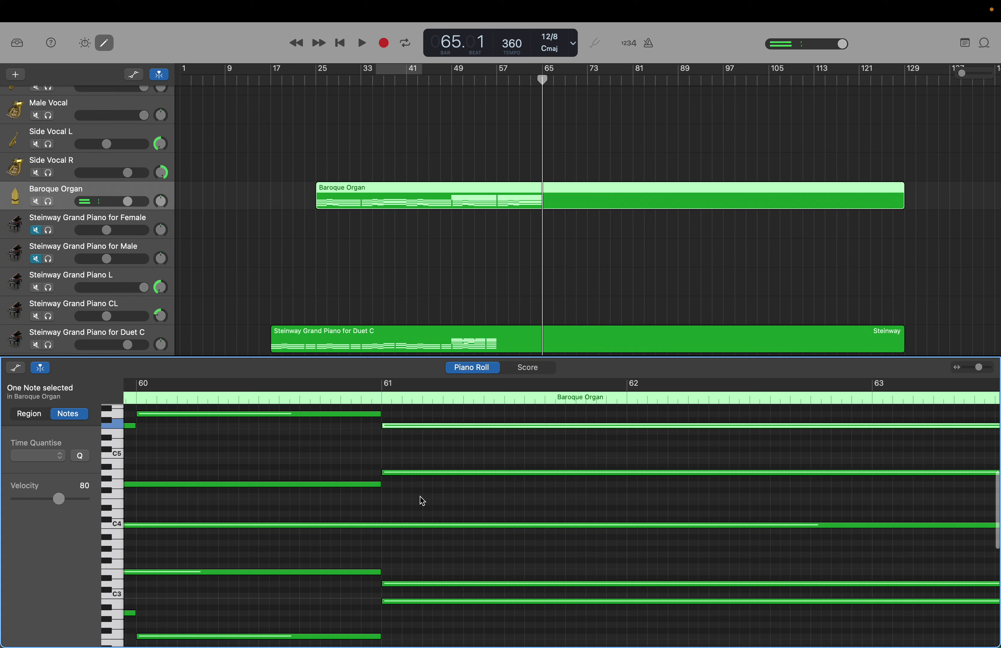
left_click(417, 475)
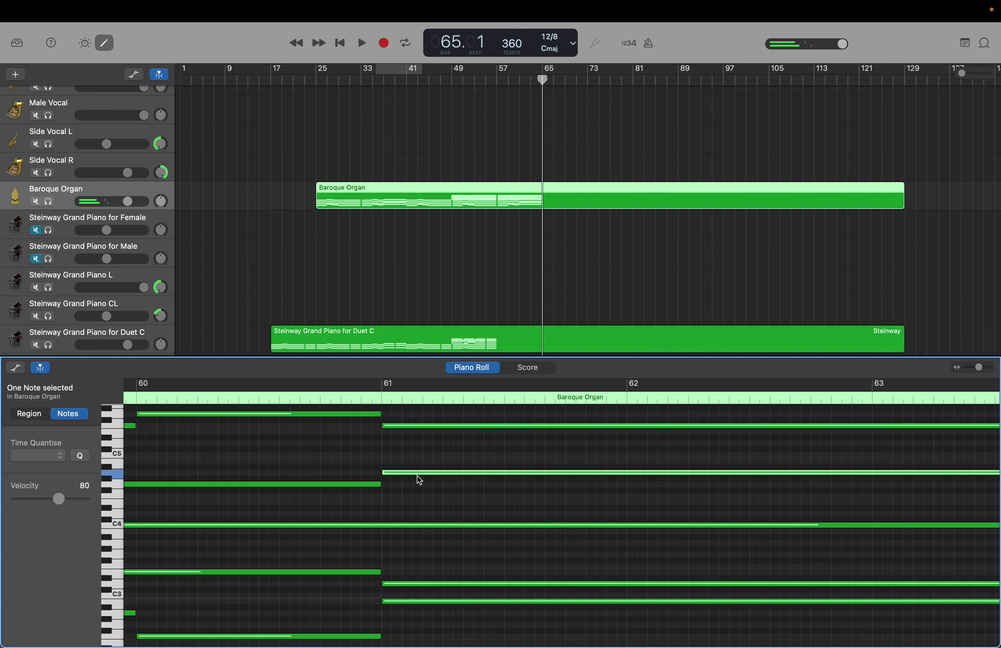
left_click(424, 525)
scroll(423, 525, "down", 5)
scroll(423, 525, "right", 5)
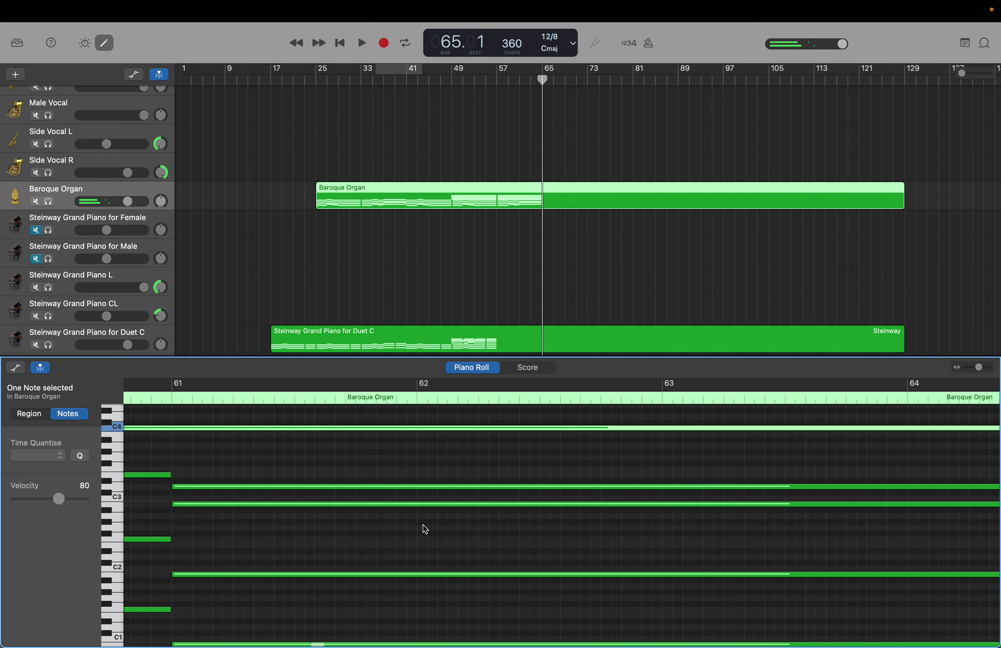
scroll(423, 525, "up", 2)
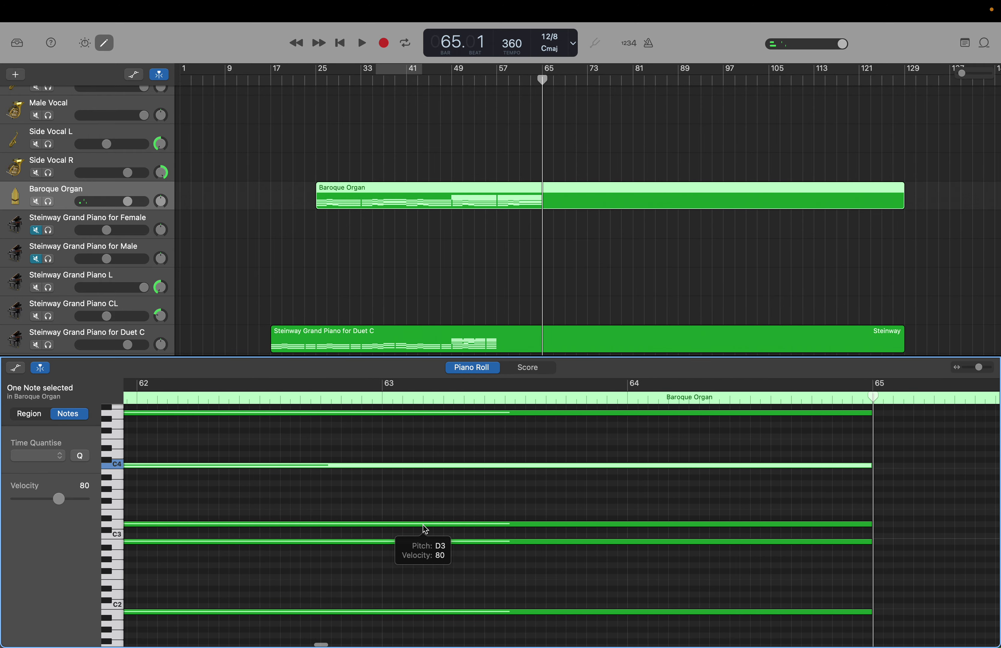
Step: Copy all Steinway Grand Piano for Duet C notes from bars 49 to 56 and paste them at bar 57
left_click(511, 337)
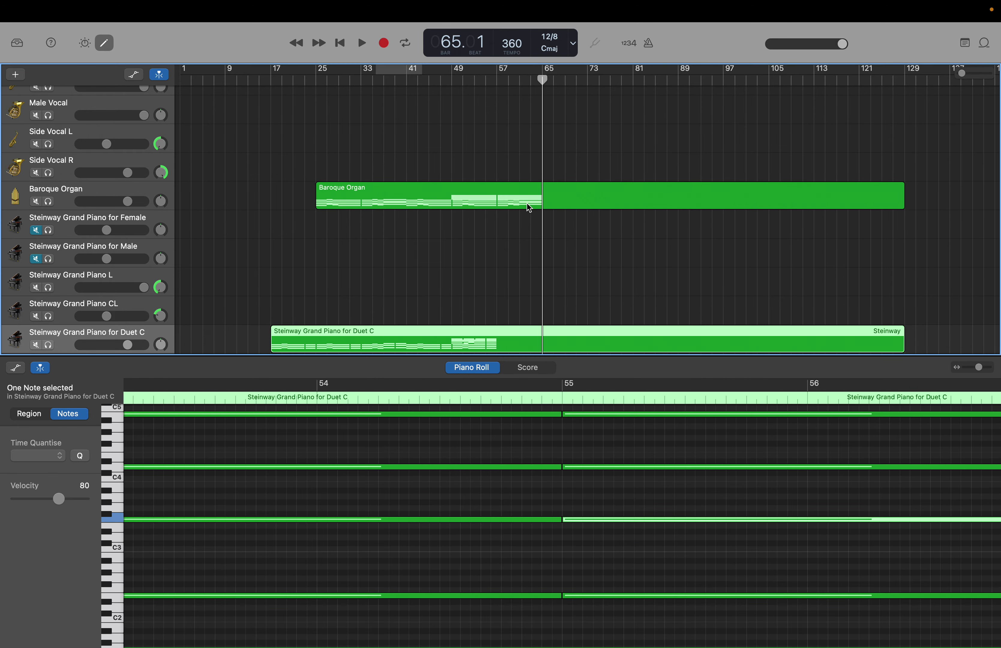
left_click_drag(542, 80, 496, 79)
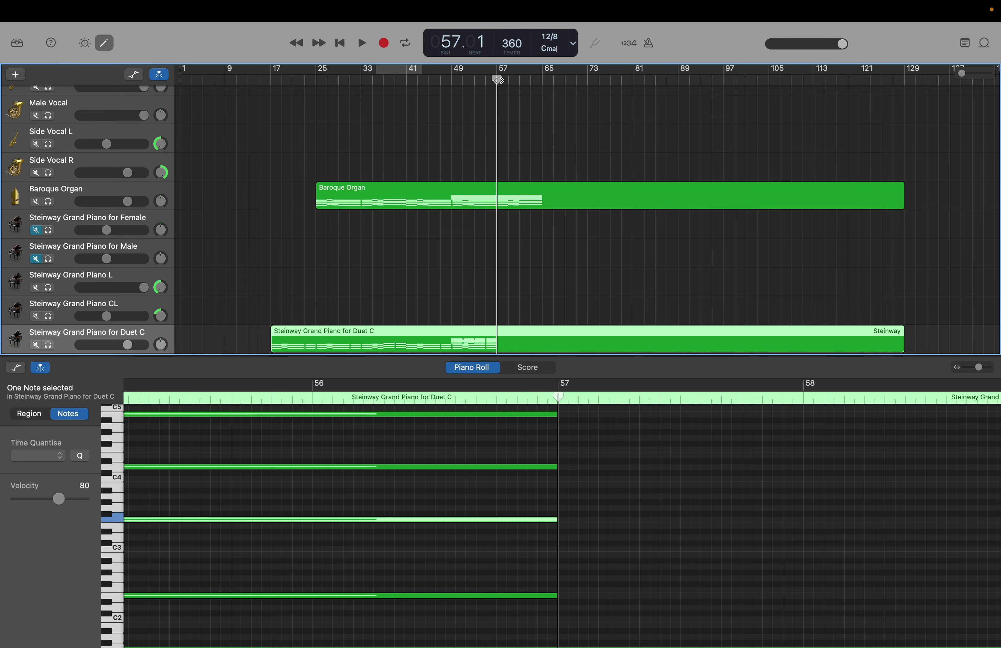
left_click(451, 497)
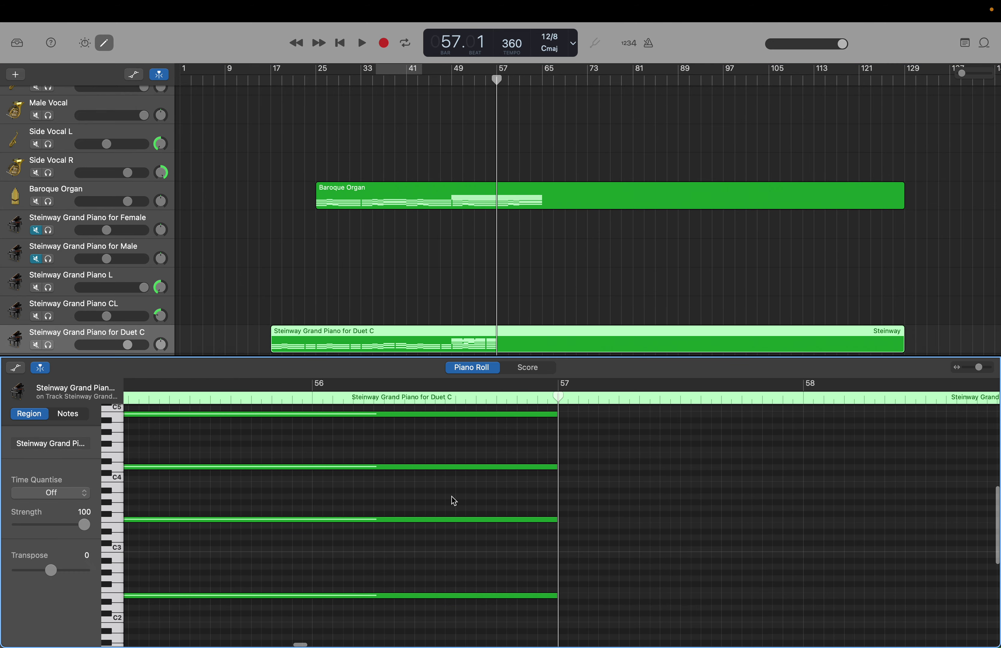
scroll(451, 496, "left", 10)
scroll(451, 497, "left", 5)
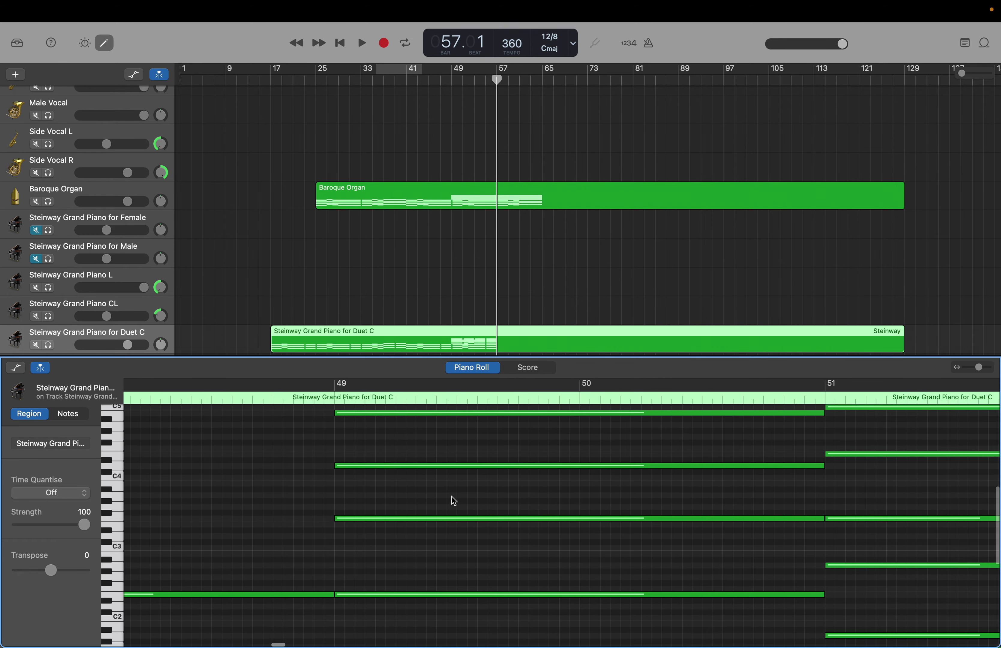
scroll(452, 497, "down", 5)
scroll(452, 496, "up", 1)
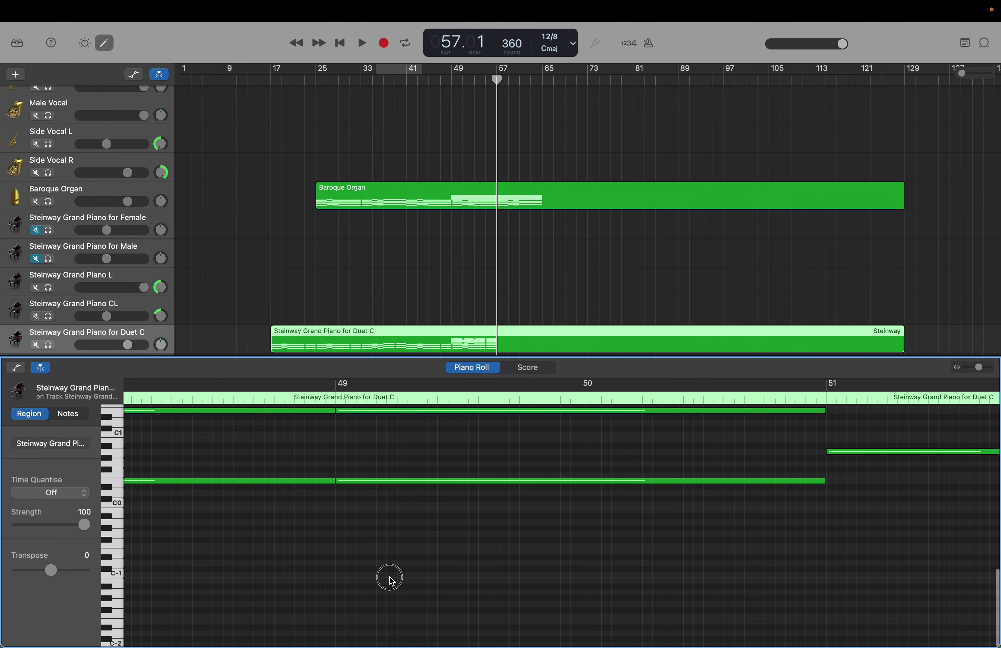
mouse_move(391, 581)
left_mouse_down()
mouse_move(409, 280)
mouse_move(781, 311)
mouse_move(995, 313)
mouse_move(998, 339)
left_mouse_up()
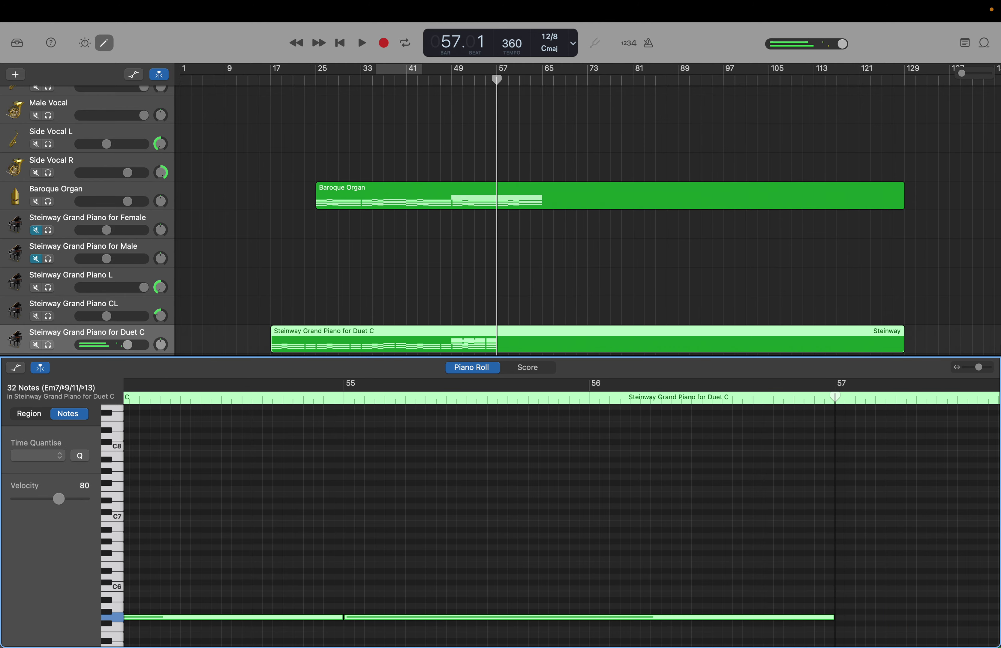
key("shift+period")
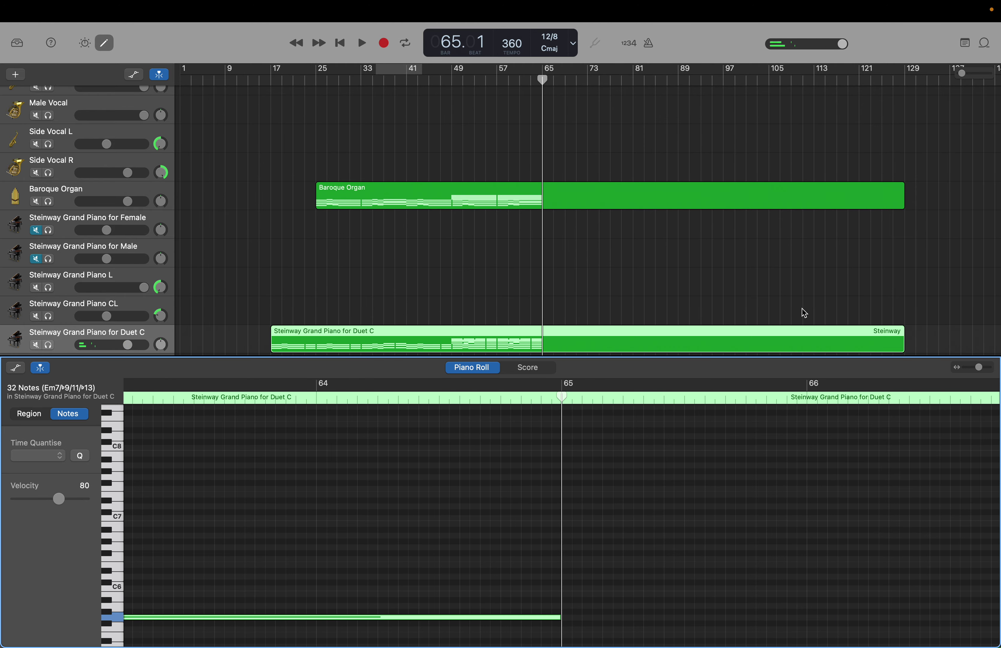
Step: Raise the six lowest Duet C piano notes in bars 61 to 64 to B0, B1 and B2
left_click(447, 500)
scroll(447, 501, "down", 10)
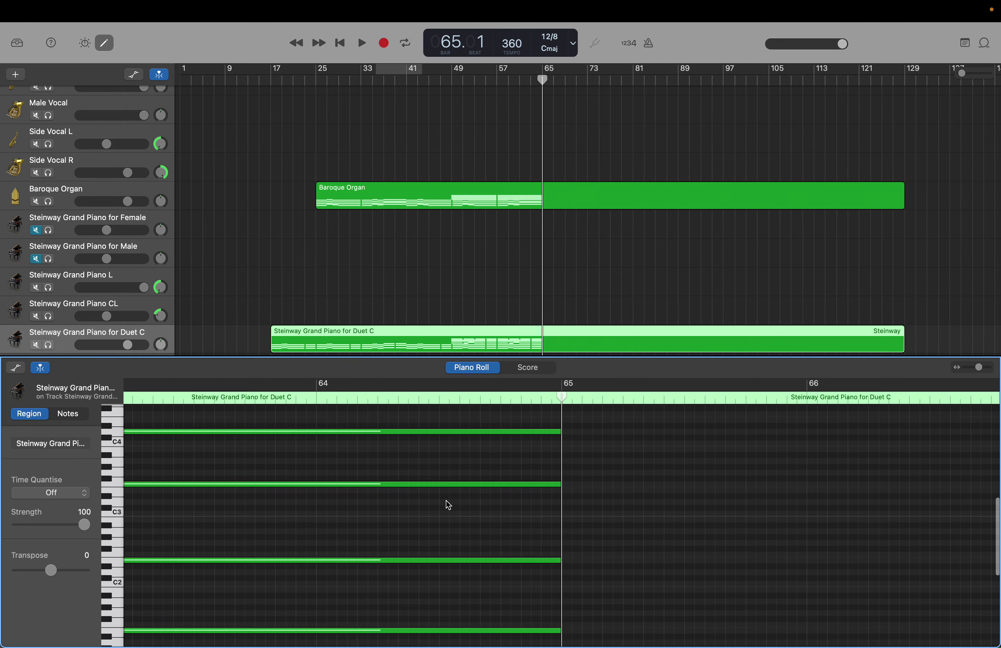
scroll(447, 501, "left", 10)
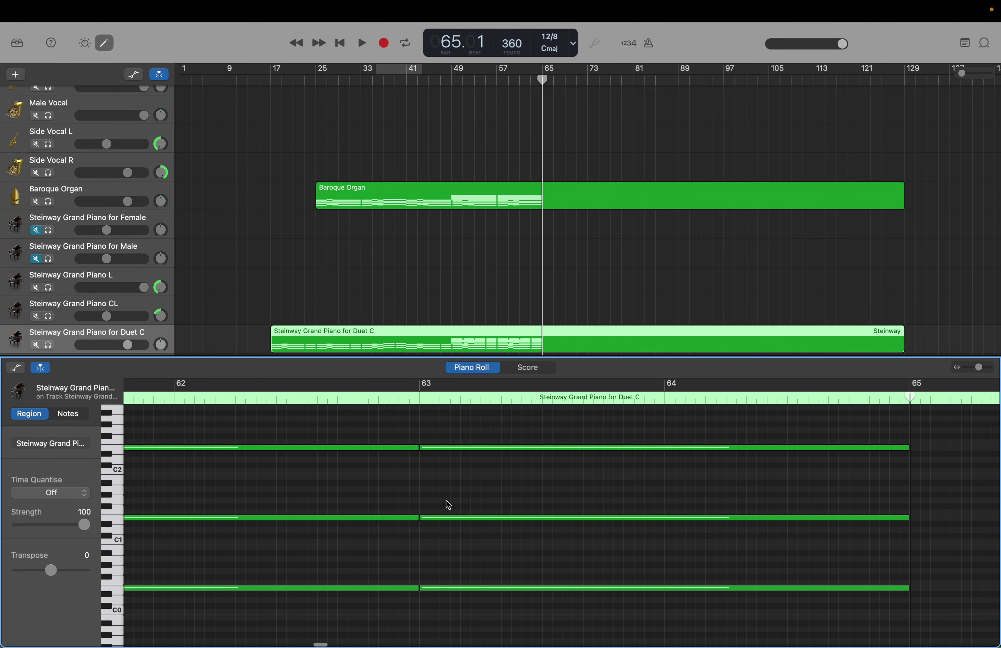
left_click_drag(420, 611, 497, 491)
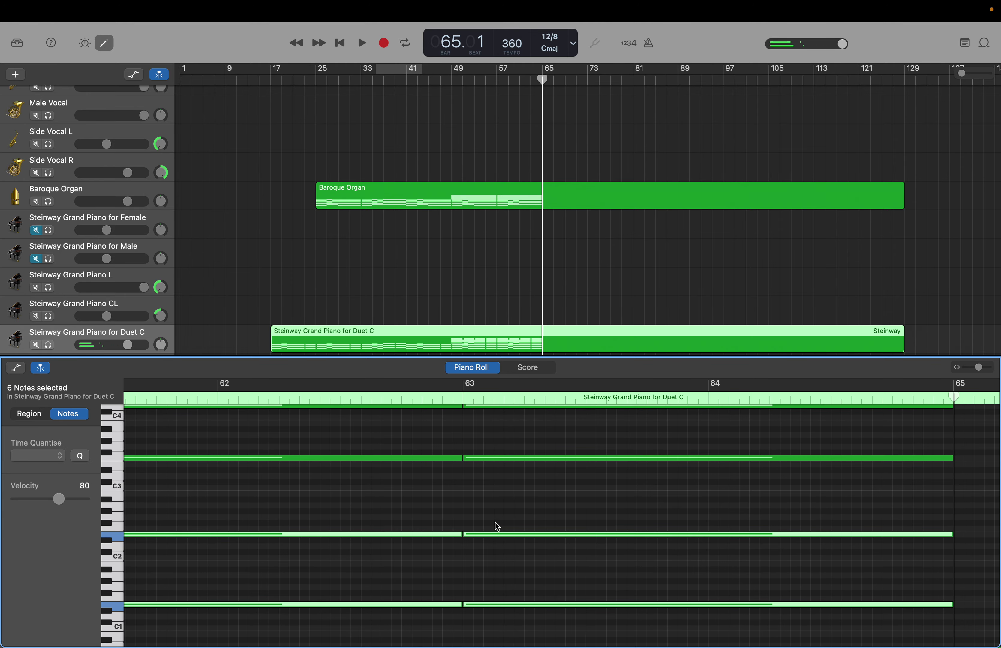
left_click_drag(496, 534, 495, 495)
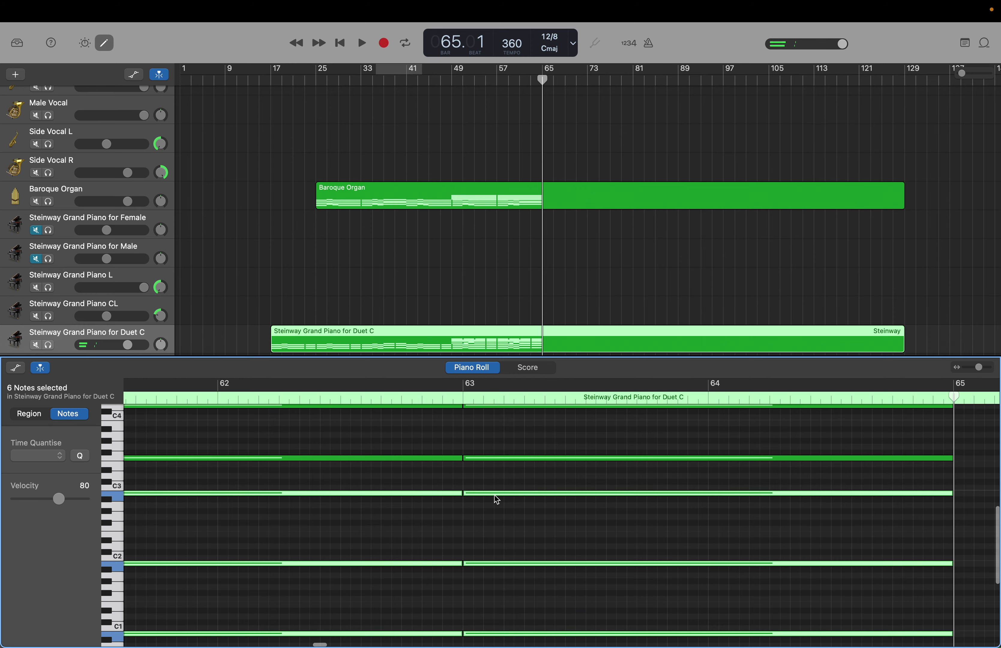
Step: Raise the two F3 notes starting at bars 61 and 63 in the Duet C piano part to A3
scroll(494, 495, "up", 3)
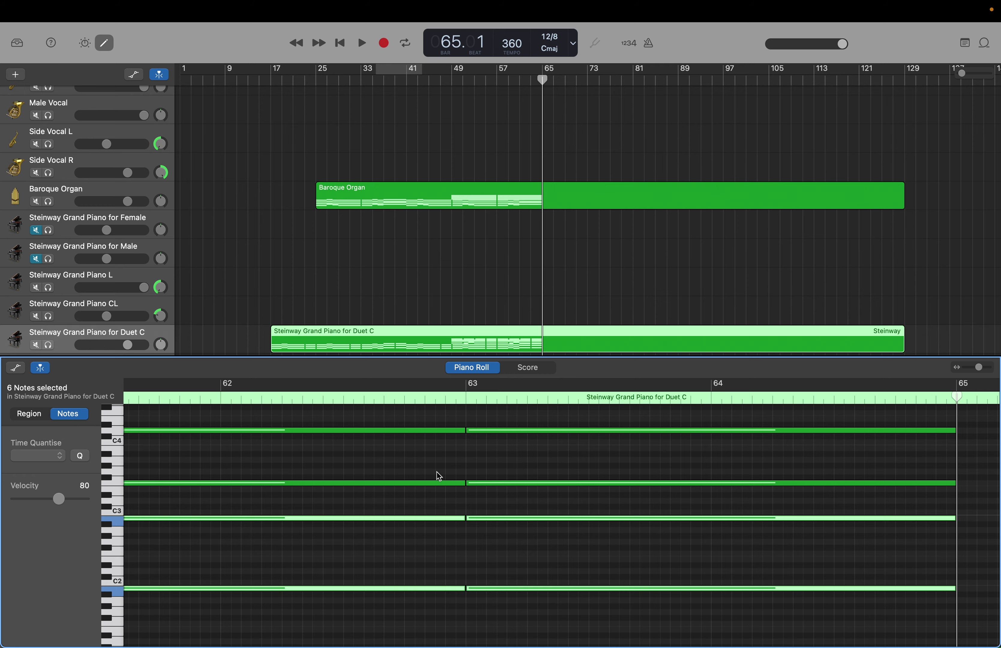
scroll(480, 489, "up", 3)
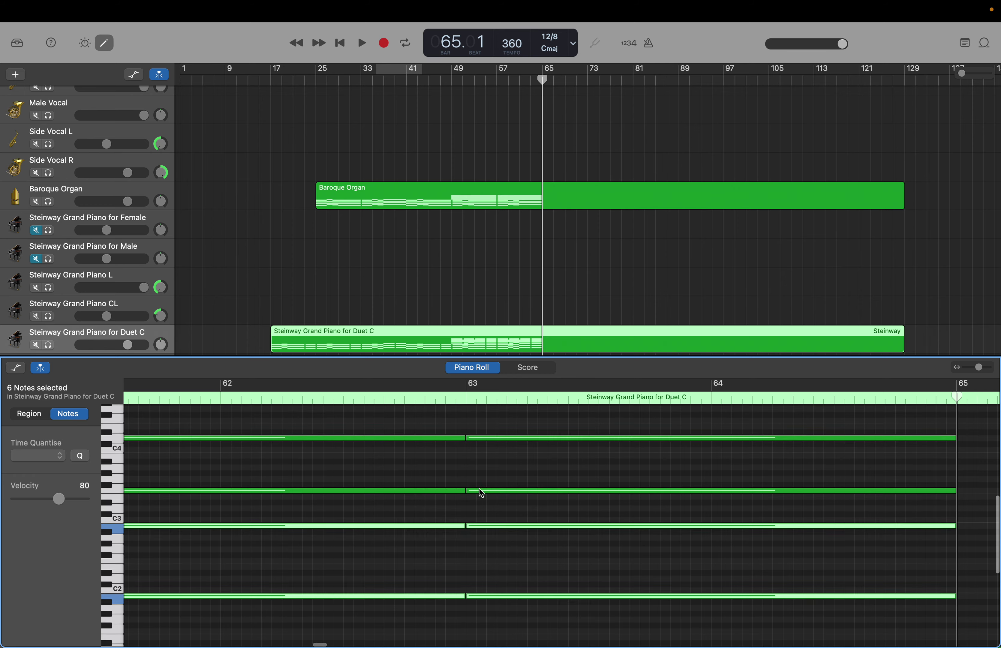
scroll(480, 489, "left", 5)
scroll(480, 489, "left", 1)
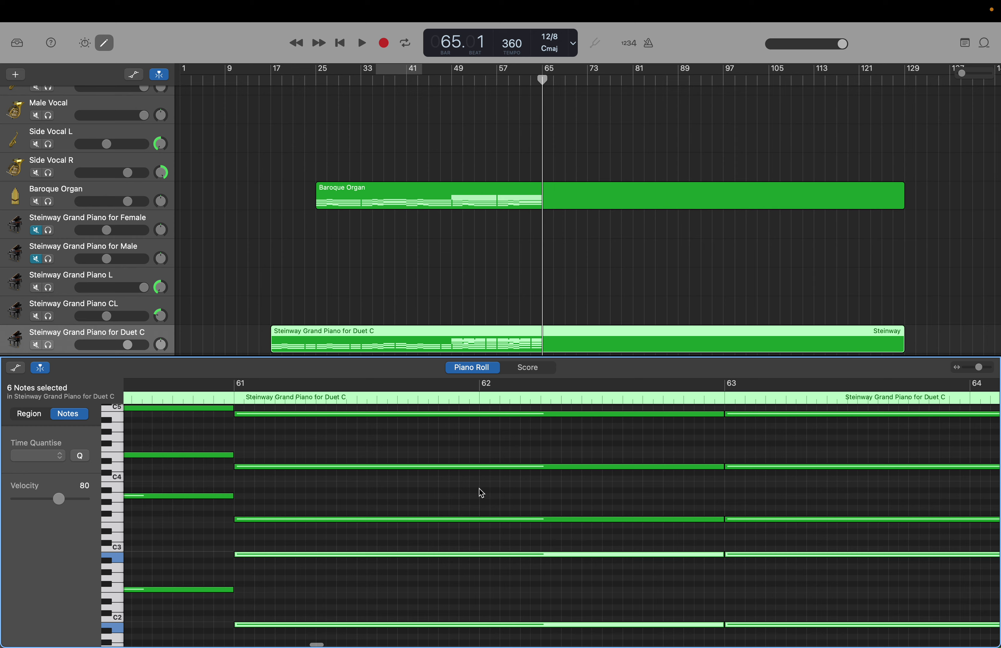
scroll(481, 493, "left", 1)
scroll(481, 494, "down", 1)
left_click_drag(481, 488, 776, 532)
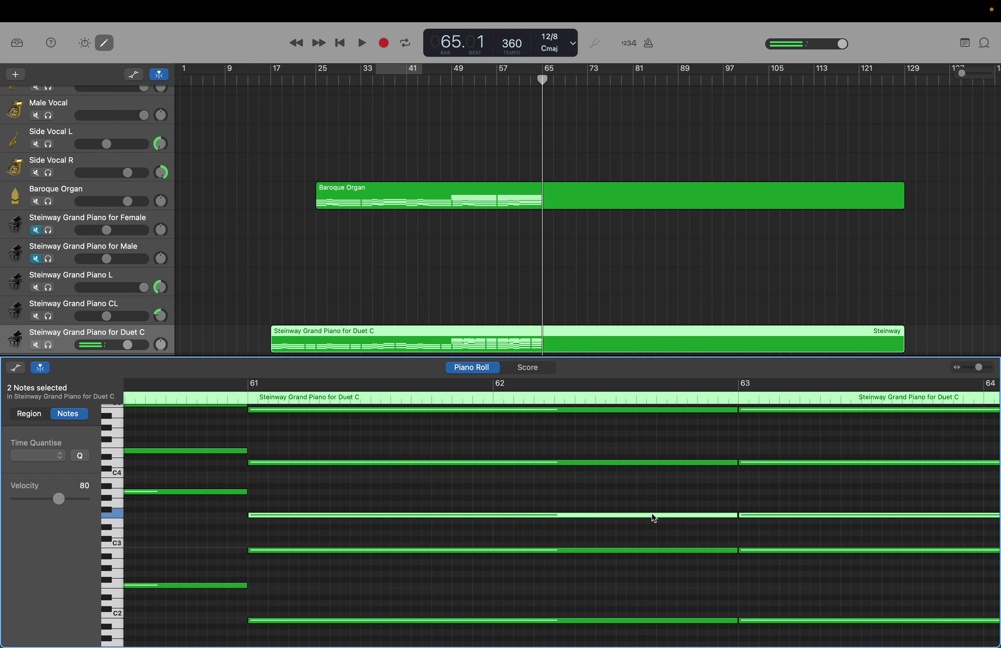
mouse_move(653, 515)
left_click_drag(653, 517, 654, 497)
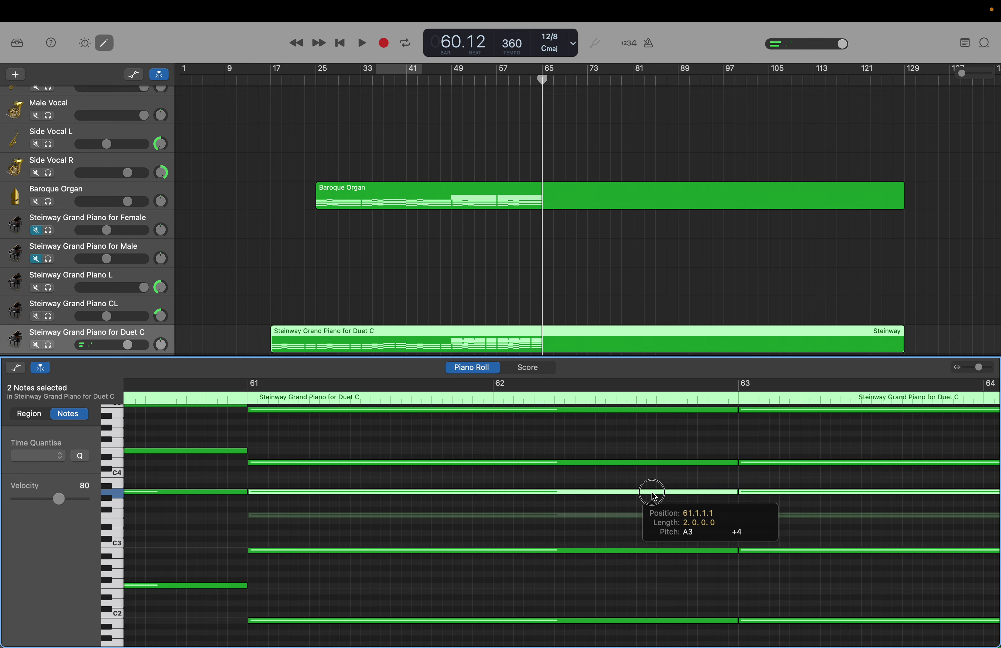
left_click_drag(654, 497, 654, 497)
Step: Raise the two B4 notes starting at bars 61 and 63 in the Duet C piano part to C5
scroll(654, 497, "up", 2)
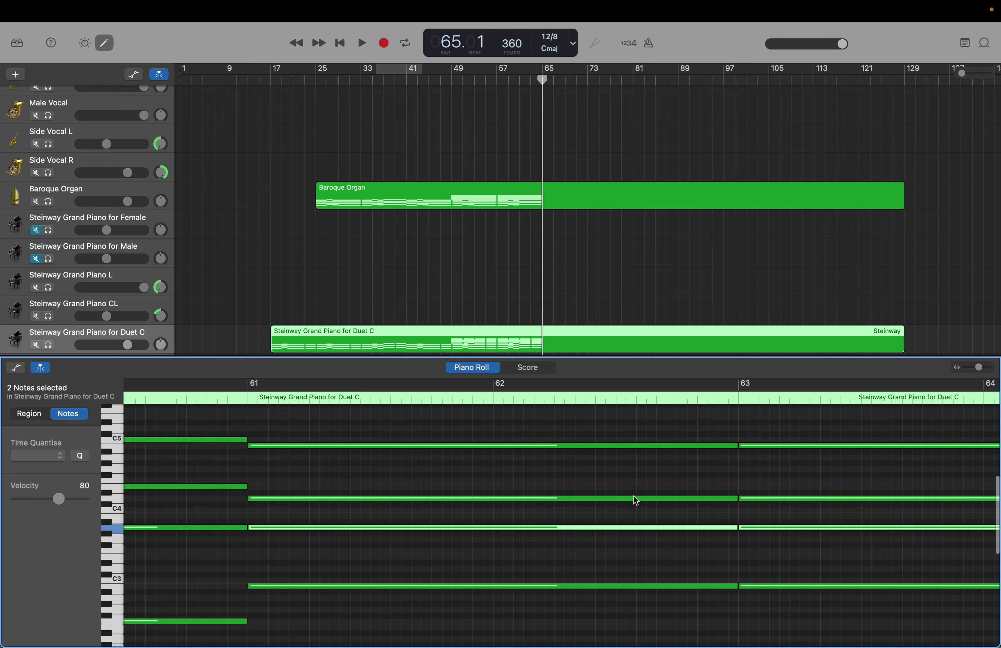
mouse_move(633, 498)
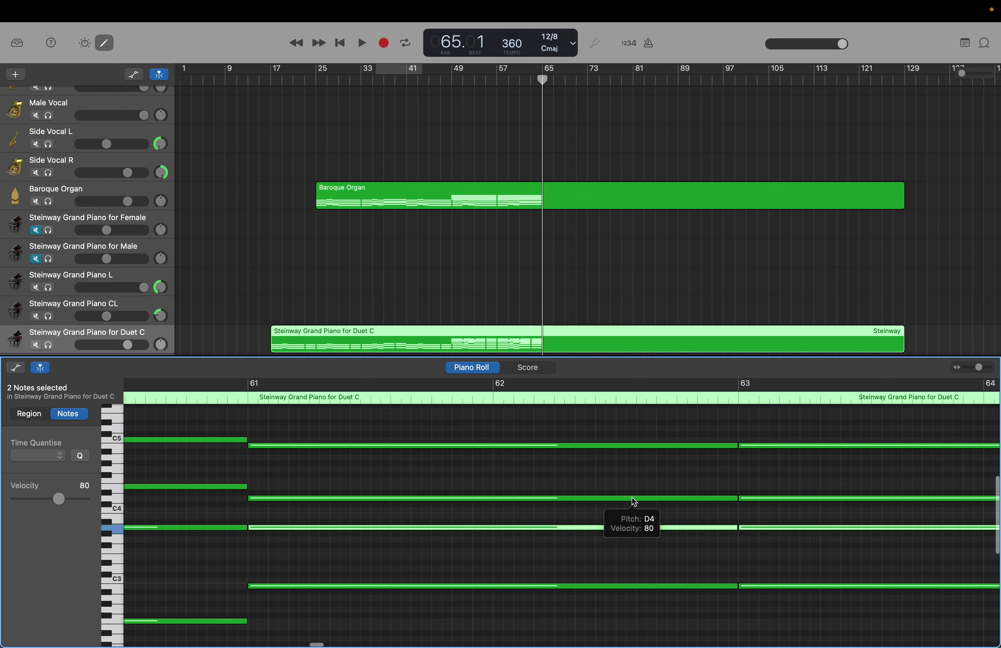
scroll(632, 497, "up", 1)
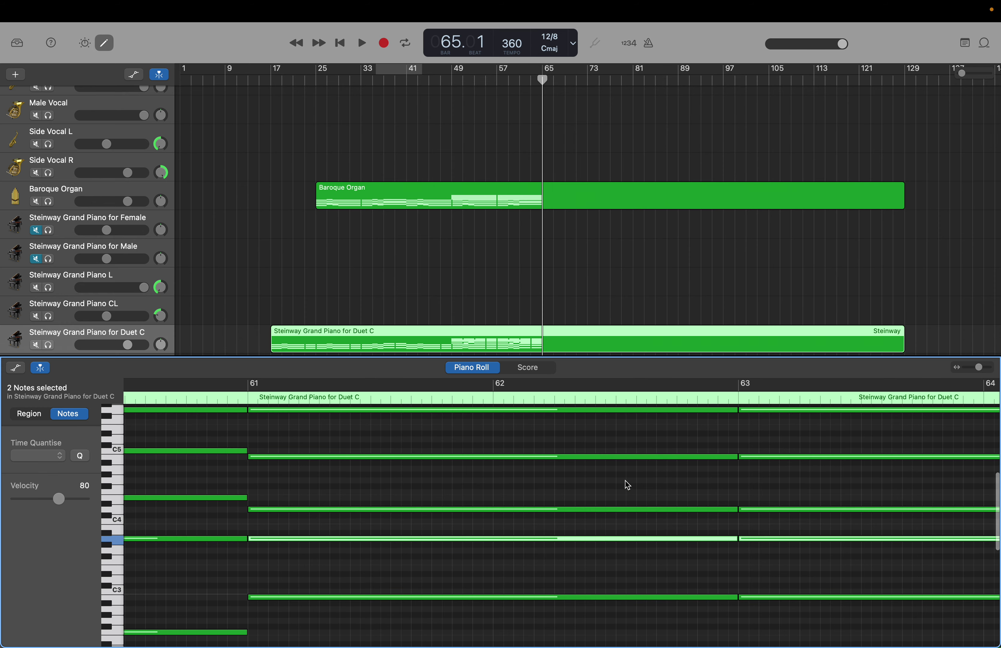
left_click_drag(628, 485, 699, 455)
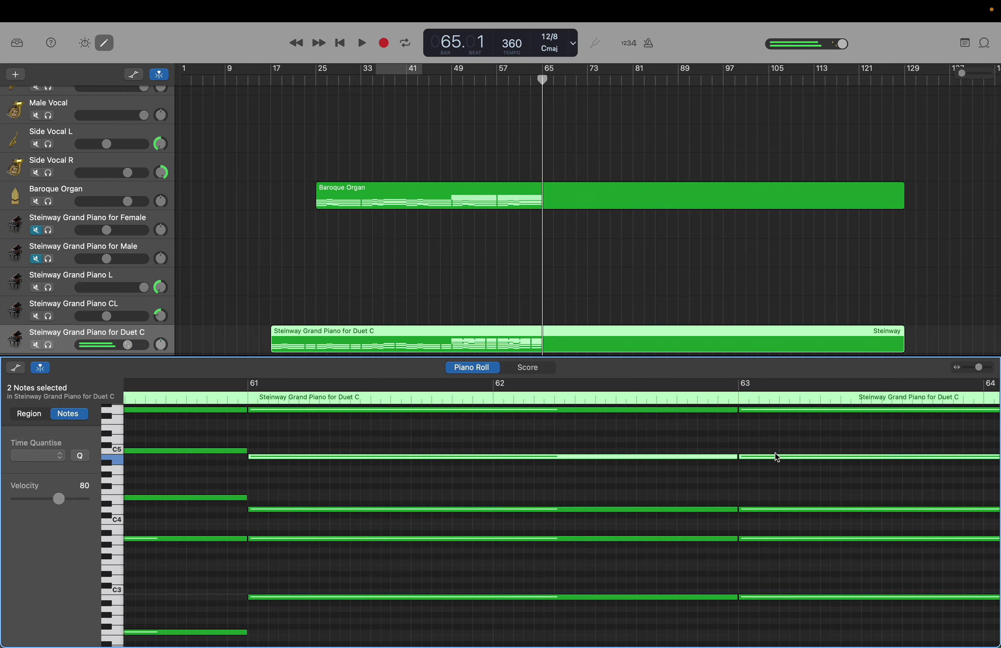
left_click_drag(775, 453, 774, 452)
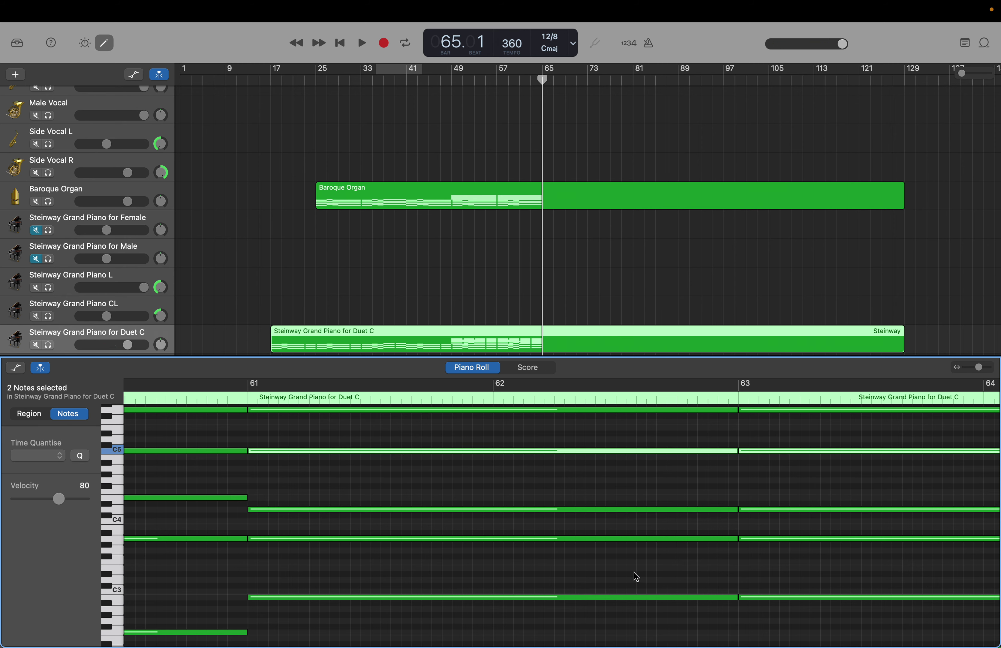
Step: Lower the two highest notes starting at bars 61 and 63 in the Duet C piano part to F5
scroll(574, 517, "up", 4)
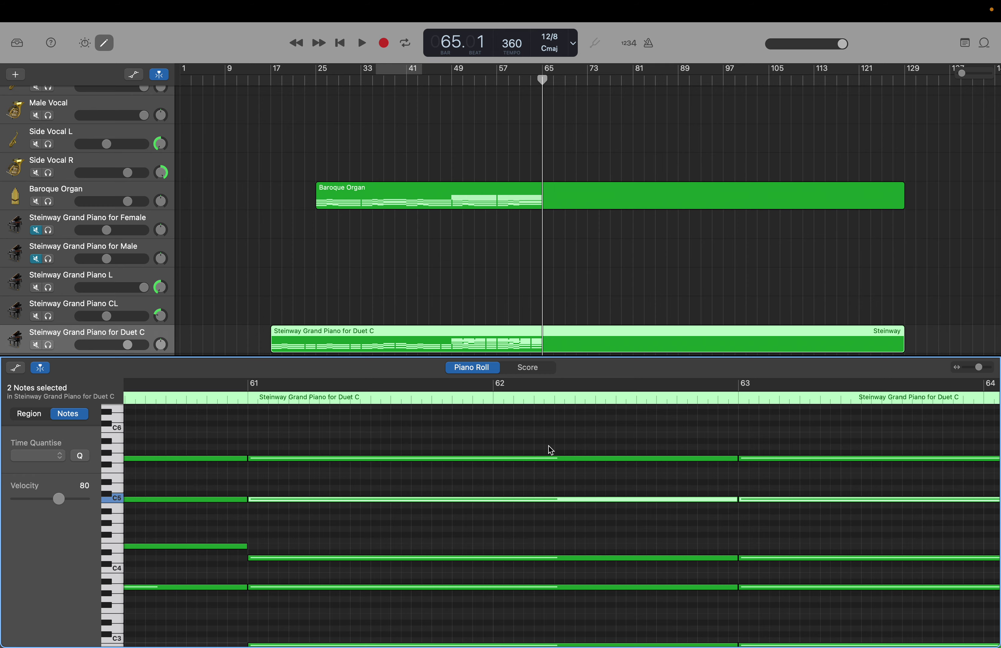
left_click_drag(548, 445, 770, 470)
scroll(770, 470, "down", 5)
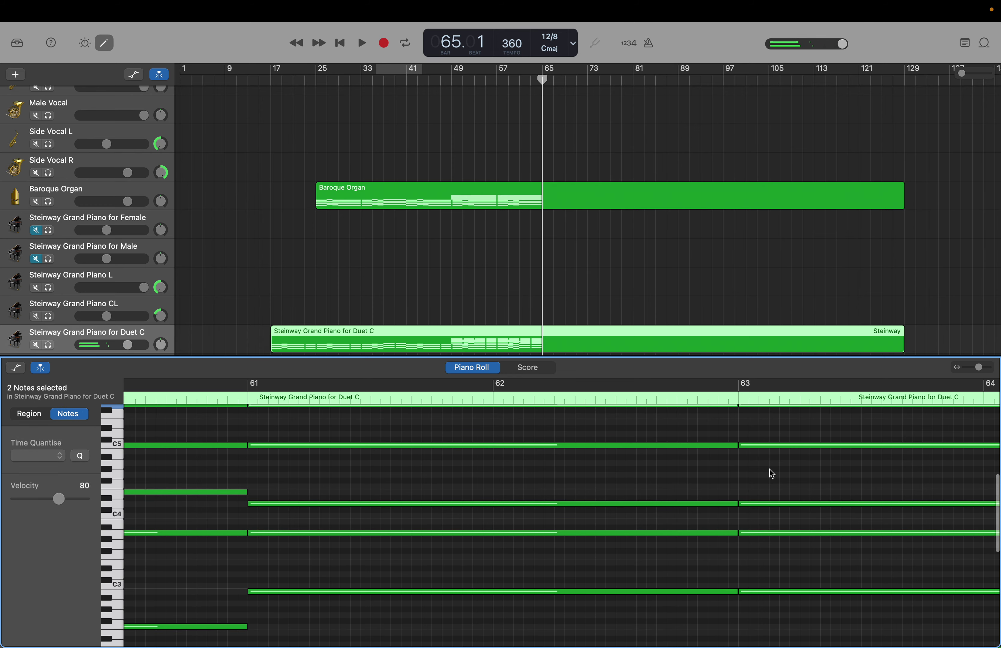
scroll(770, 469, "down", 4)
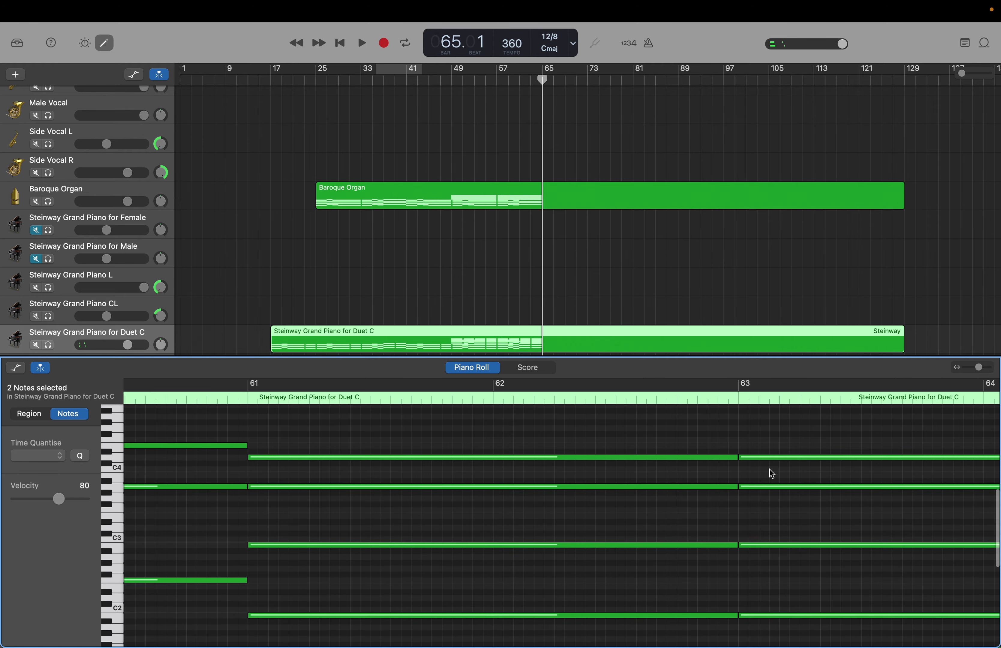
scroll(770, 469, "up", 8)
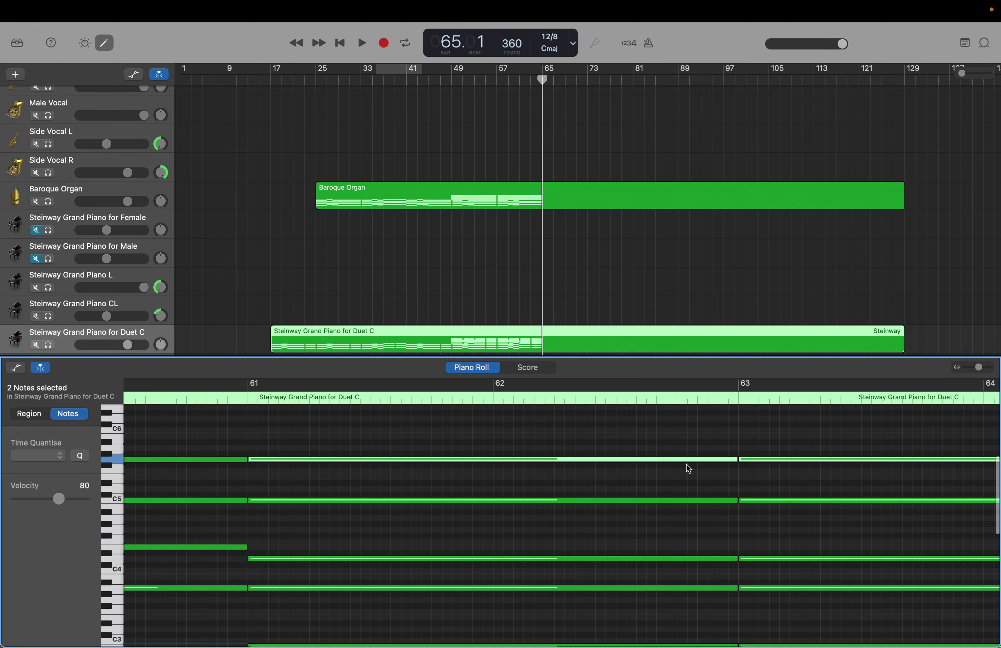
left_click_drag(680, 465, 680, 473)
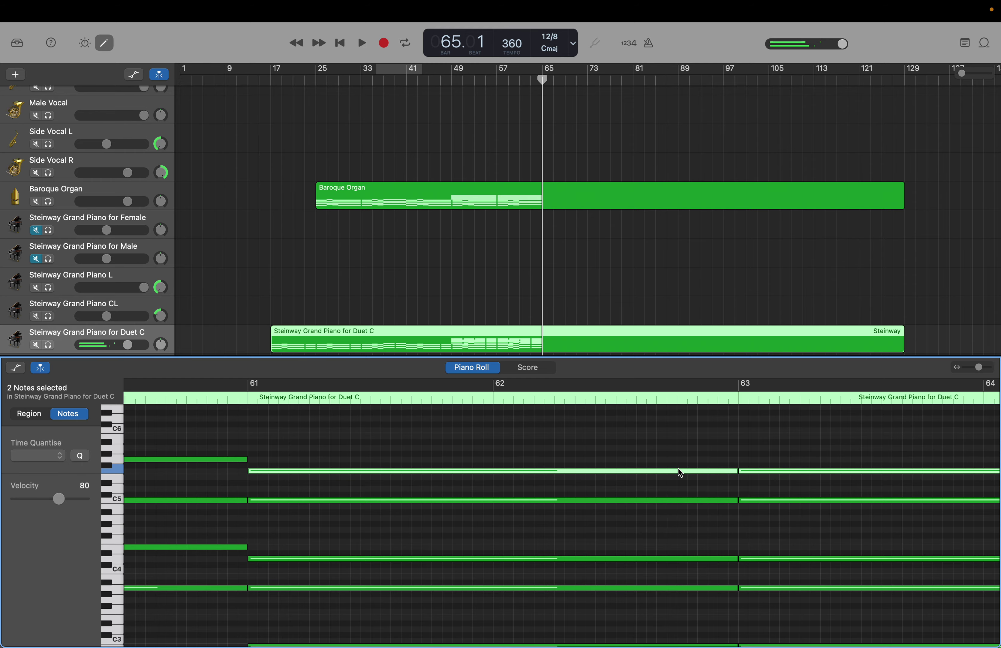
Step: Review the pitches of the Duet C piano chords from bar 61 across the full note range
scroll(678, 470, "down", 5)
scroll(678, 469, "down", 7)
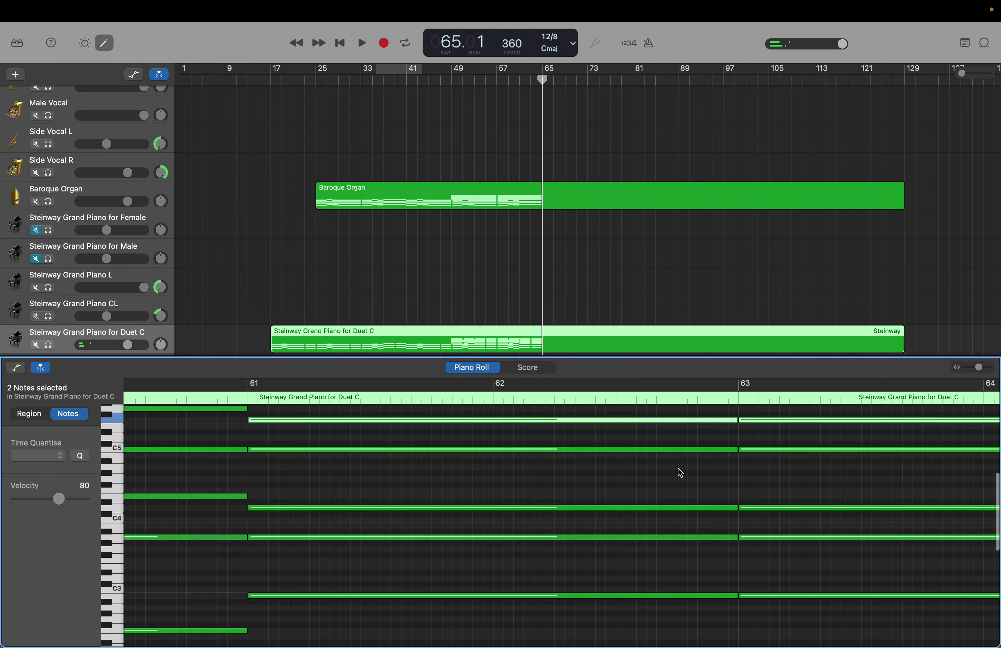
scroll(679, 469, "up", 2)
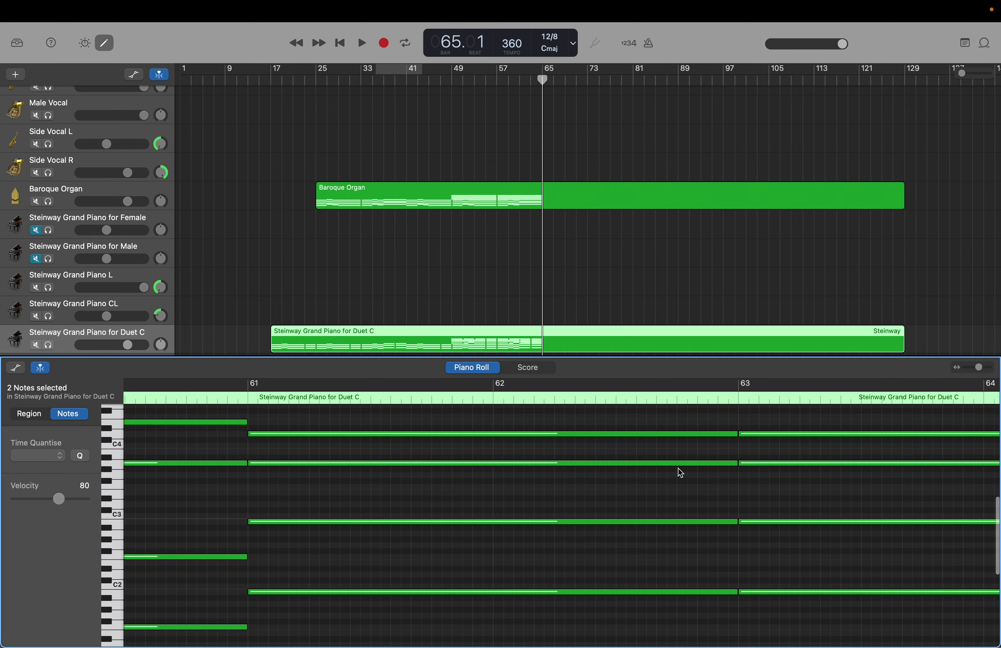
scroll(679, 468, "up", 1)
mouse_move(679, 469)
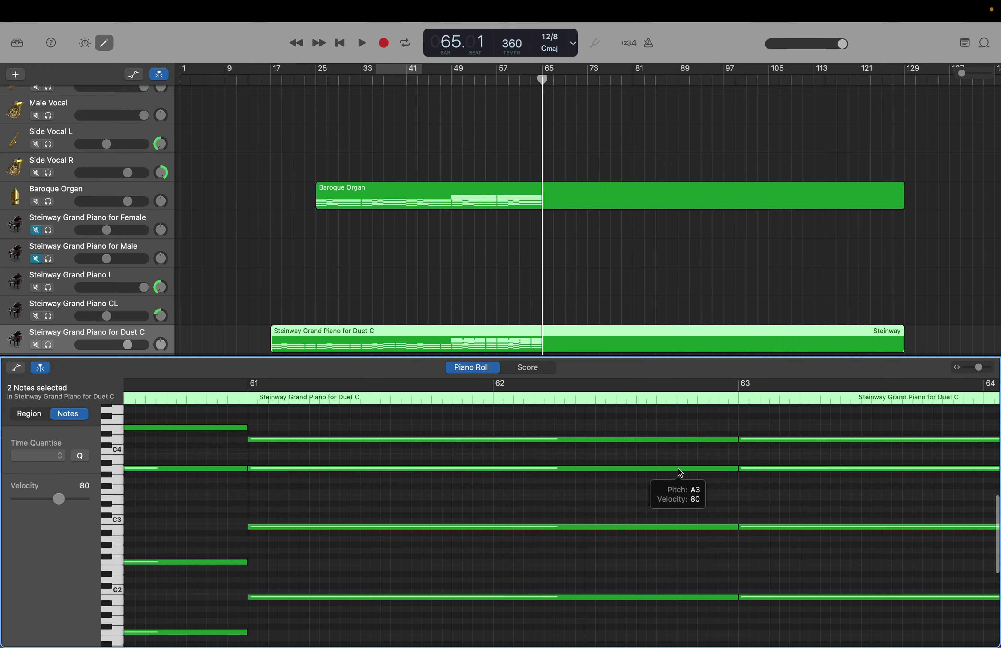
scroll(659, 439, "down", 5)
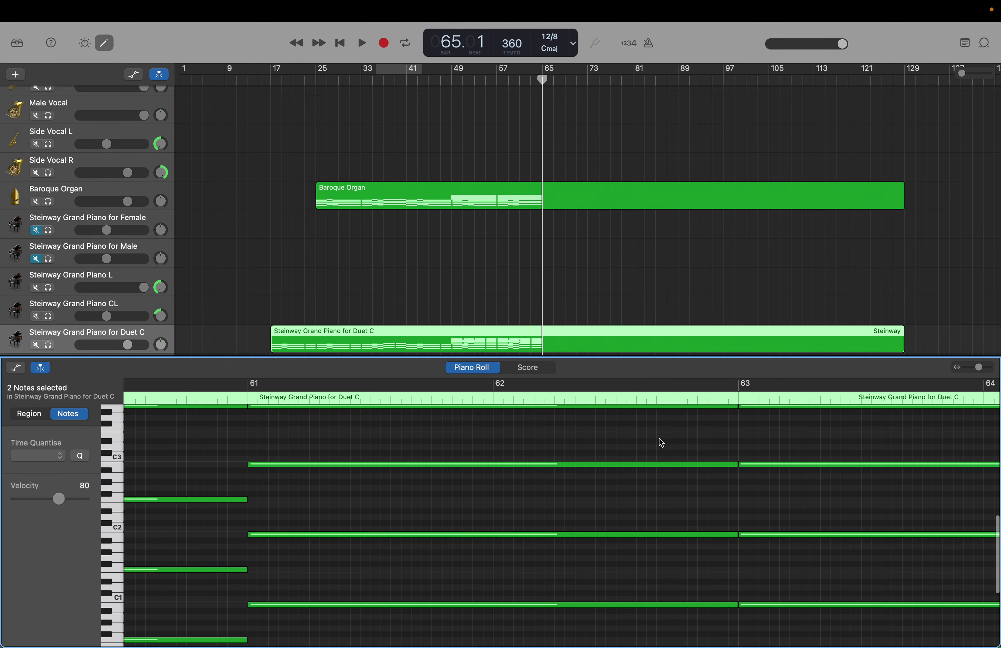
scroll(659, 439, "up", 8)
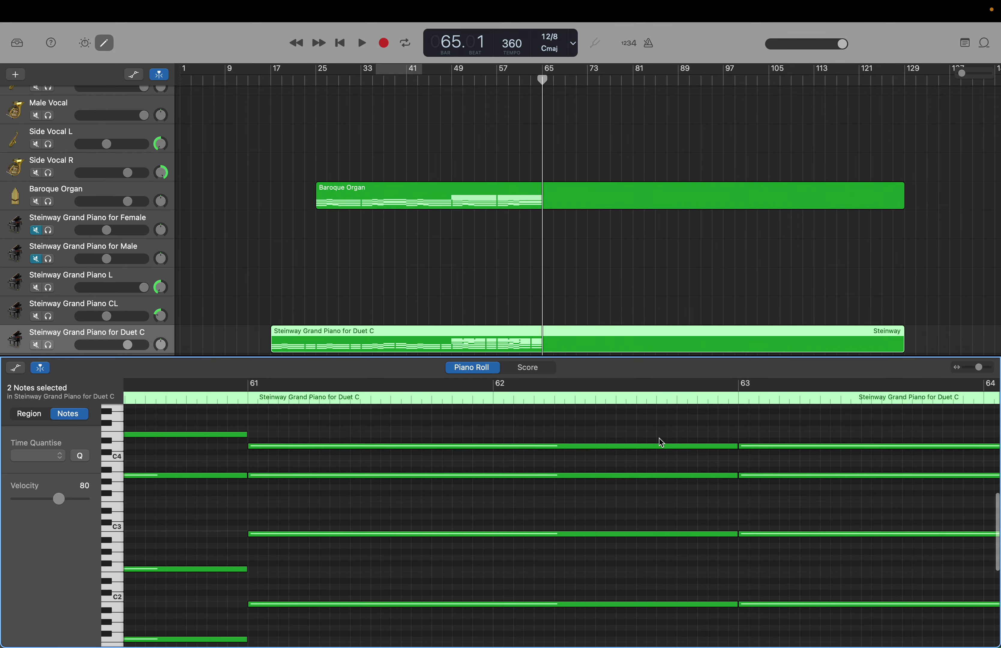
scroll(660, 439, "up", 1)
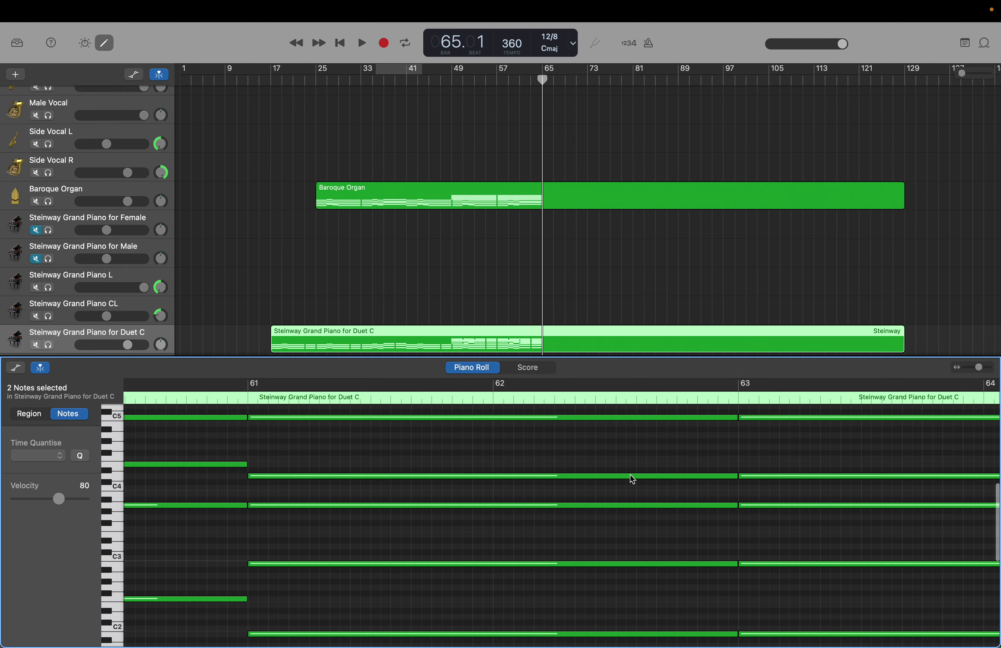
mouse_move(630, 477)
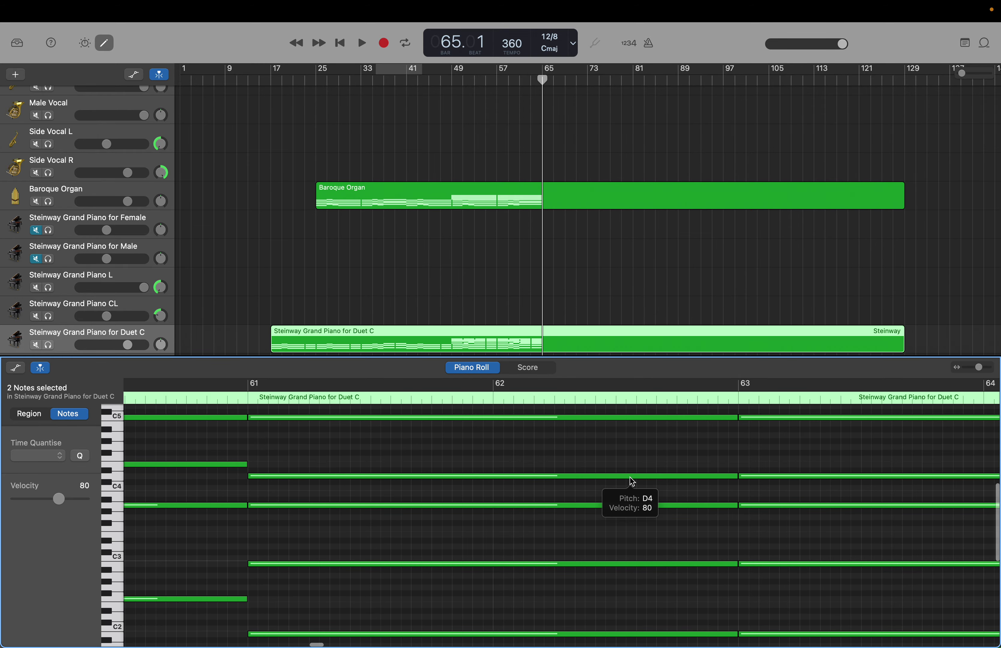
scroll(630, 477, "up", 5)
scroll(630, 477, "left", 5)
scroll(630, 477, "up", 5)
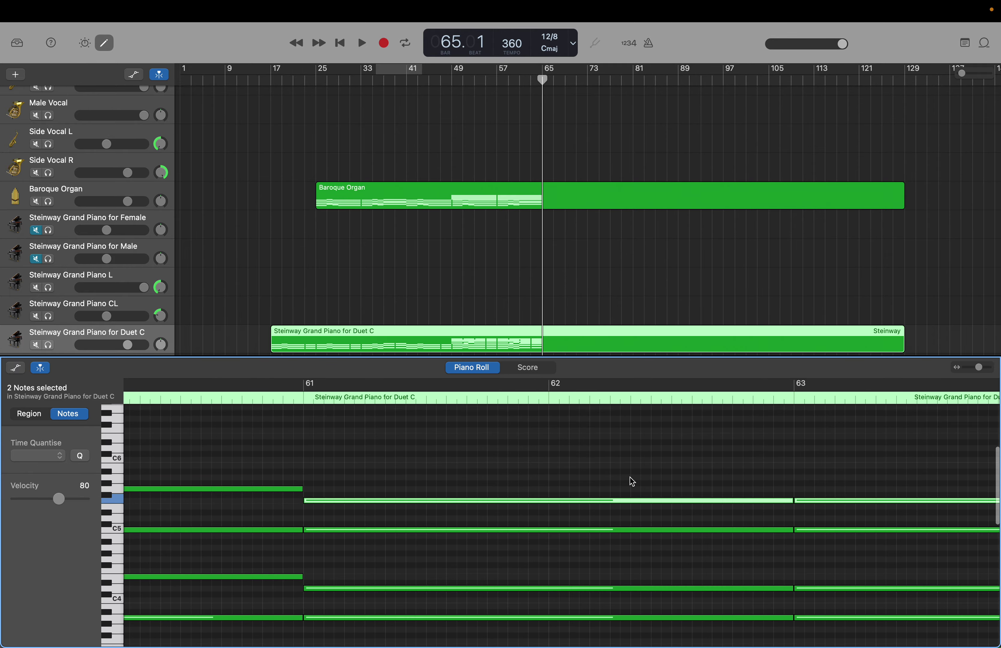
scroll(630, 477, "down", 3)
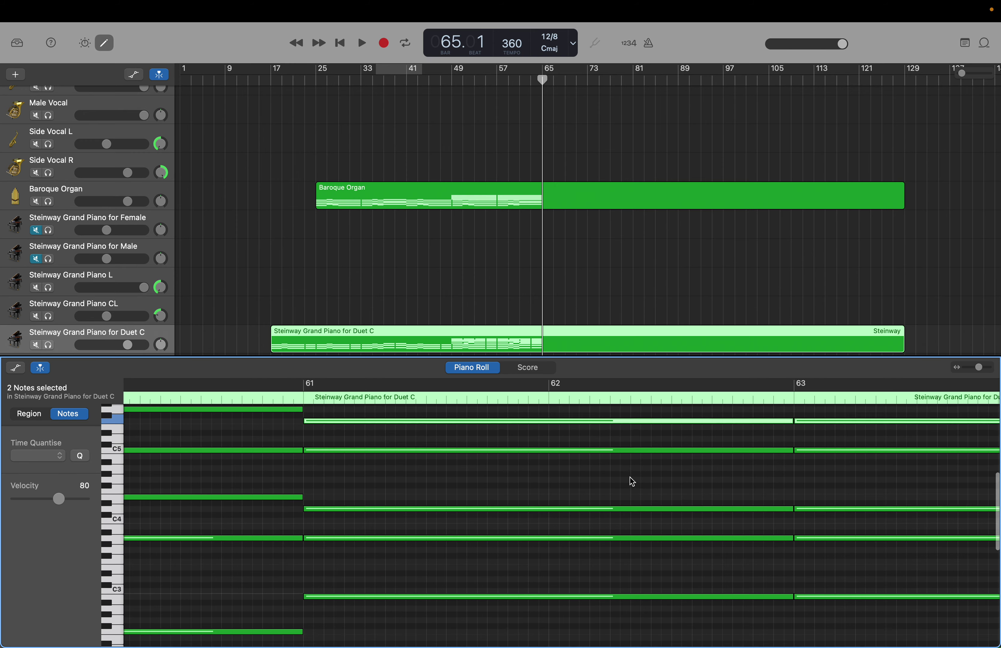
scroll(630, 477, "up", 2)
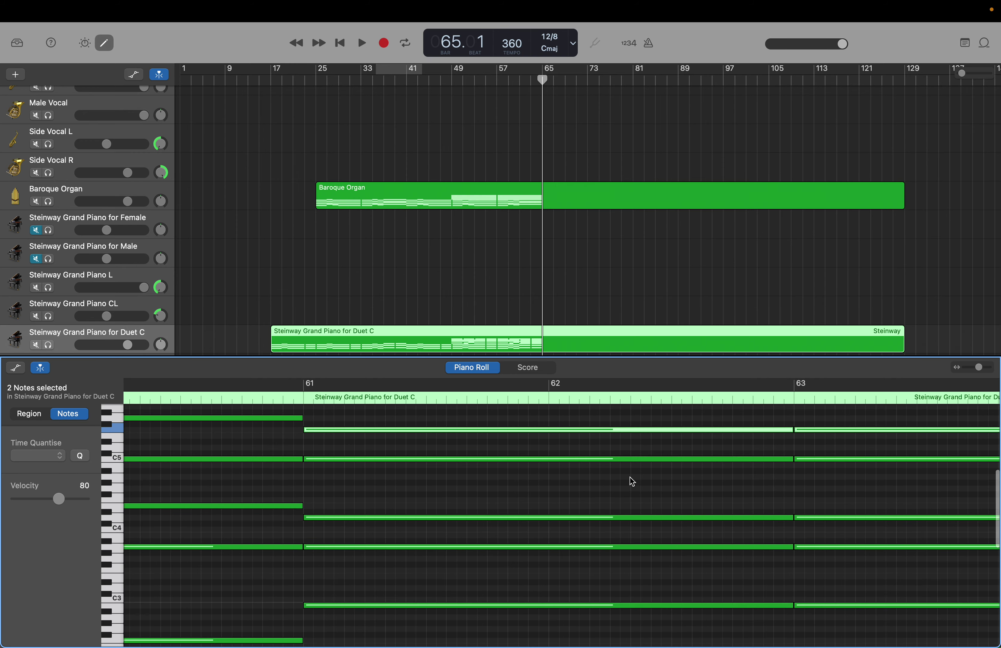
scroll(630, 477, "down", 4)
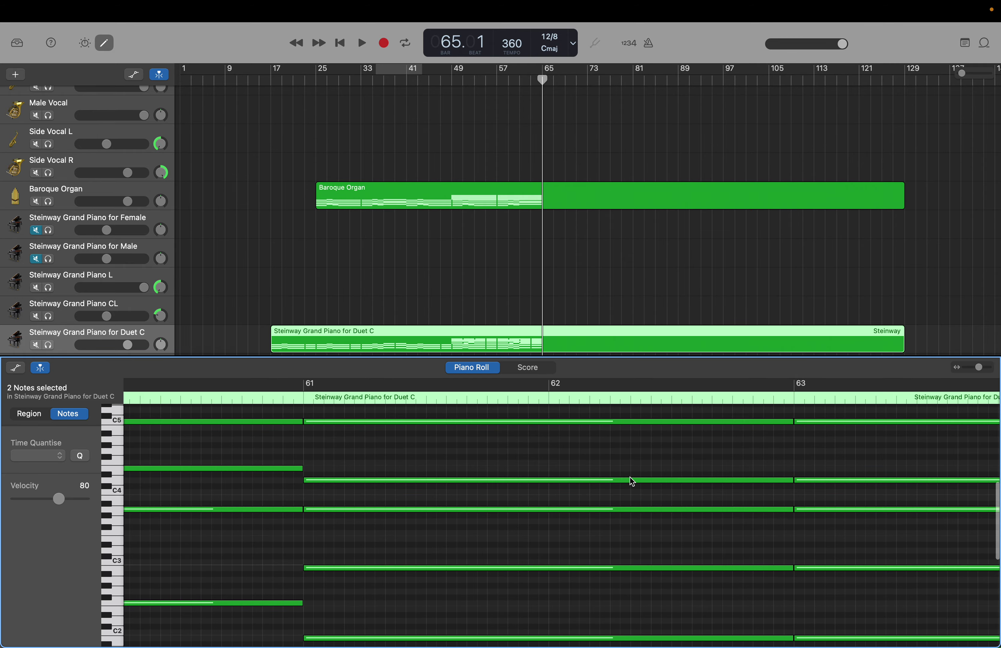
scroll(630, 477, "down", 3)
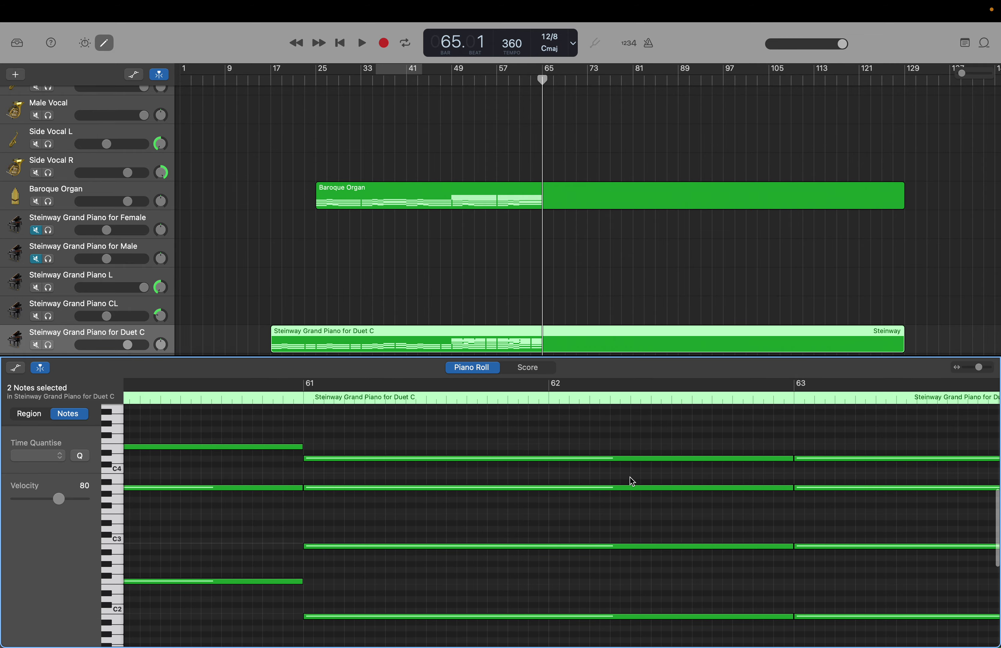
scroll(632, 481, "down", 3)
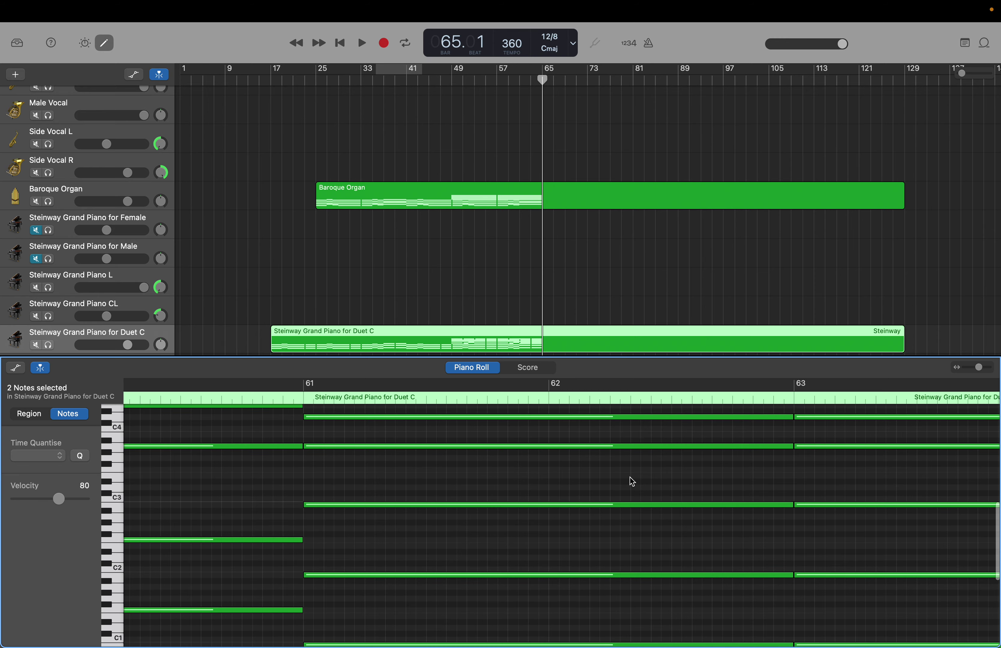
scroll(630, 478, "up", 15)
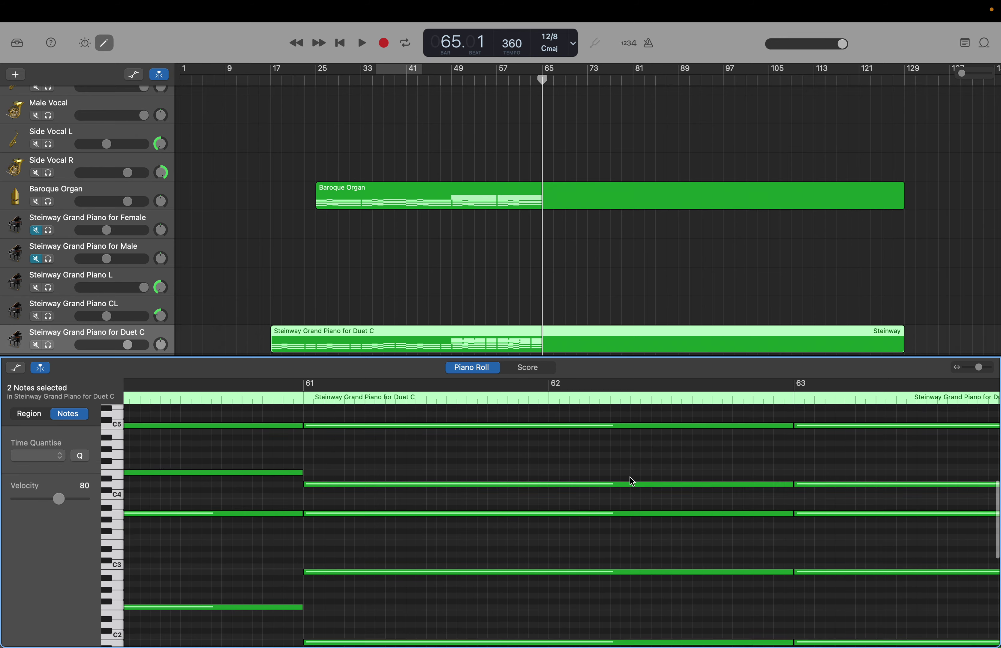
scroll(630, 477, "up", 2)
Step: Copy all Harp L notes from bars 49 to 56 and paste them at bar 57
scroll(529, 222, "down", 8)
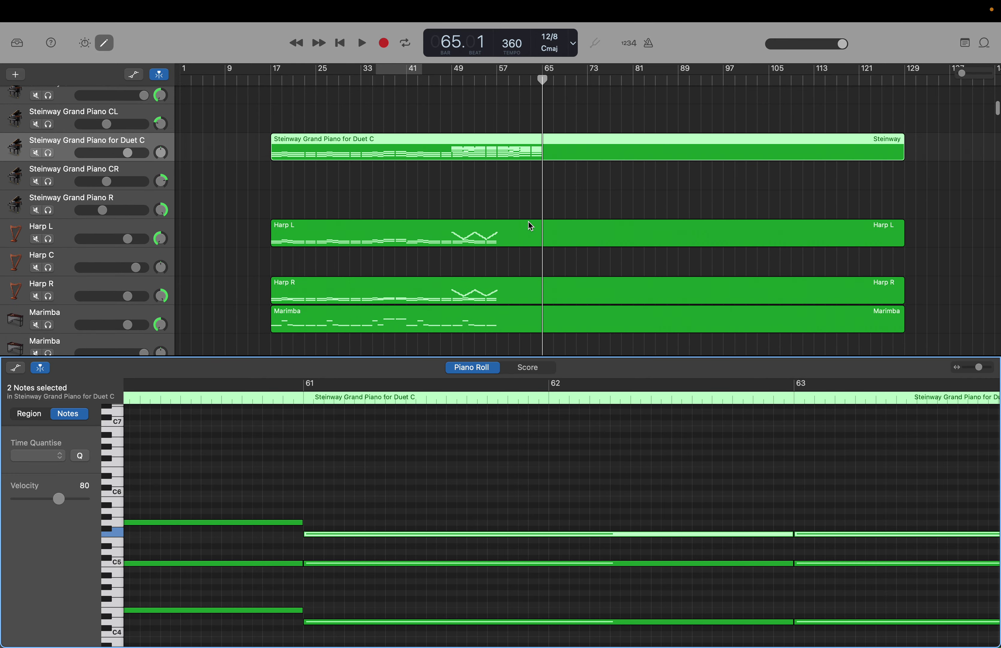
left_click_drag(543, 79, 502, 77)
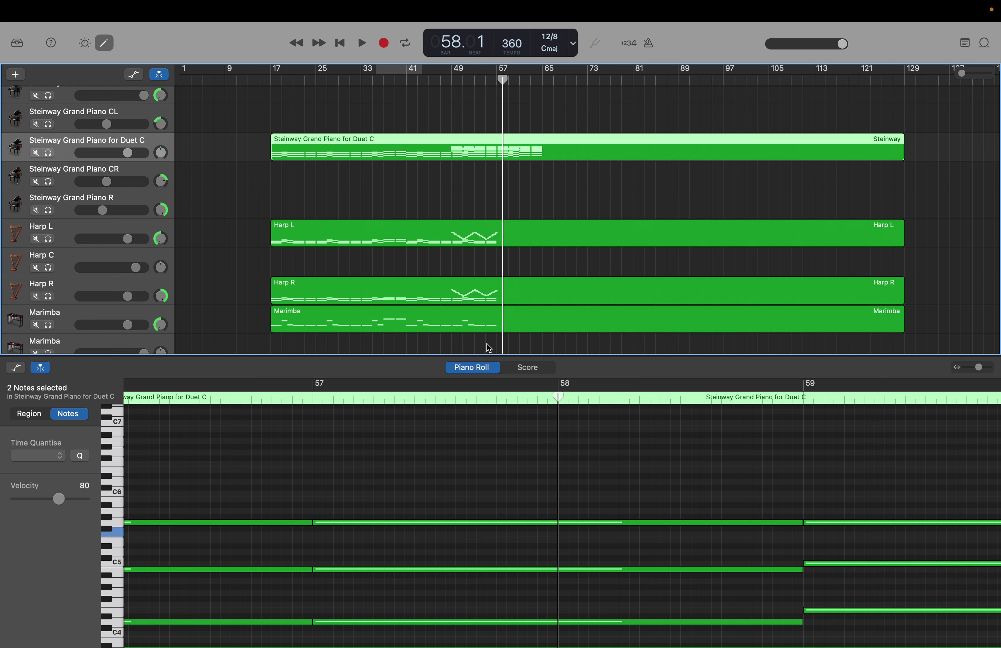
left_click_drag(503, 83, 499, 83)
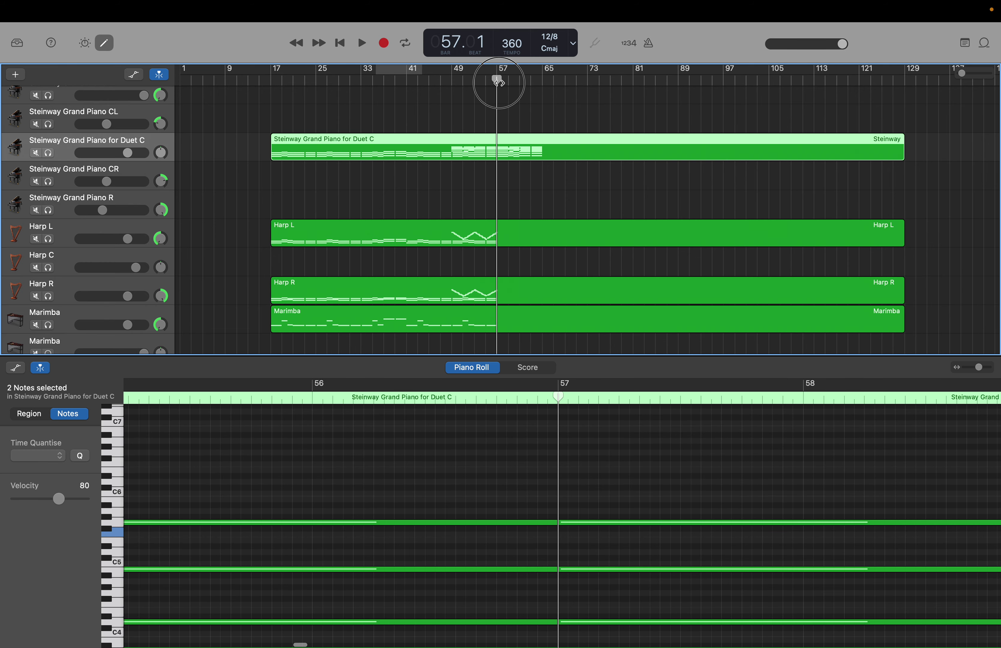
left_click(454, 223)
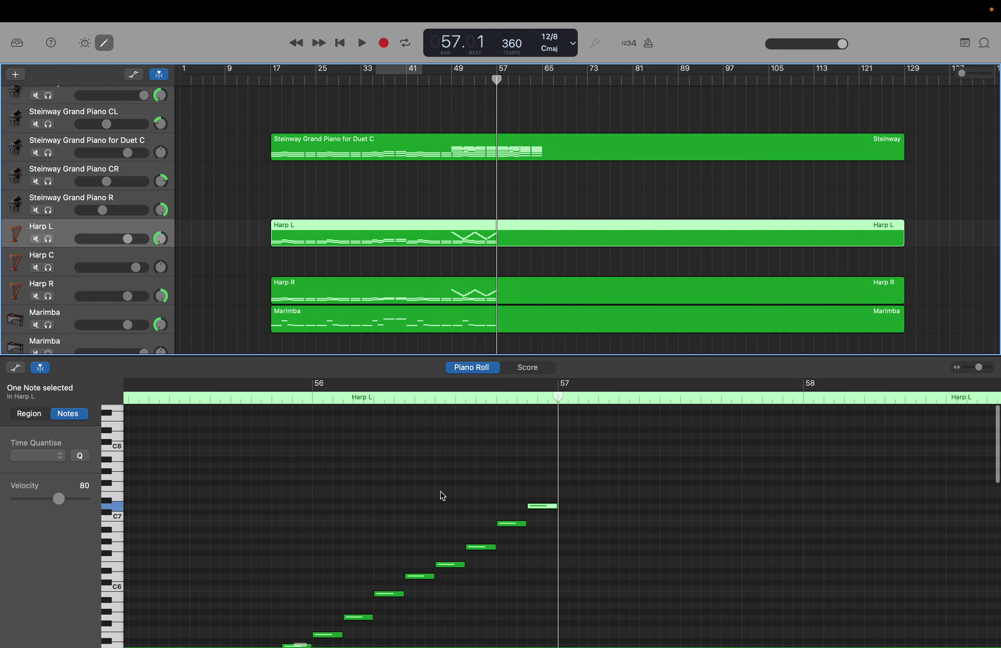
scroll(443, 496, "left", 10)
scroll(443, 496, "left", 12)
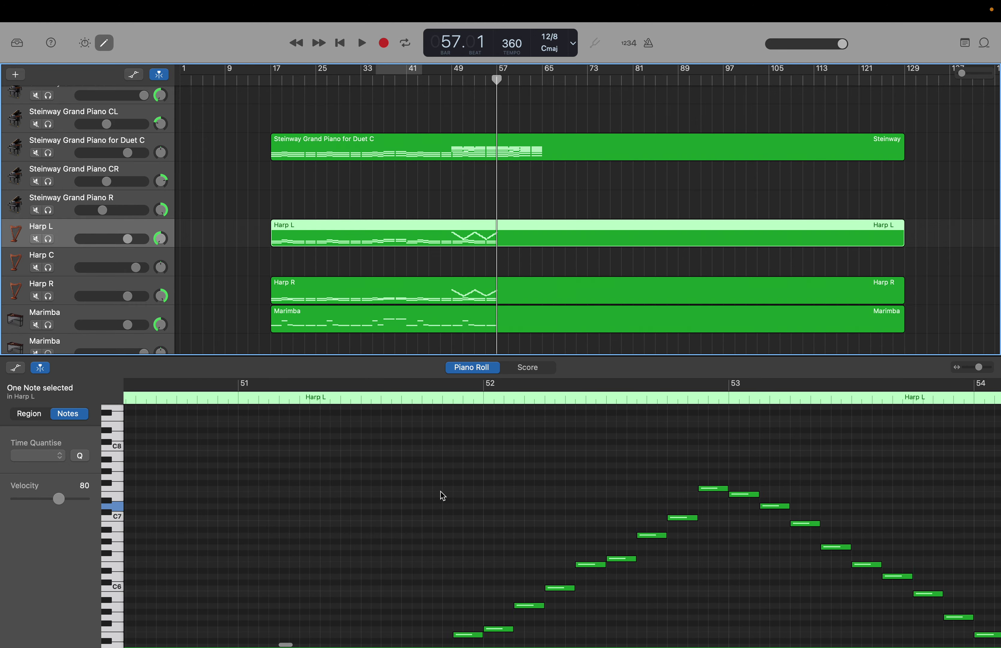
scroll(443, 496, "right", 1)
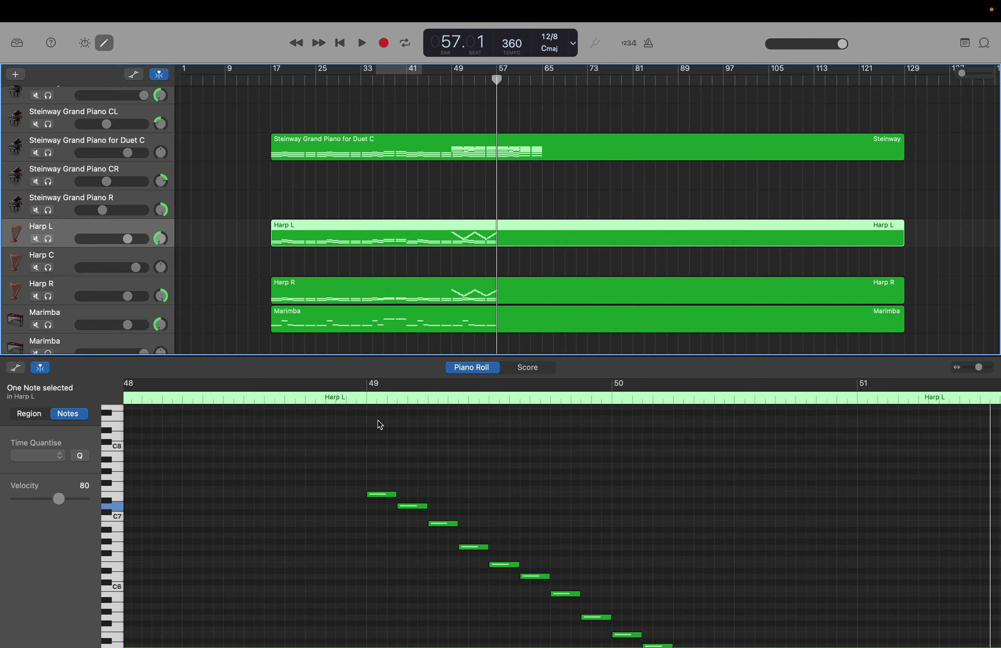
left_click_drag(379, 423, 997, 643)
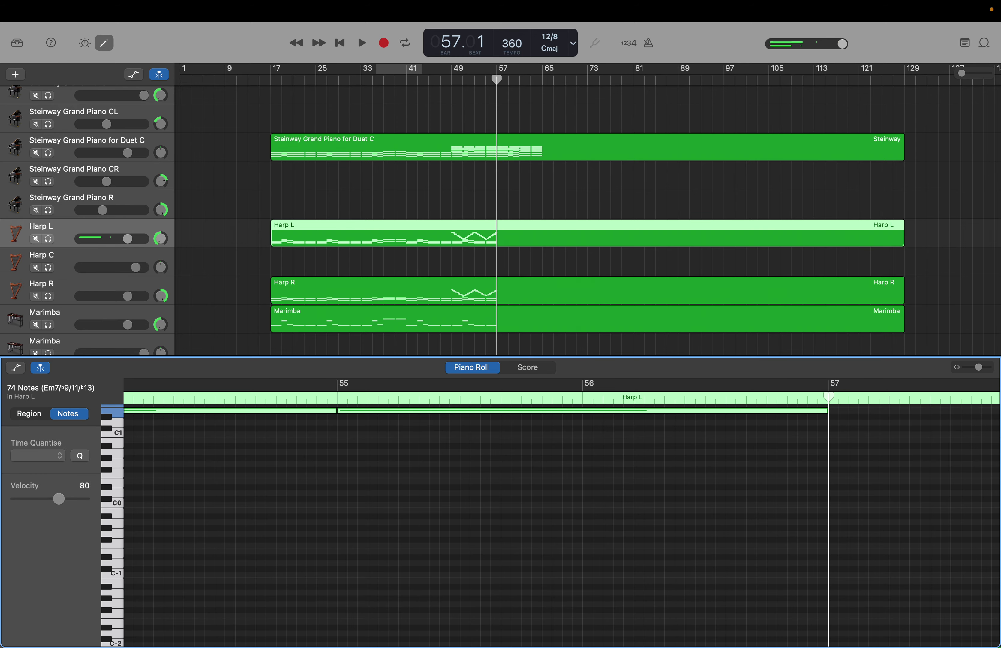
key("super+v")
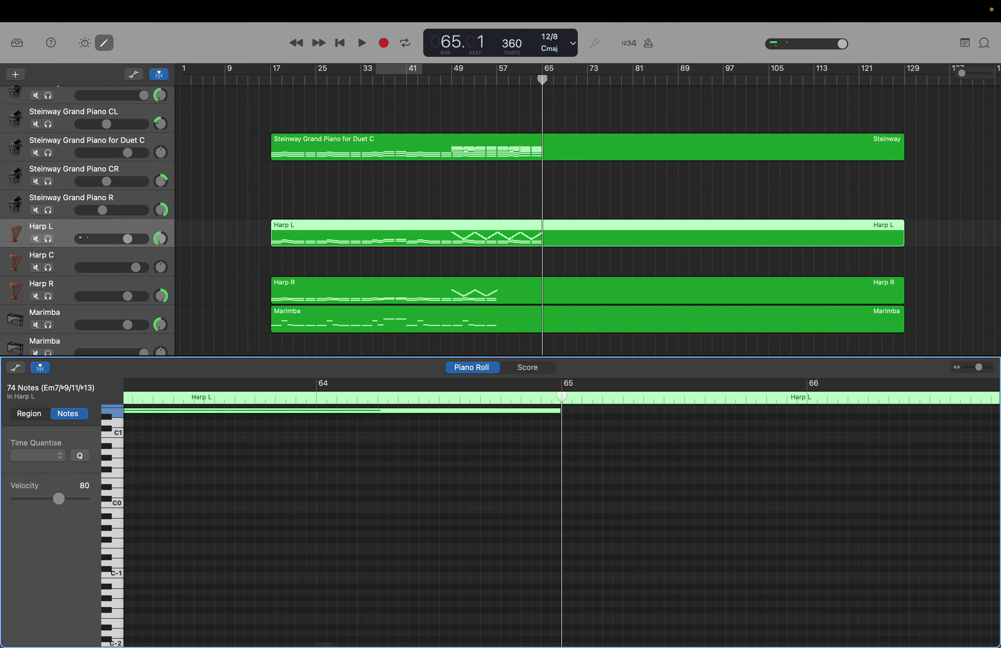
Step: Raise the four lowest Harp L notes in bars 61 to 64 to B1 and B2
scroll(471, 534, "up", 10)
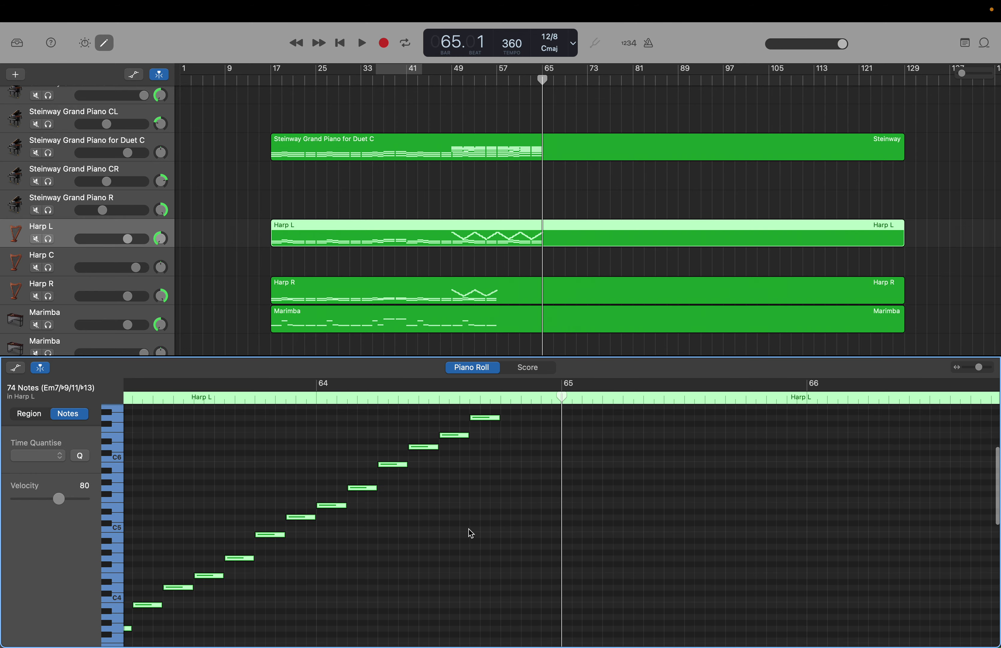
scroll(469, 530, "left", 15)
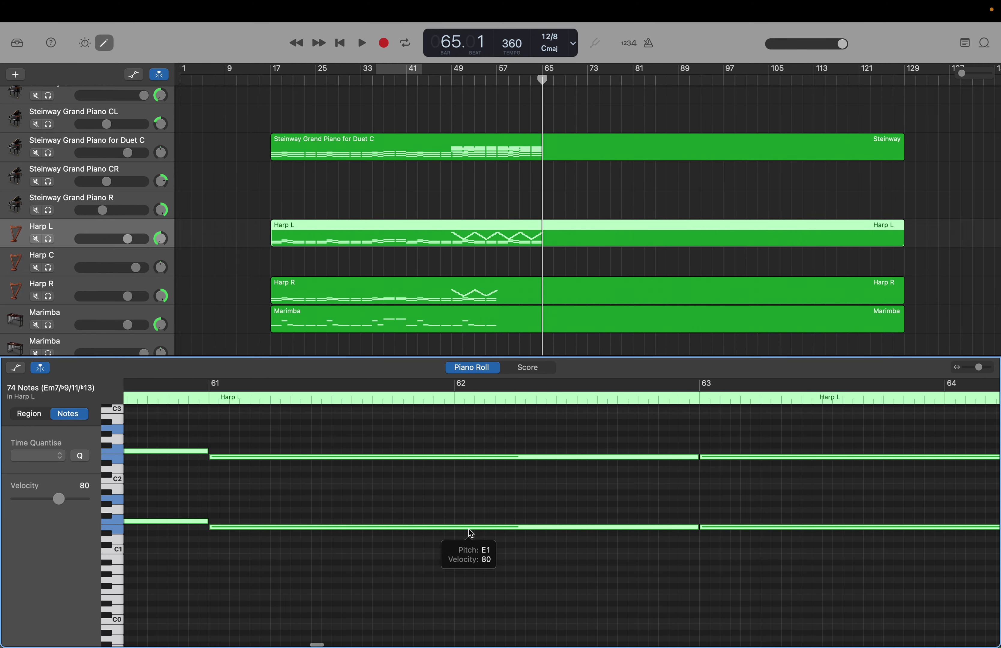
left_click(469, 529)
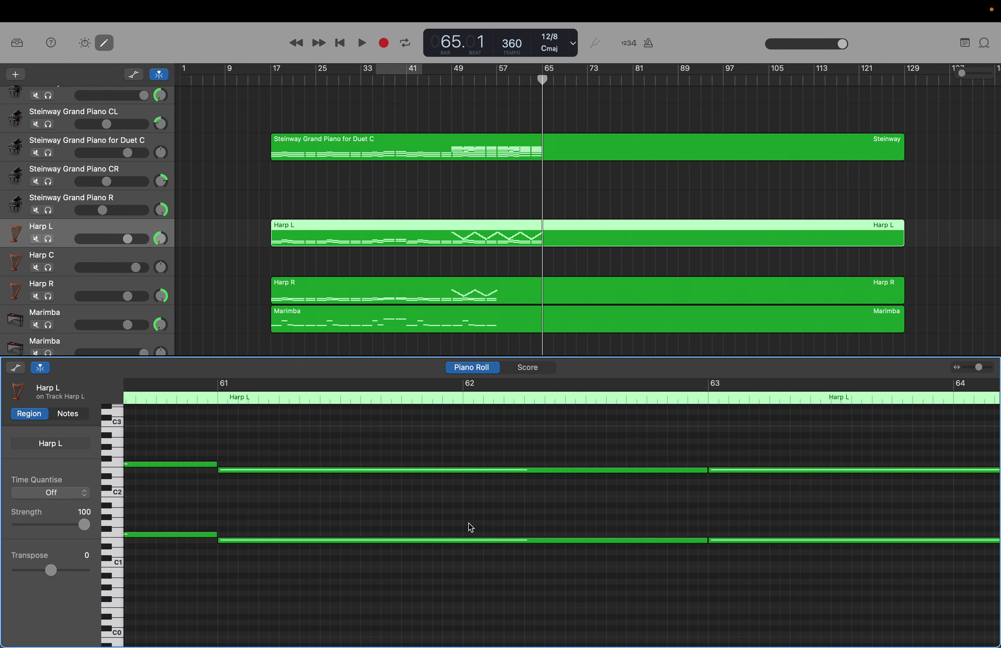
left_click(567, 443)
left_click_drag(567, 443, 789, 575)
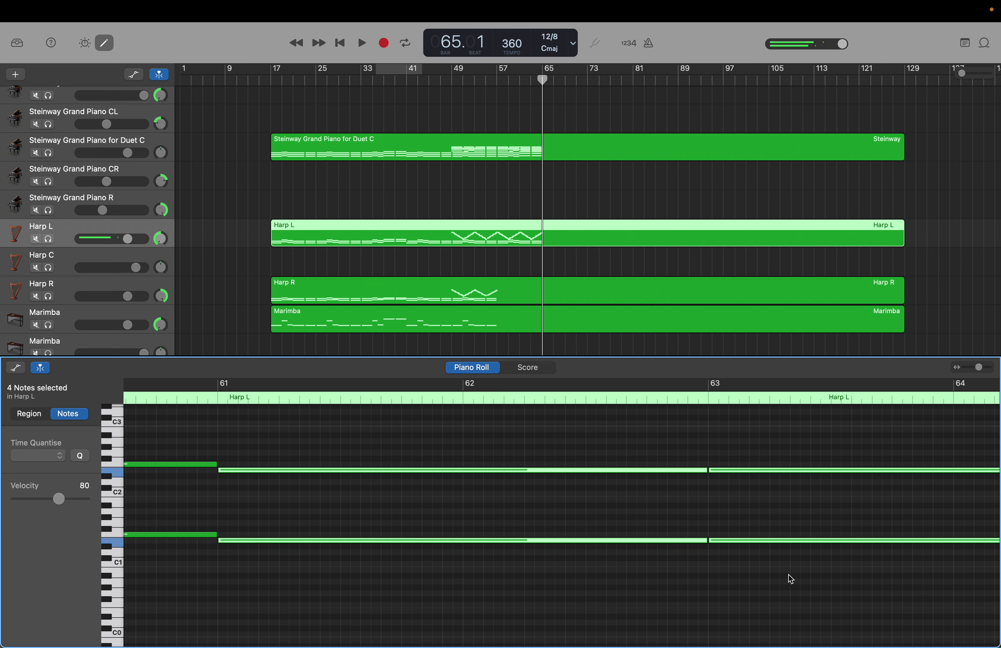
mouse_move(739, 542)
left_click_drag(480, 469, 479, 434)
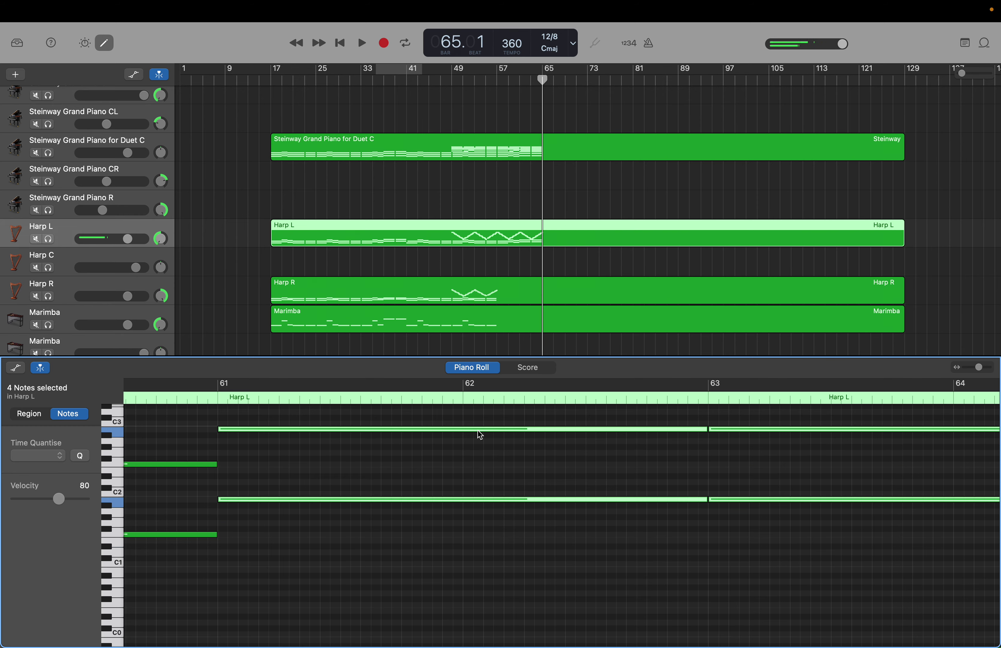
Step: Lower the first note of the high Harp L run in bar 61 to D7
scroll(479, 434, "up", 10)
scroll(480, 435, "up", 6)
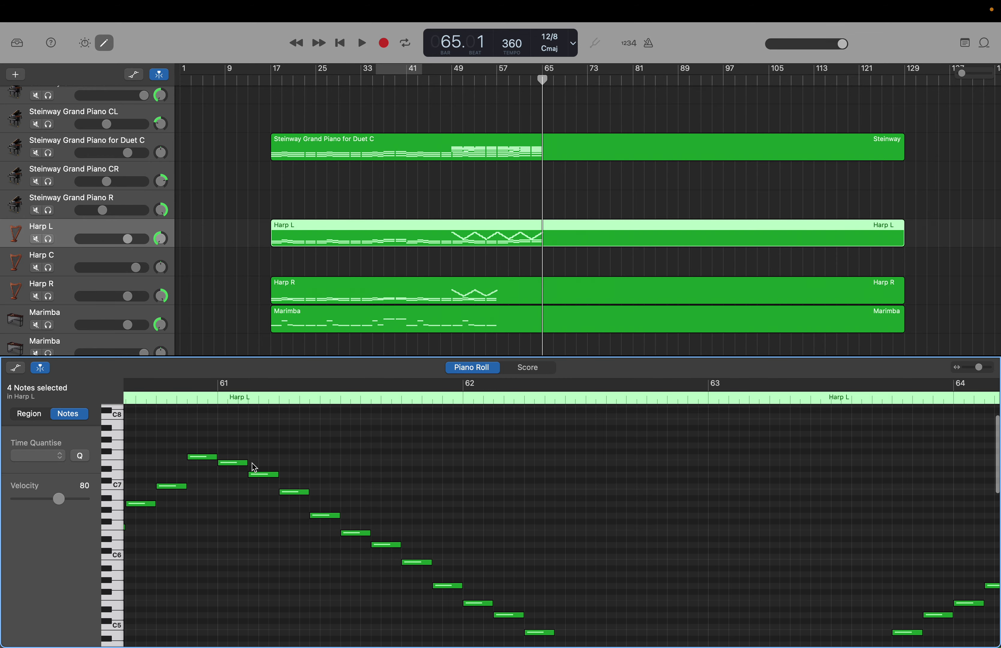
left_click(239, 463)
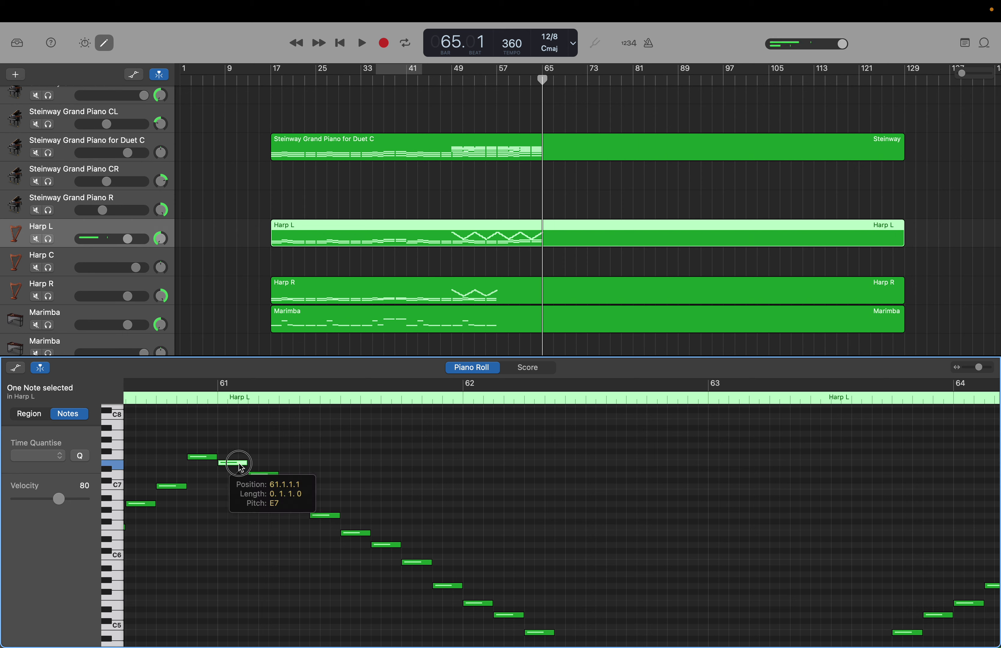
left_click(239, 464)
left_click_drag(240, 468, 241, 469)
left_click(242, 477)
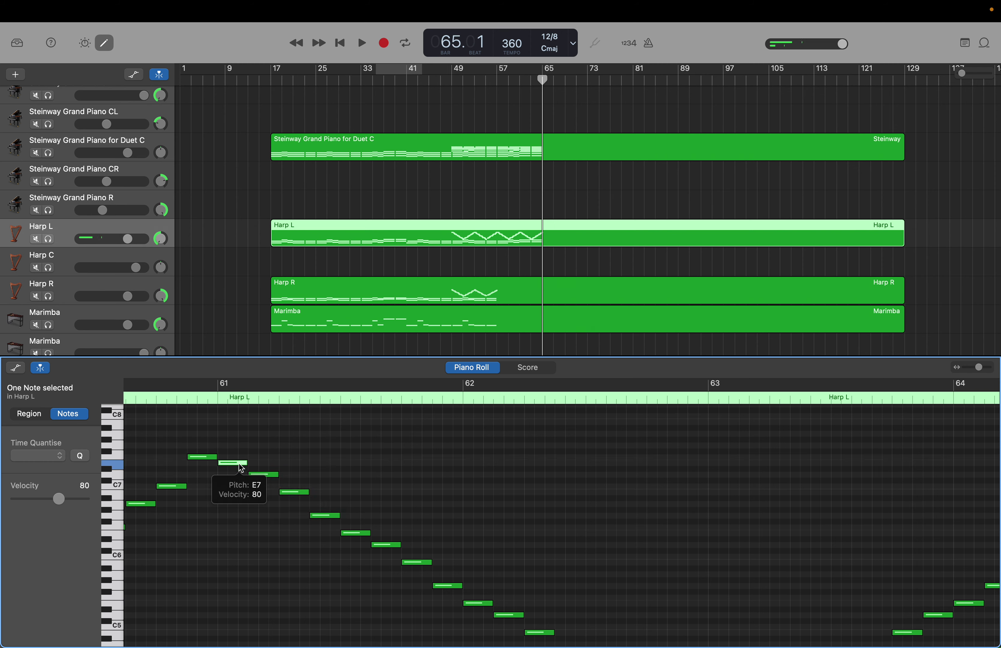
left_click(241, 469)
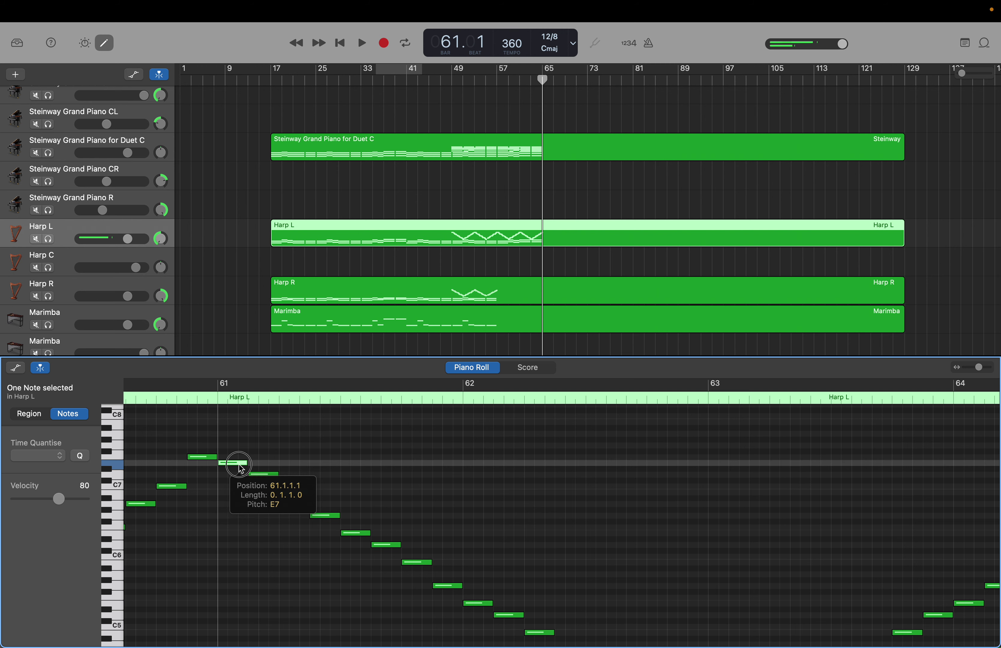
left_click_drag(241, 469, 241, 479)
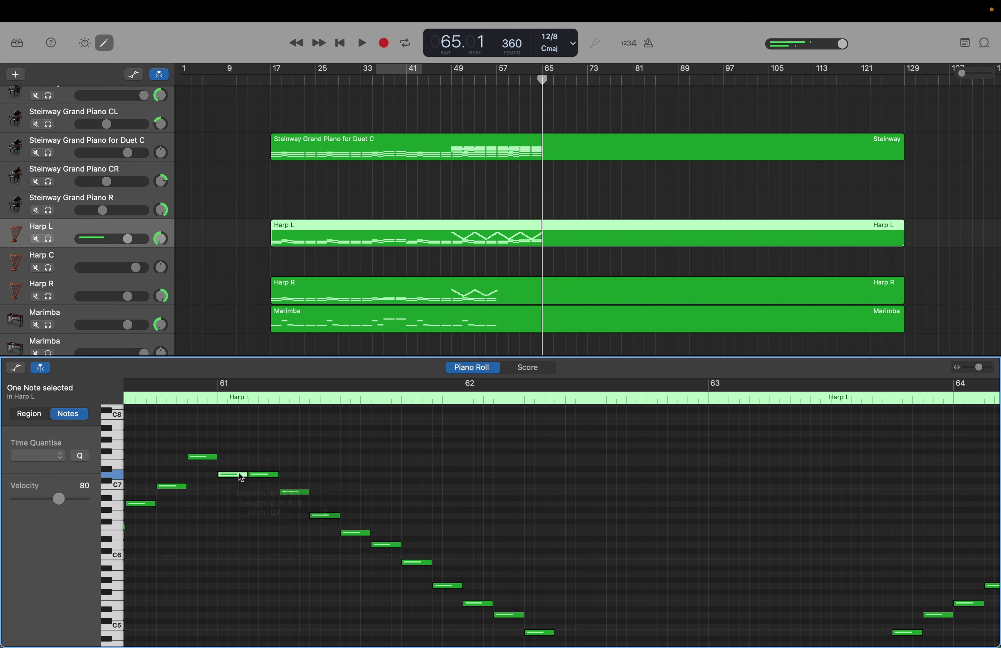
Step: Lower the remaining seven descending Harp L run notes in bar 61 to B6, A6, F6, D6, B5, A5 and F5
left_click(259, 474)
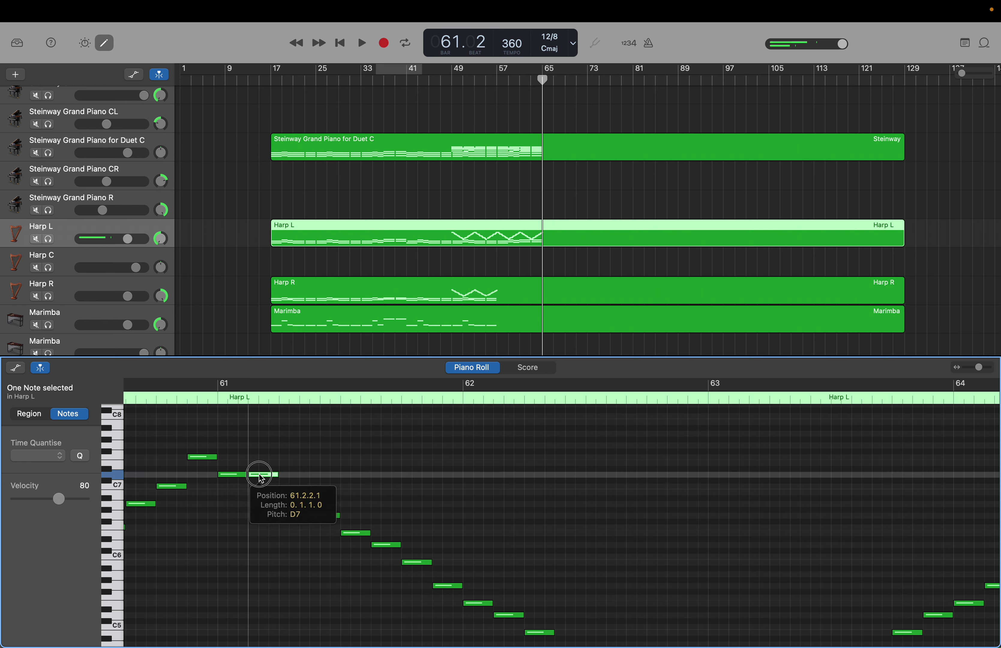
left_click_drag(262, 478, 384, 565)
left_click(319, 518)
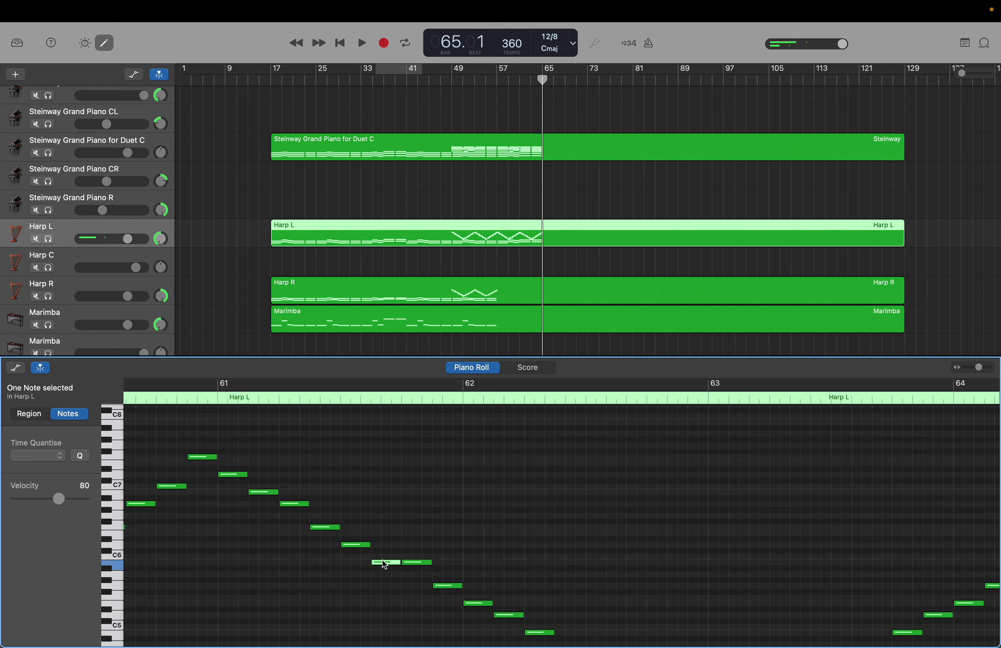
left_click(415, 564)
left_click_drag(416, 566, 444, 600)
scroll(445, 600, "down", 5)
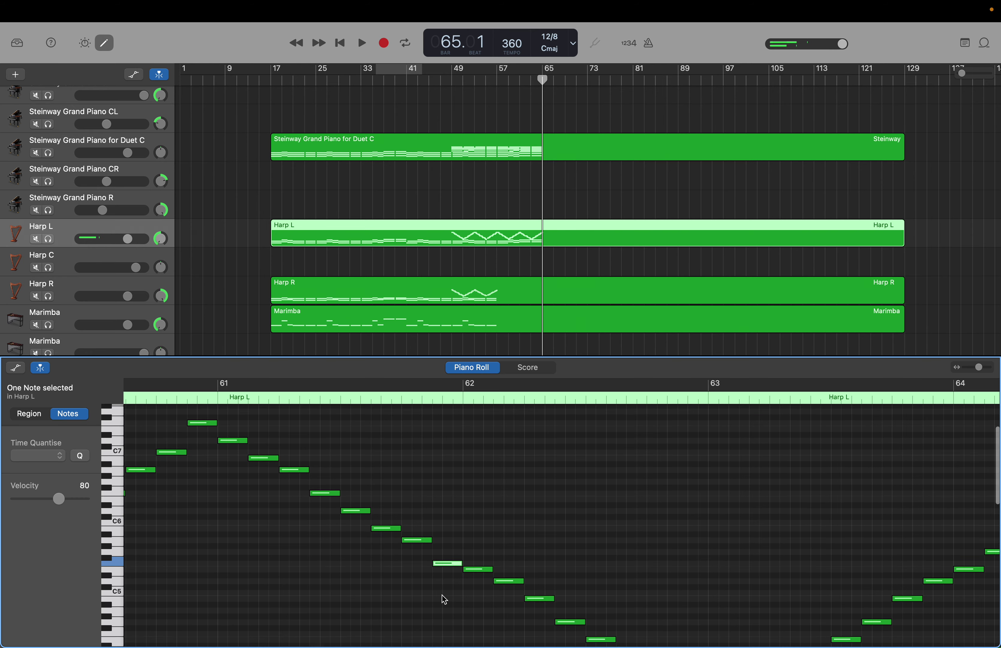
Step: Set the Harp L run in bar 62 to D5, B4, A4, F4, D4, B3, A3, F3, and the first run note of bar 63 to D3
scroll(445, 600, "right", 3)
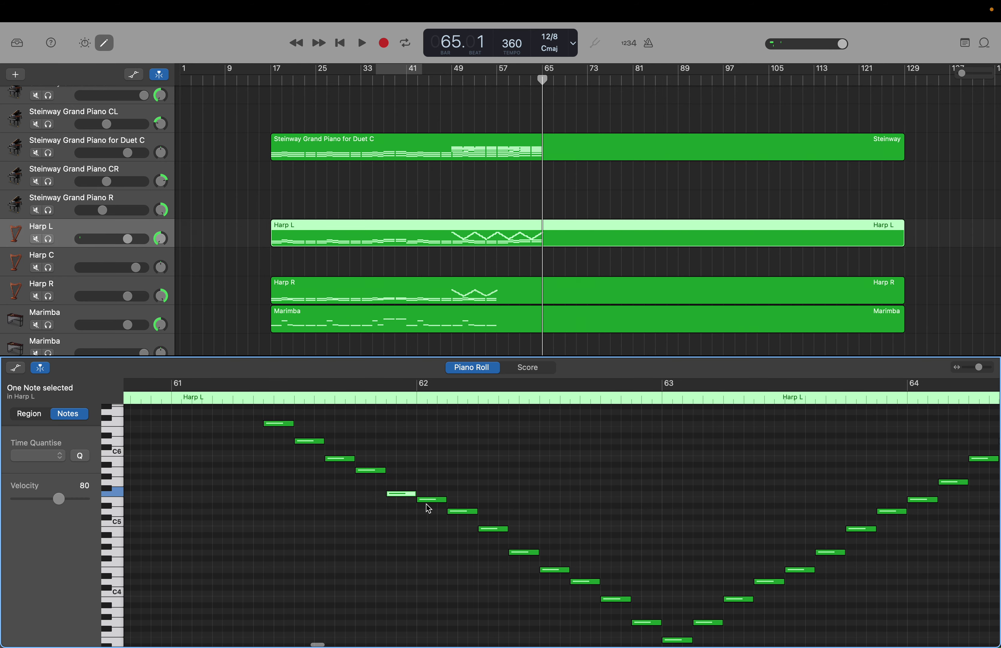
left_click(429, 510)
left_click(429, 506)
left_click_drag(429, 506, 553, 616)
left_click(488, 533)
scroll(548, 580, "right", 3)
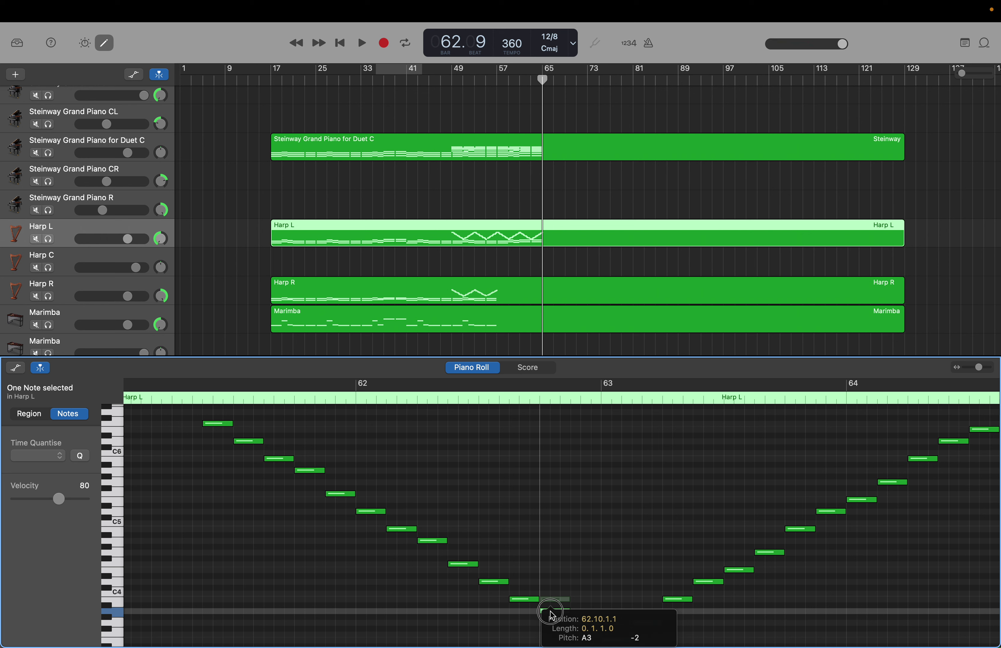
left_click_drag(553, 616, 613, 588)
Step: Check the pitches of the rising Harp L run in bar 60 and lower its last, highest note to E7
scroll(613, 587, "up", 10)
scroll(612, 588, "left", 5)
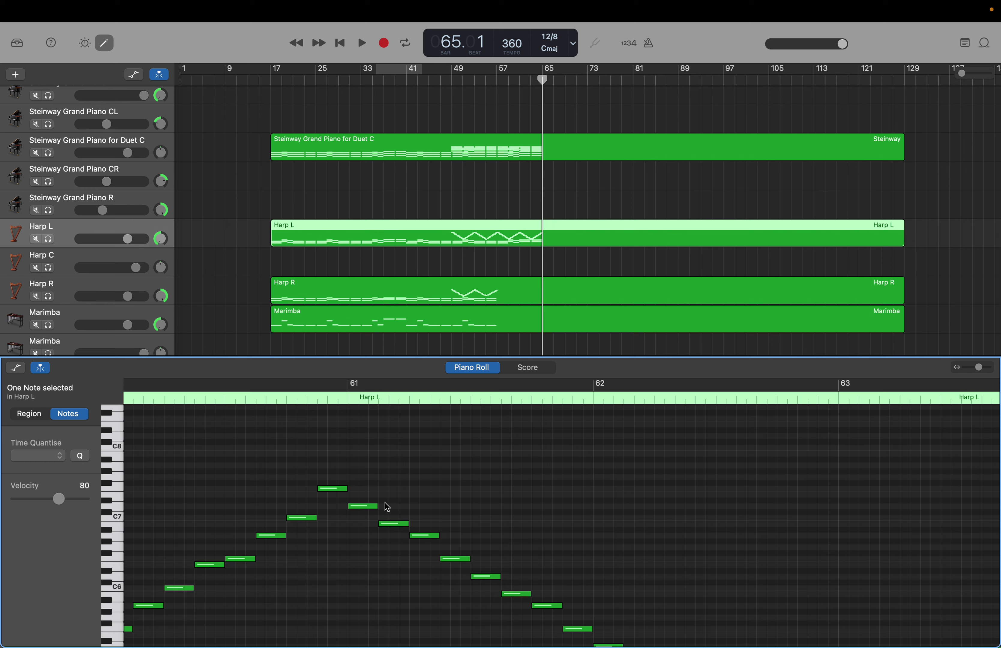
mouse_move(375, 504)
left_click(310, 517)
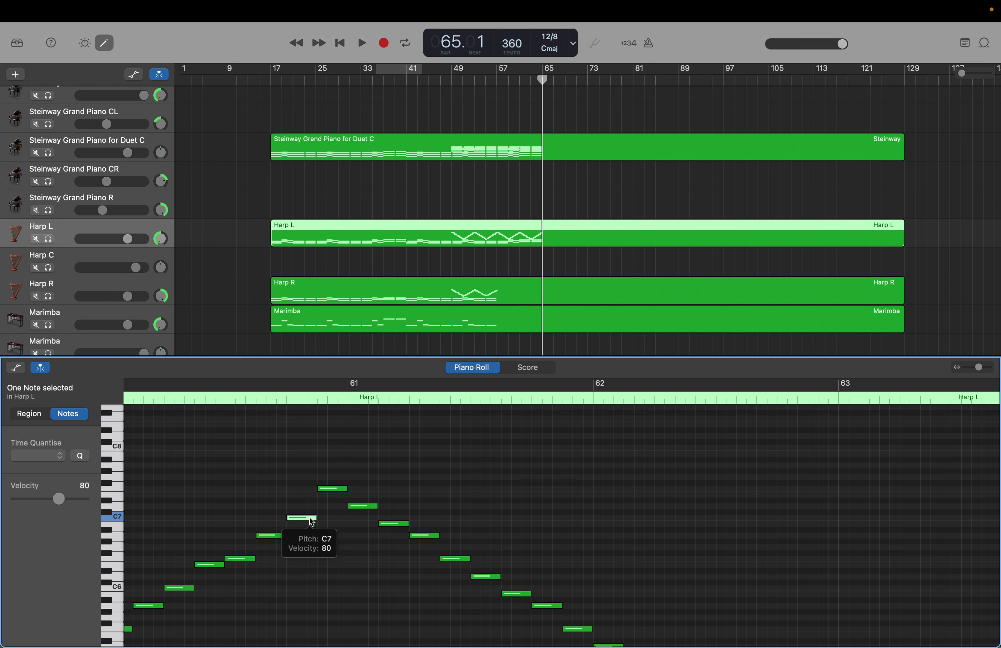
left_click(275, 531)
left_click(274, 534)
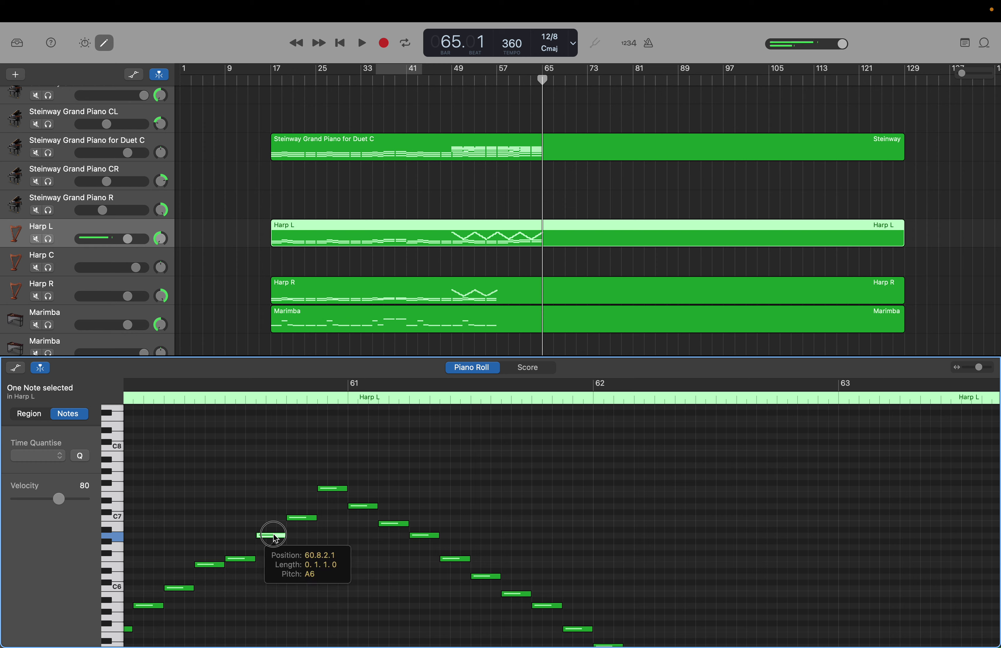
scroll(255, 557, "down", 3)
scroll(255, 557, "left", 2)
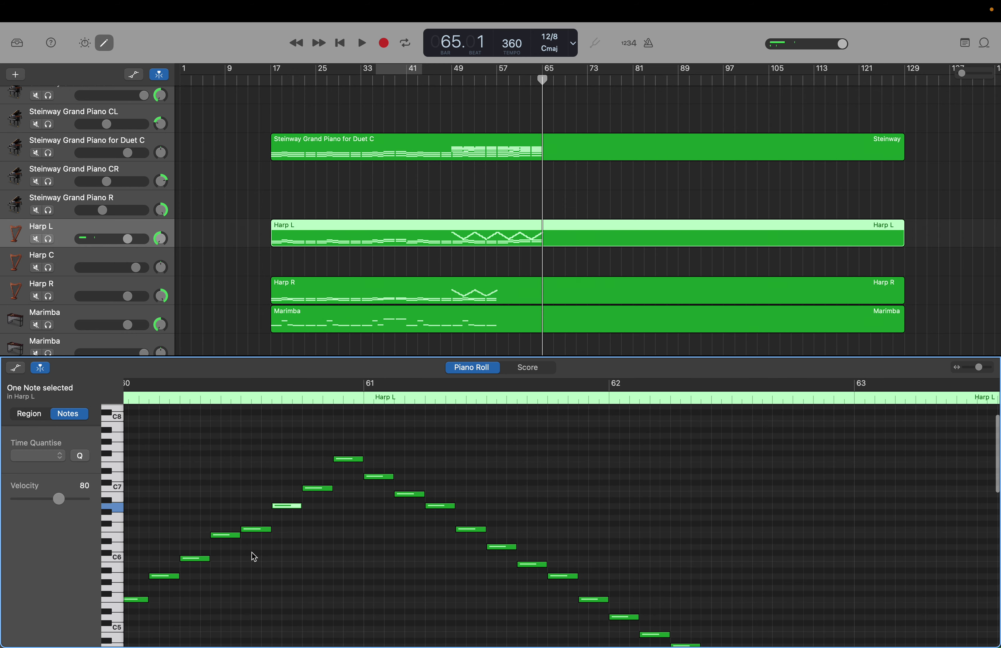
left_click(229, 537)
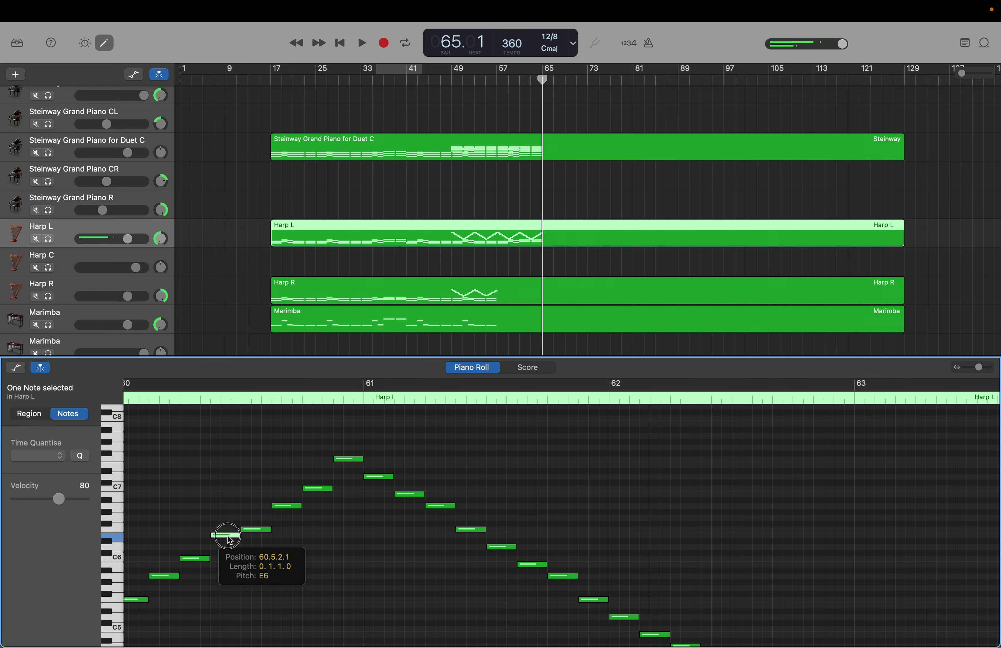
left_click(228, 537)
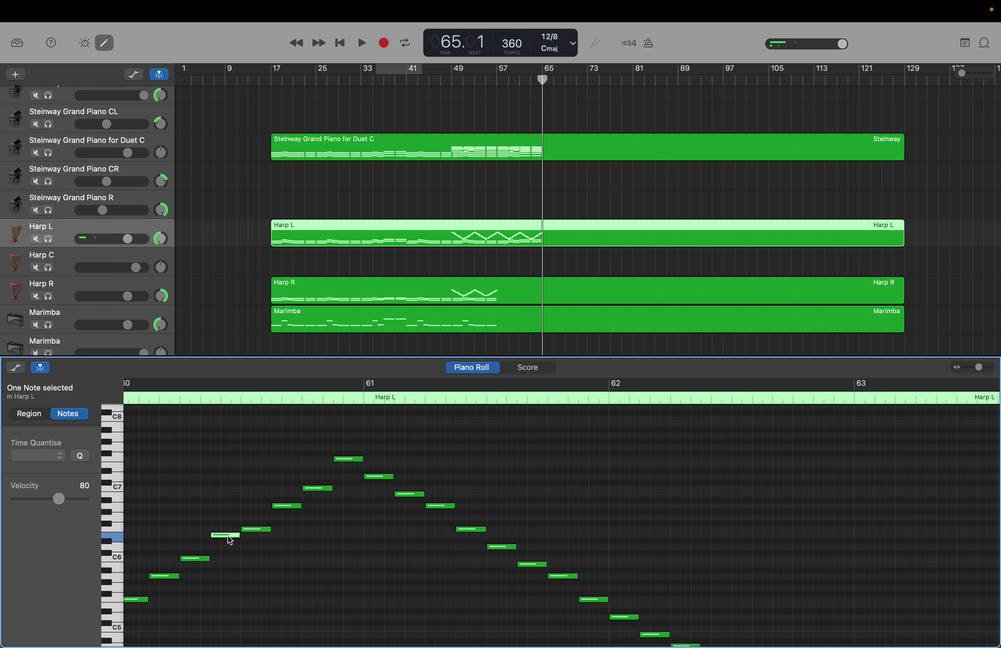
left_click(228, 536)
left_click_drag(348, 462, 348, 467)
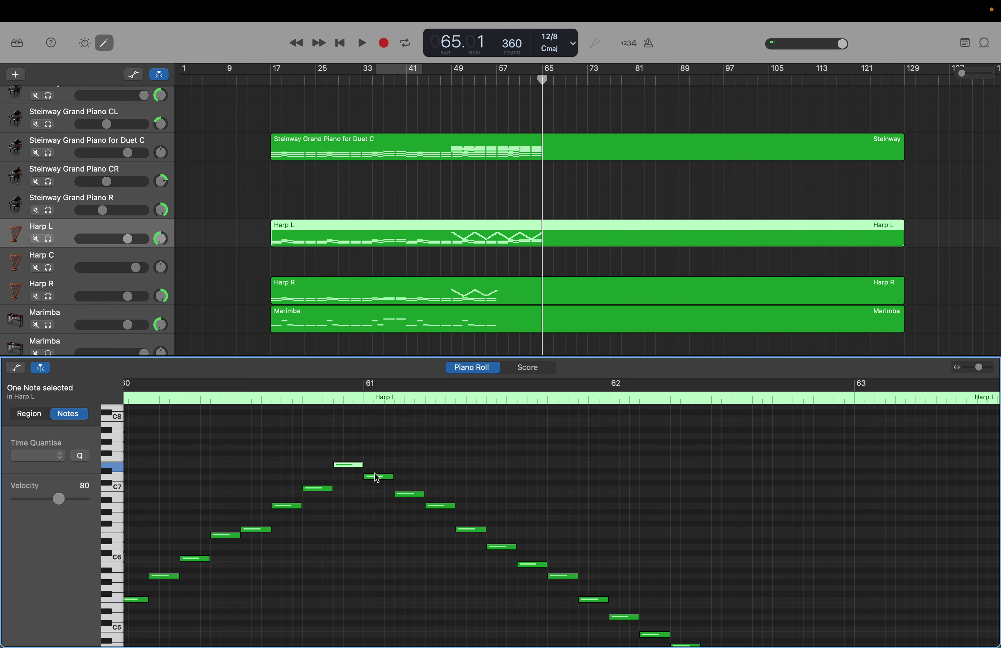
Step: Move the 16 descending Harp L run notes of bars 61 and 62 one note position to the right
mouse_move(377, 478)
scroll(377, 474, "down", 6)
scroll(377, 473, "right", 1)
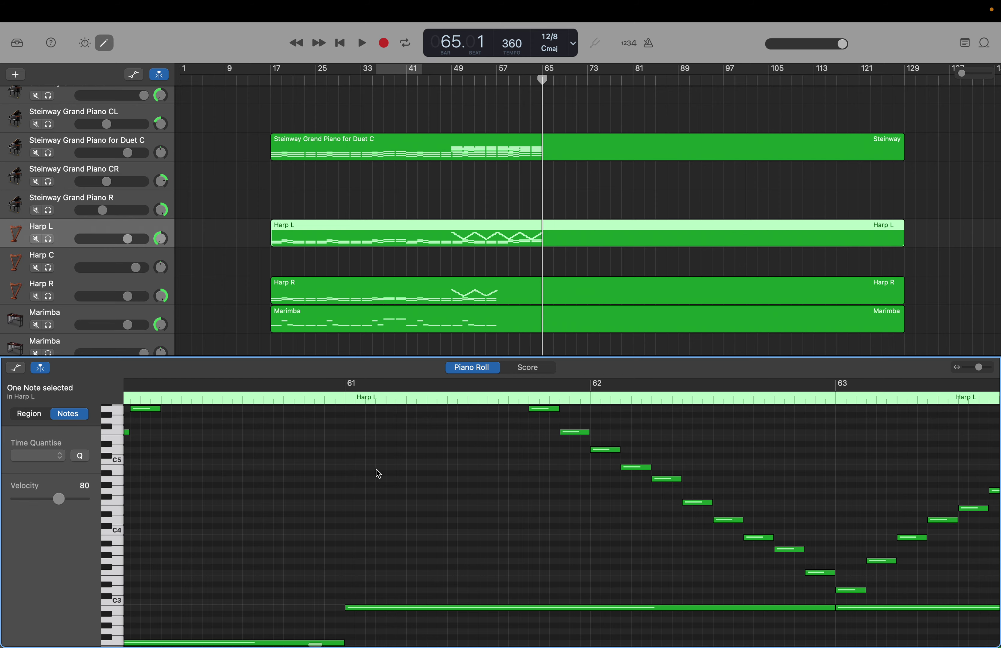
scroll(377, 470, "up", 4)
scroll(377, 469, "up", 2)
left_click_drag(366, 443, 857, 455)
right_click(571, 434)
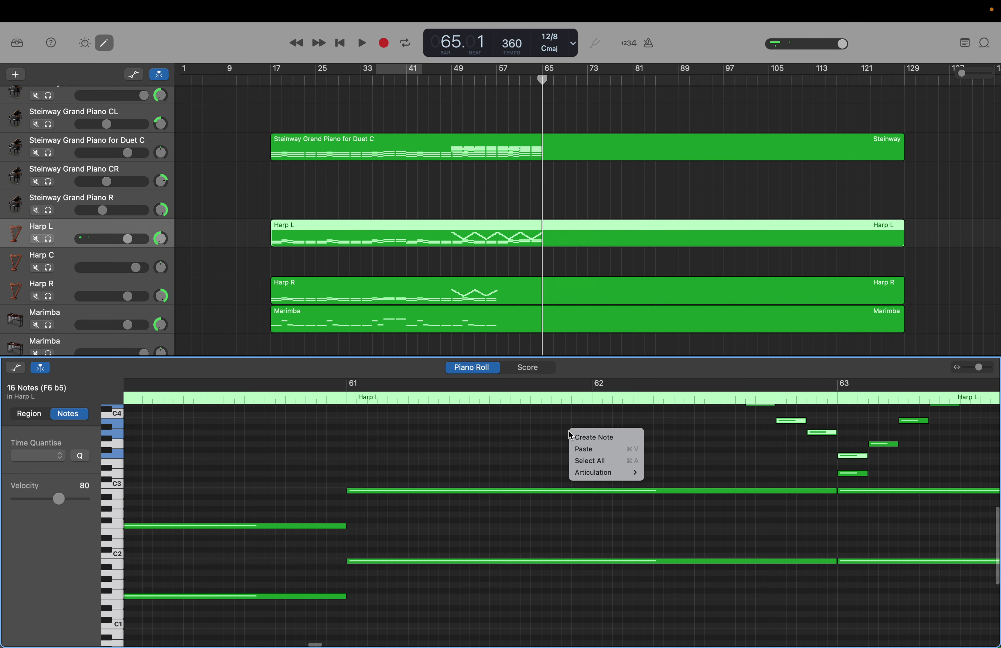
left_click(542, 432)
Step: Create an F7 note at the start of bar 61 to fill the gap in the Harp L run
scroll(542, 432, "up", 10)
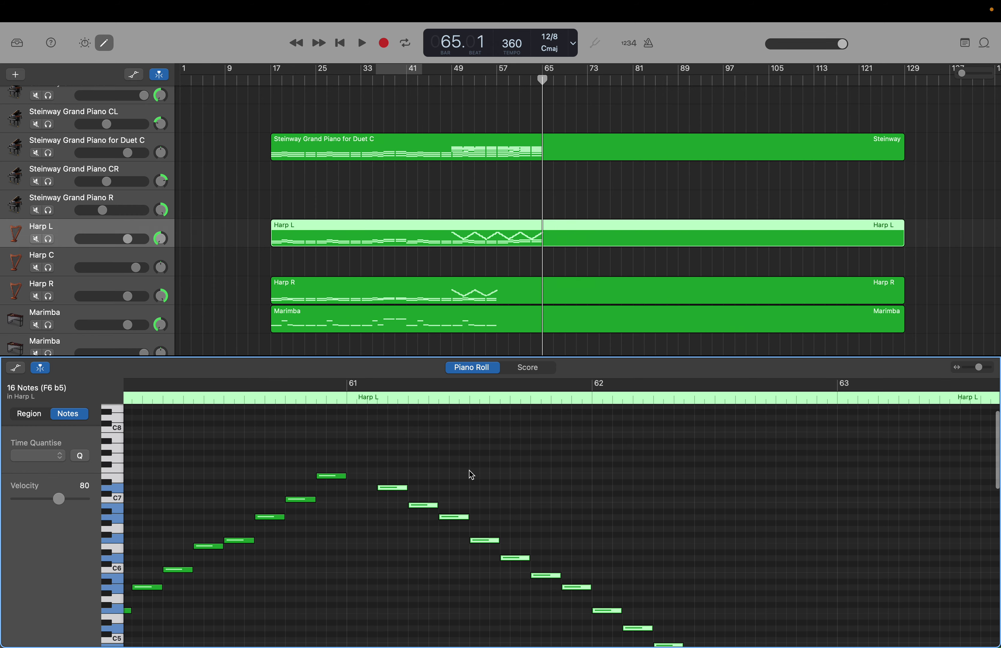
left_click(385, 496)
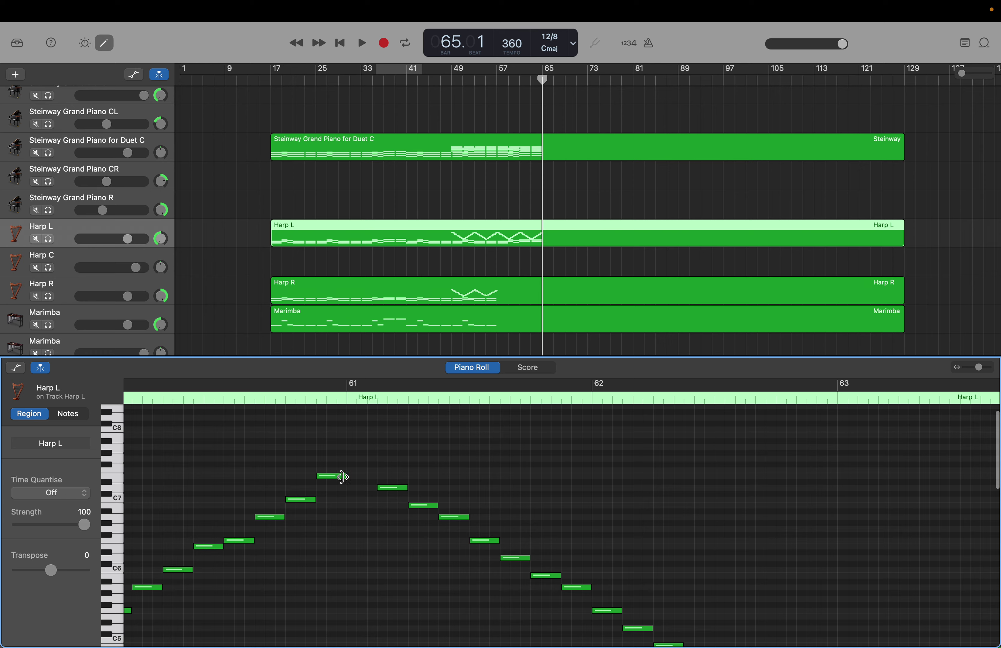
left_click(342, 477)
right_click(351, 475)
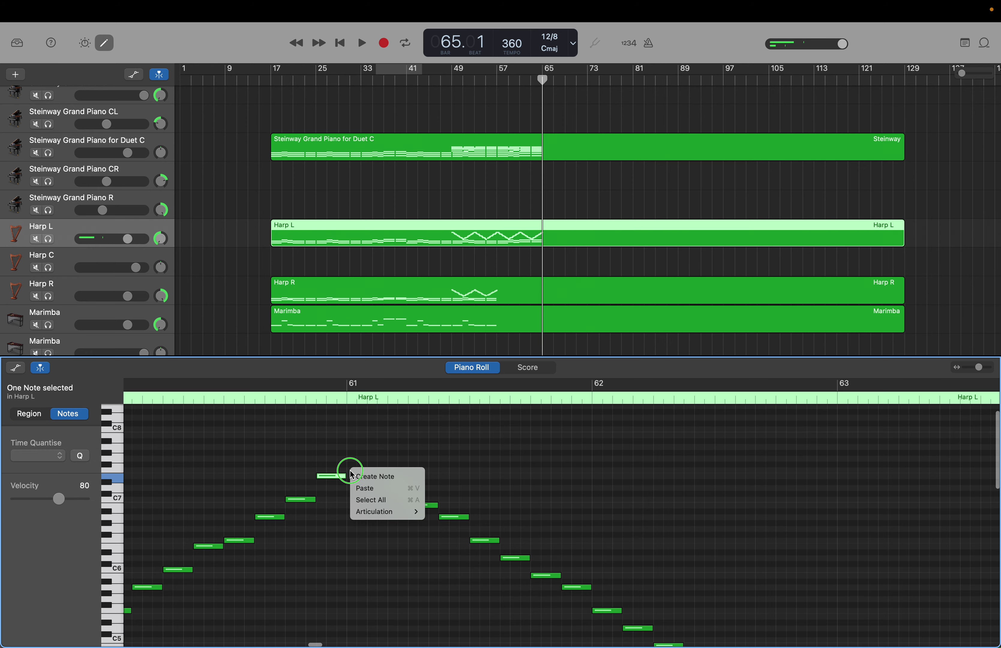
left_click(362, 477)
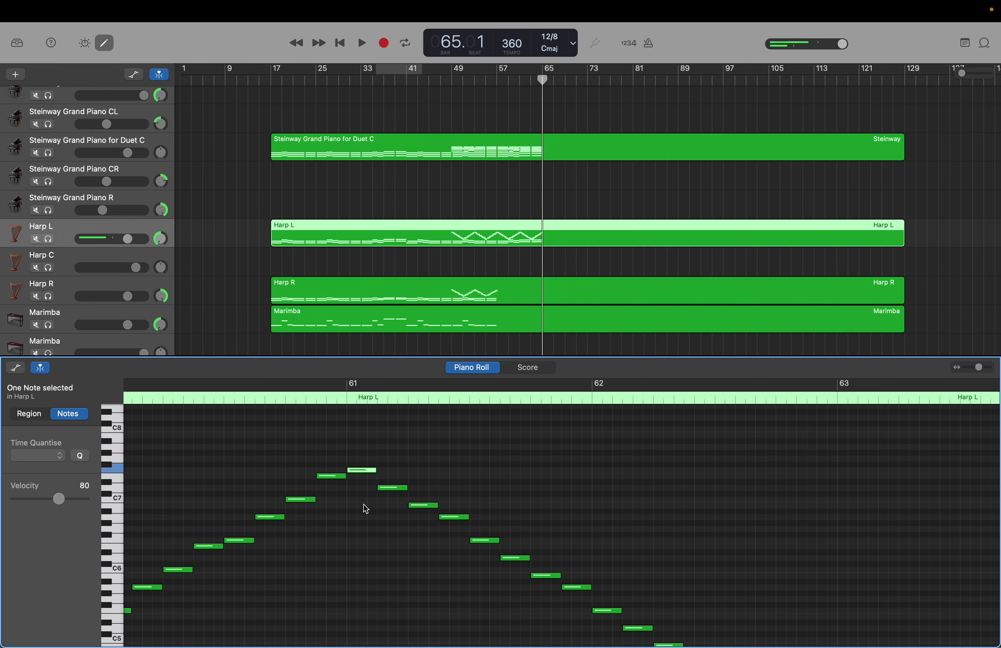
Step: Delete the lower of the two short Harp L run notes at the start of bar 63
scroll(424, 557, "right", 8)
scroll(425, 556, "down", 8)
scroll(424, 553, "down", 2)
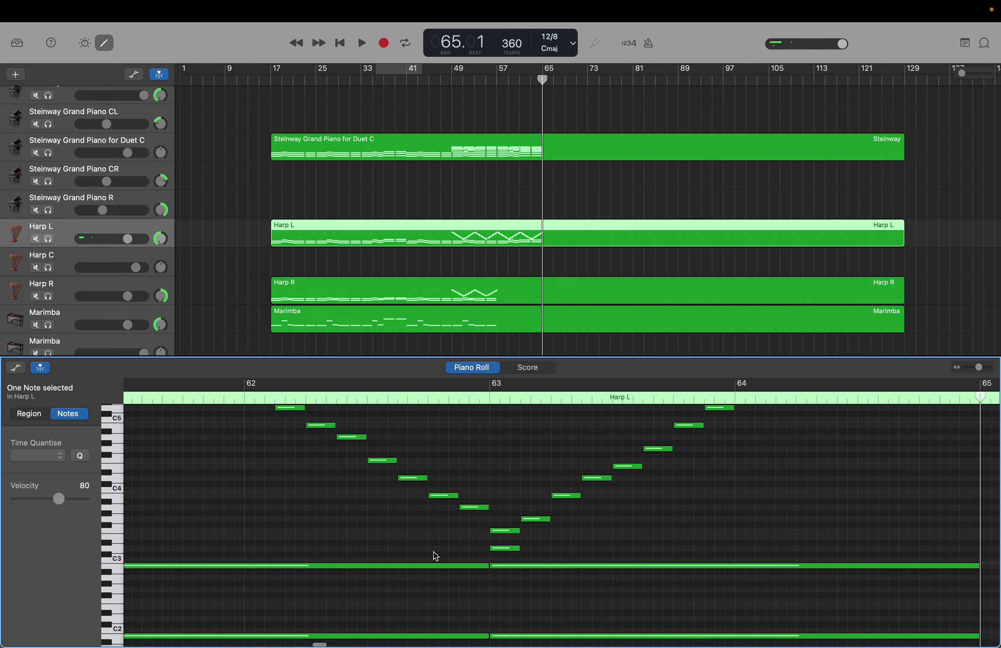
left_click(506, 548)
key("Delete")
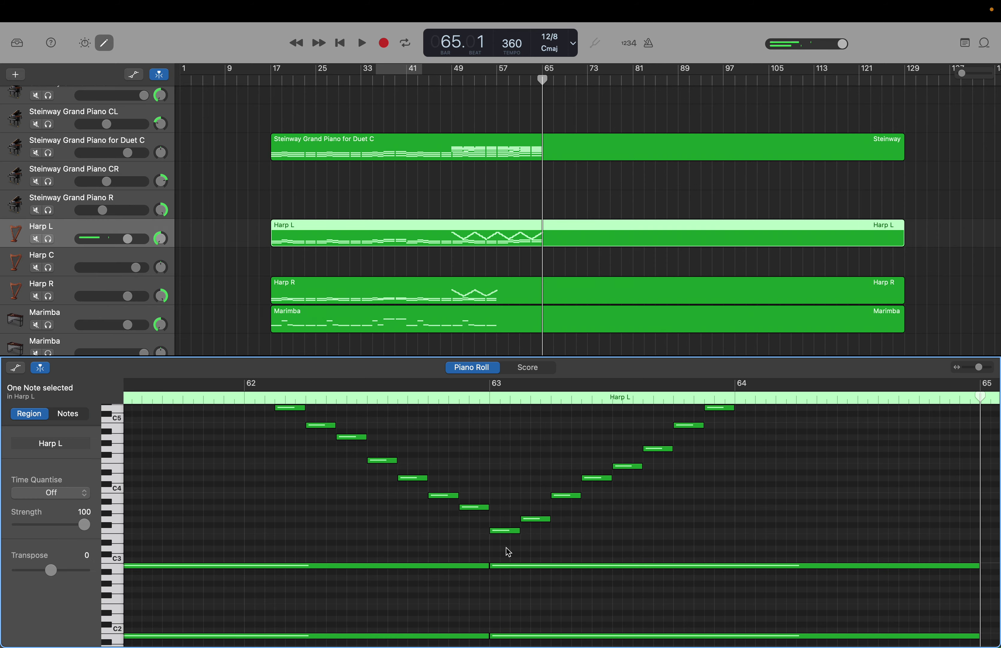
Step: Check the lowest Harp L run notes around bar 63 and raise the second run note of bar 63 to A3
left_click(482, 510)
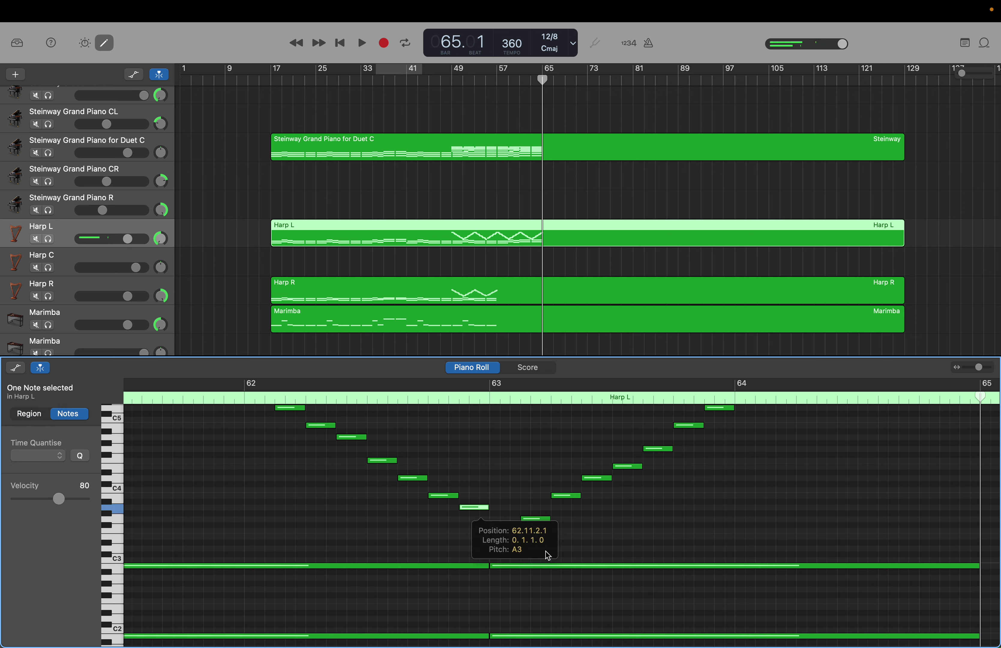
left_click(565, 543)
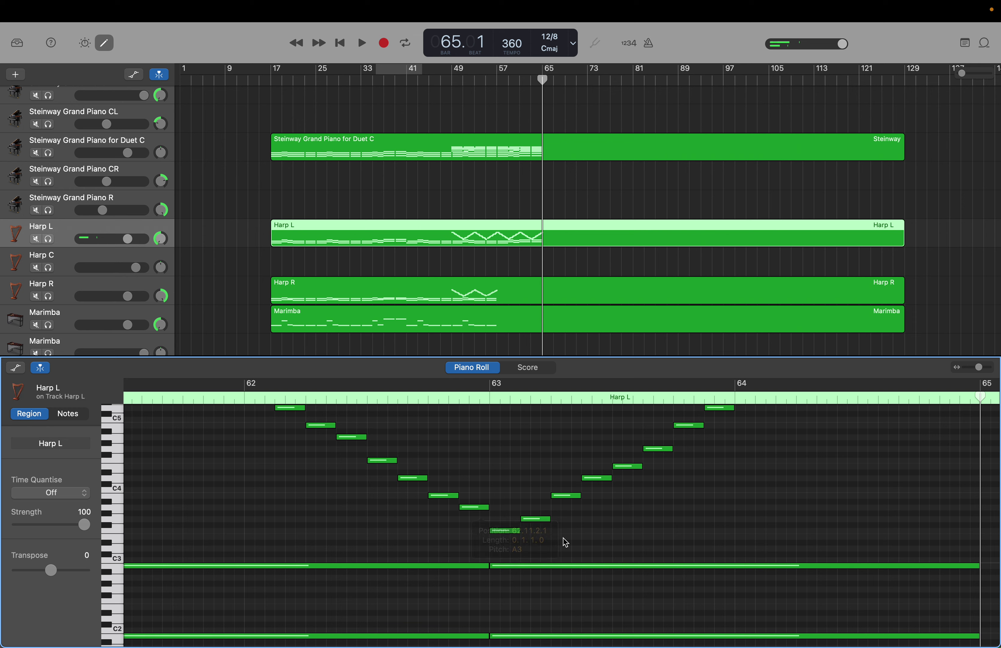
left_click(509, 531)
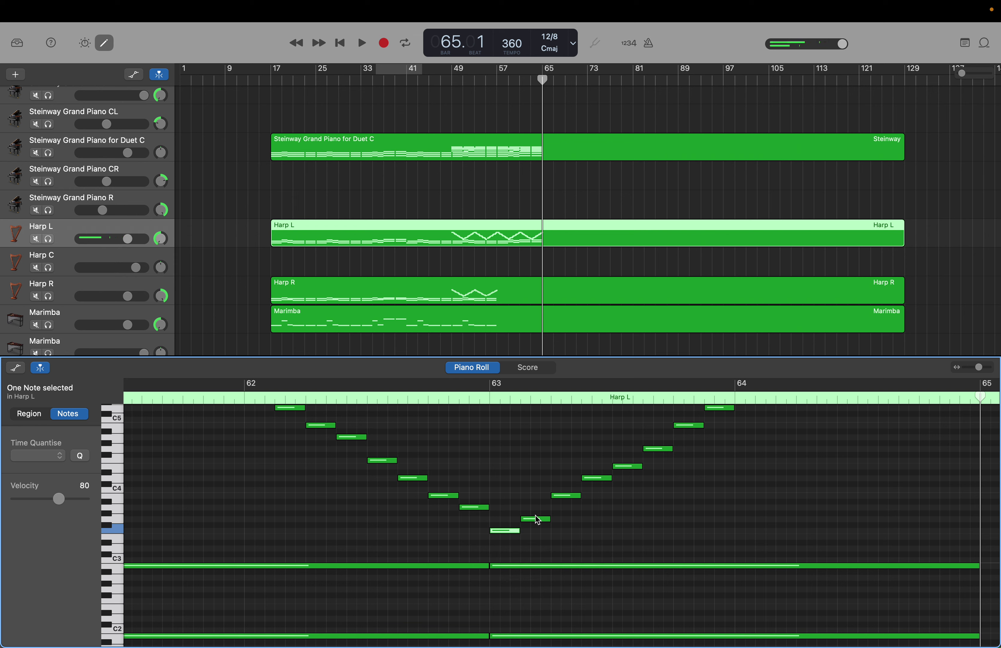
left_click_drag(535, 516, 535, 511)
left_click(567, 498)
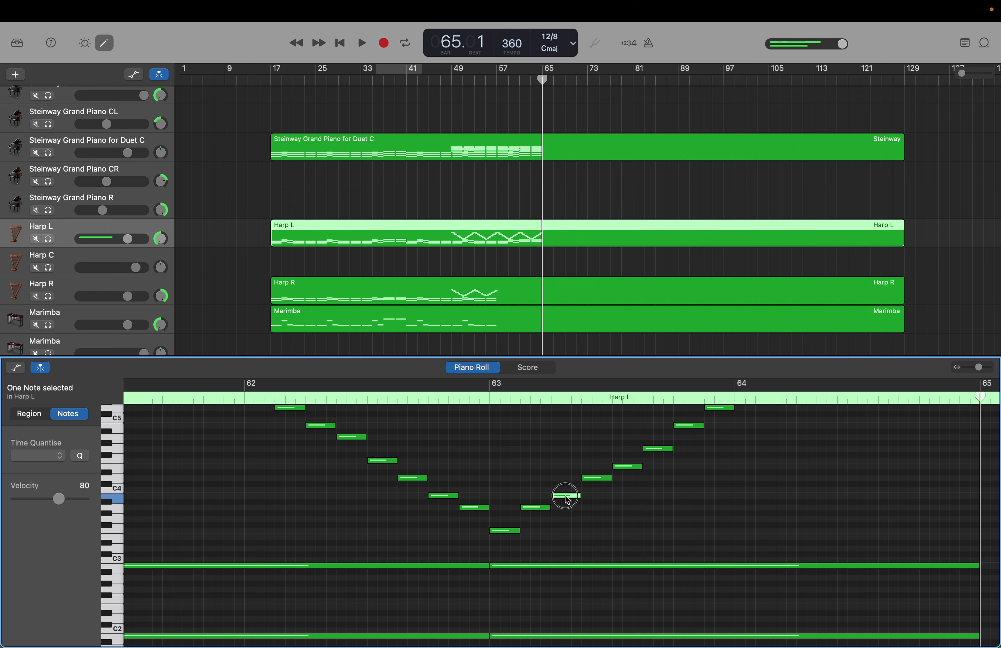
Step: Raise the fifth and sixth Harp L run notes of bar 63 to F4 and A4
scroll(565, 499, "right", 3)
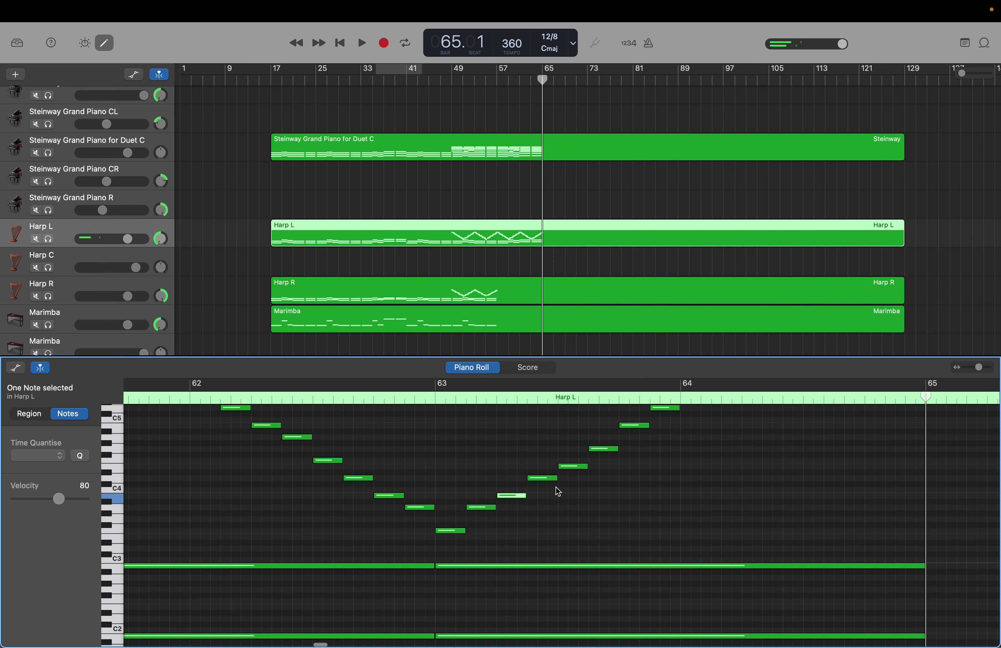
left_click(550, 480)
left_click(573, 467)
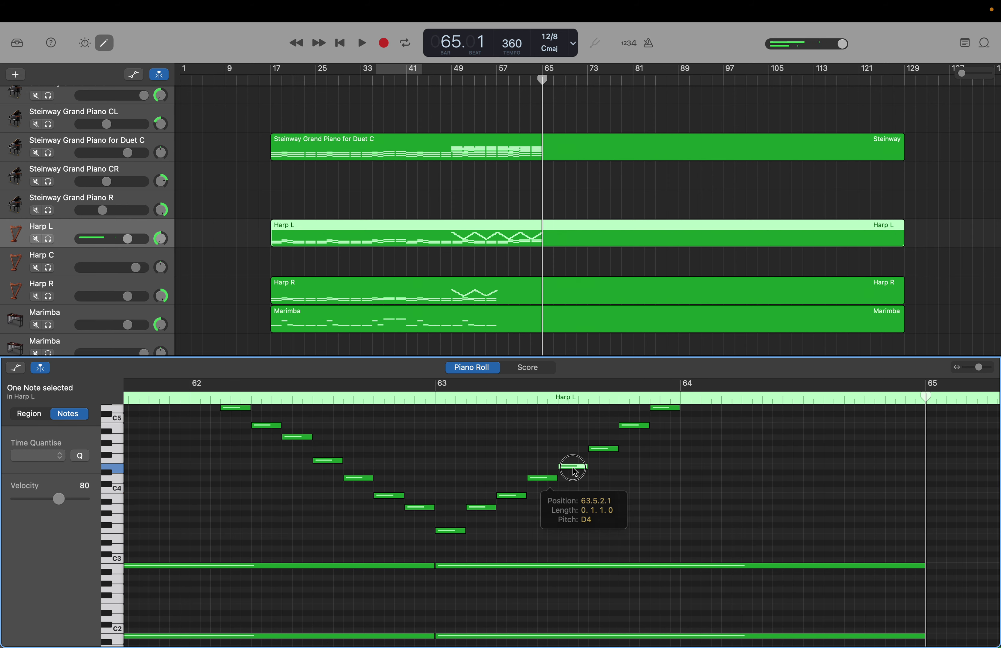
left_click_drag(574, 468, 569, 438)
Step: Raise the first and second Harp L run notes of bar 64 to F5 and A5
scroll(573, 462, "right", 2)
scroll(569, 439, "up", 4)
scroll(570, 439, "right", 1)
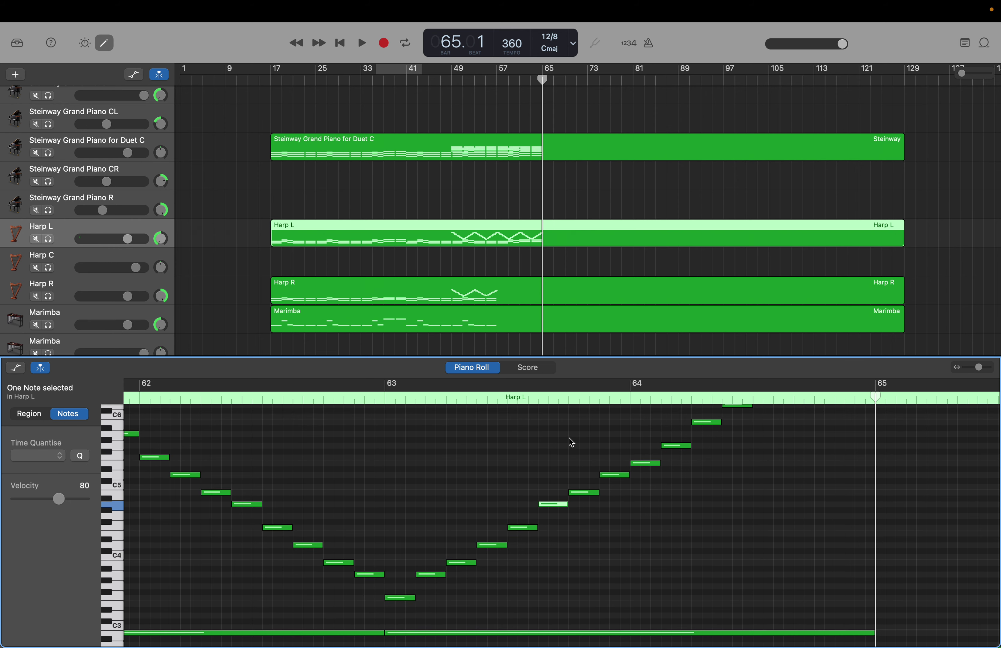
left_click(594, 493)
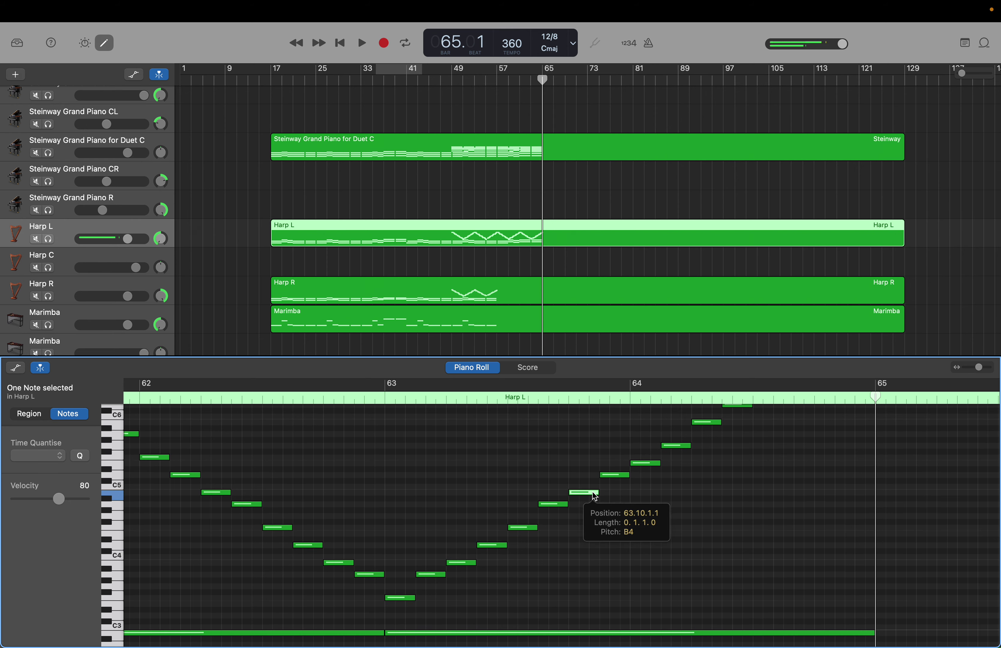
left_click(614, 477)
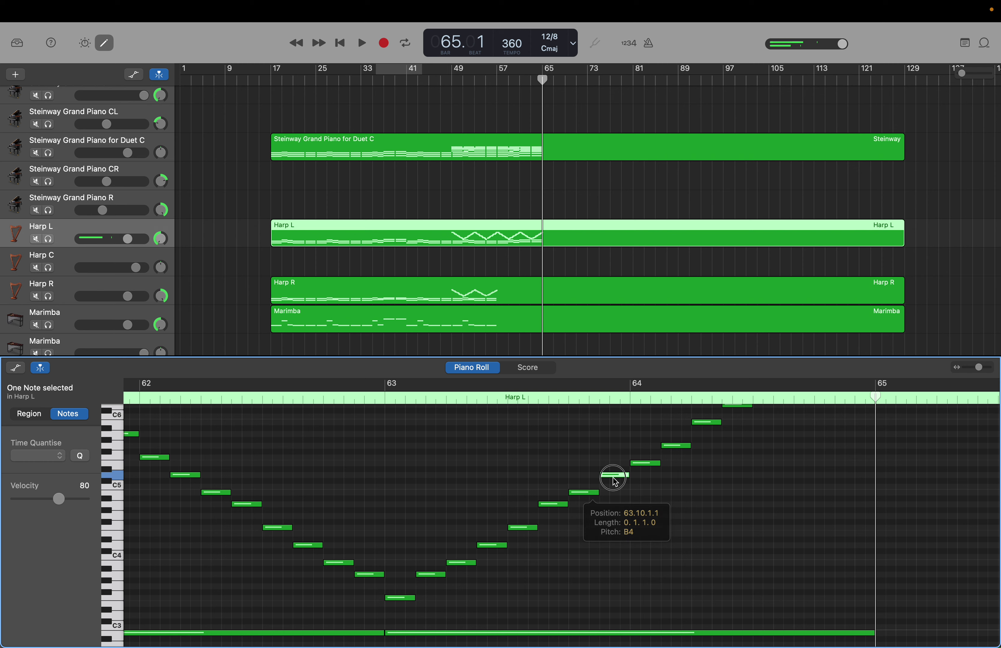
right_click(639, 467)
left_click(634, 465)
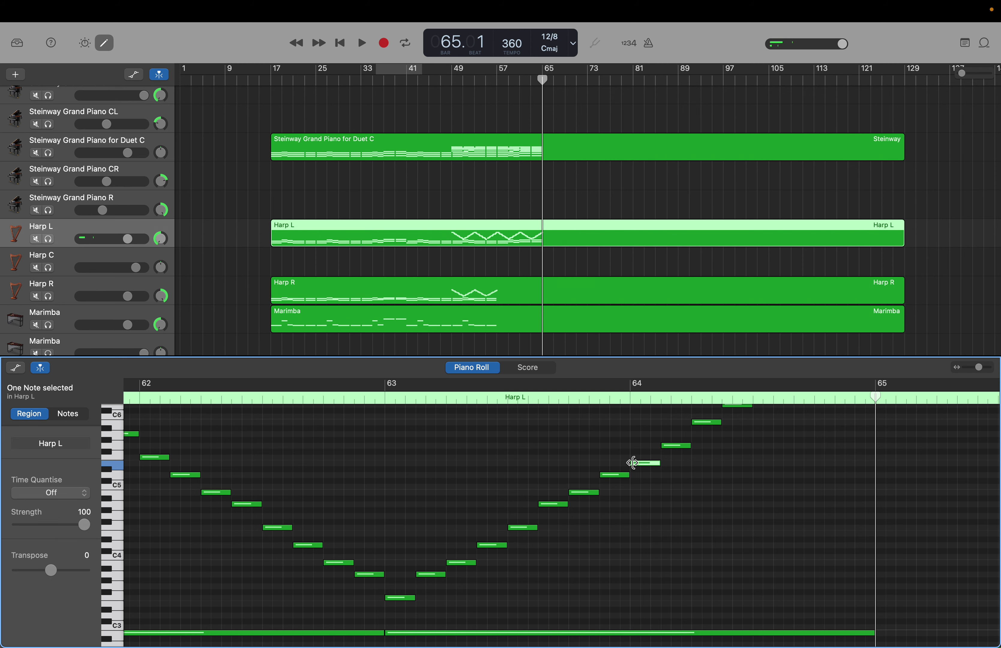
left_click(639, 466)
left_click_drag(639, 467, 639, 460)
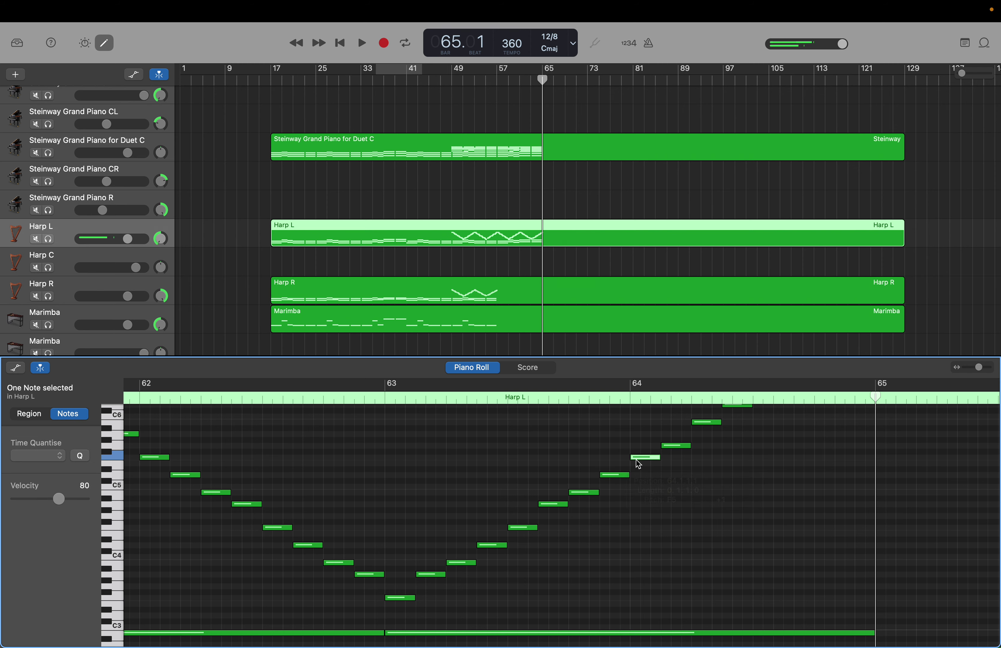
scroll(638, 463, "right", 2)
scroll(639, 463, "up", 1)
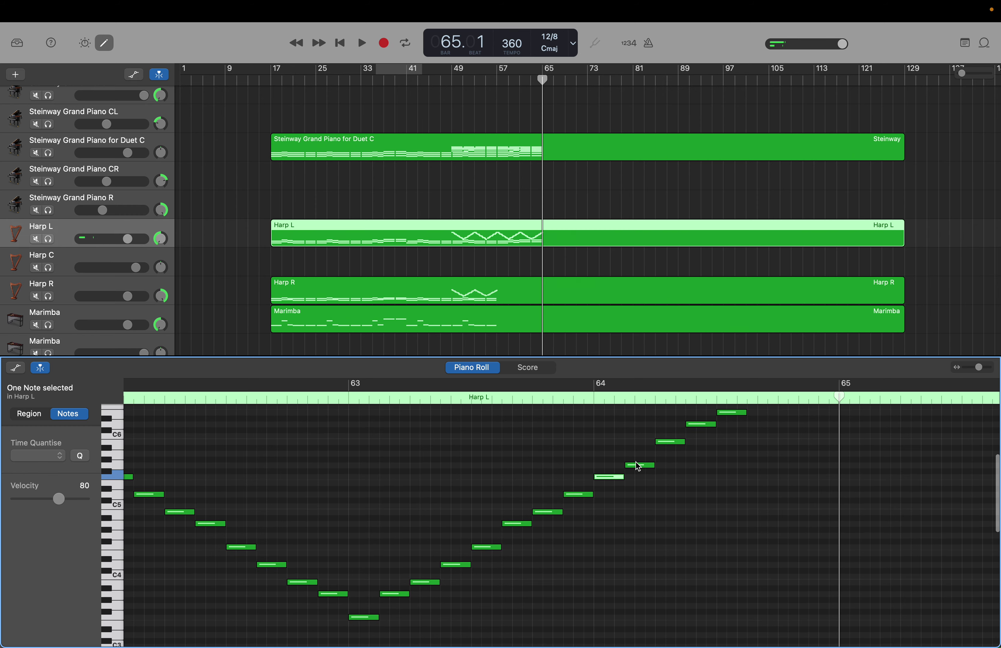
left_click_drag(638, 464, 636, 454)
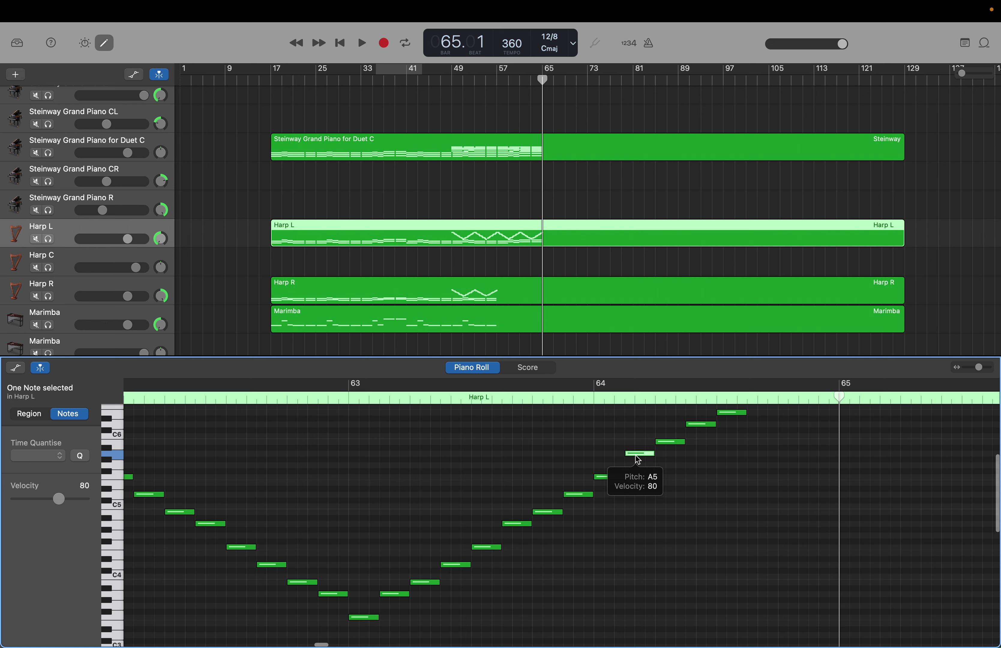
Step: Raise the fifth and sixth Harp L run notes of bar 64 to F6 and A6
right_click(664, 445)
left_click(658, 443)
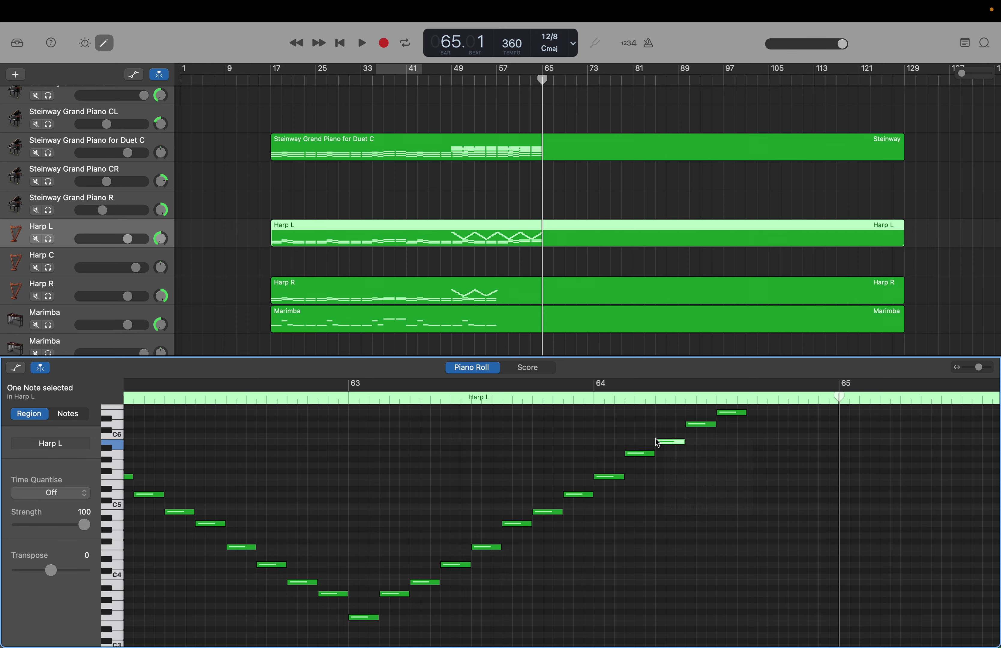
scroll(687, 435, "up", 3)
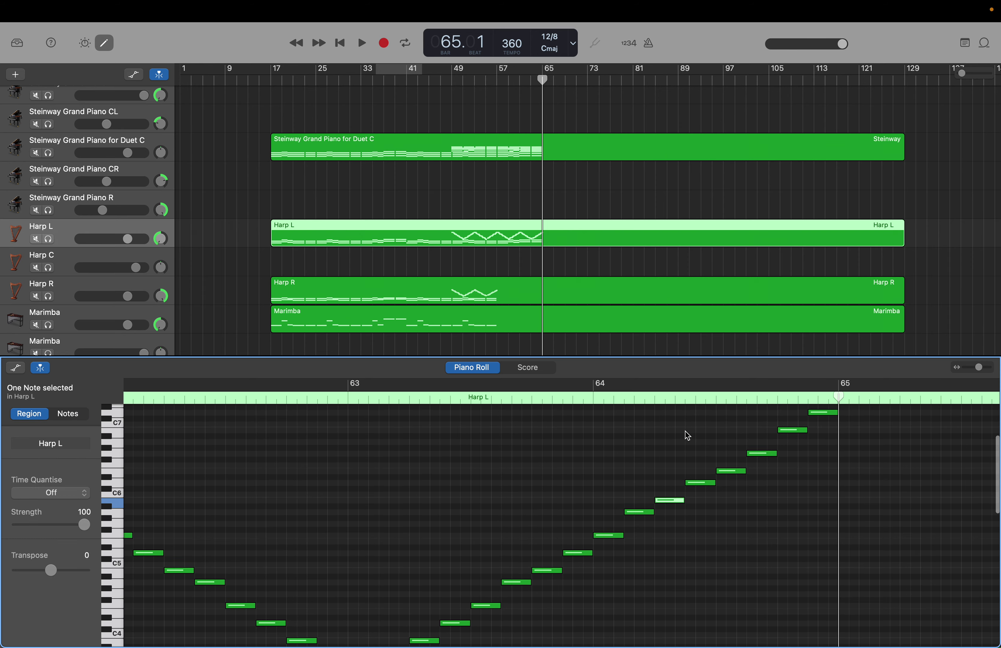
left_click_drag(725, 475, 754, 444)
left_click(755, 454)
scroll(754, 445, "up", 3)
scroll(761, 452, "right", 1)
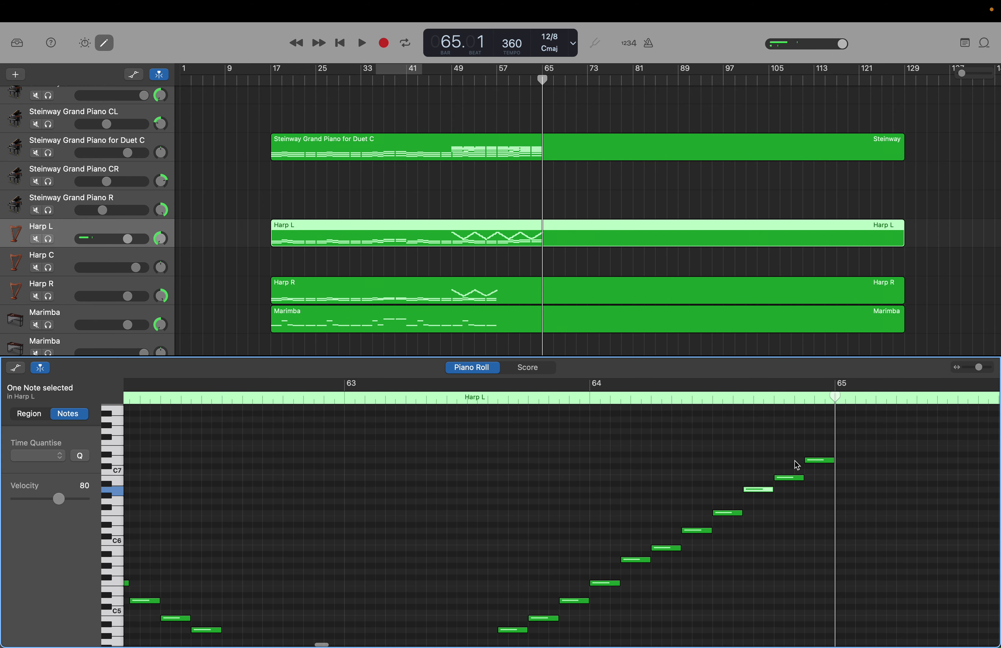
left_click(811, 459)
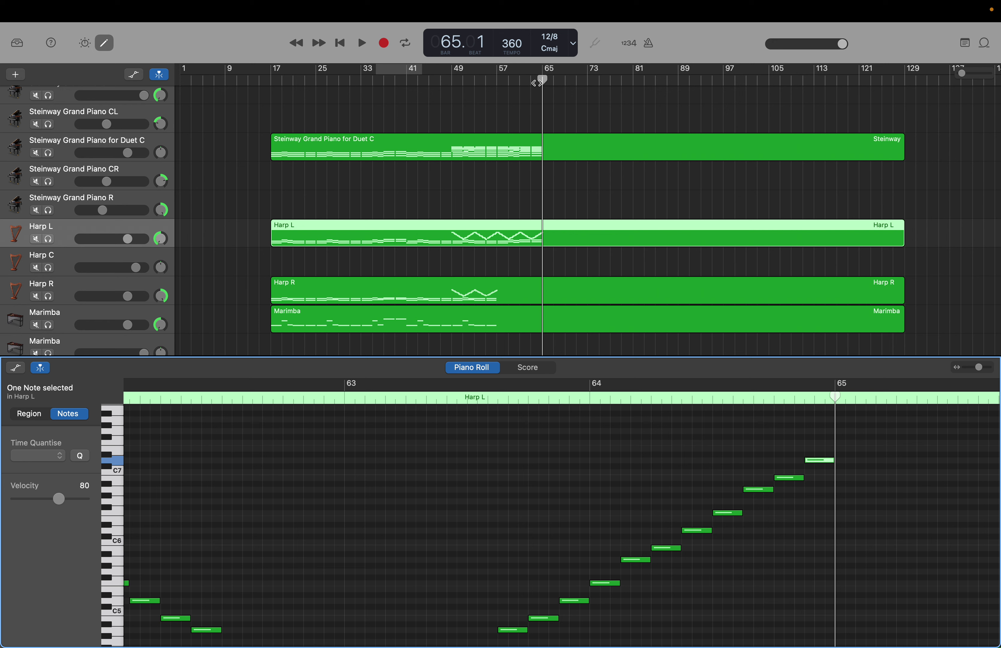
Step: Repeat all Harp R notes from bars 49 to 56 so the copy starts at bar 57
left_click_drag(538, 83, 498, 82)
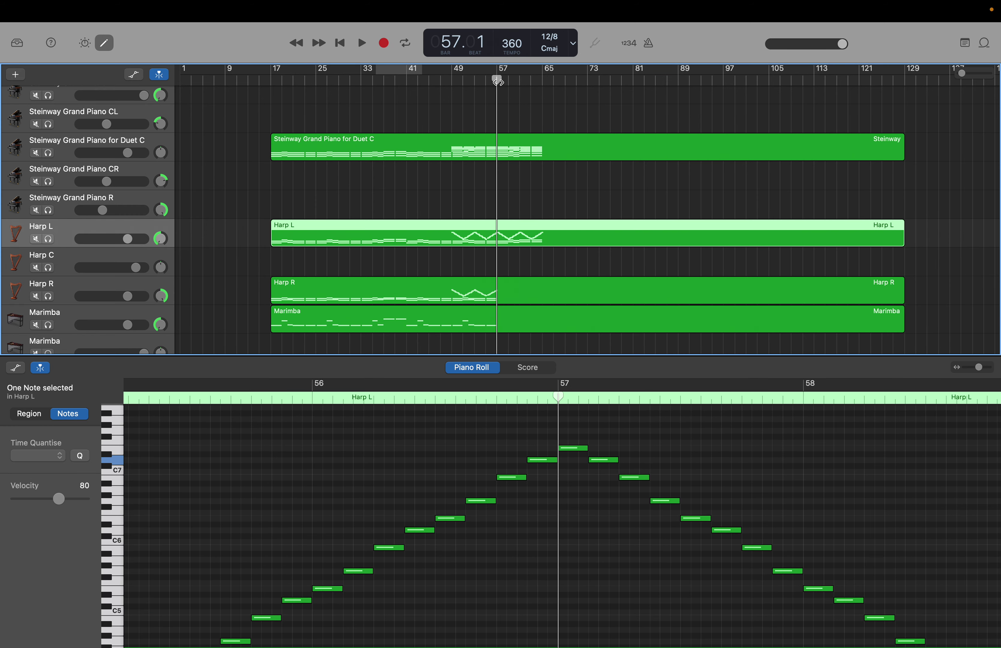
left_click(519, 286)
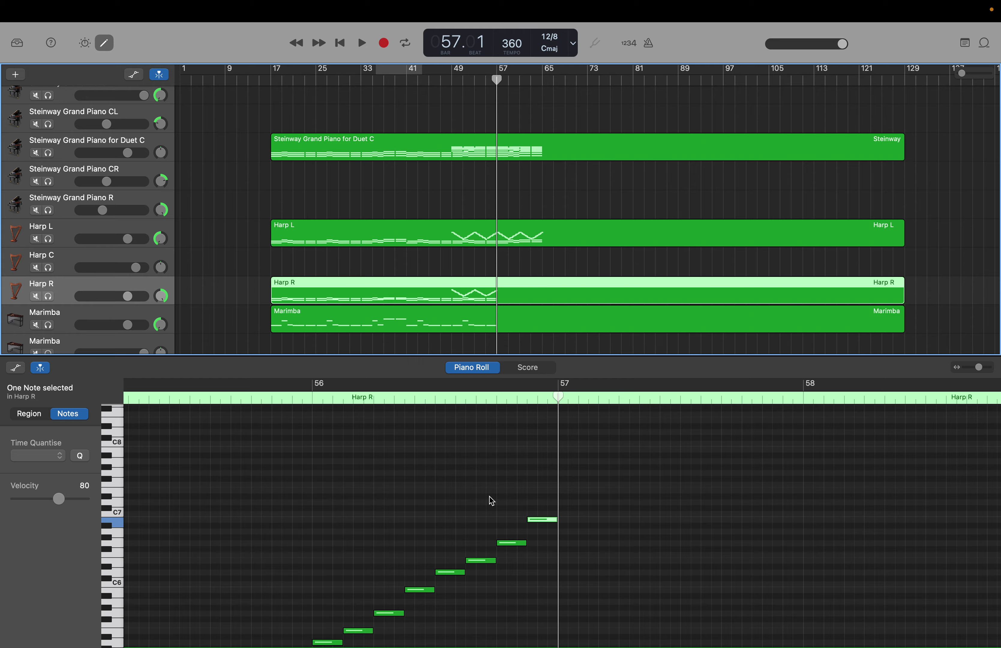
scroll(490, 496, "left", 10)
scroll(492, 501, "left", 5)
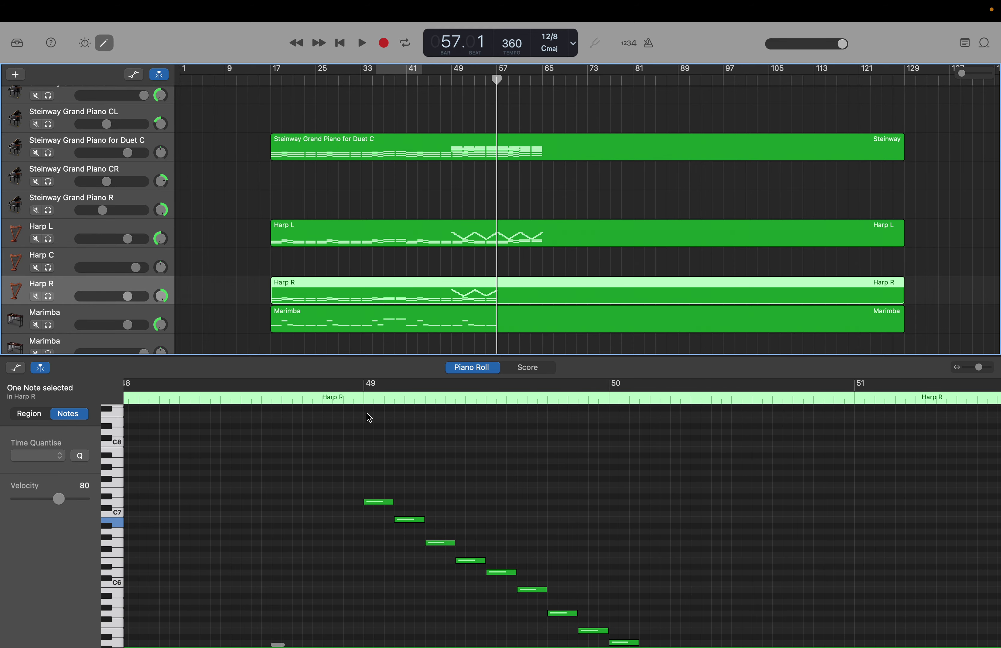
left_click_drag(367, 413, 994, 645)
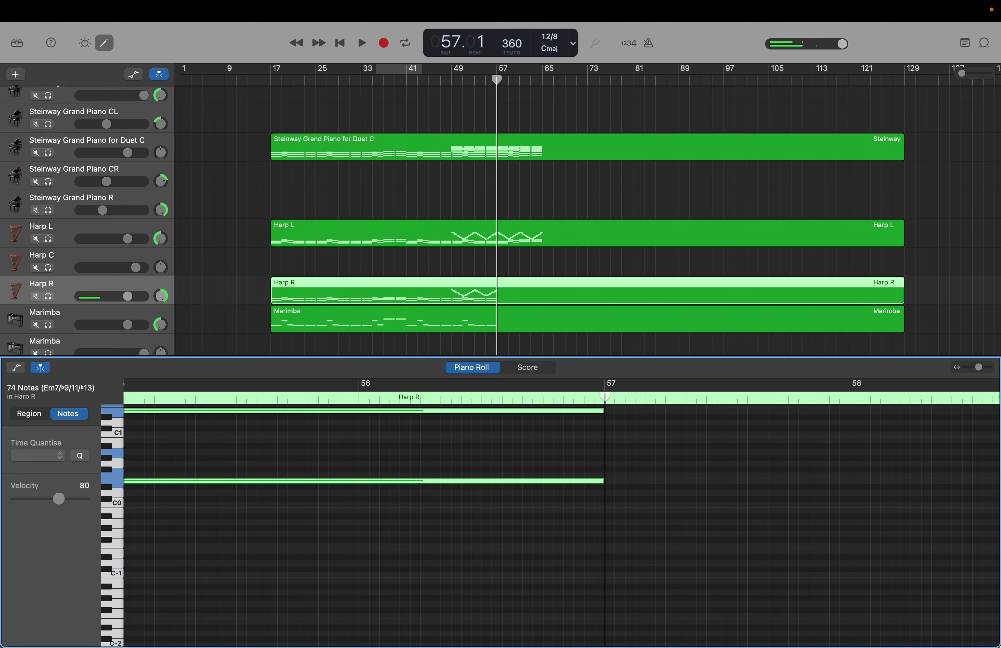
key("super+r")
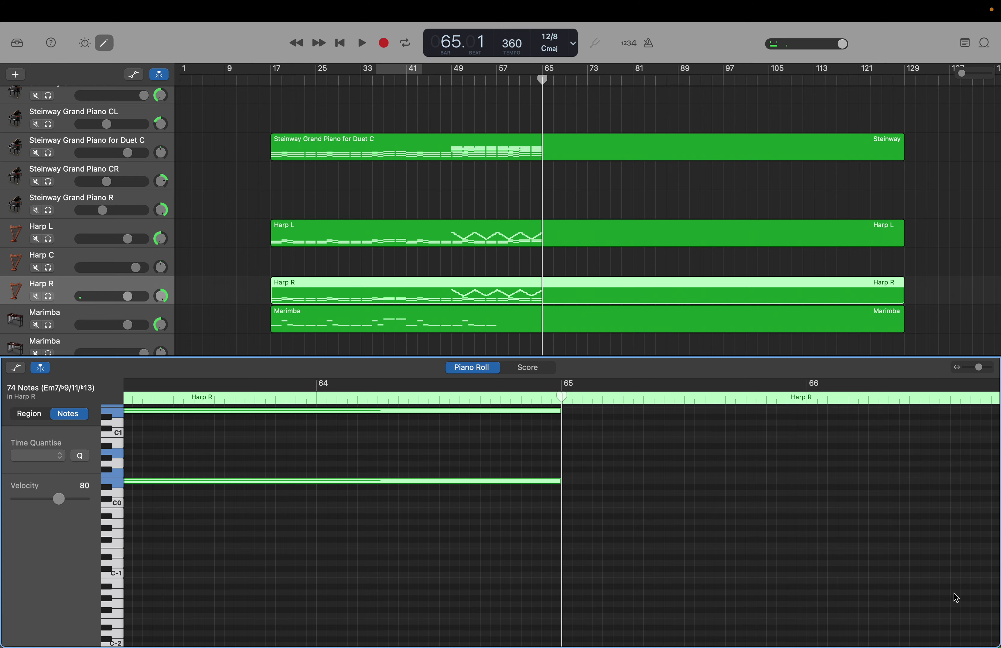
Step: Raise the four long Harp R bass notes of bars 61 to 64 by seven semitones, to B0 and B1
scroll(557, 436, "up", 2)
scroll(557, 436, "left", 5)
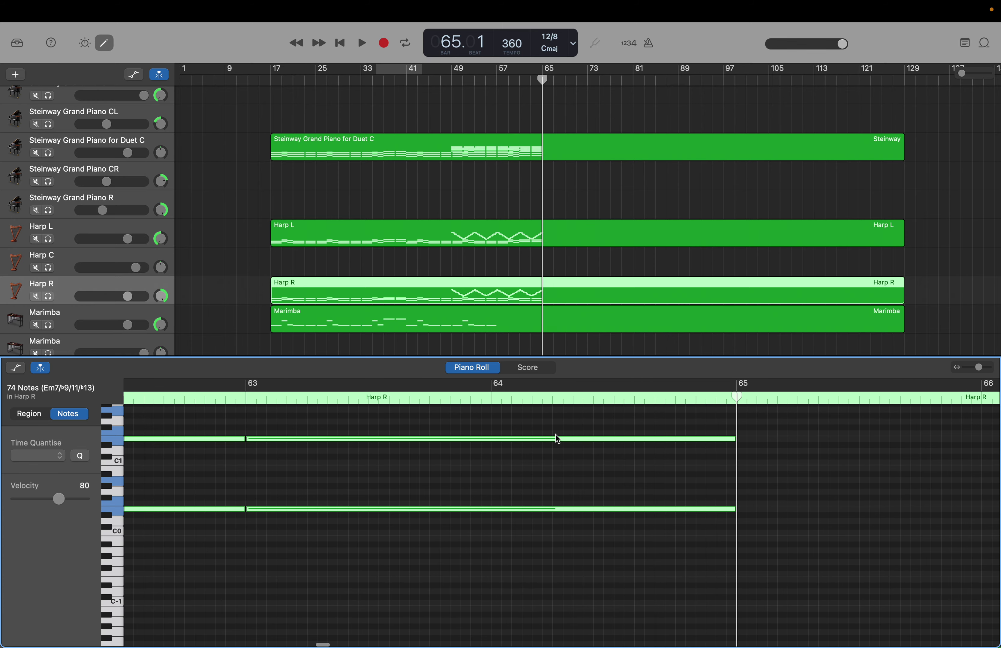
scroll(555, 435, "left", 5)
scroll(556, 435, "up", 3)
left_click(555, 435)
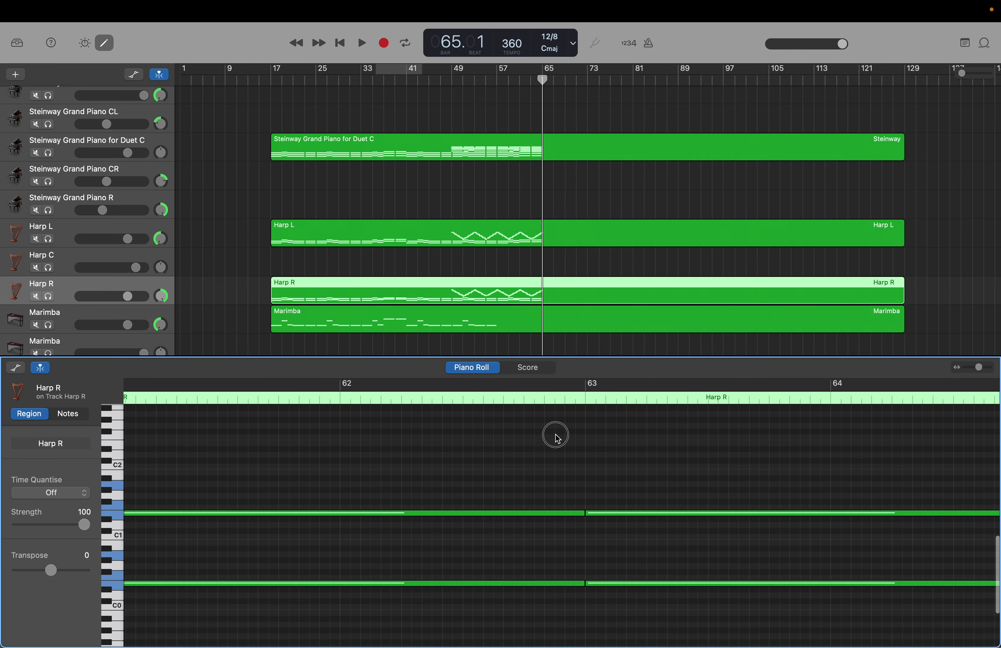
left_click_drag(437, 453, 637, 618)
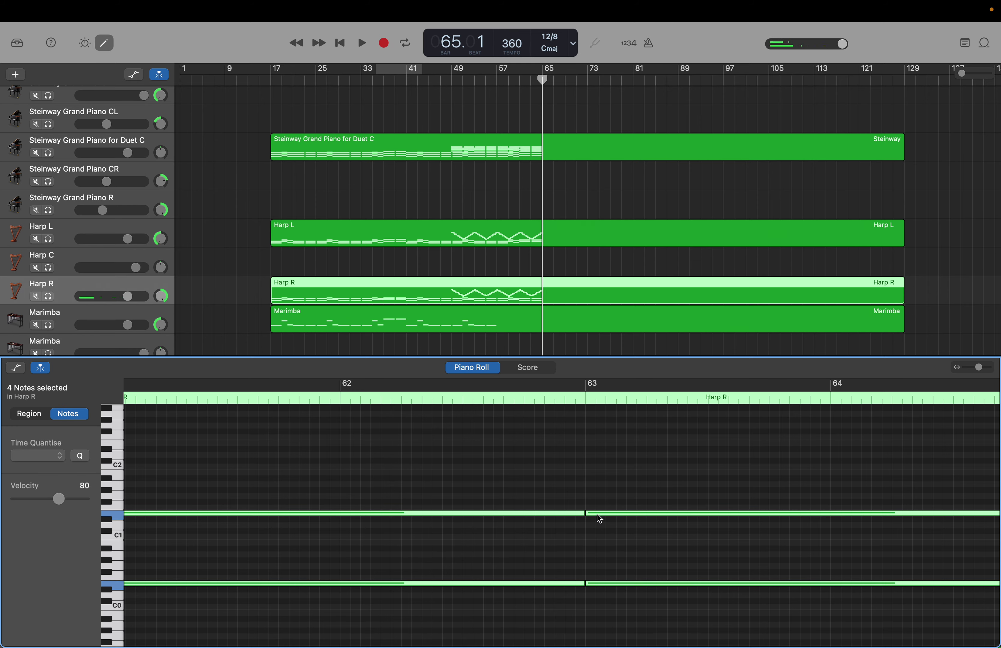
left_click_drag(598, 514, 597, 470)
Step: Check the pitches of the first three Harp R run notes of bar 61
scroll(598, 470, "up", 10)
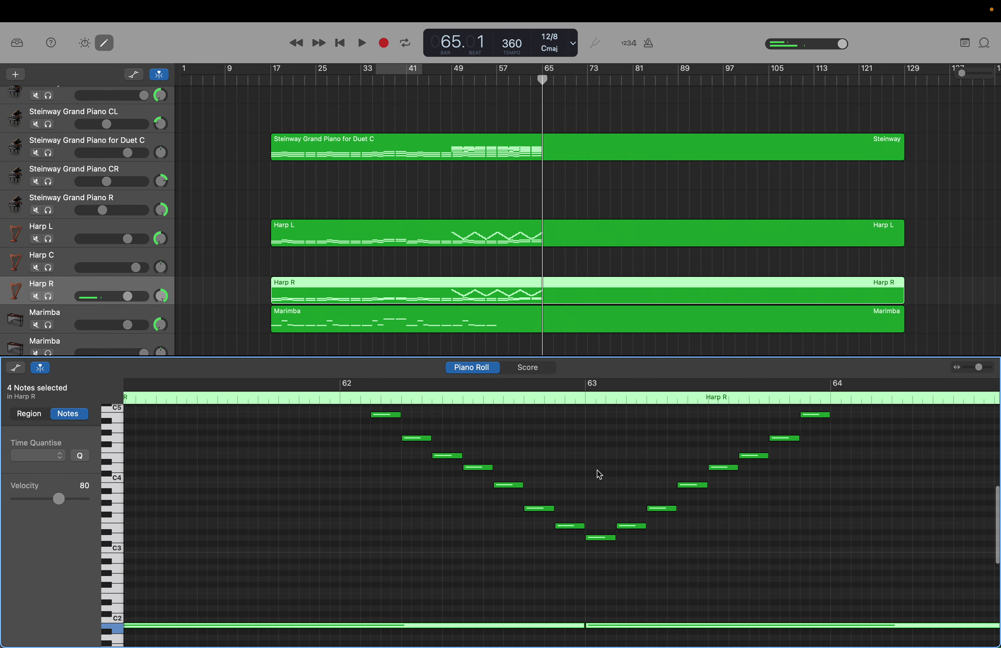
scroll(598, 470, "up", 5)
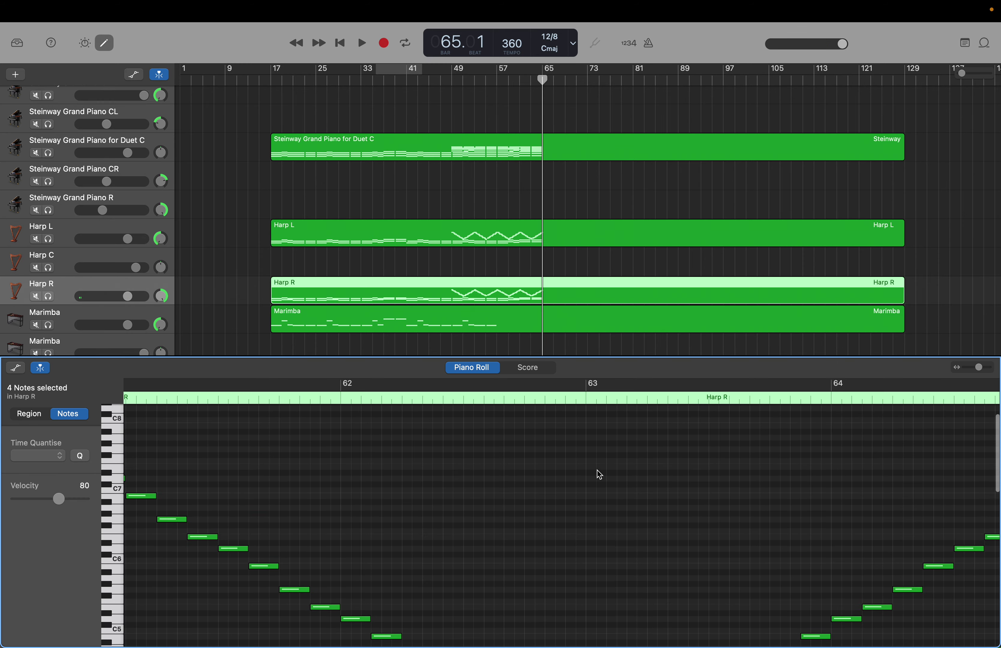
scroll(598, 470, "left", 5)
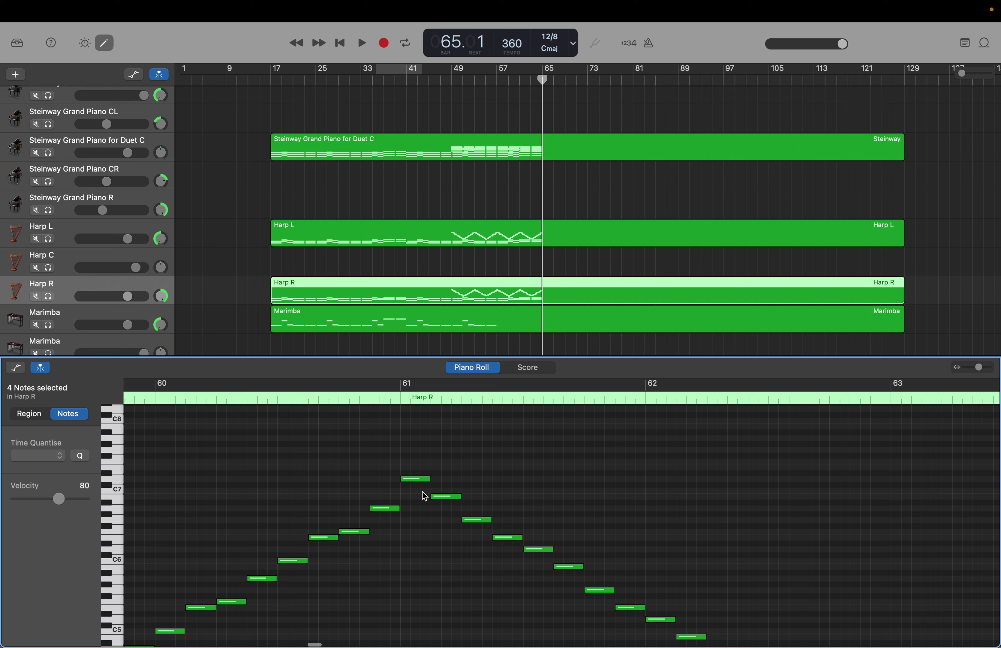
left_click(412, 487)
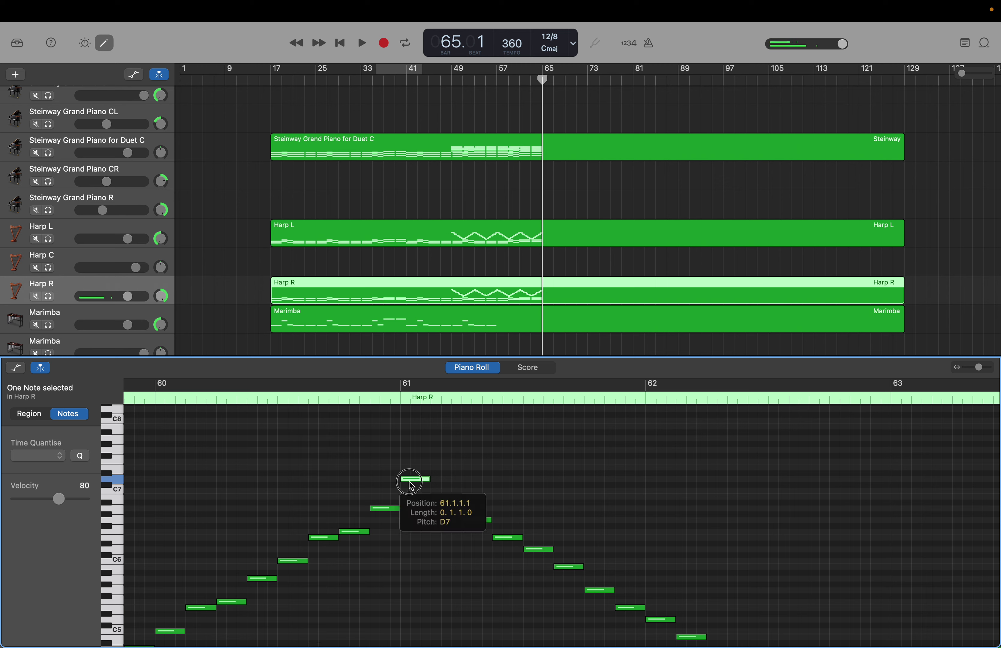
left_click(447, 500)
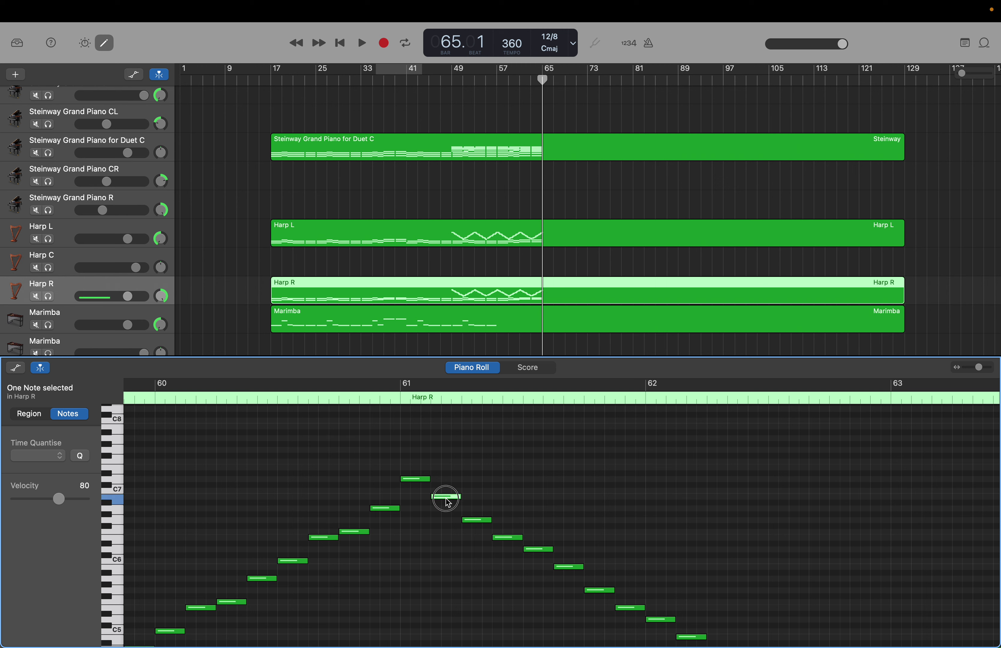
left_click(478, 522)
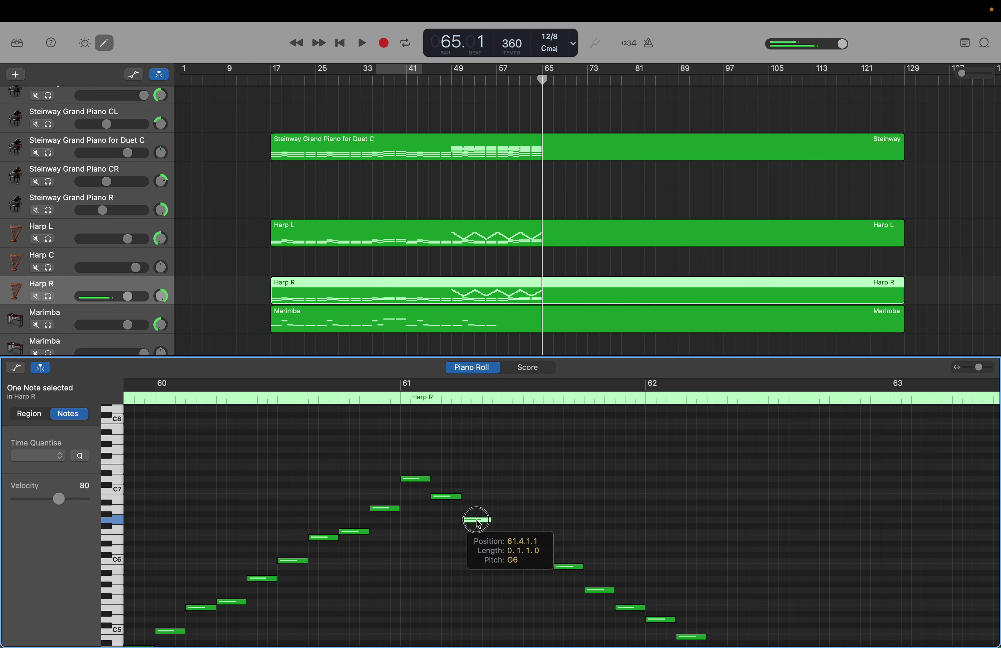
Step: Repitch the descending Harp R notes in bar 61 so the run follows A6, F6, D6, B5 and A5
left_click_drag(478, 522, 501, 532)
left_click(536, 551)
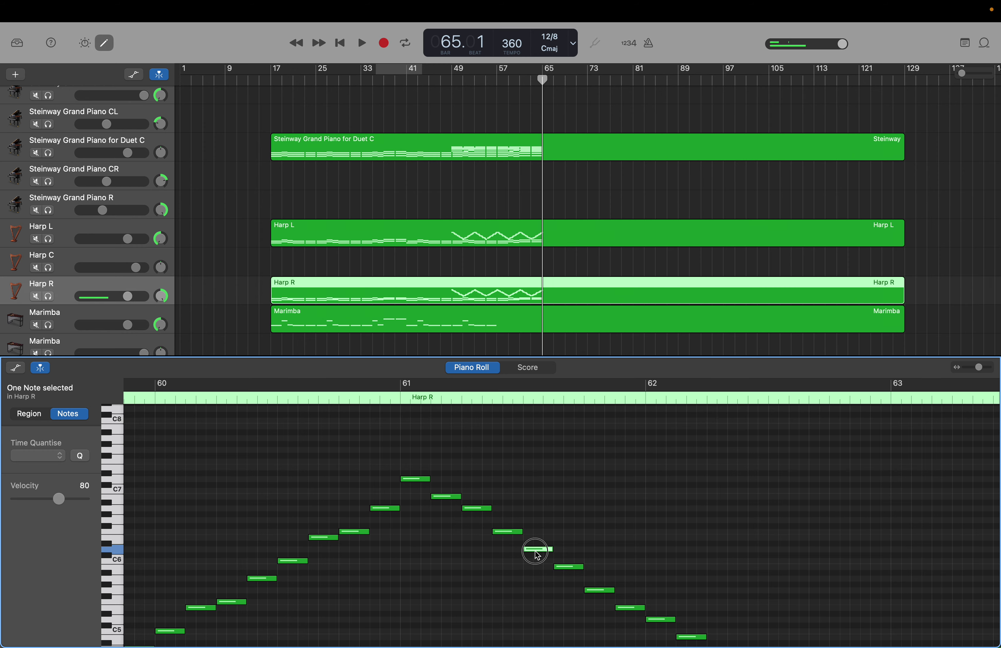
scroll(535, 551, "right", 3)
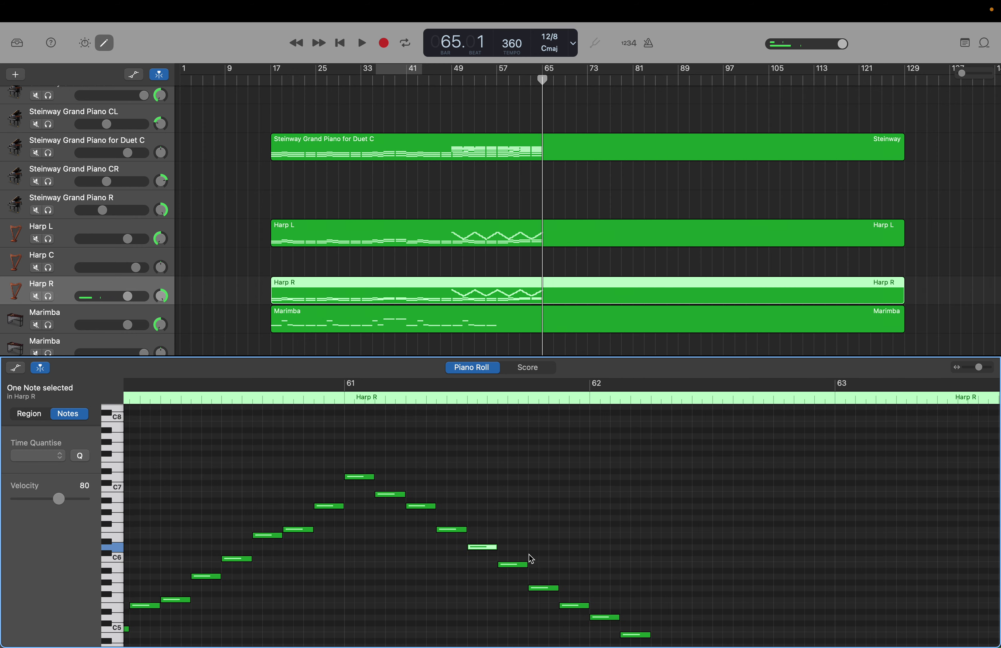
left_click(523, 566)
left_click(542, 588)
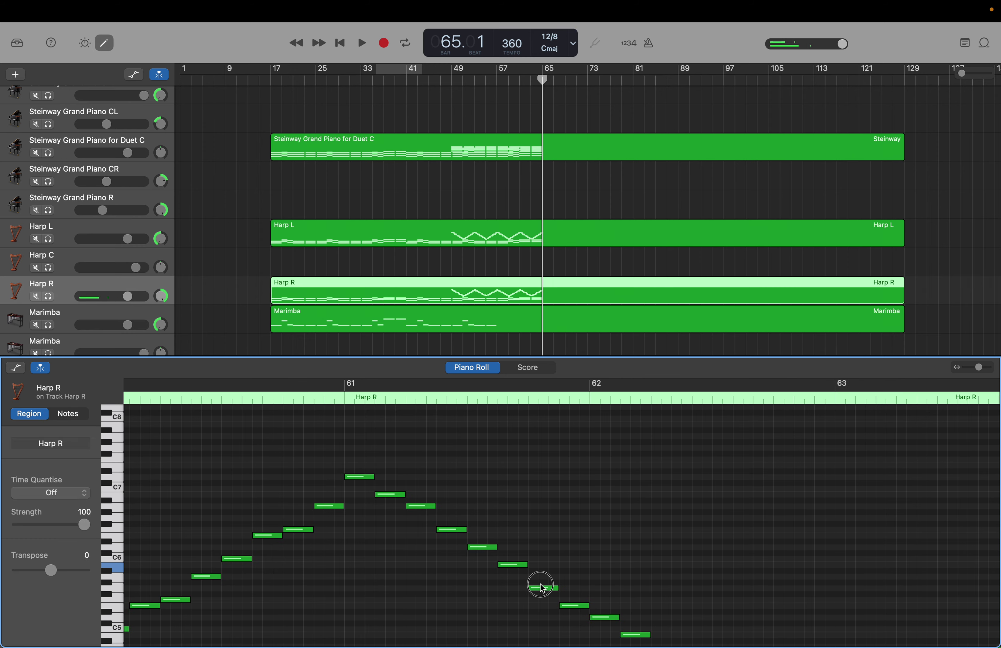
mouse_move(543, 588)
left_mouse_down()
mouse_move(543, 577)
mouse_move(538, 603)
mouse_move(557, 579)
left_mouse_up()
Step: Continue repitching the Harp R descent through bar 62 onto F5, D5, B4, A4, F4, D4, B3, A3 and F3
scroll(543, 583, "right", 2)
scroll(538, 605, "right", 4)
scroll(537, 604, "down", 2)
scroll(539, 606, "down", 2)
scroll(538, 597, "down", 2)
scroll(556, 577, "right", 3)
scroll(557, 578, "down", 2)
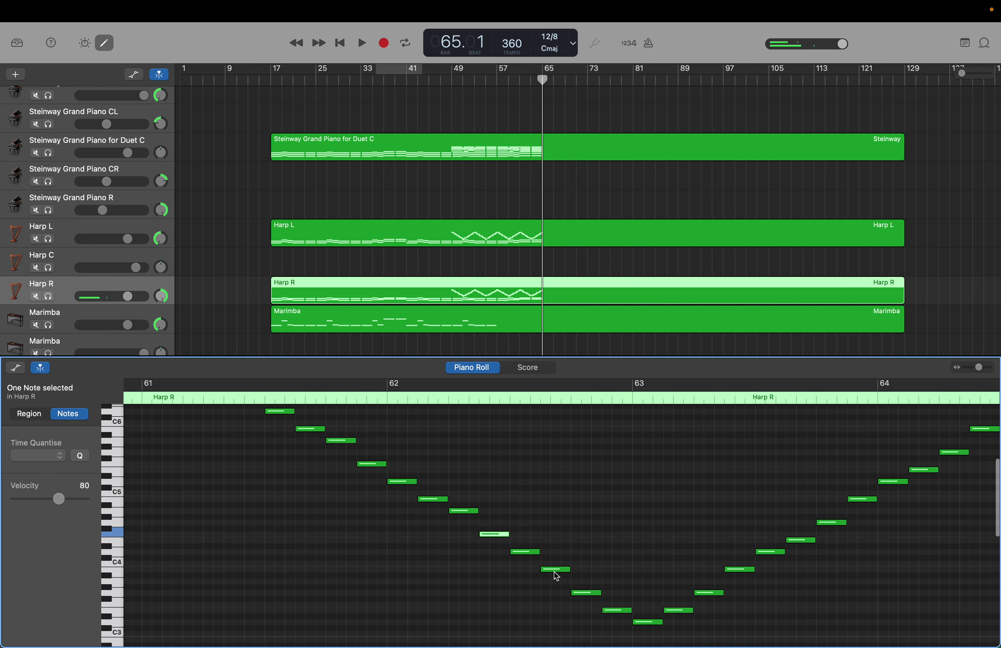
scroll(556, 577, "right", 1)
left_click_drag(583, 594, 615, 606)
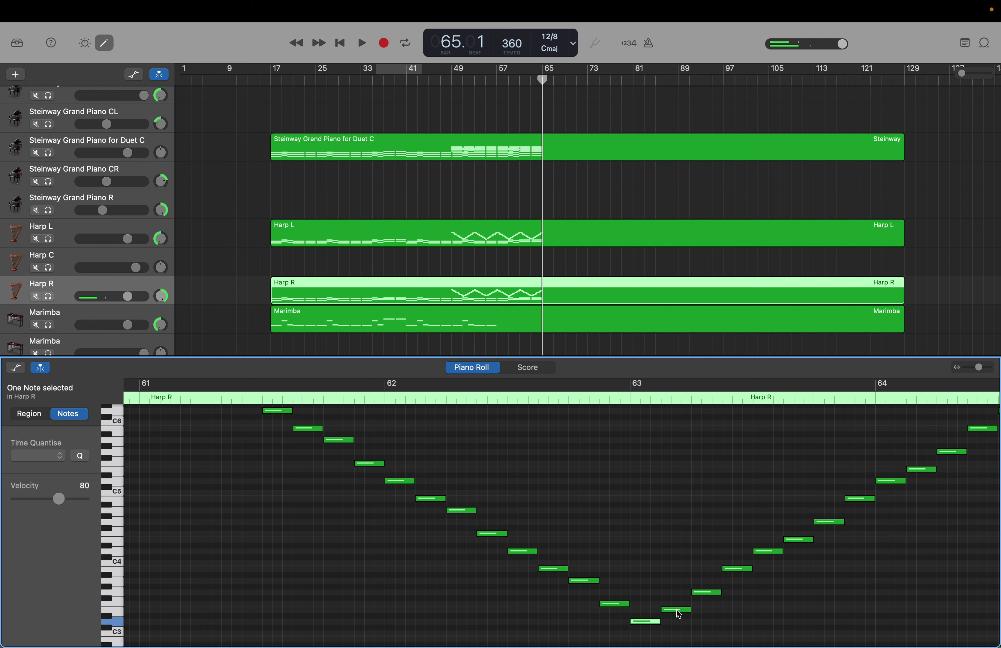
Step: Raise the off-chord notes of the ascending Harp R run in bar 63 to F3, A3, F4 and A4
mouse_move(679, 614)
left_click_drag(679, 614, 706, 587)
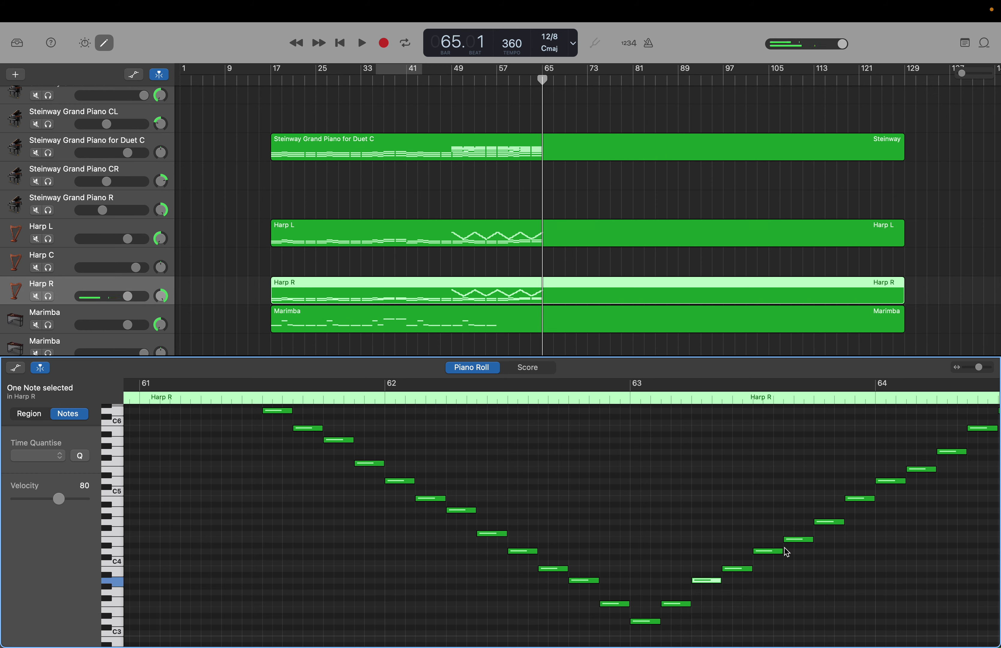
left_click_drag(793, 544, 779, 511)
scroll(787, 538, "right", 3)
scroll(780, 511, "up", 3)
scroll(780, 512, "right", 2)
scroll(780, 512, "right", 1)
scroll(780, 512, "up", 1)
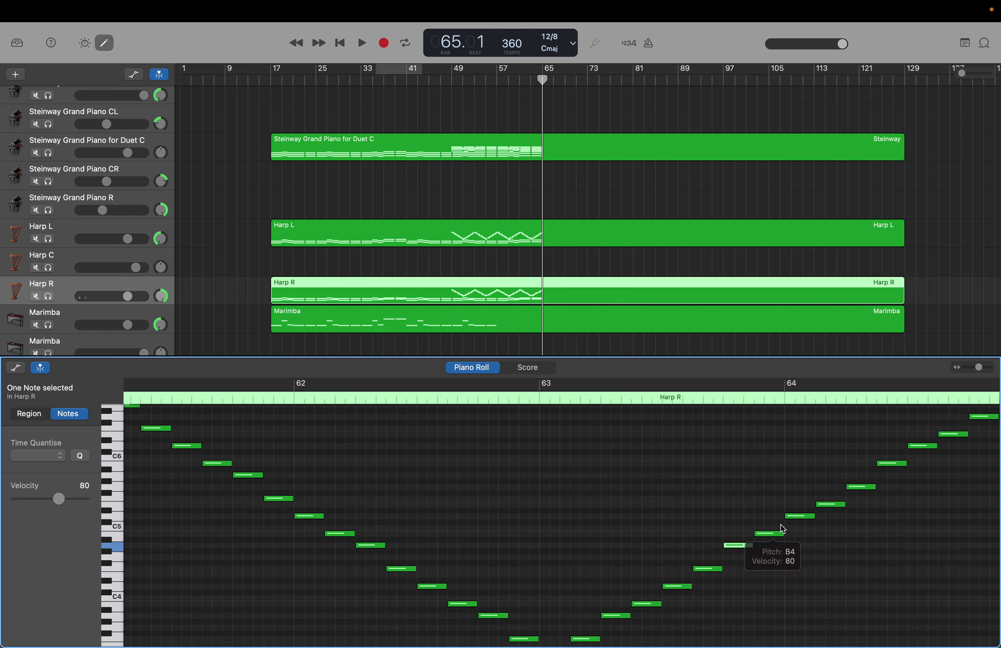
Step: Raise the off-chord notes of the ascending Harp R run in bar 64 to F5, A5, F6 and A6
left_click_drag(827, 510, 859, 476)
left_click(860, 486)
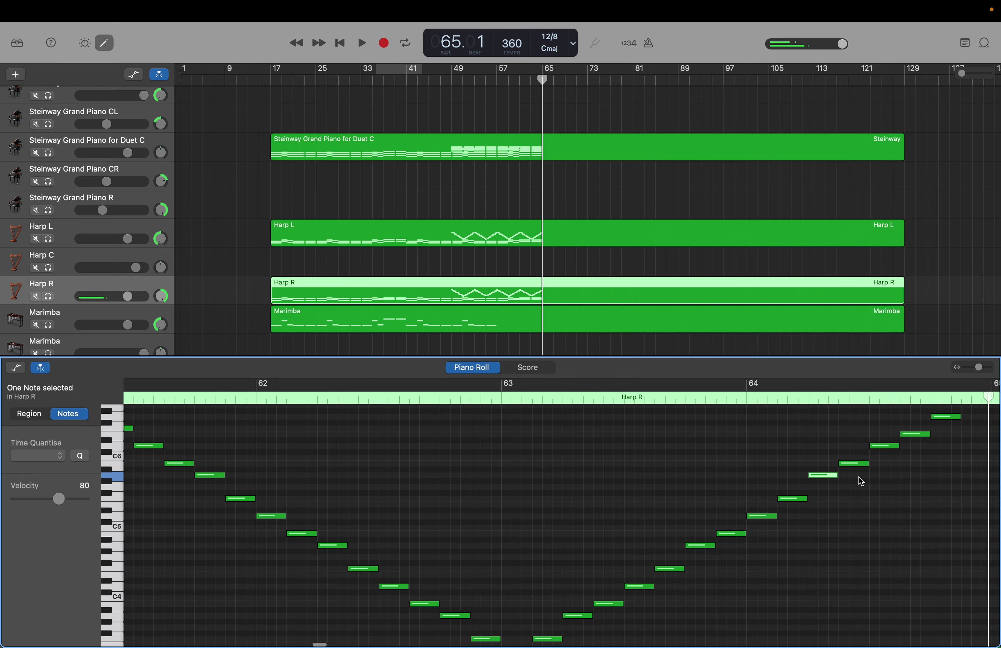
scroll(861, 481, "right", 5)
scroll(862, 481, "up", 3)
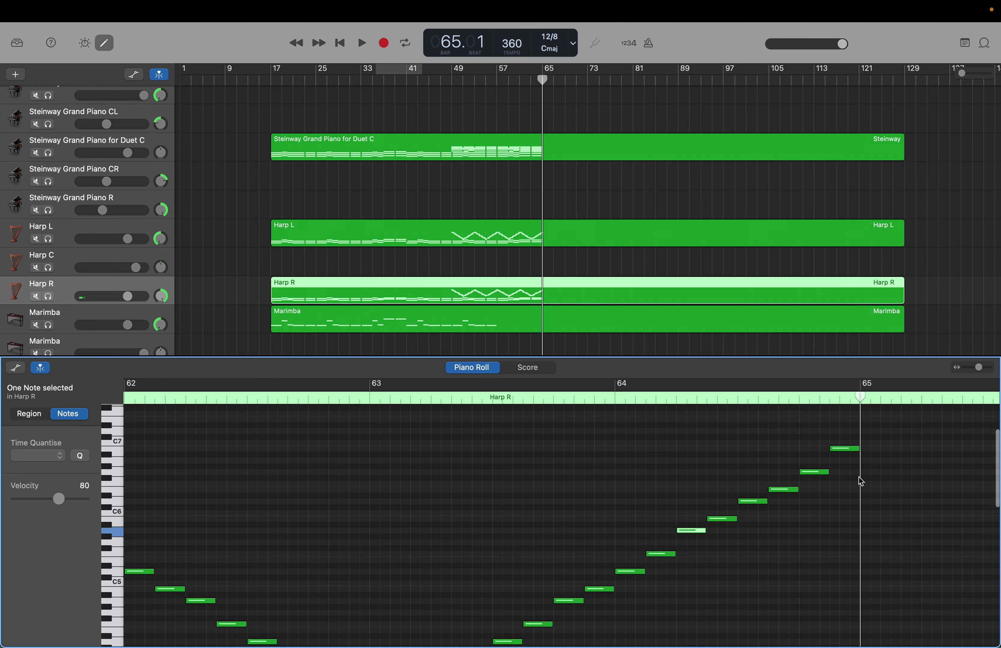
scroll(862, 481, "right", 1)
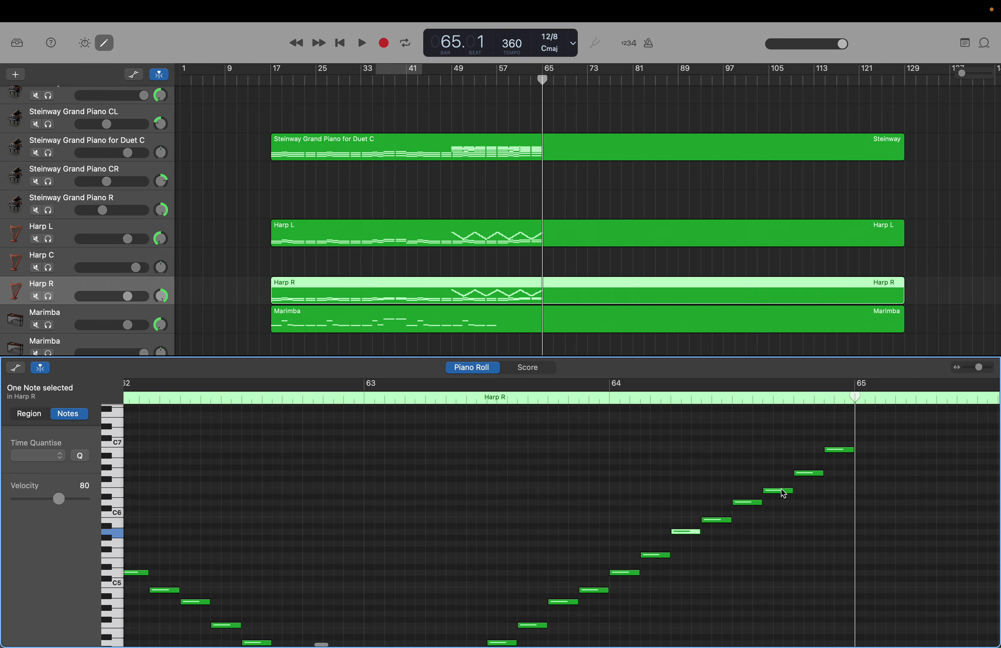
left_click_drag(784, 494, 805, 468)
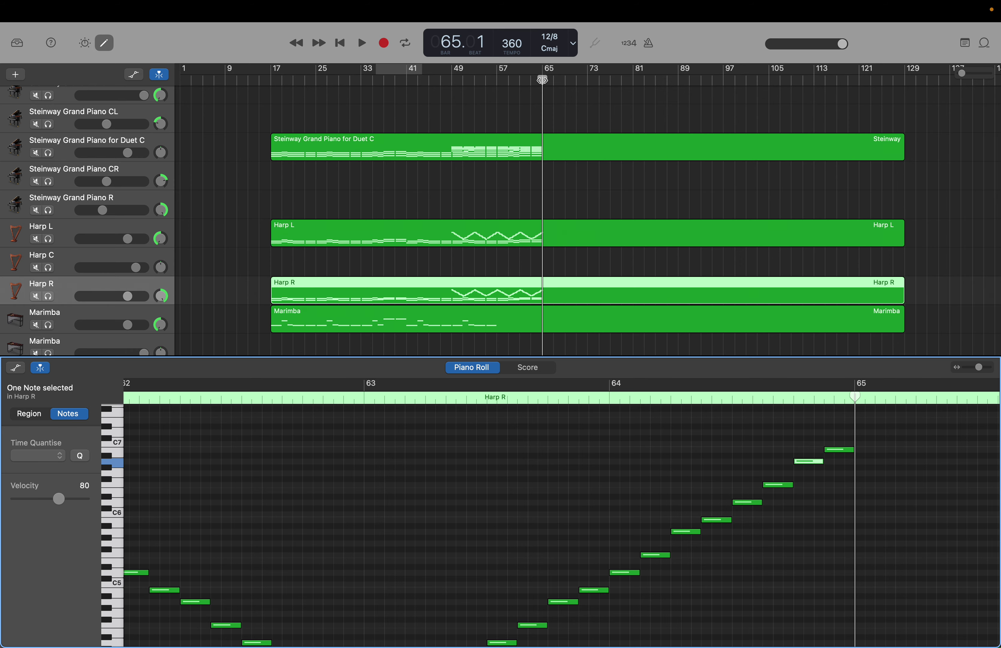
Step: Copy the five Marimba notes that start at bar 49 and paste them at bar 58
left_click_drag(543, 80, 503, 79)
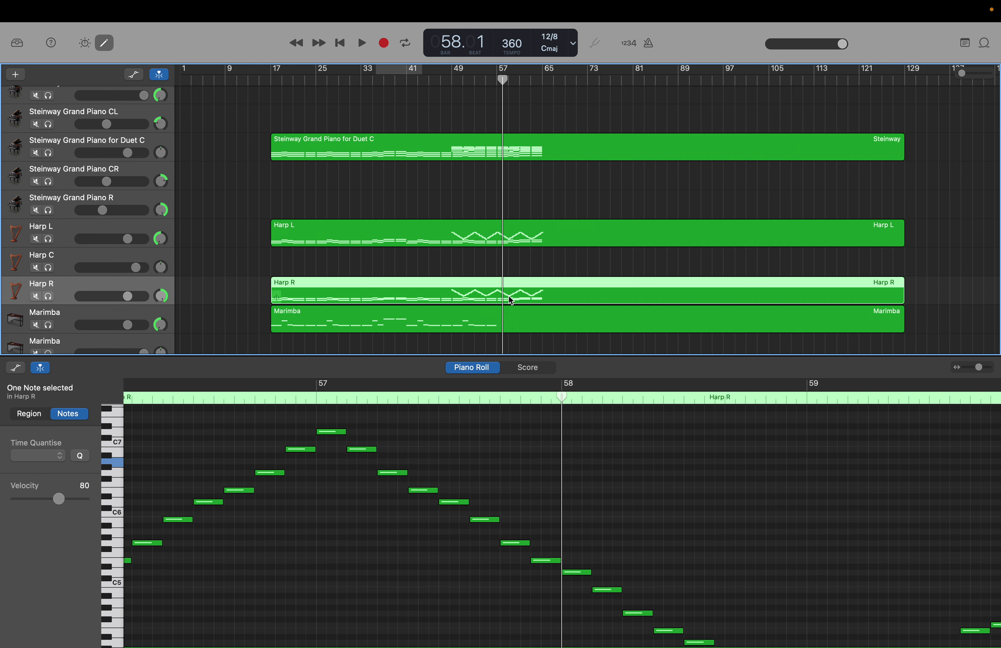
left_click(513, 315)
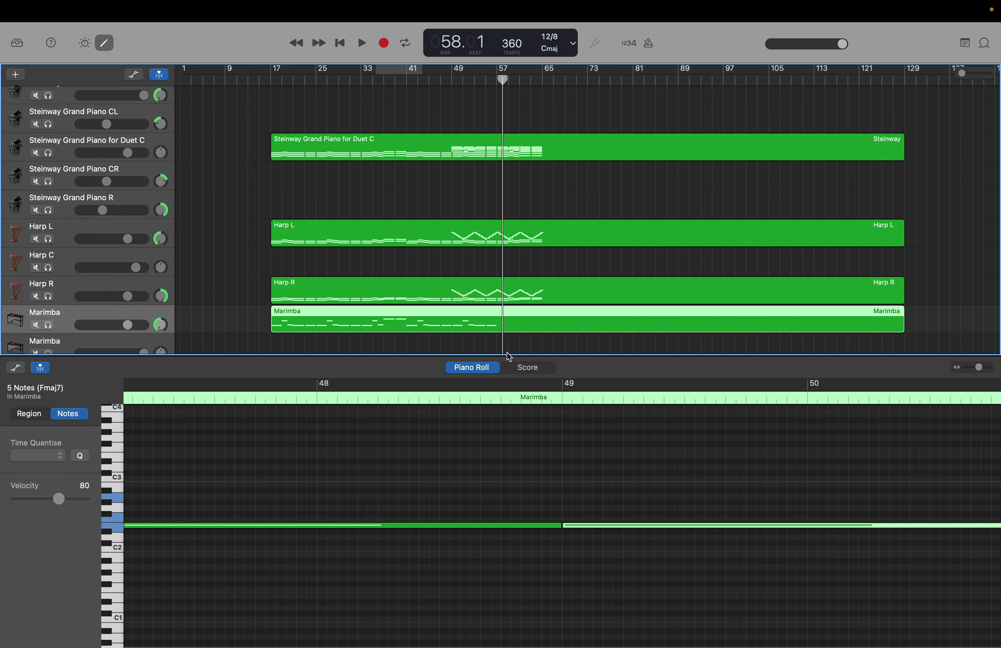
scroll(498, 524, "right", 10)
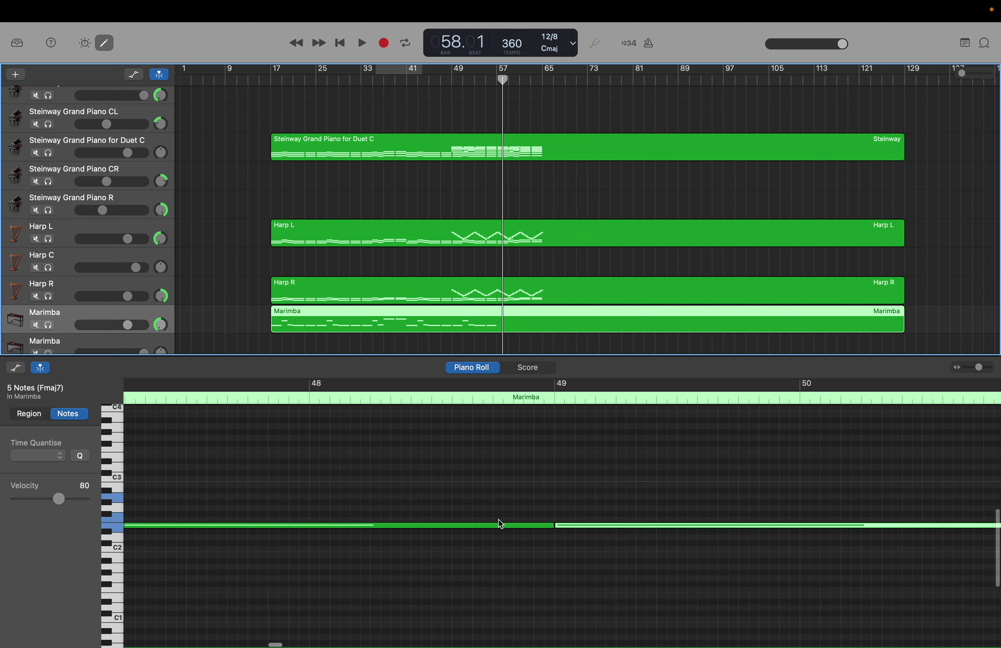
scroll(498, 520, "right", 8)
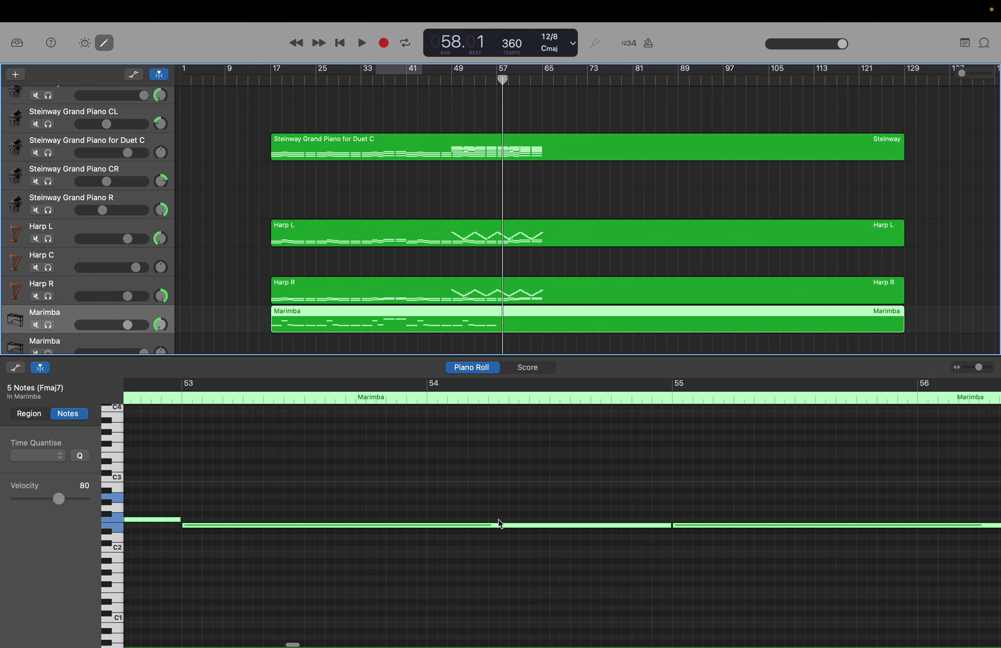
scroll(498, 519, "left", 15)
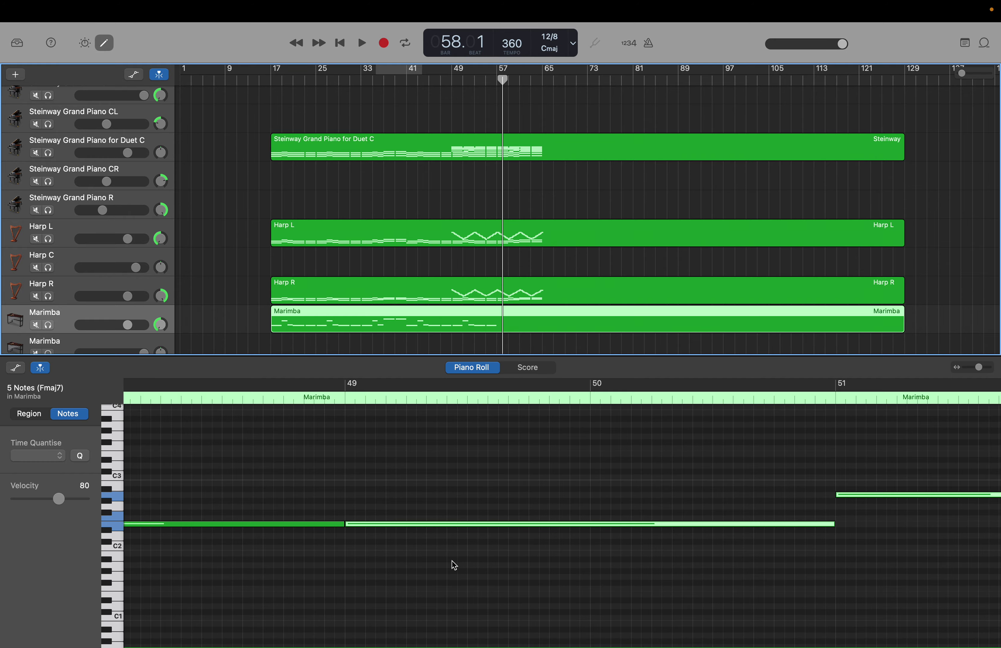
left_click_drag(442, 566, 995, 459)
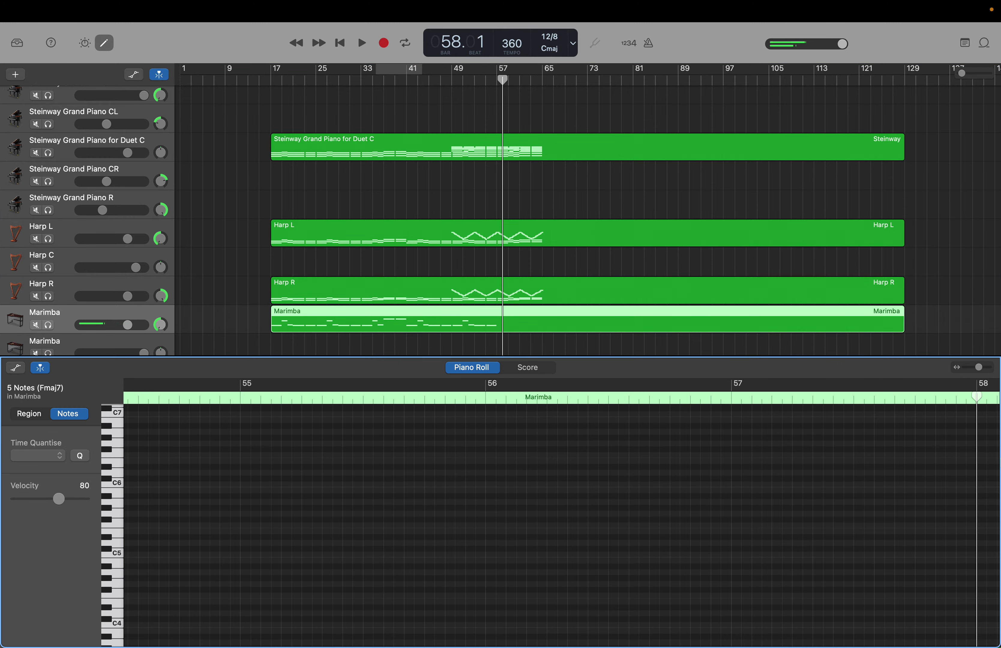
key("shift+period")
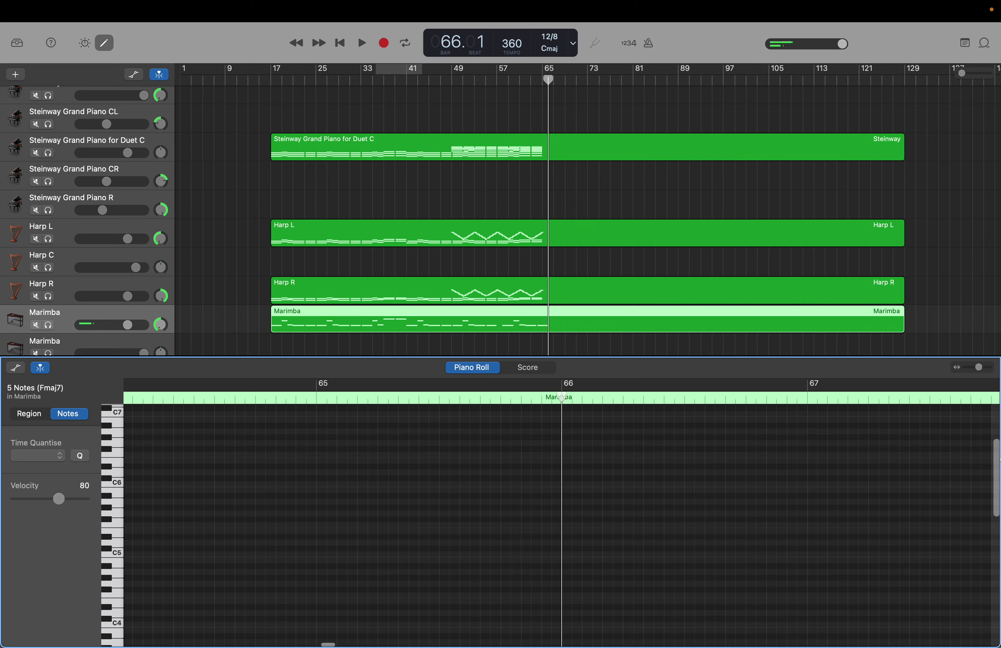
Step: Select the last two pasted Marimba notes, at bars 62 and 64, and raise them to B2
left_click(437, 479)
scroll(437, 479, "down", 5)
scroll(437, 479, "left", 8)
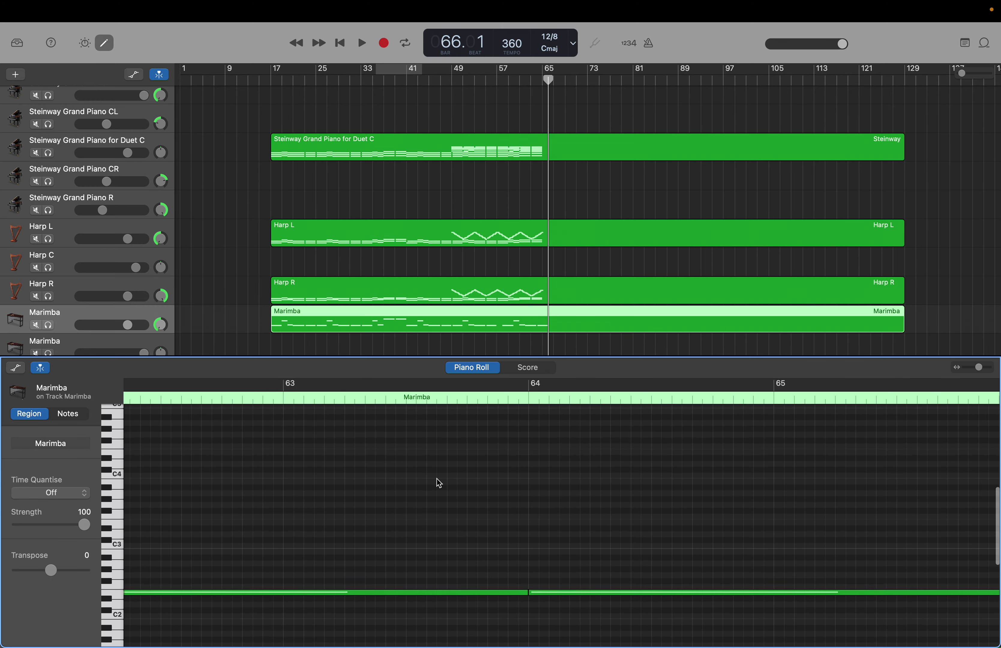
left_click_drag(437, 488, 482, 598)
scroll(555, 624, "down", 2)
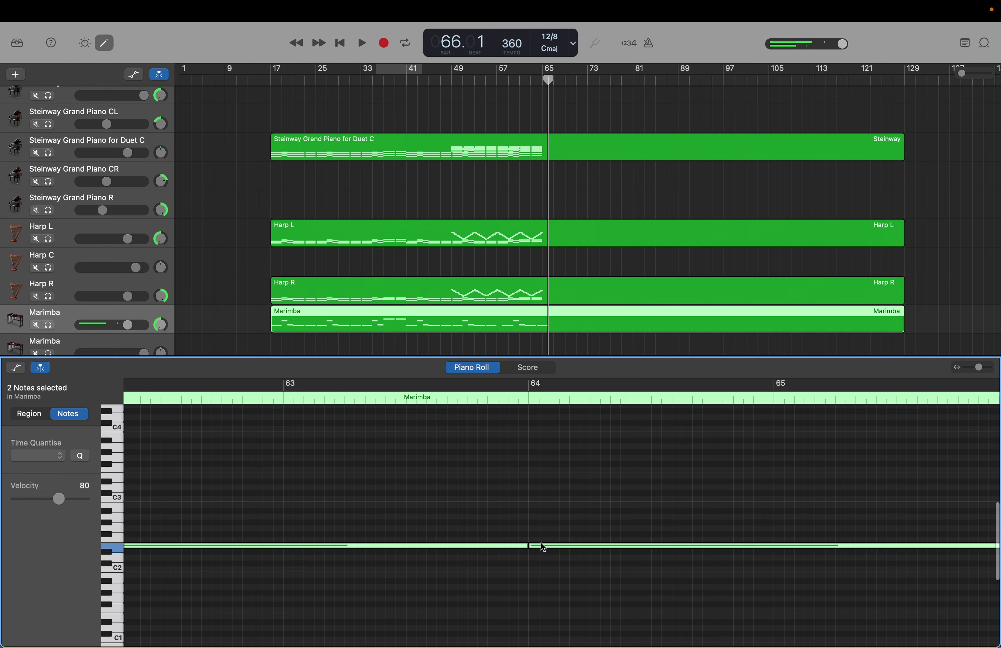
left_click_drag(541, 543, 540, 507)
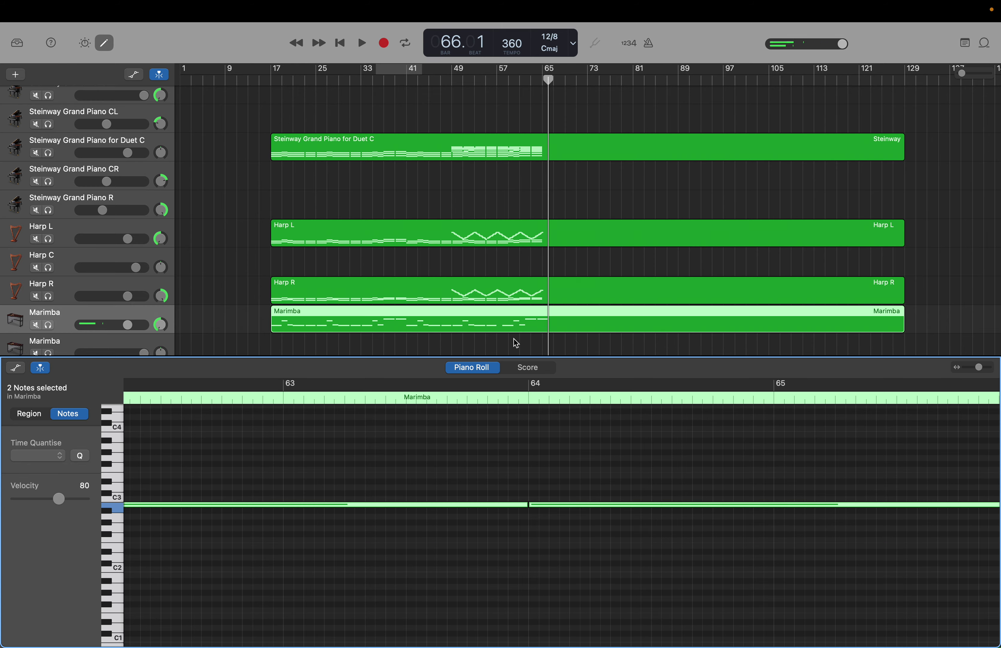
Step: Set the playhead to bar 57 and check the position of the pasted Marimba notes up to bar 65
scroll(551, 303, "down", 10)
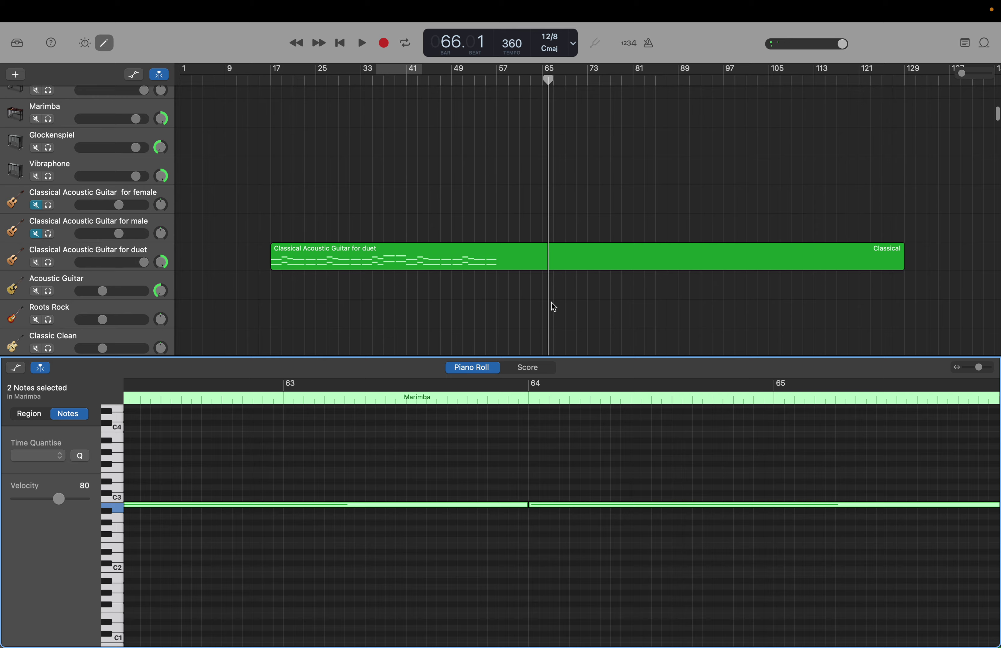
left_click_drag(545, 79, 495, 78)
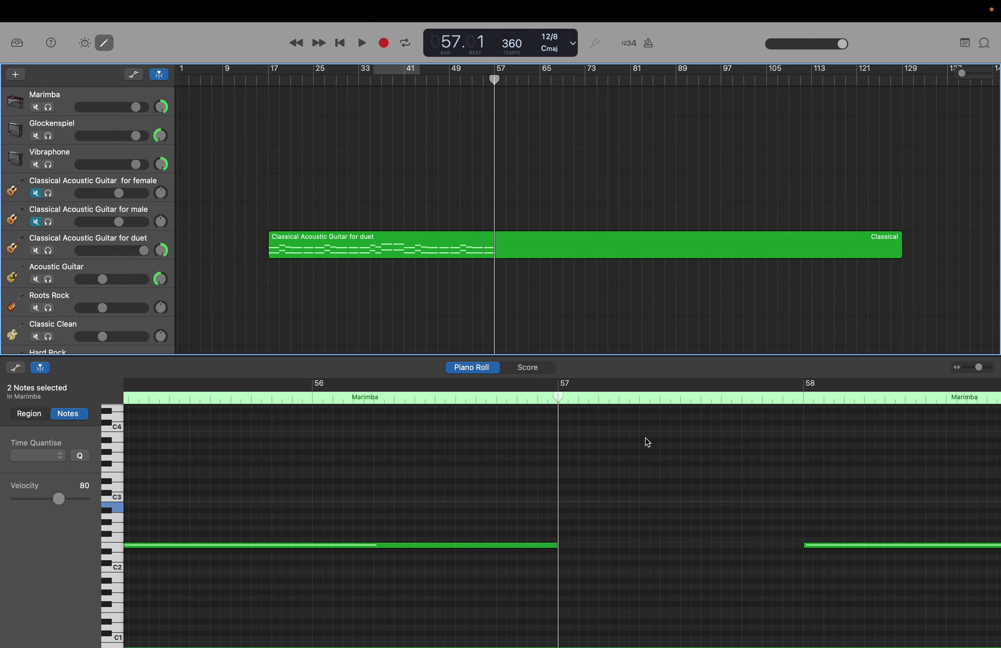
scroll(660, 449, "right", 5)
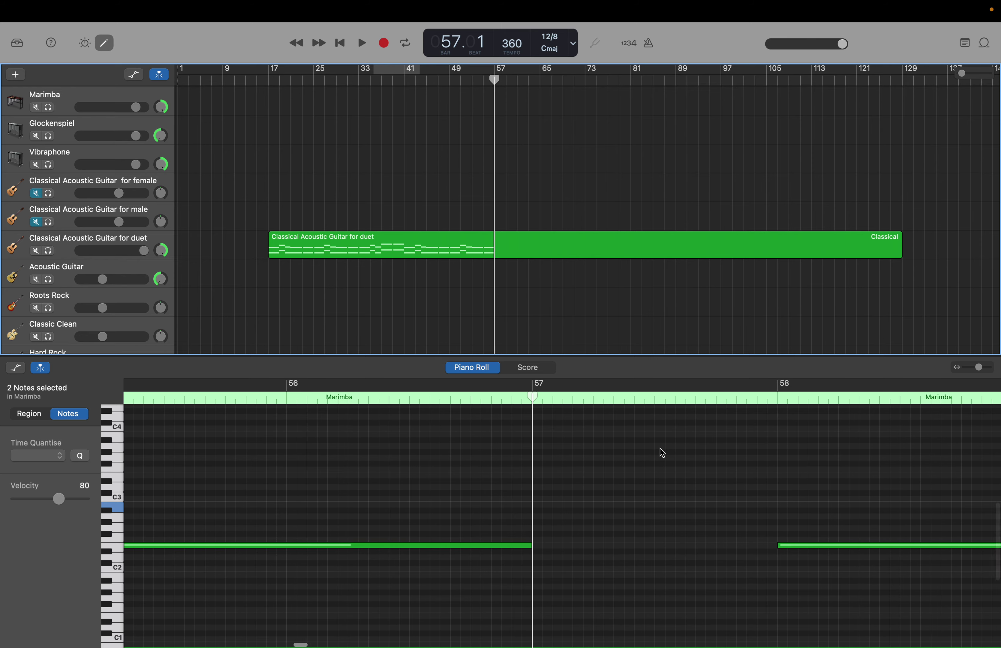
scroll(661, 448, "right", 12)
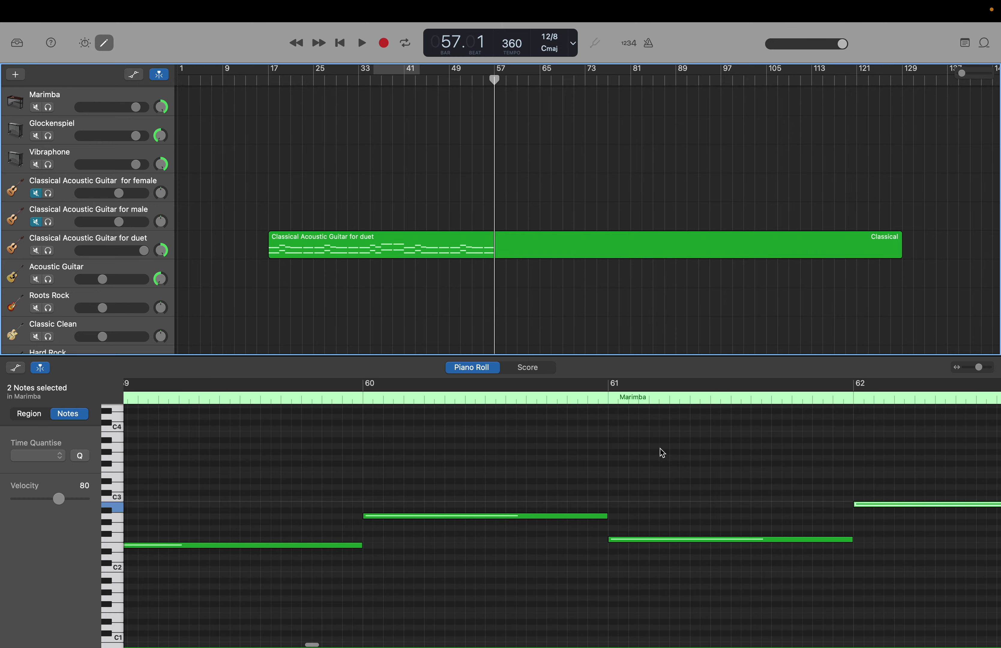
scroll(896, 462, "right", 2)
scroll(896, 462, "right", 15)
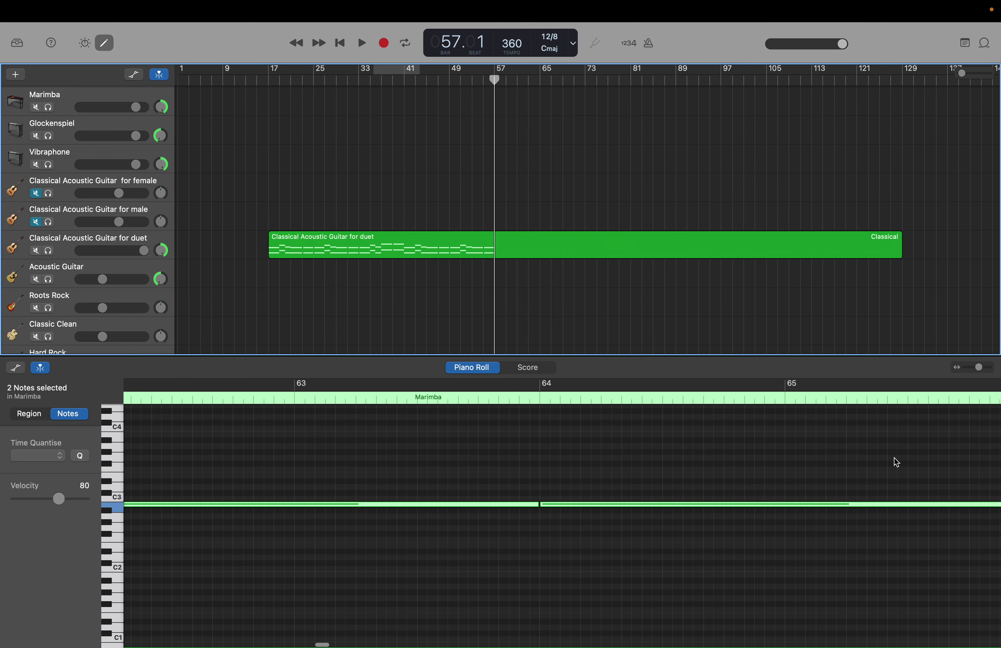
scroll(896, 462, "left", 12)
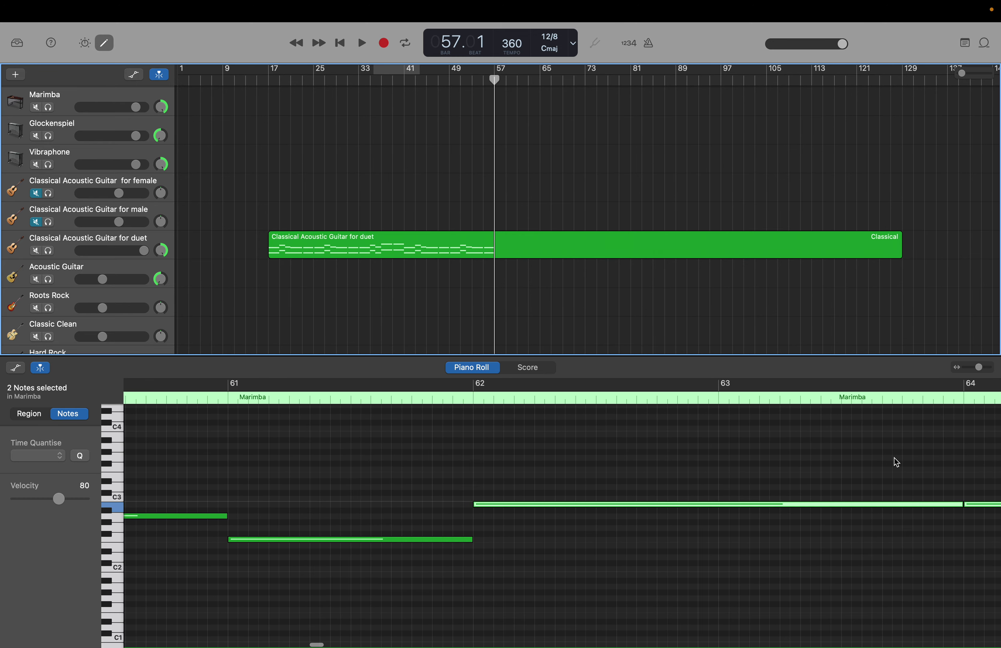
scroll(766, 500, "right", 3)
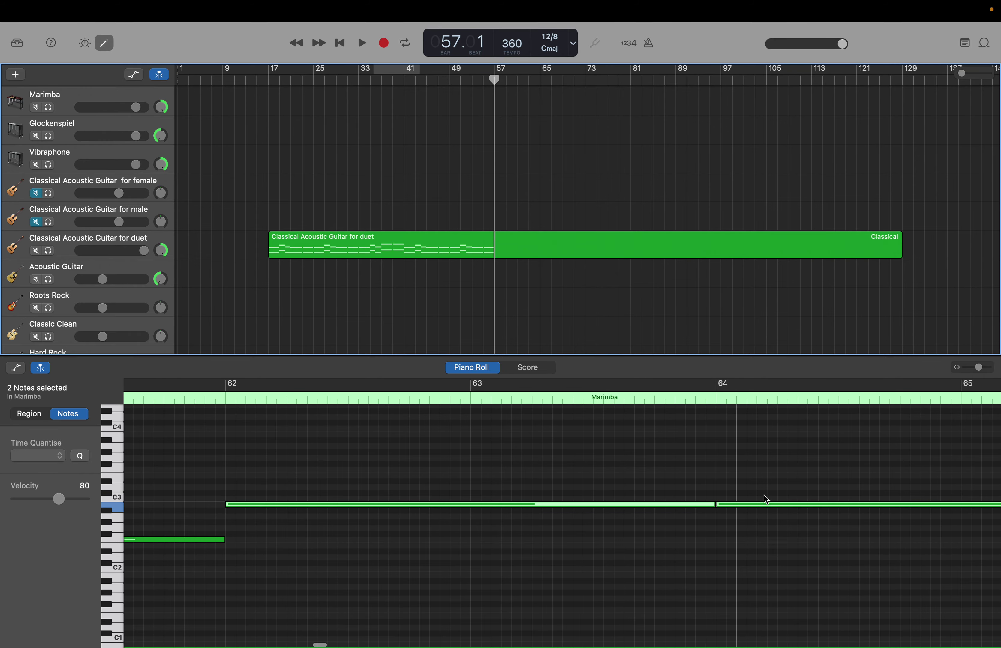
Step: Select the five pasted Marimba notes and move them one bar earlier to start at bar 57
left_click_drag(793, 488, 961, 465)
scroll(961, 465, "up", 5)
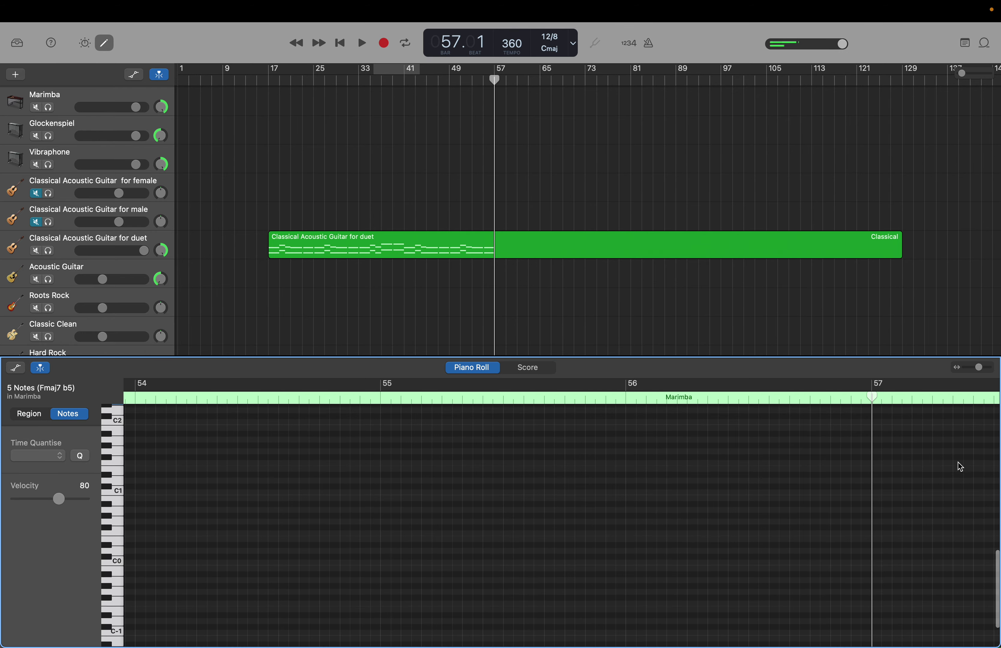
scroll(960, 465, "right", 3)
scroll(960, 467, "up", 2)
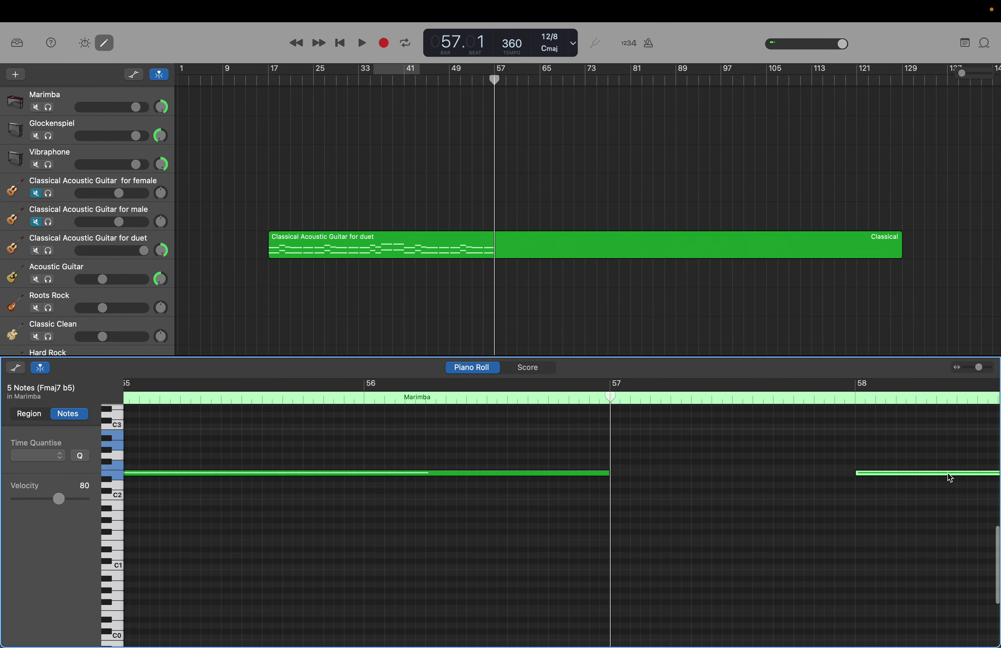
left_click_drag(951, 478, 705, 475)
scroll(704, 475, "right", 10)
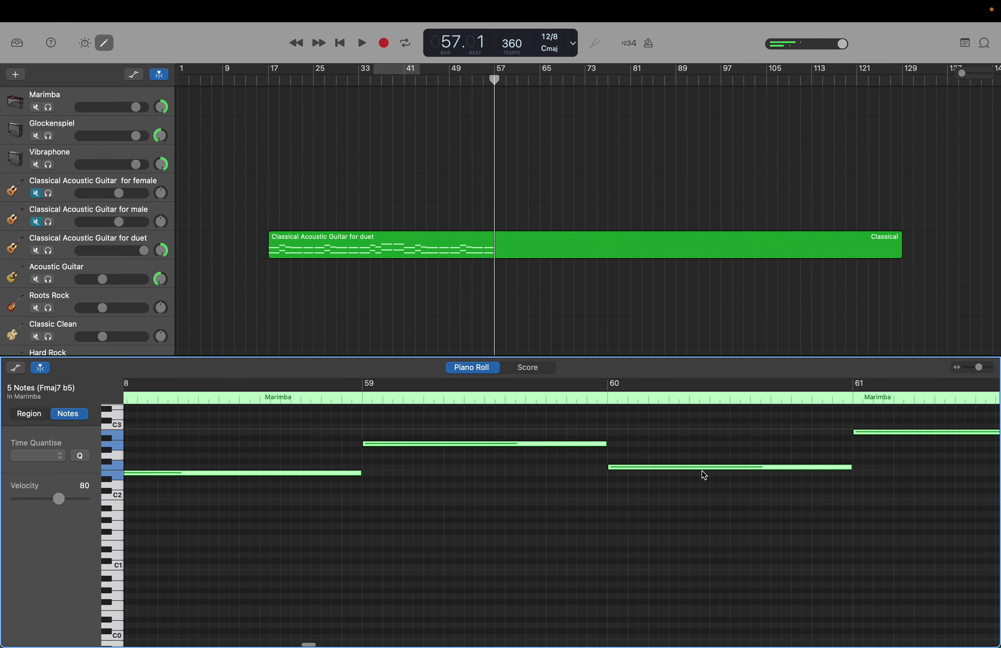
scroll(704, 474, "right", 5)
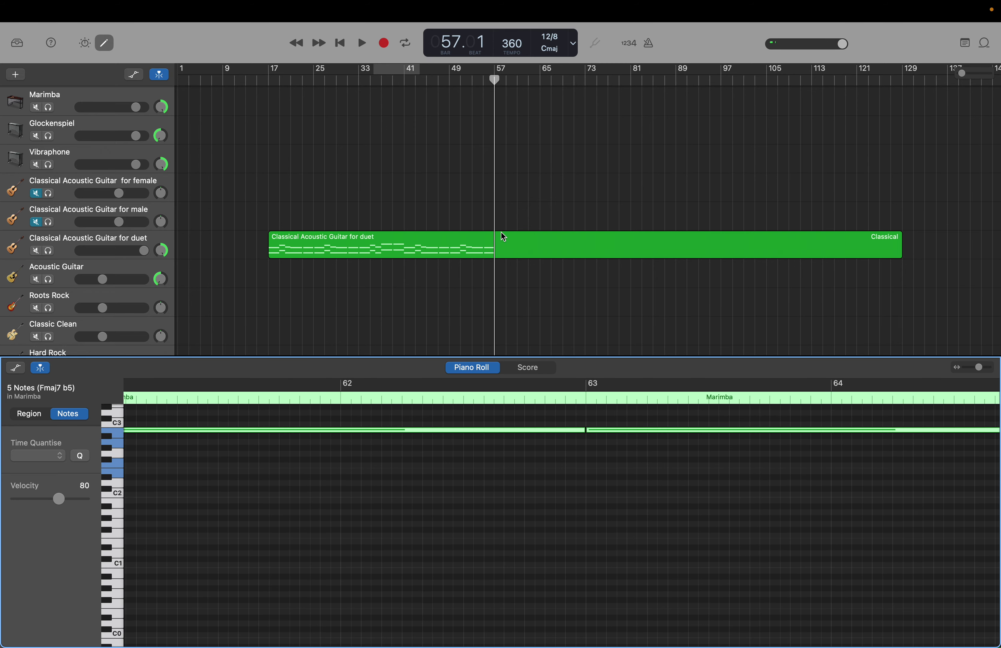
Step: In the Classical Acoustic Guitar for duet region, copy the ten notes starting at bar 49 and paste them at bar 57
left_click(504, 240)
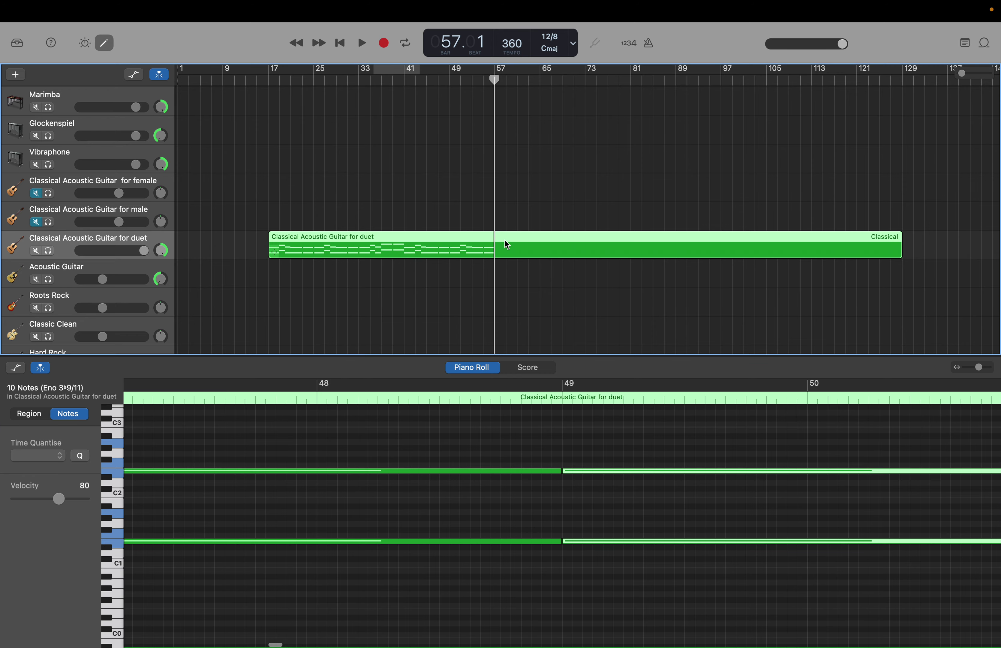
scroll(554, 579, "right", 4)
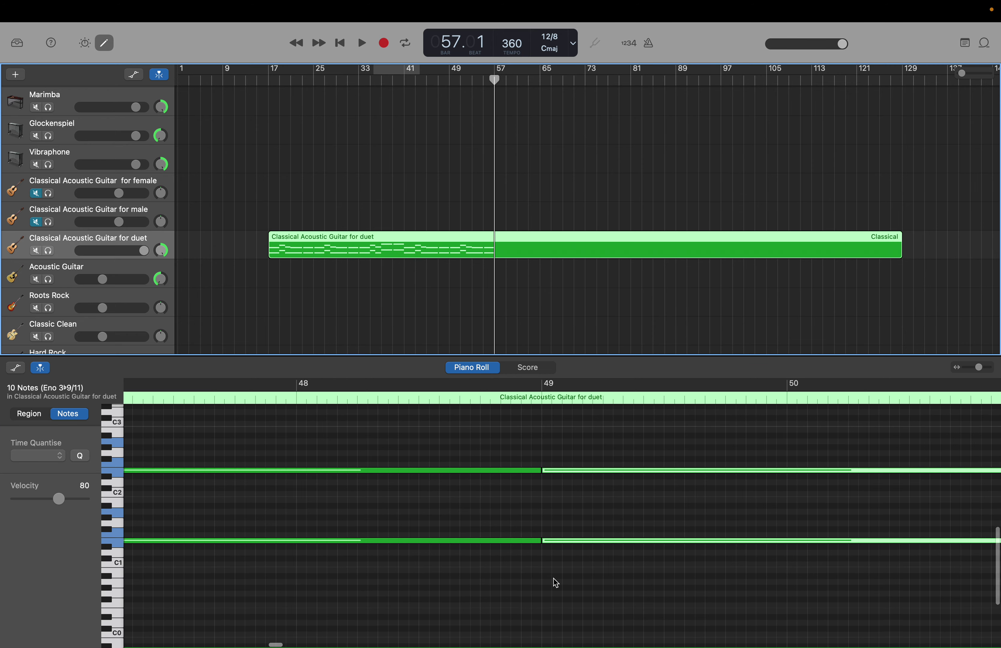
scroll(488, 590, "up", 3)
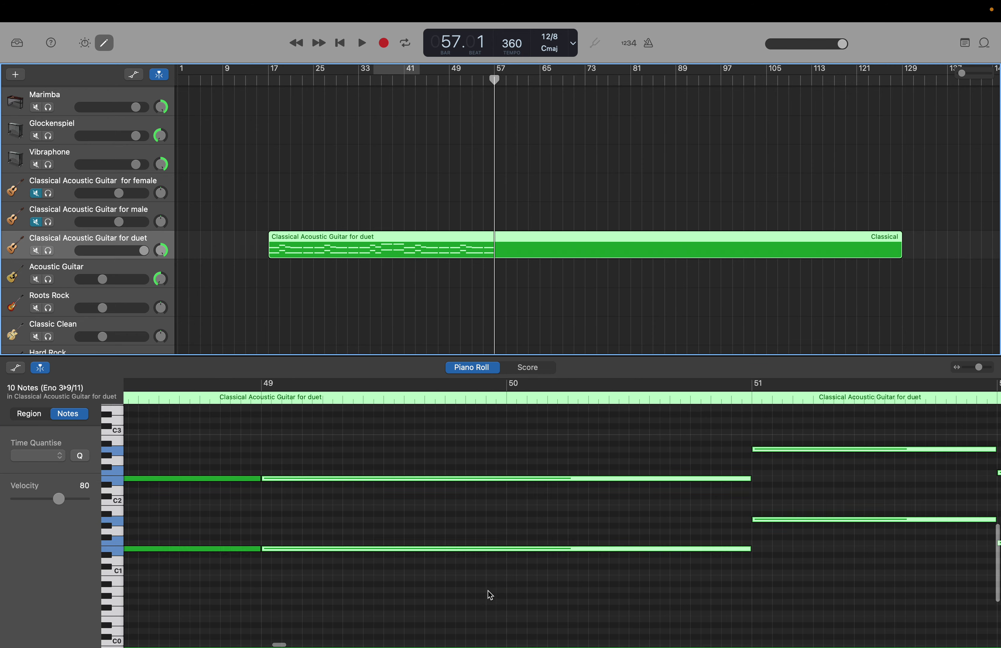
scroll(485, 136, "up", 5)
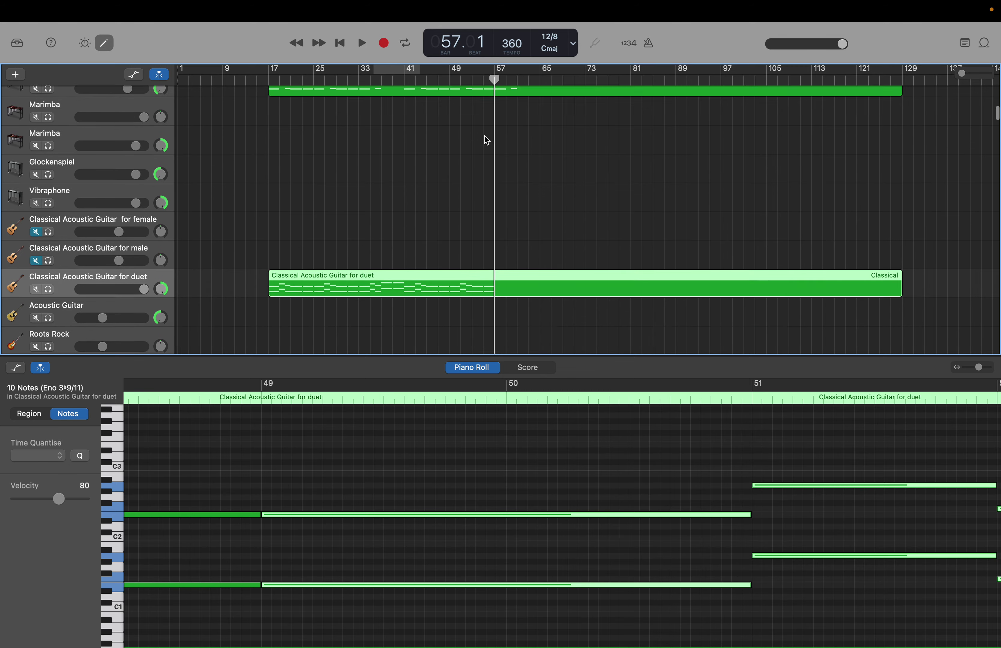
scroll(484, 136, "down", 3)
scroll(484, 136, "up", 3)
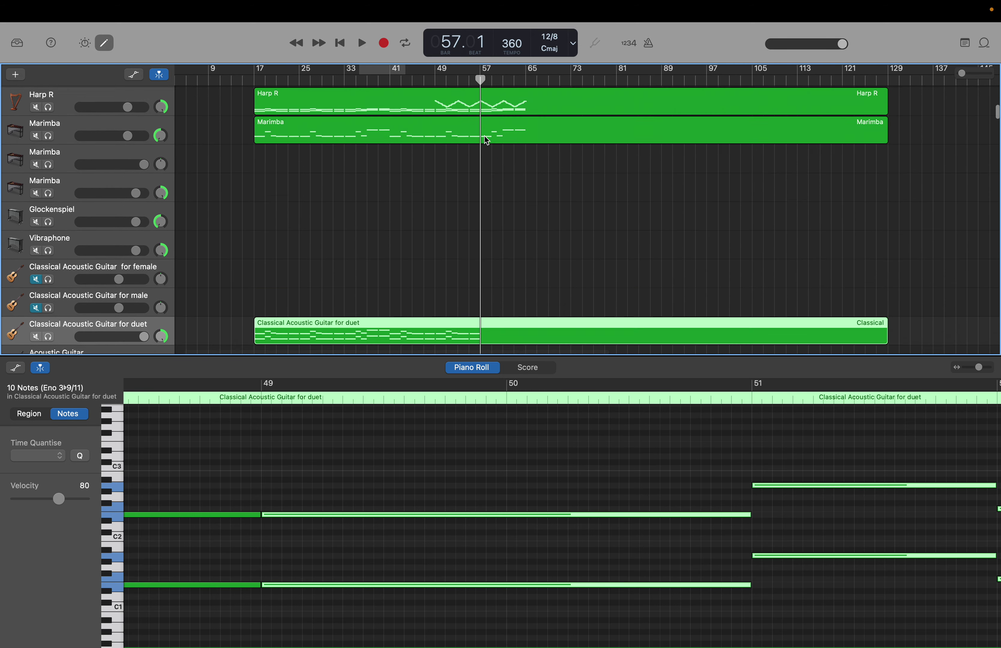
scroll(484, 136, "down", 8)
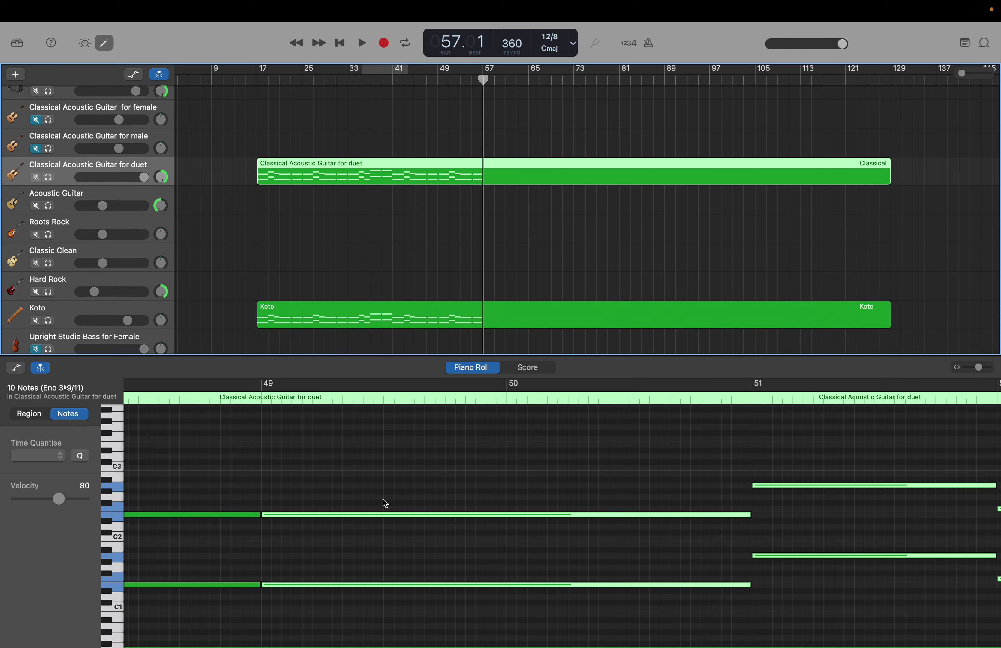
left_click_drag(328, 635, 994, 515)
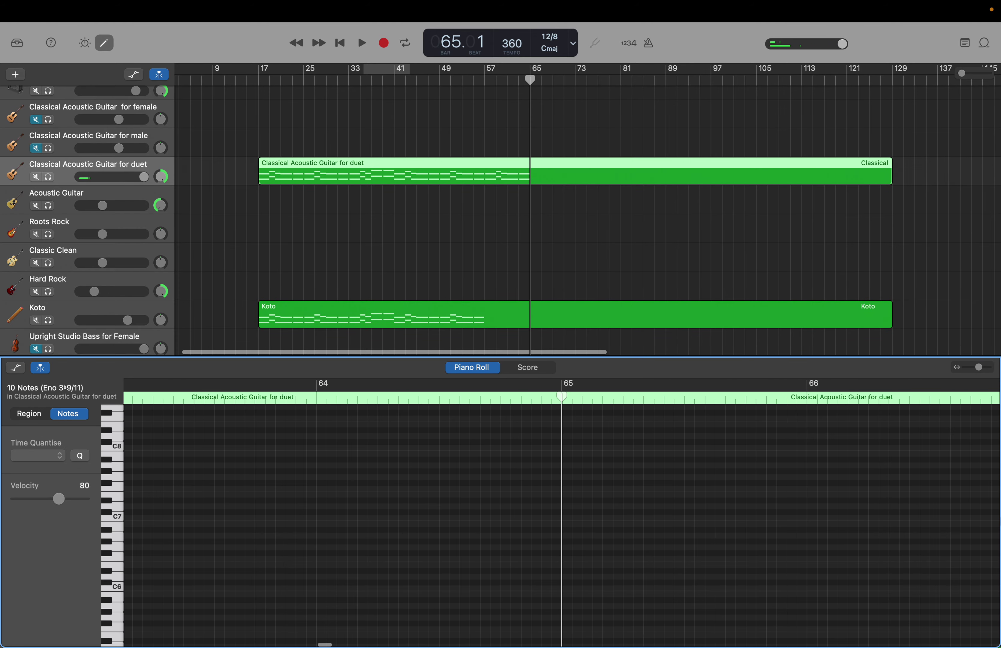
Step: Raise the last four pasted duet guitar notes, at bars 61 and 63, to B2 and B1
scroll(474, 508, "down", 10)
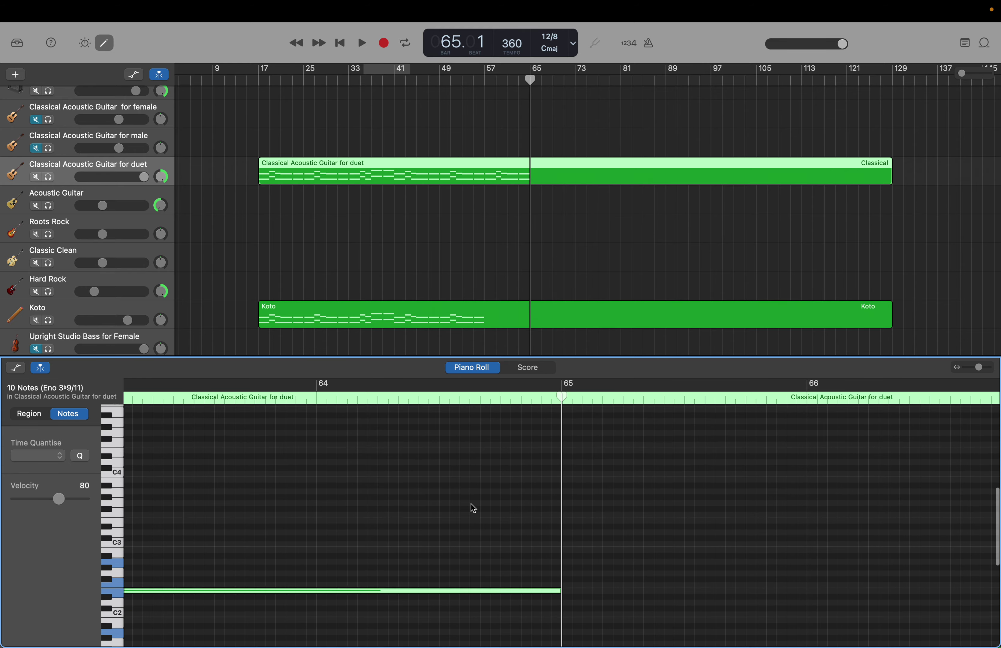
scroll(473, 501, "left", 5)
left_click(472, 499)
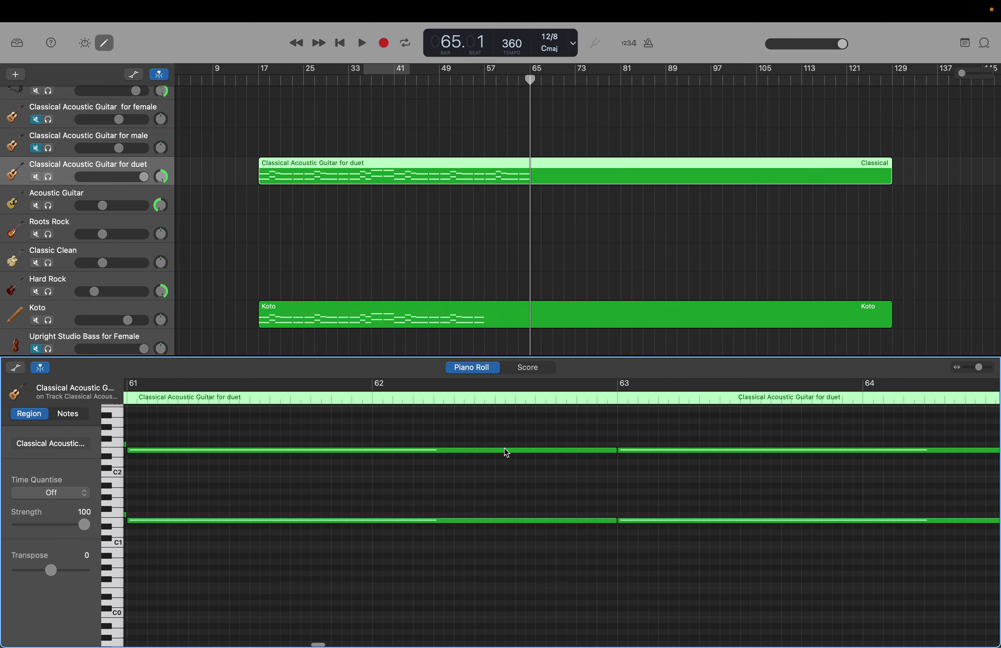
left_click_drag(523, 436, 704, 545)
scroll(705, 545, "up", 2)
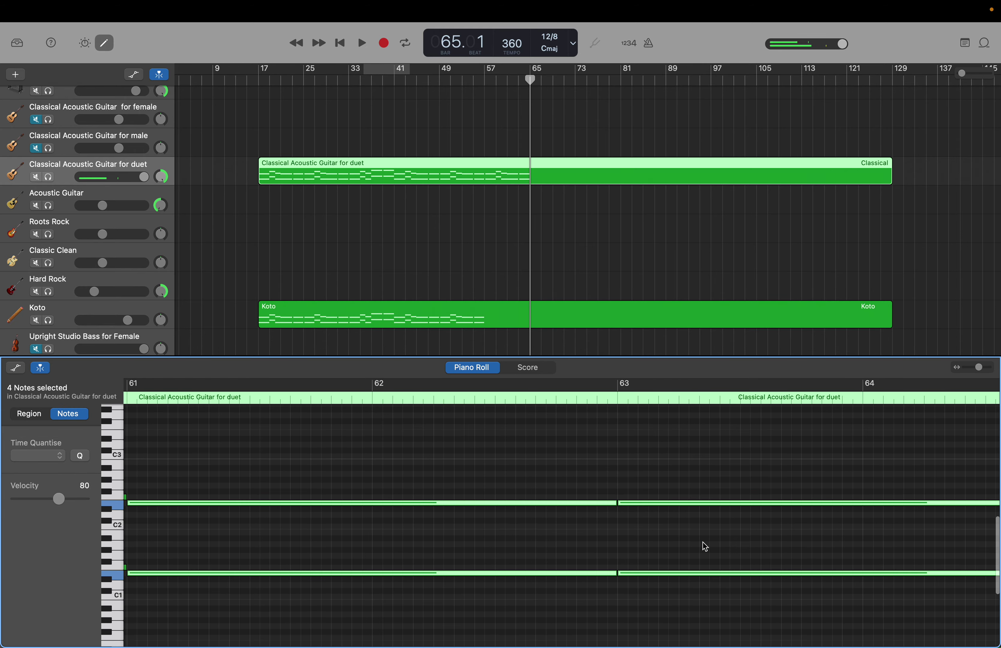
left_click_drag(647, 583, 650, 539)
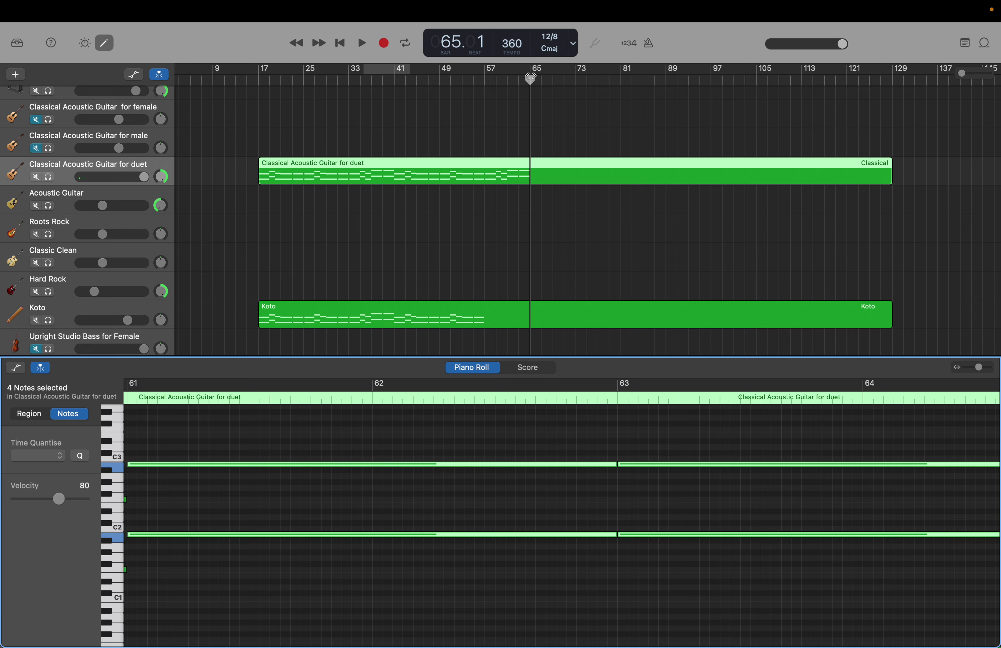
Step: Set the playhead to bar 57 and paste a copy of the ten Koto notes that start at bar 49
left_click(529, 77)
left_click_drag(529, 77, 485, 76)
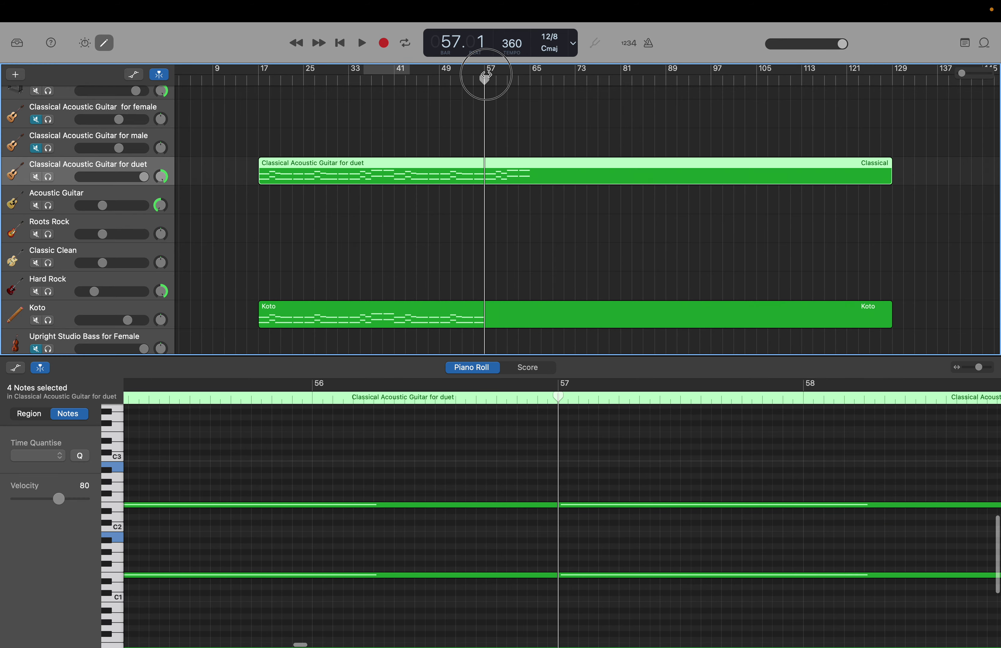
left_click(508, 320)
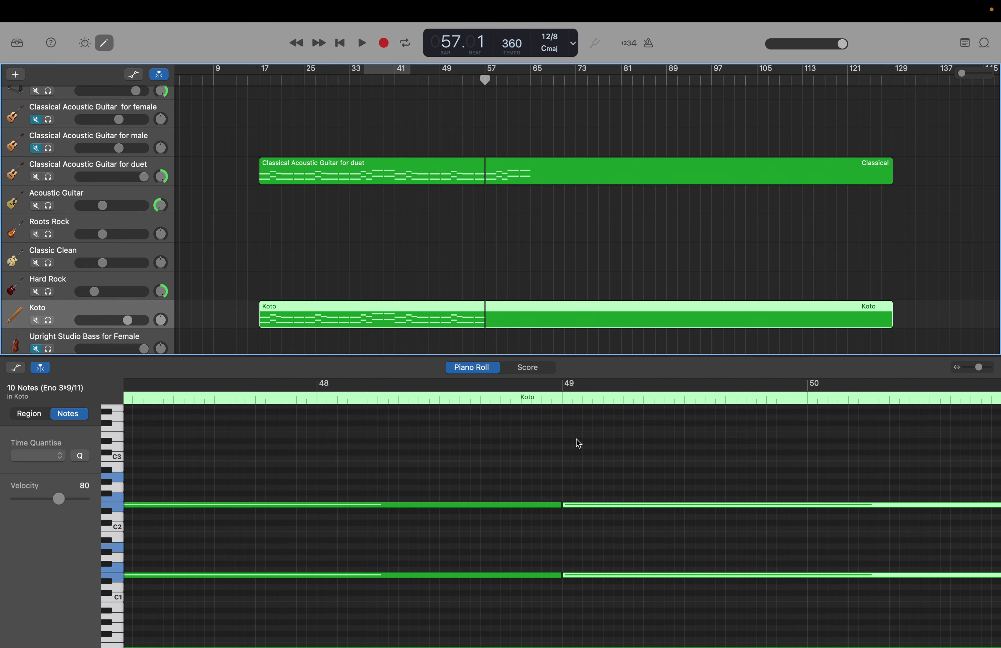
left_click_drag(577, 433, 995, 508)
key("shift+period")
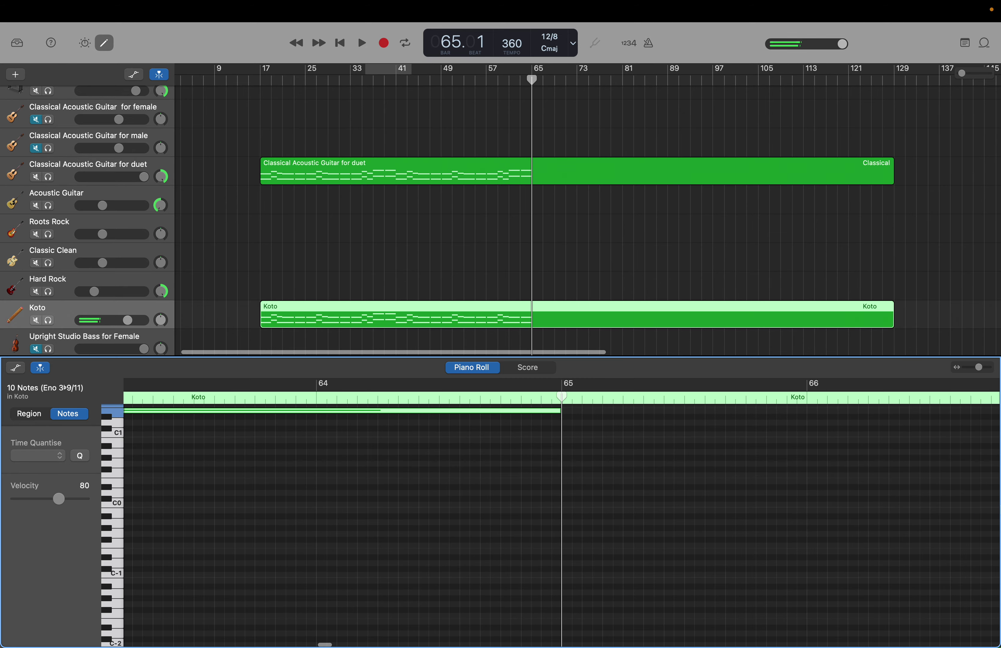
Step: Select the last four pasted Koto notes, at bars 61 and 63, and raise them seven semitones to B2 and B1
left_click(387, 465)
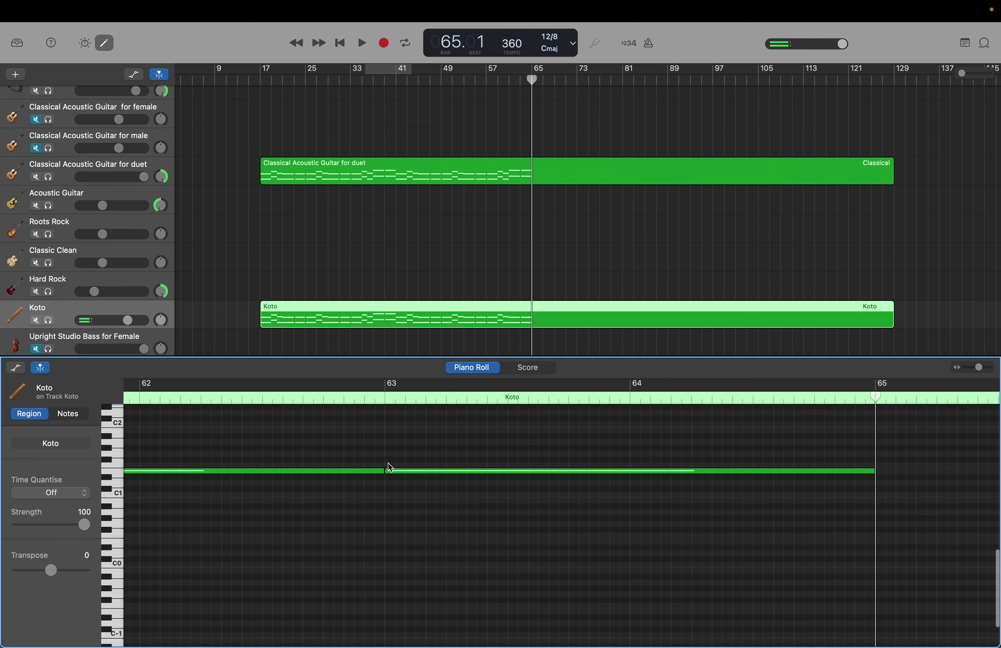
left_click_drag(338, 469, 470, 631)
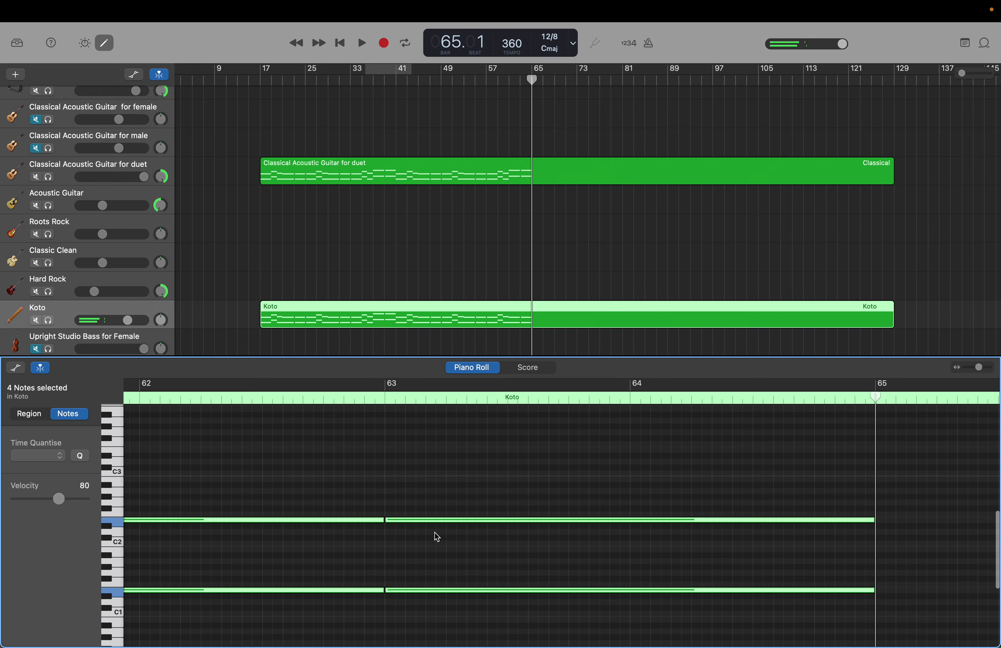
left_click_drag(432, 517, 434, 483)
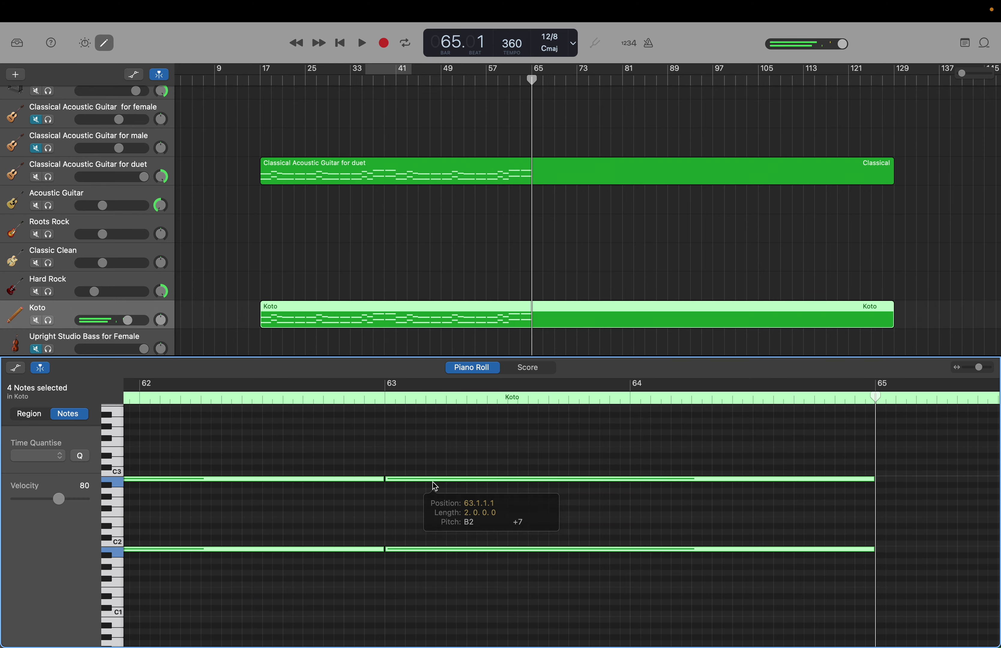
Step: Copy the ten Upright Studio Bass for Duet notes starting at bar 49 and paste them at bar 57
scroll(456, 292, "down", 4)
scroll(456, 293, "down", 1)
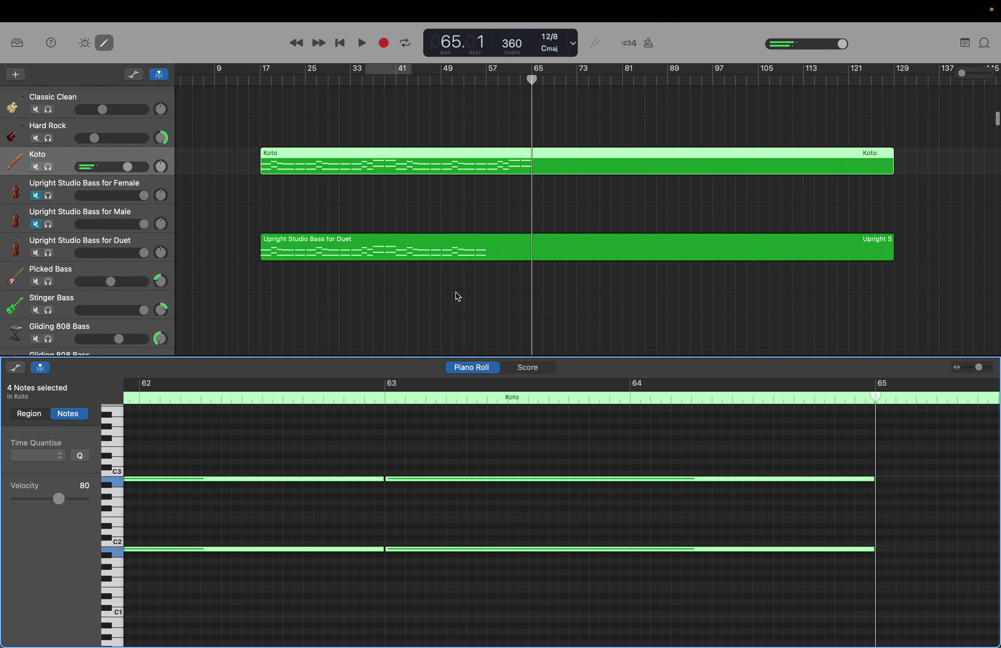
left_click_drag(532, 92, 488, 96)
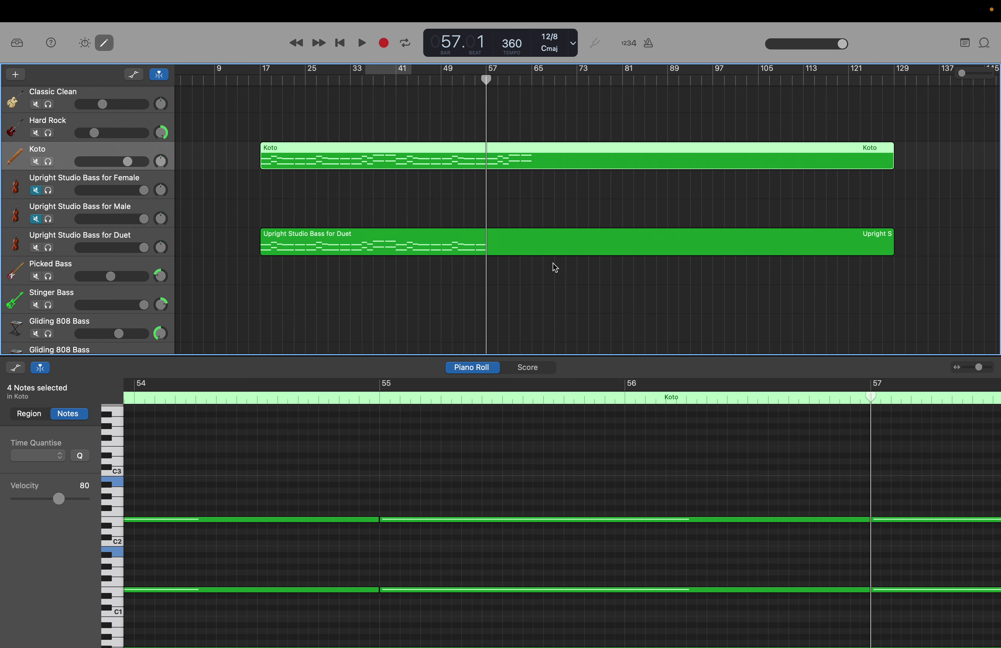
left_click(546, 252)
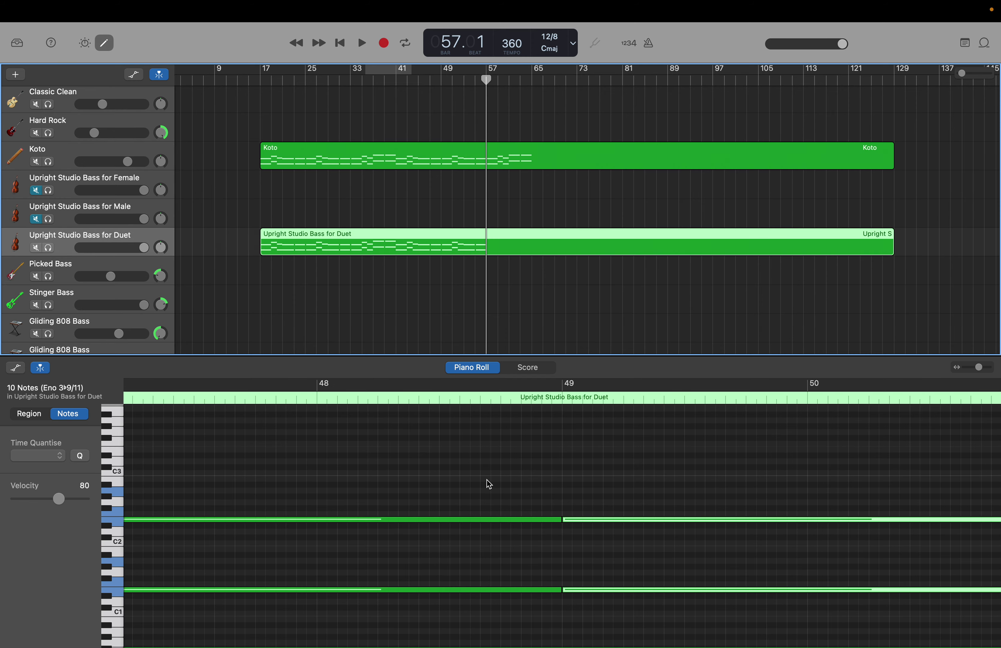
left_click_drag(584, 449, 996, 609)
key("shift+period")
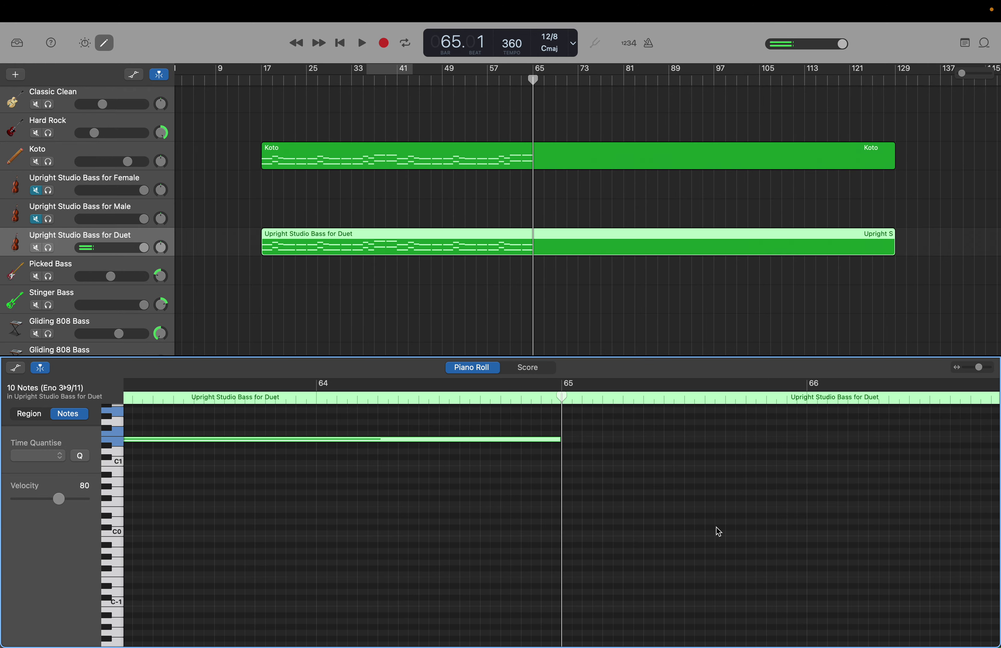
Step: Raise the last four pasted Upright Studio Bass for Duet notes, at bars 61 and 63, to B2 and B1
left_click(431, 519)
scroll(431, 518, "up", 5)
scroll(431, 519, "left", 10)
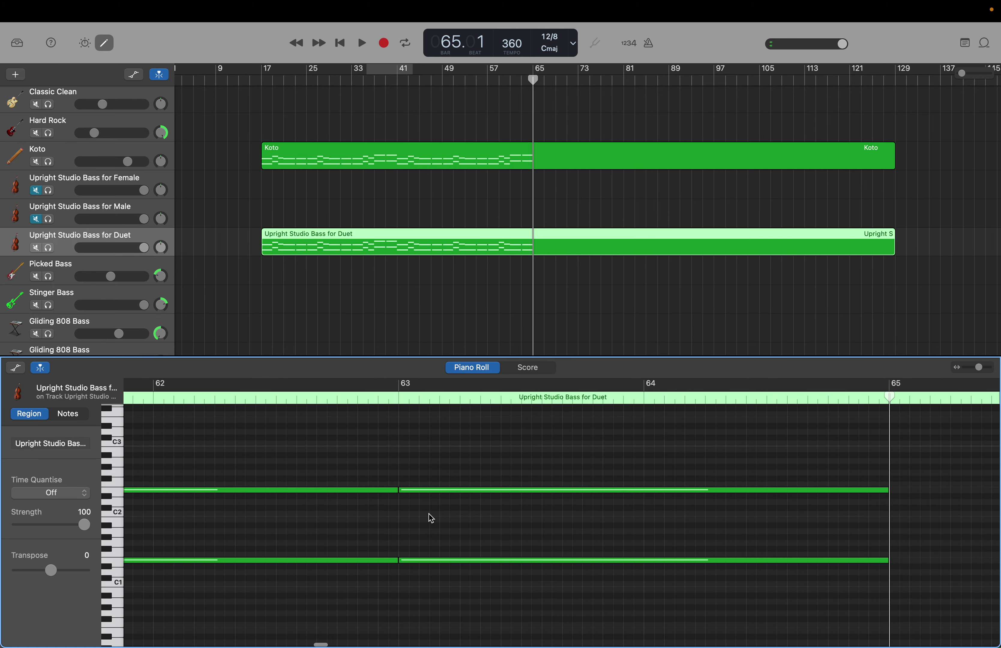
left_click_drag(411, 455, 549, 604)
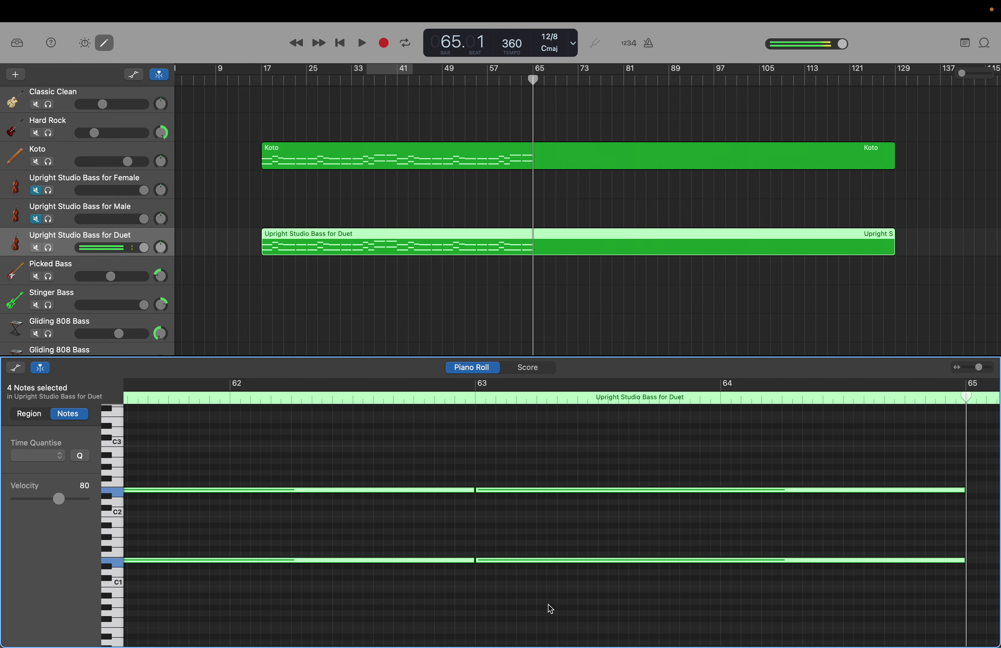
scroll(494, 537, "up", 3)
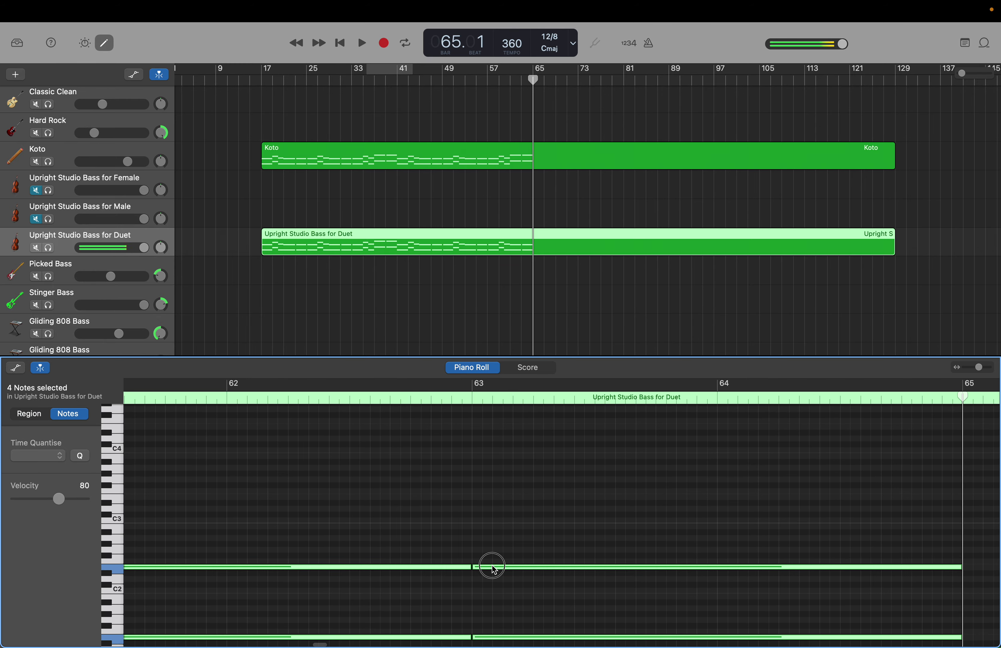
left_click_drag(494, 569, 494, 532)
Step: Copy the first Orchestral Kit track's notes from bar 49 up to bar 57 and paste them at bar 57
scroll(470, 288, "down", 8)
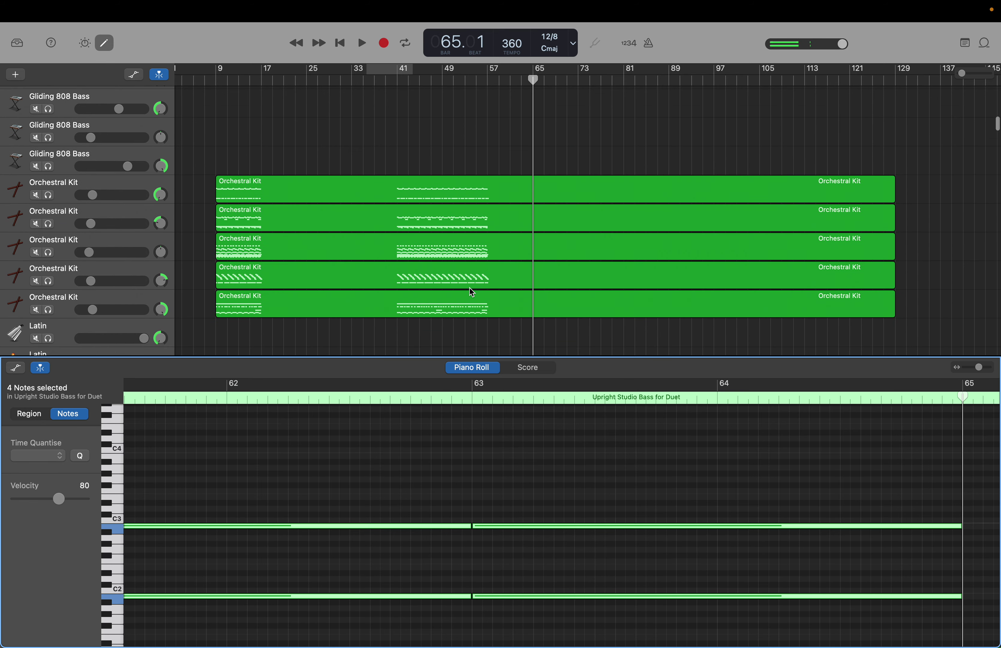
scroll(470, 288, "down", 1)
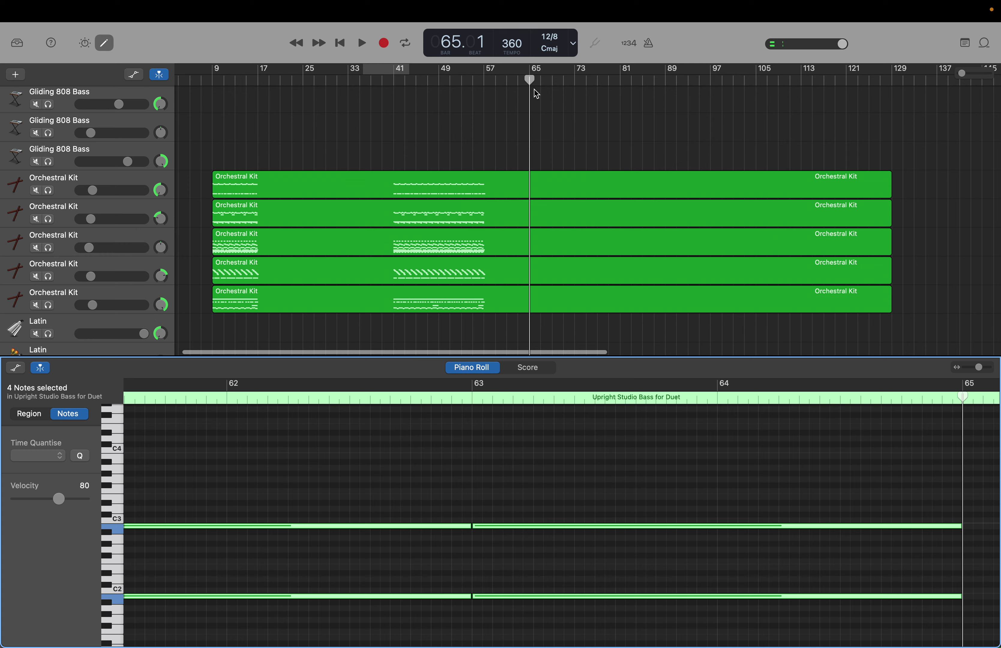
left_click_drag(530, 82, 485, 84)
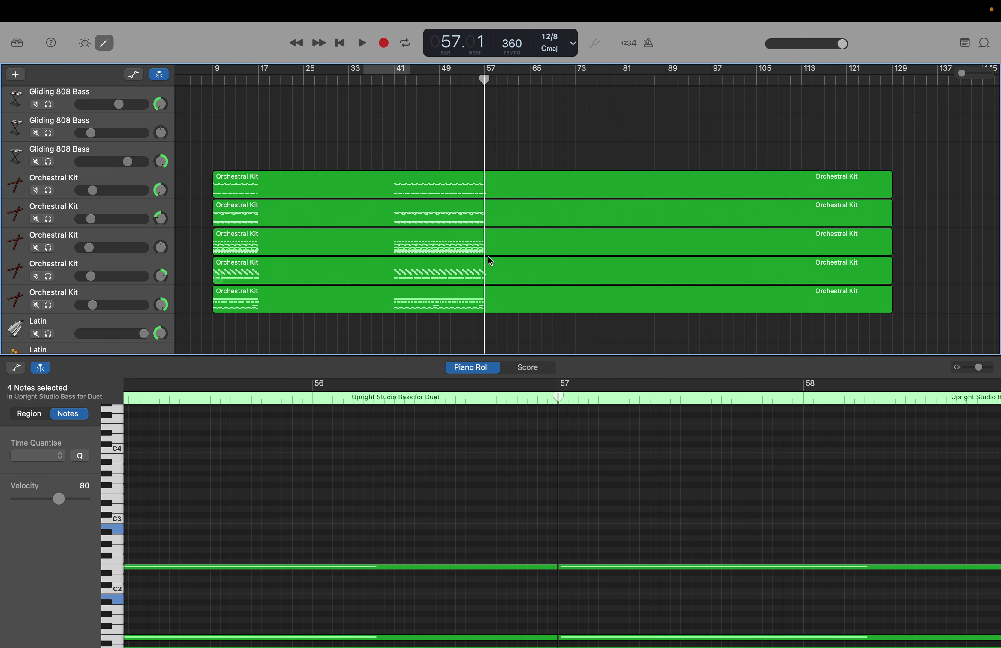
left_click(505, 196)
scroll(481, 514, "up", 15)
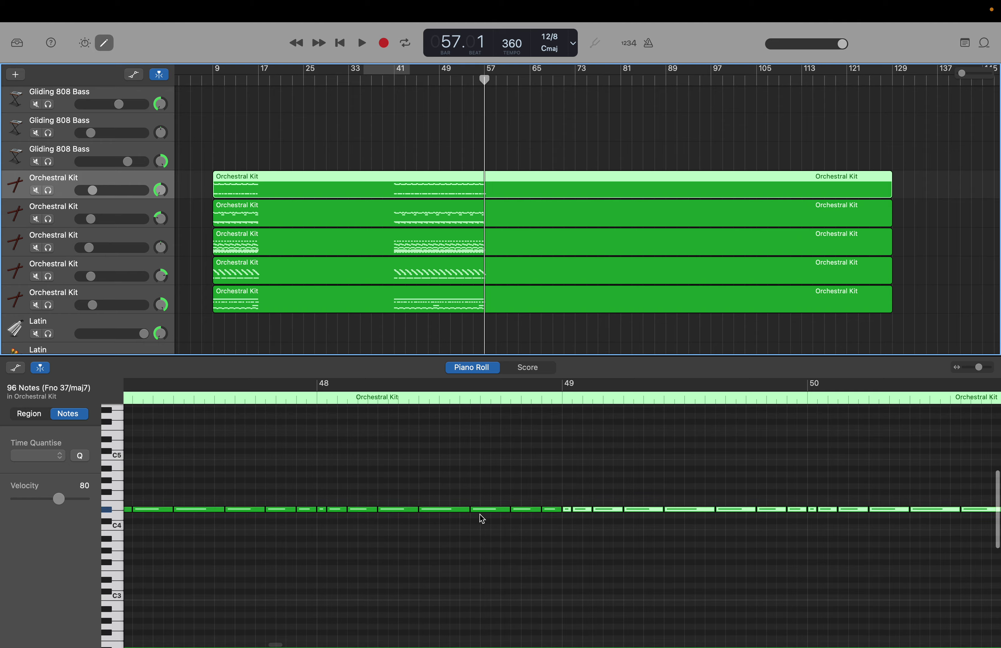
scroll(480, 514, "down", 1)
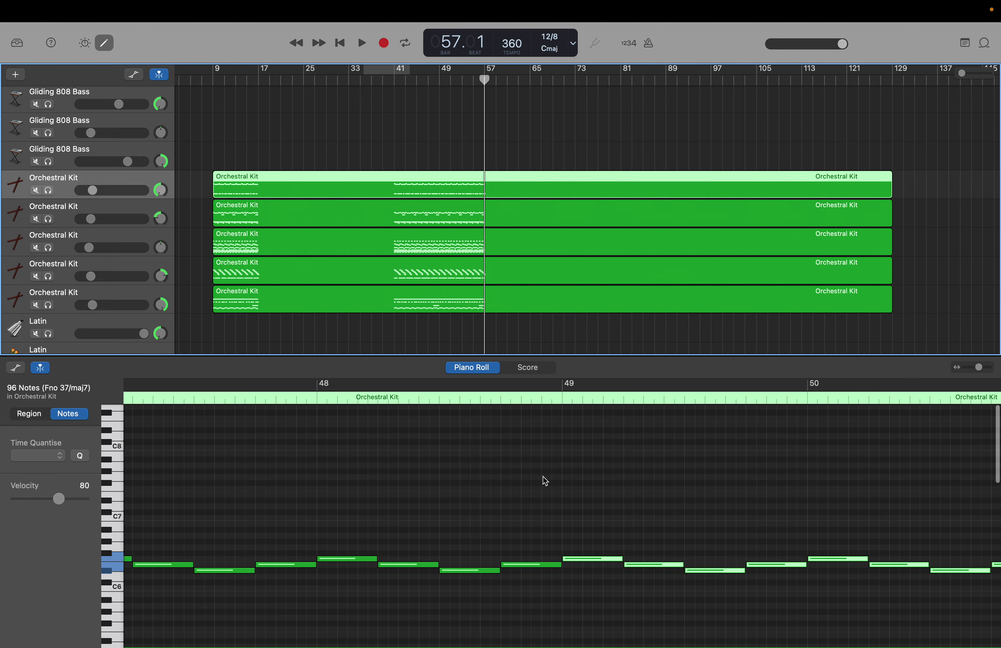
left_click_drag(580, 450, 996, 641)
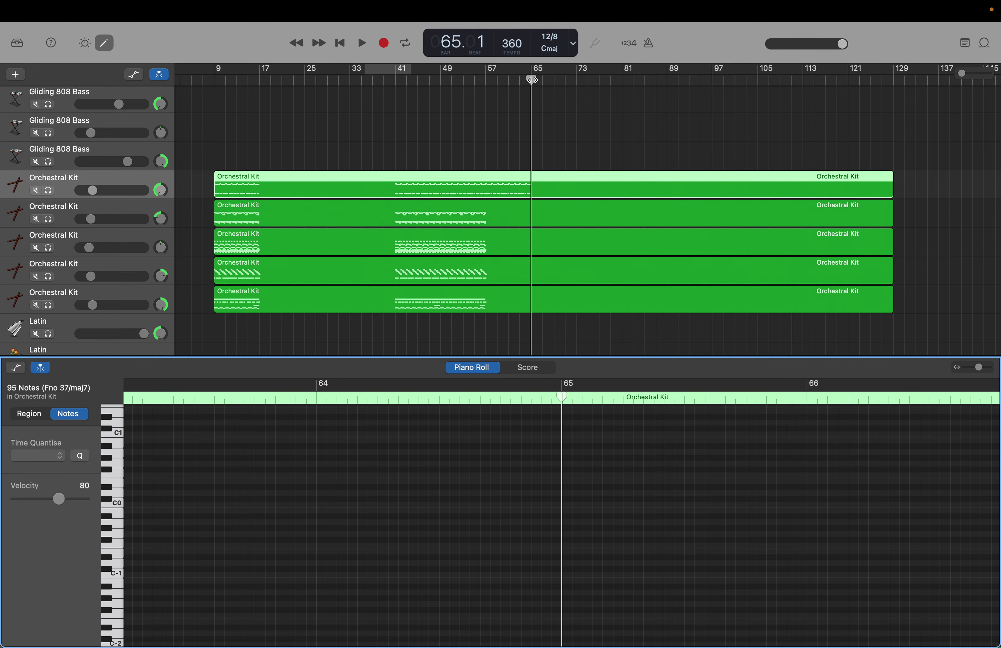
Step: Copy the second Orchestral Kit track's notes from bars 49 to 57, paste them at bar 57, and return the playhead to bar 57
left_click_drag(532, 79, 486, 79)
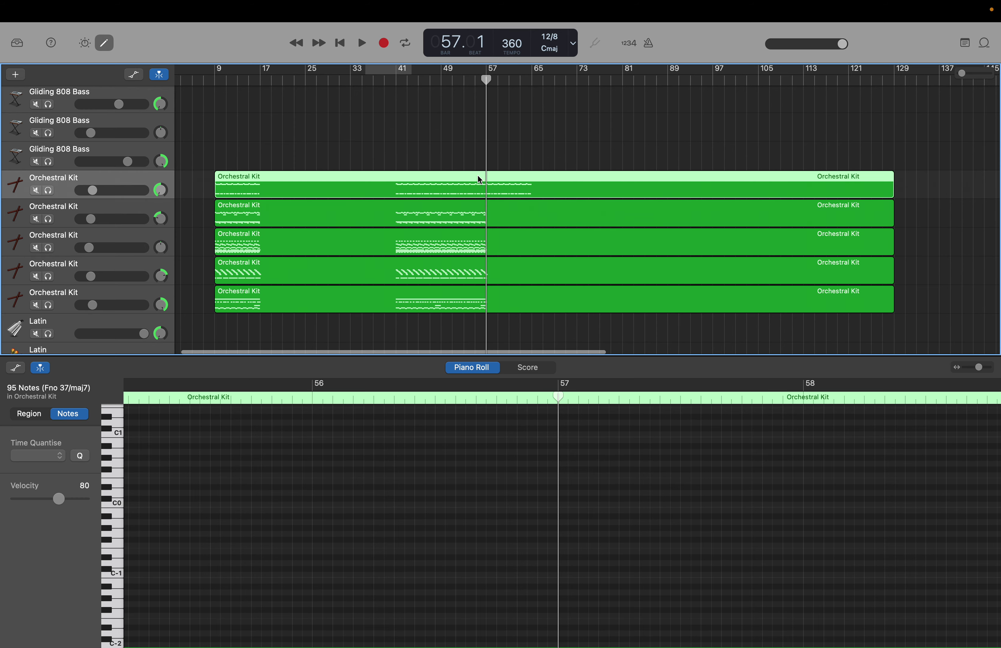
left_click(469, 205)
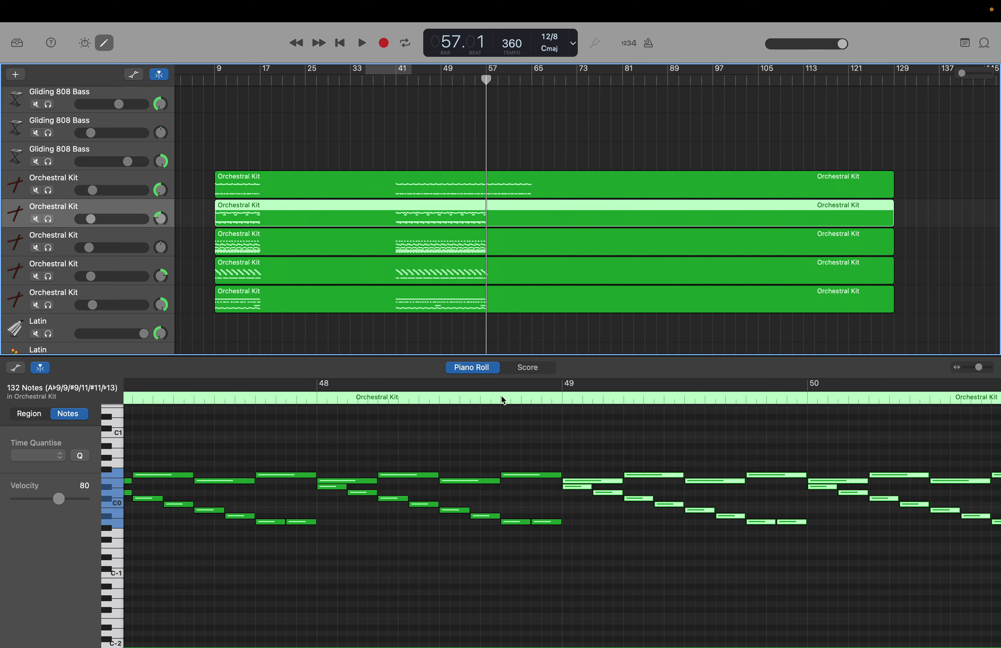
scroll(550, 452, "up", 15)
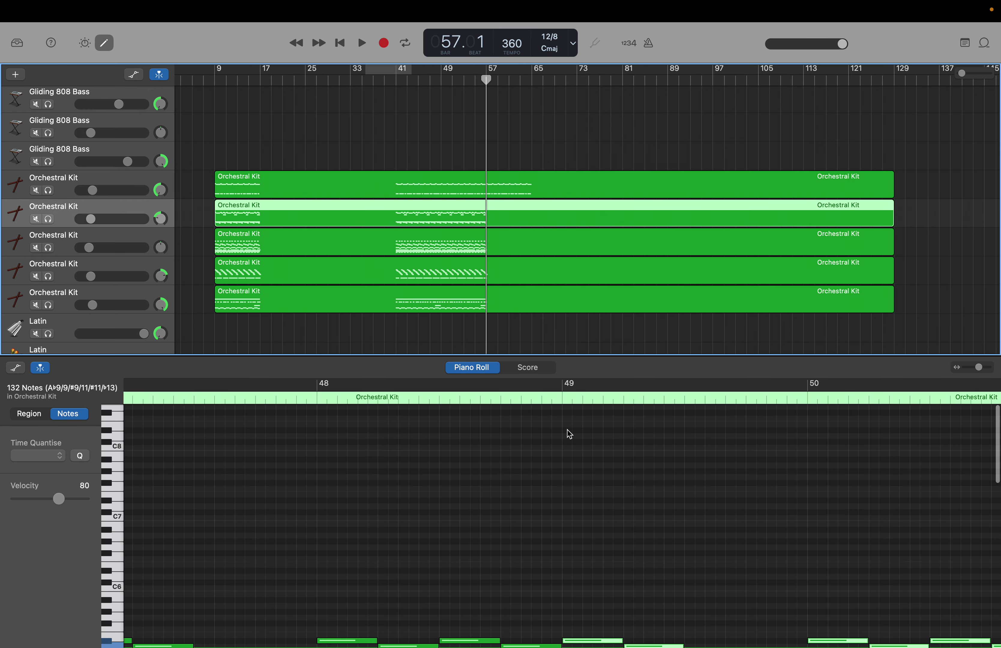
left_click_drag(567, 430, 998, 640)
key("space")
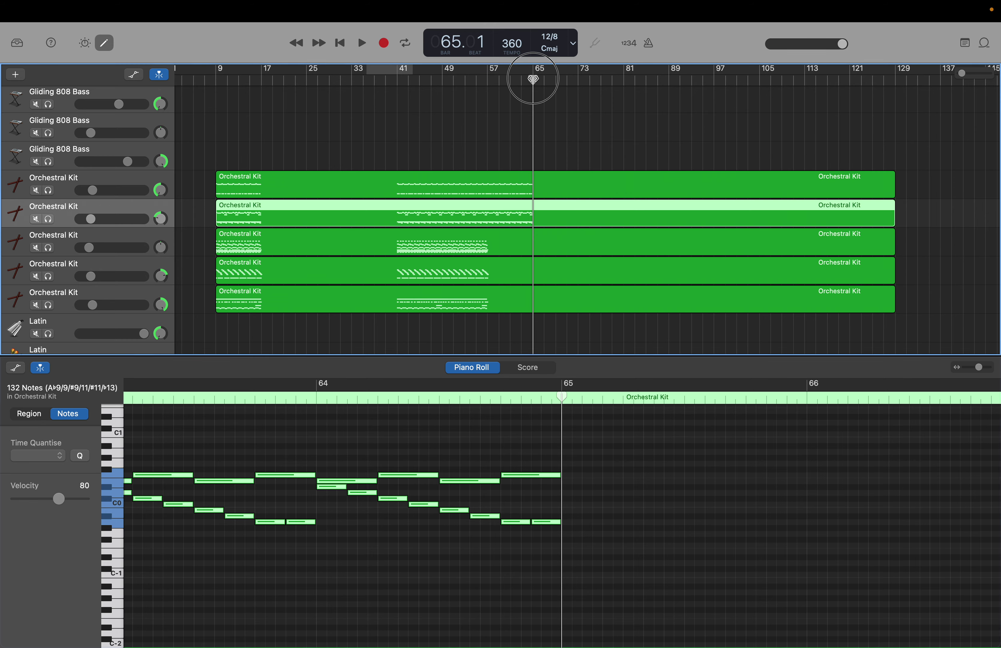
left_click_drag(533, 84, 487, 80)
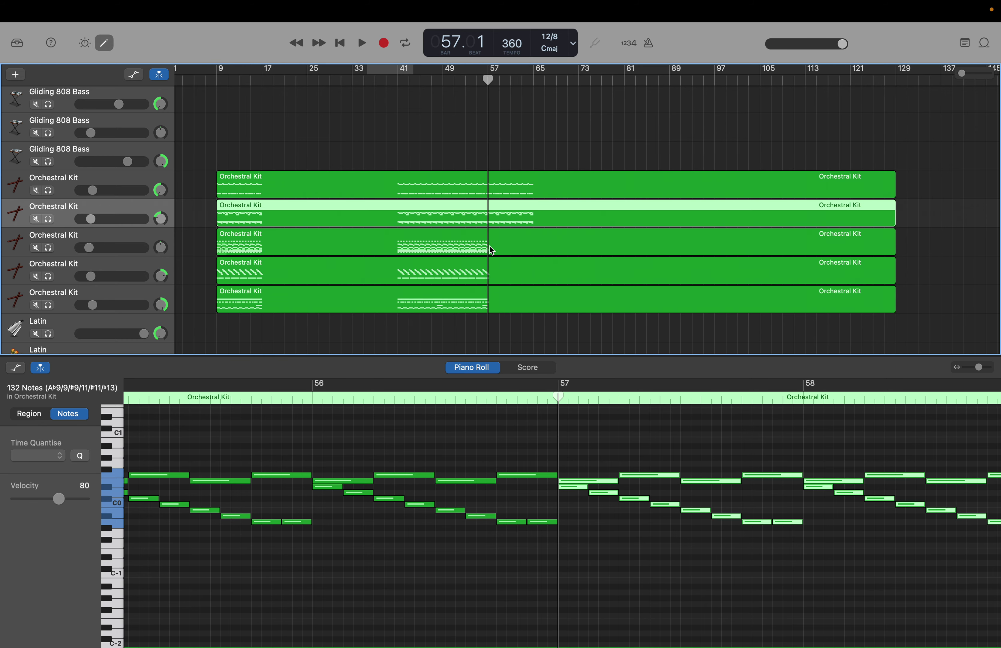
Step: Copy the third Orchestral Kit track's notes from bars 49 to 57, paste them at bar 57, and return the playhead to bar 57
left_click(501, 253)
scroll(561, 466, "up", 10)
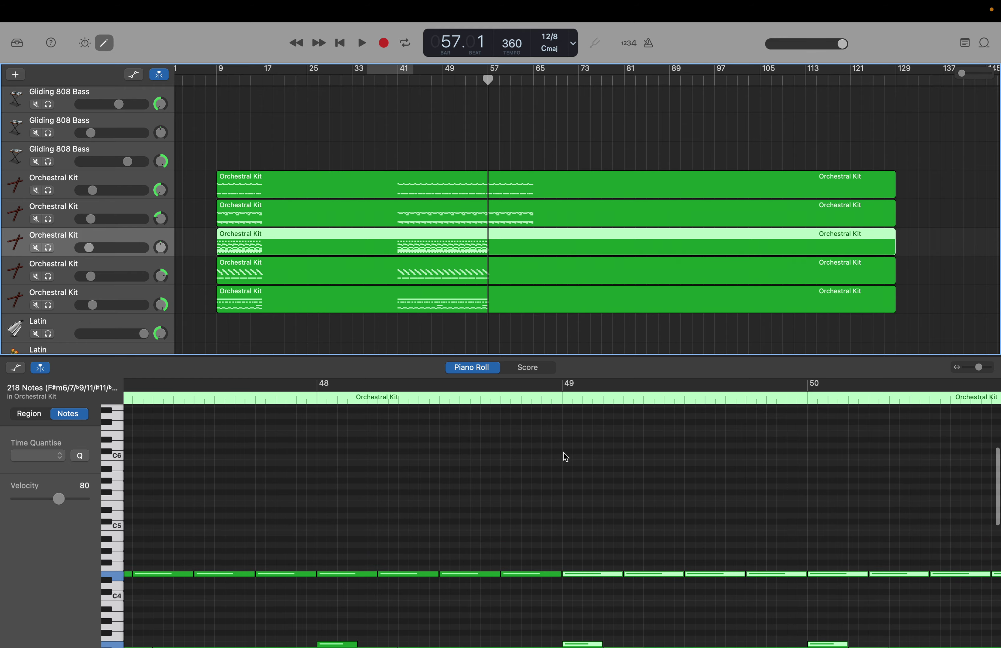
left_click(572, 426)
left_click_drag(572, 424, 581, 644)
scroll(577, 547, "up", 10)
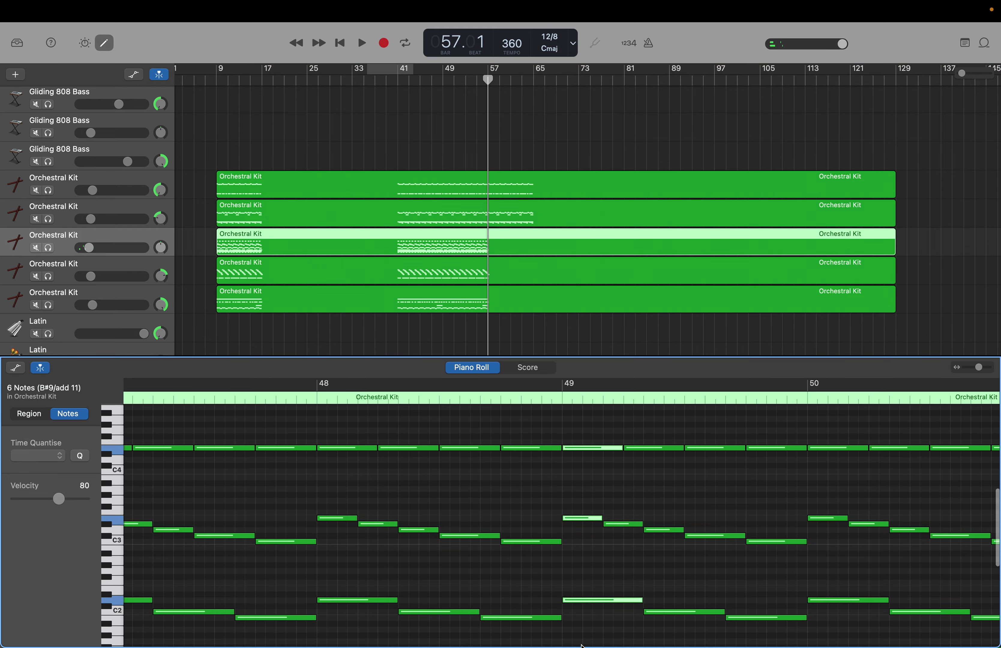
mouse_move(575, 598)
left_click_drag(568, 442, 998, 644)
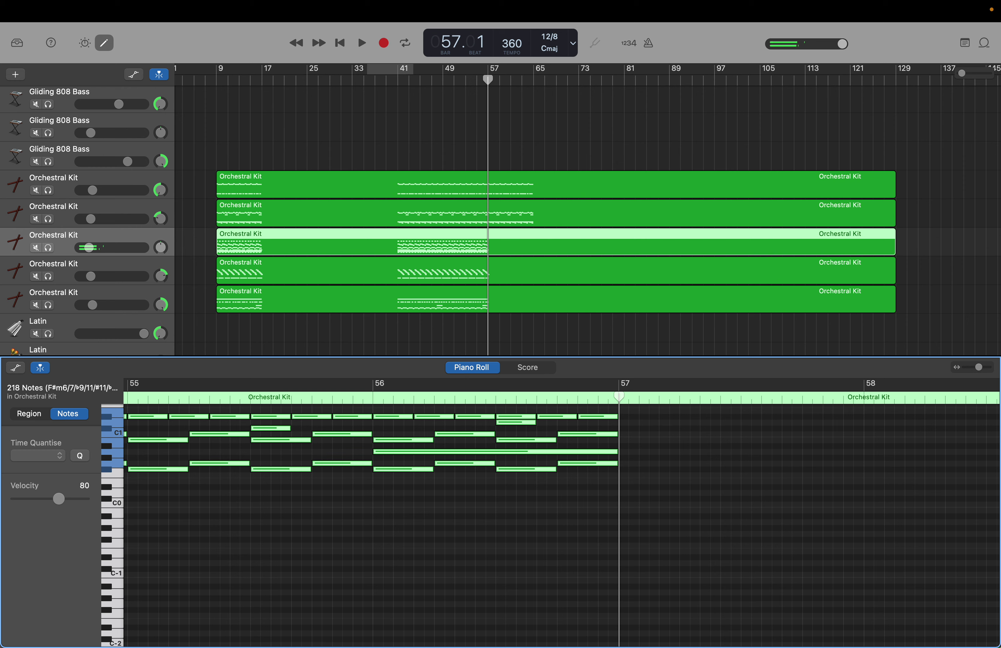
key("super+v")
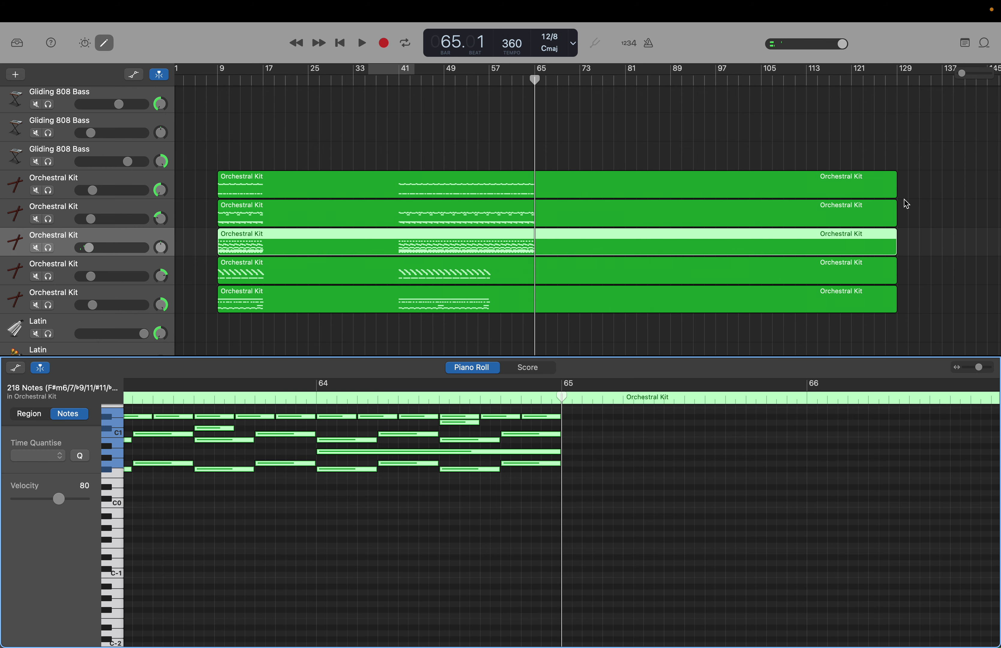
left_click_drag(536, 80, 490, 80)
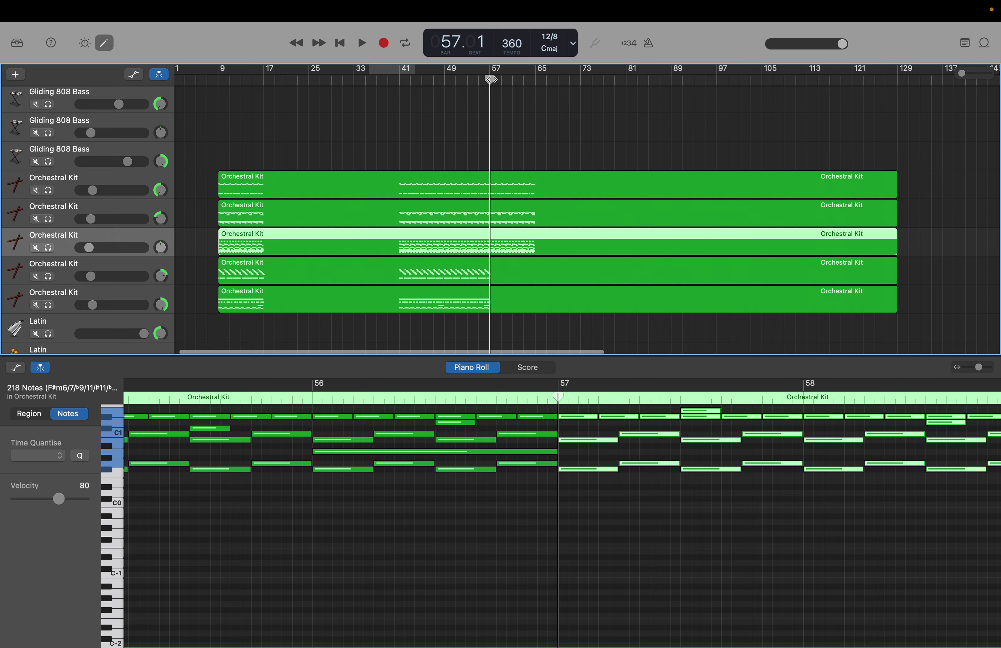
Step: Copy the fourth Orchestral Kit track's notes from bars 49 to 57, paste them at bar 57, and return the playhead to bar 57
left_click(515, 280)
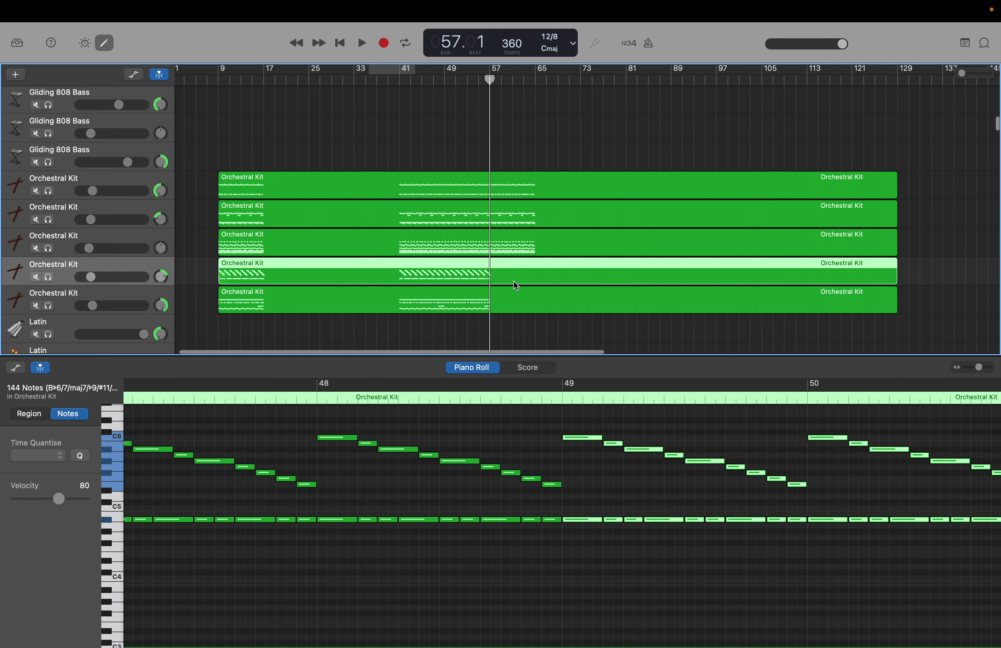
scroll(515, 281, "up", 3)
scroll(516, 283, "down", 2)
scroll(513, 282, "down", 2)
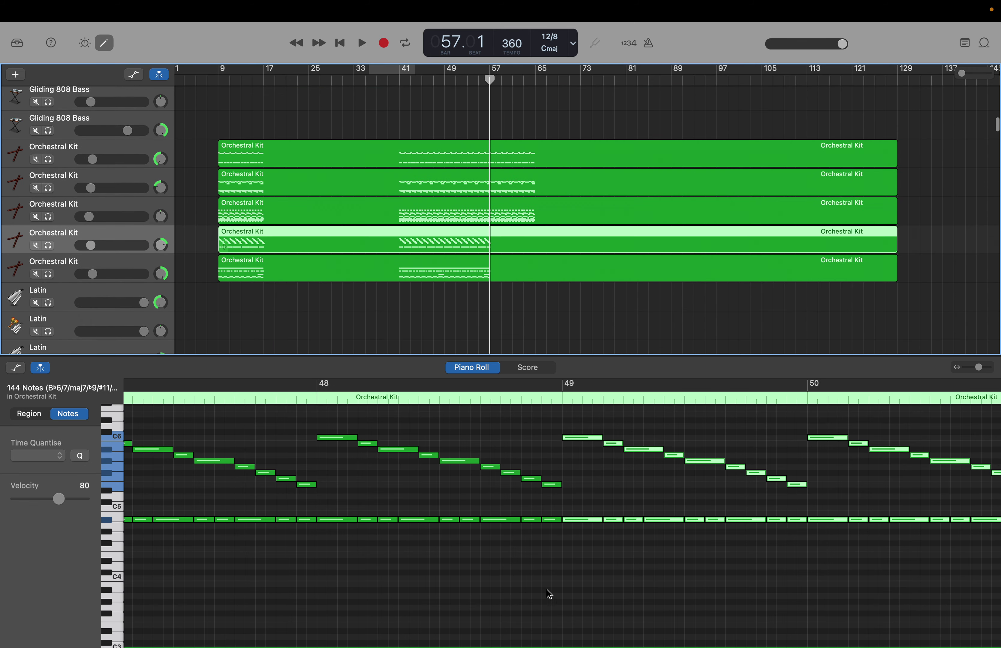
scroll(599, 529, "up", 5)
left_click(577, 533)
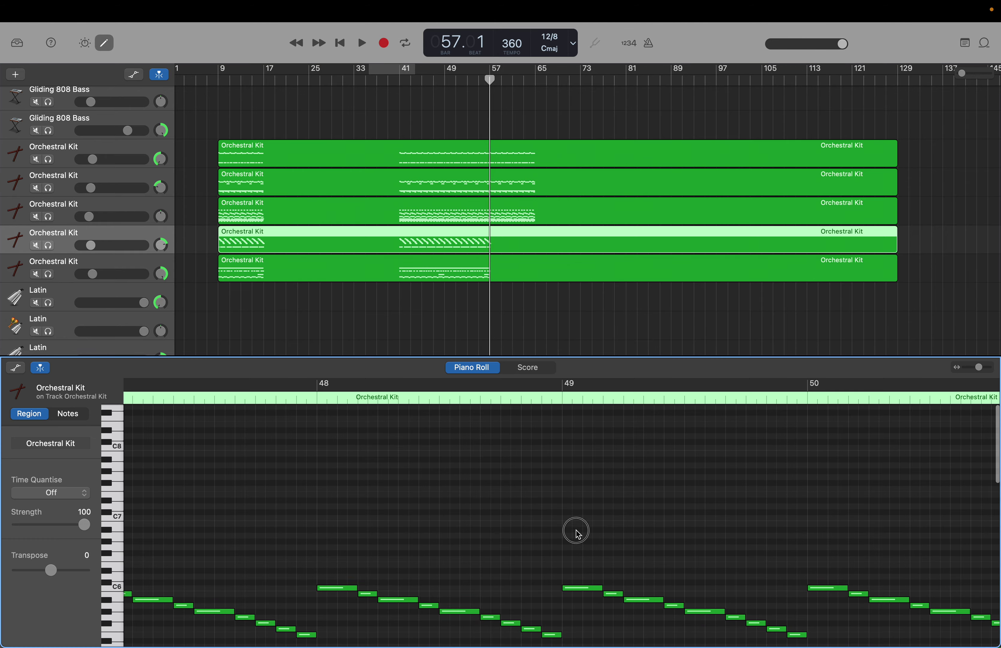
left_click_drag(577, 533, 995, 644)
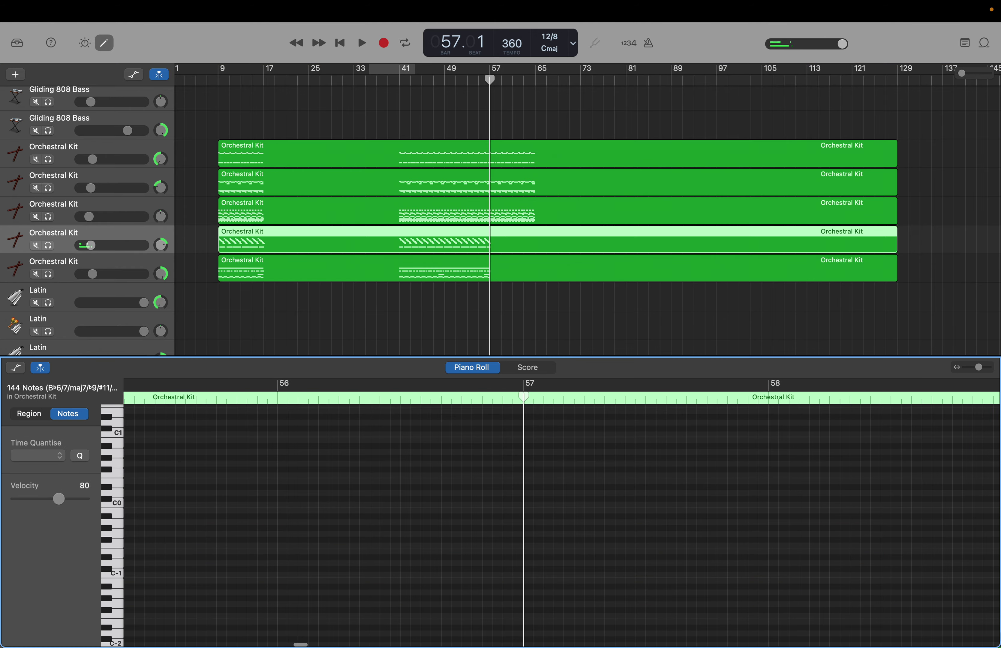
key("super+v")
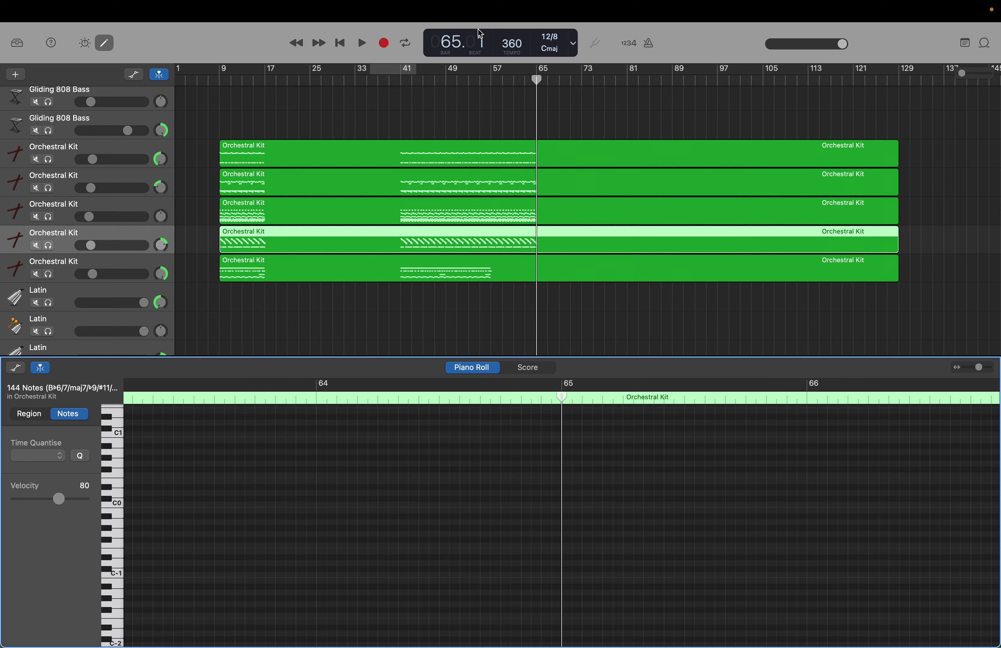
left_click_drag(541, 79, 492, 80)
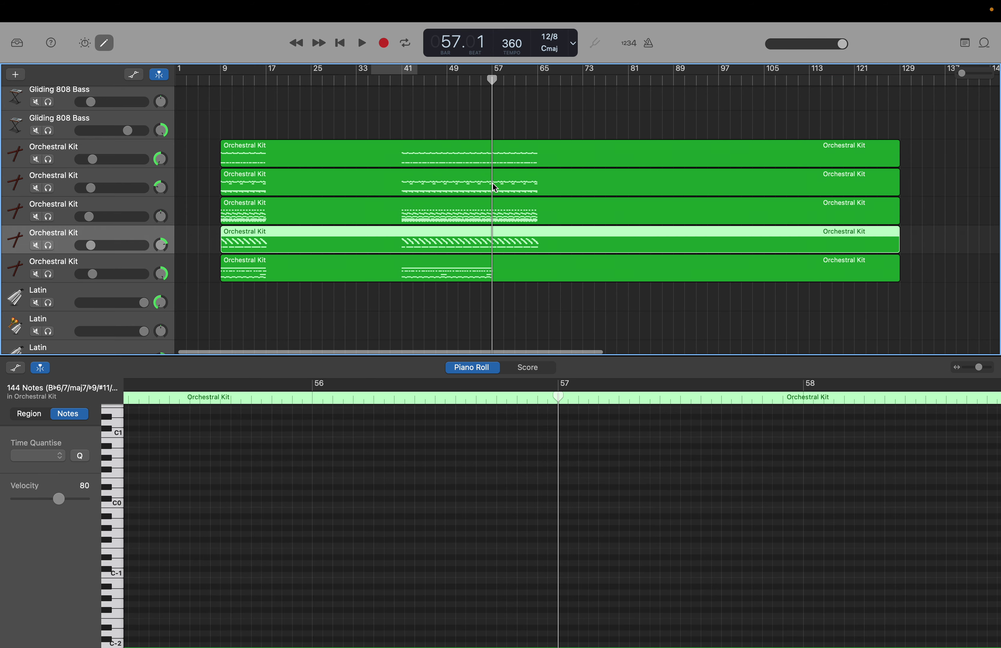
Step: Copy the fifth Orchestral Kit track's notes from bar 49 up to bar 57 and paste them at bar 57
left_click(504, 278)
scroll(506, 608, "up", 3)
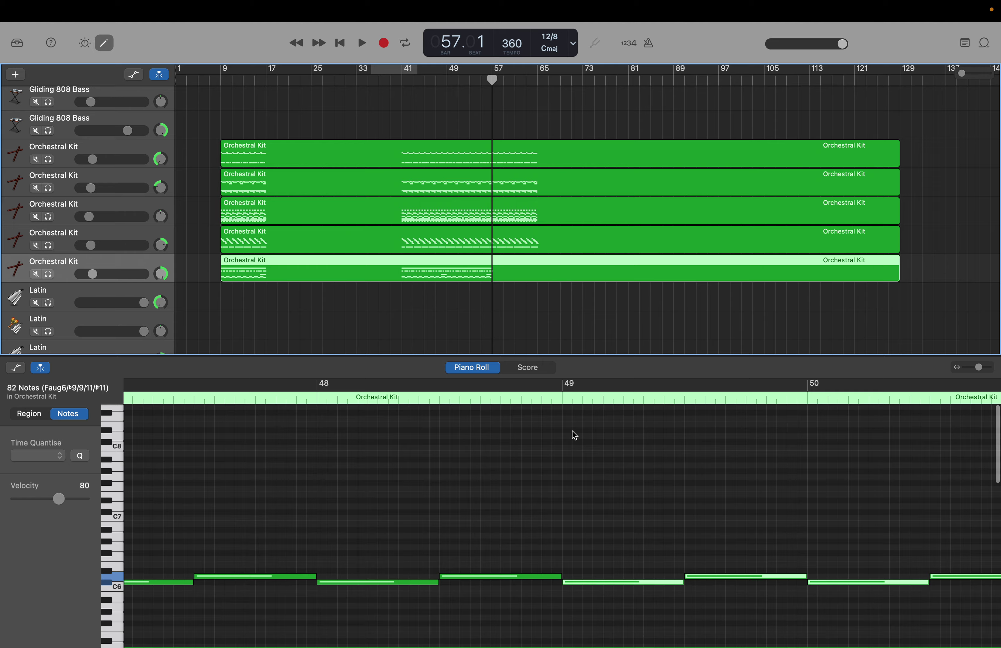
left_click(571, 420)
mouse_move(571, 419)
left_mouse_down()
mouse_move(570, 641)
mouse_move(995, 643)
left_mouse_up()
key("shift+period")
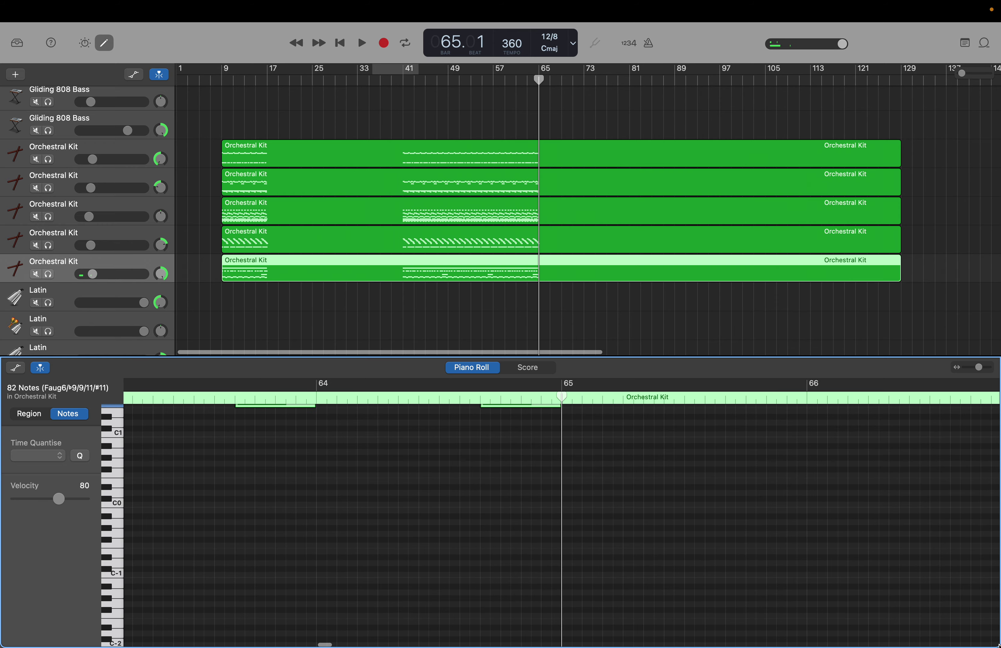
Step: Copy the first Taiko Drums track's notes from bars 49 to 57, paste them at bar 57, and return the playhead to bar 57
scroll(415, 216, "down", 5)
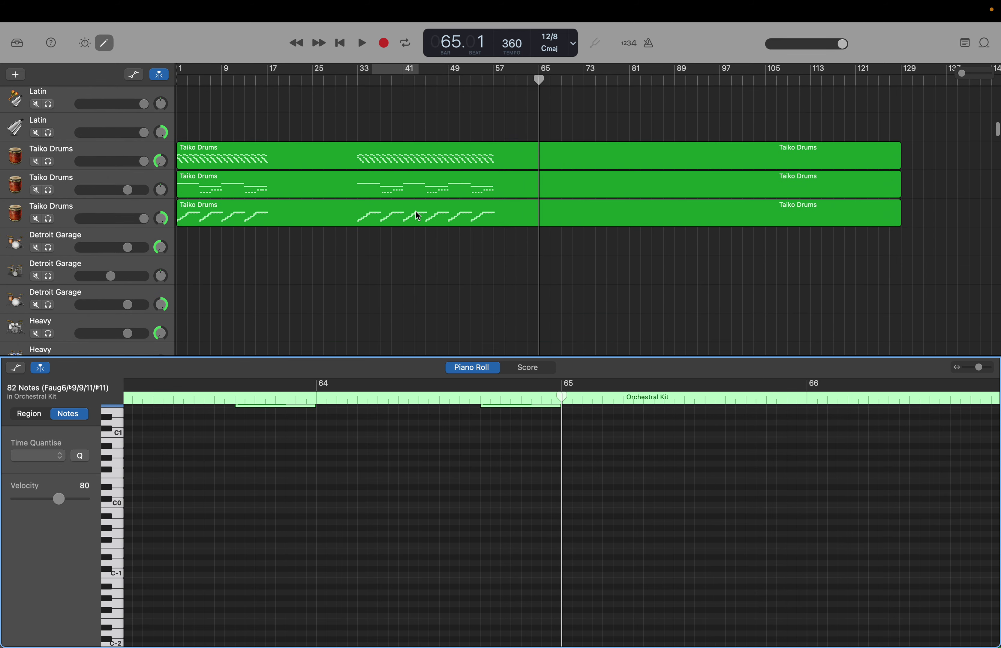
left_click_drag(543, 79, 494, 80)
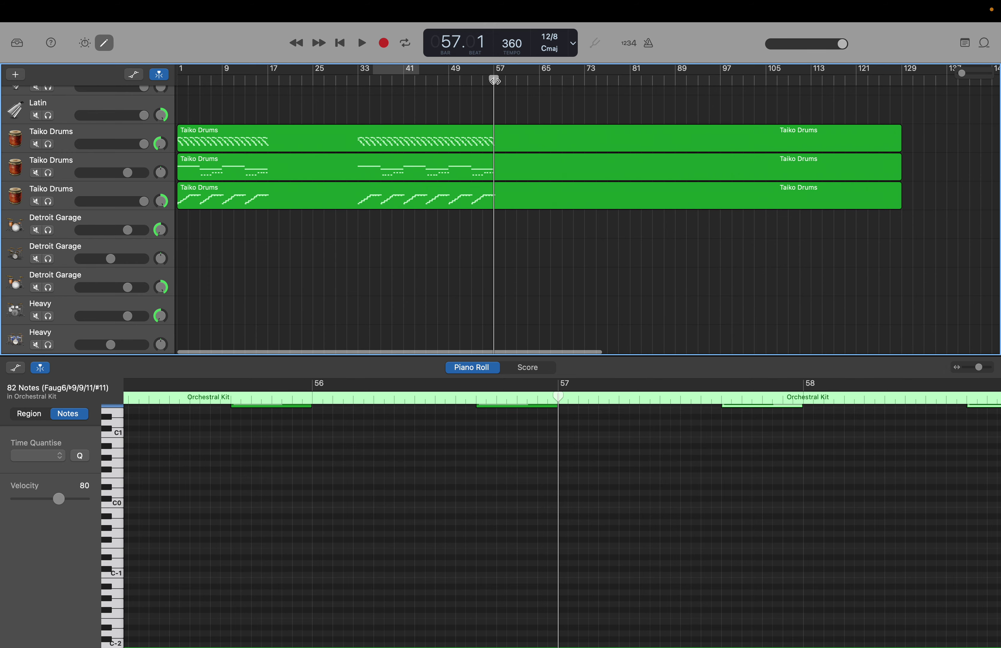
left_click(511, 131)
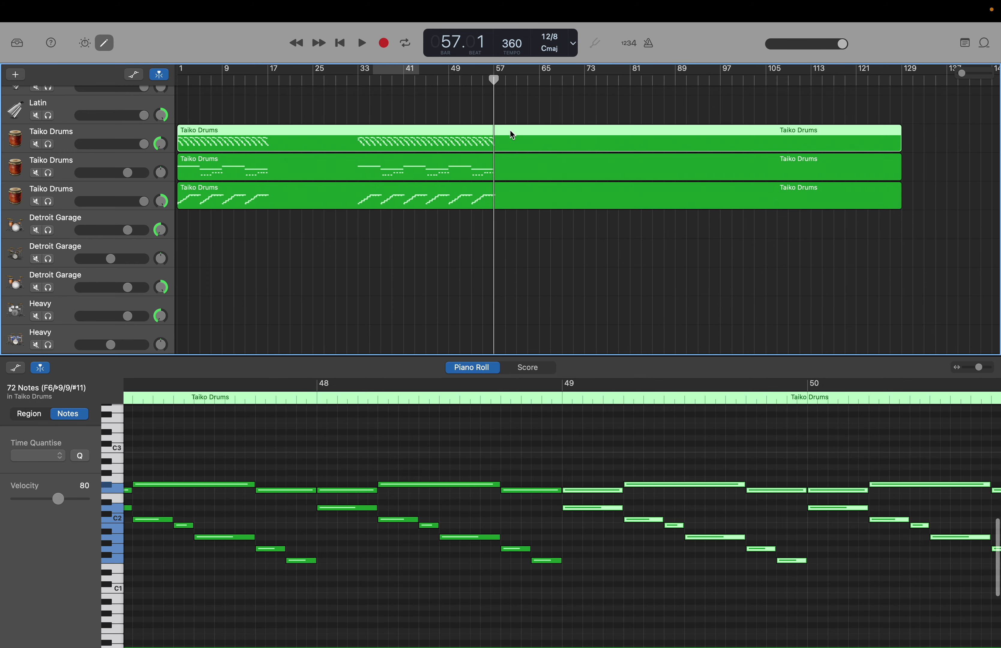
scroll(593, 466, "up", 10)
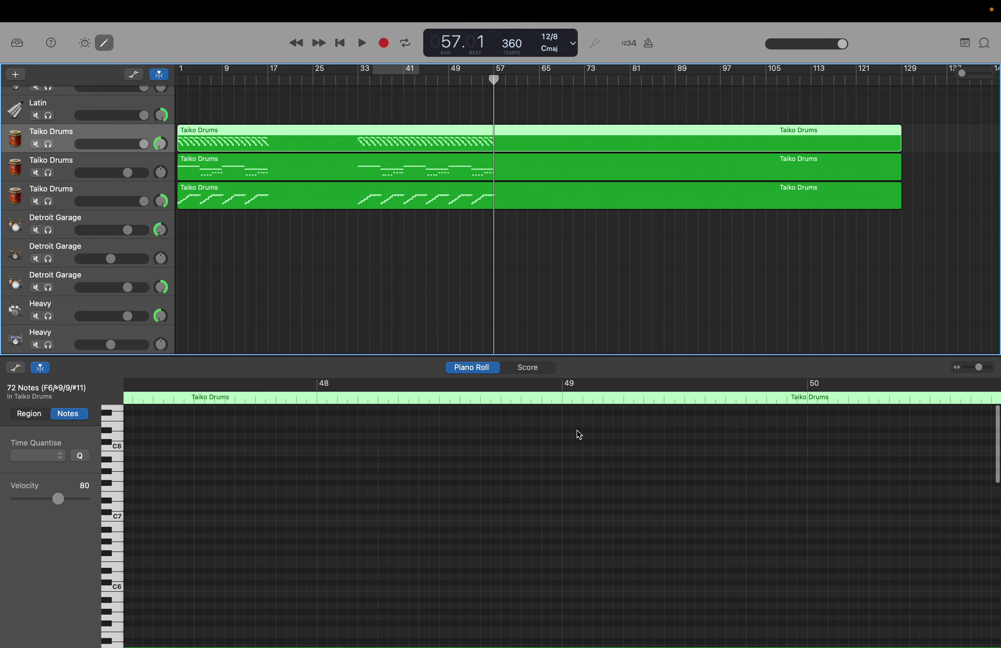
left_click_drag(574, 434, 993, 642)
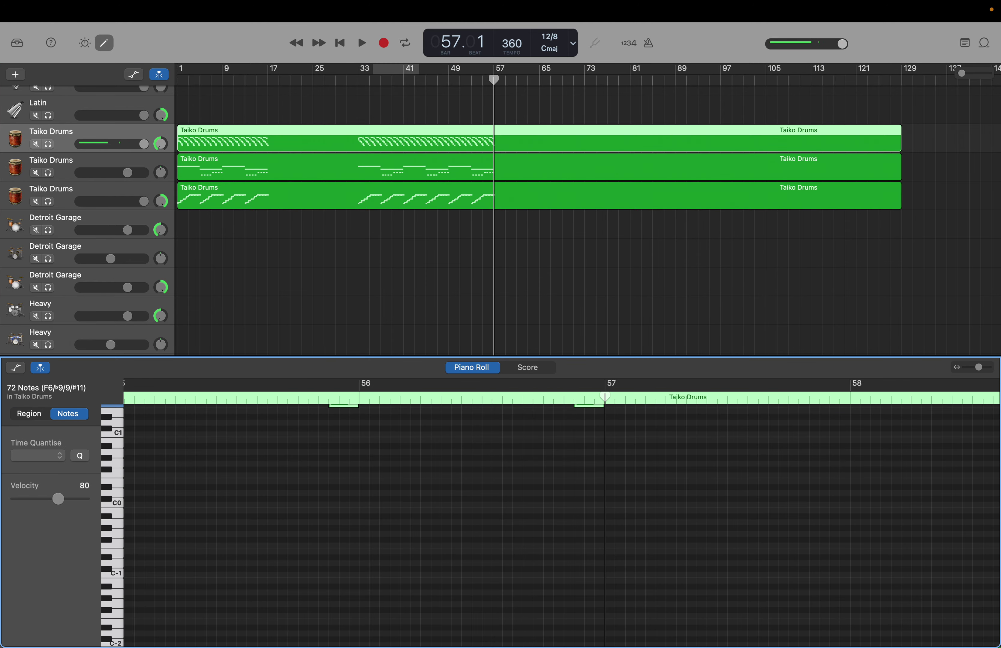
key("shift+period")
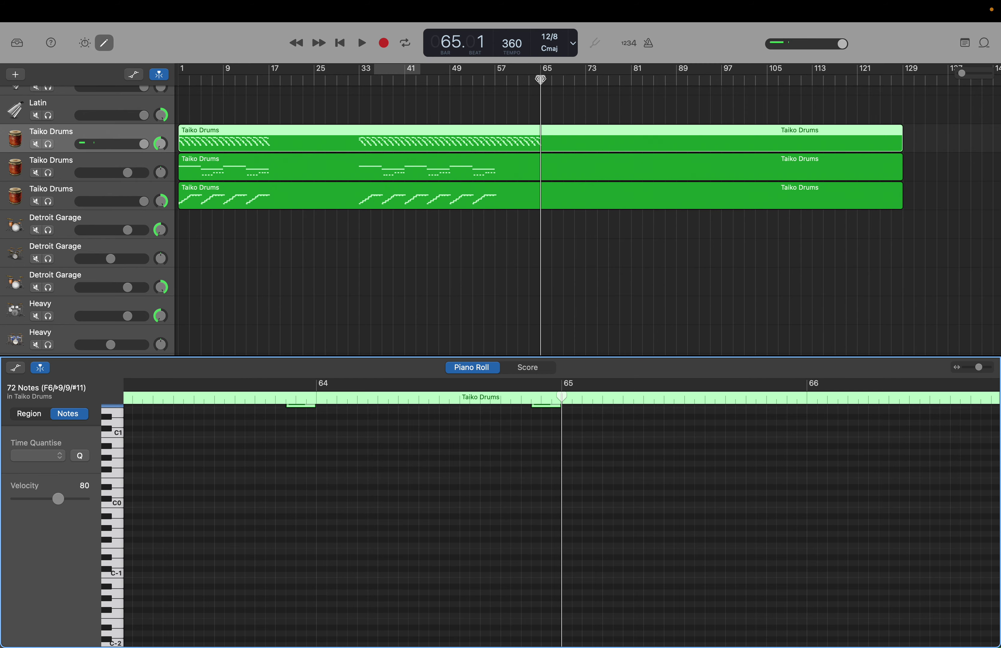
left_click_drag(542, 78, 496, 79)
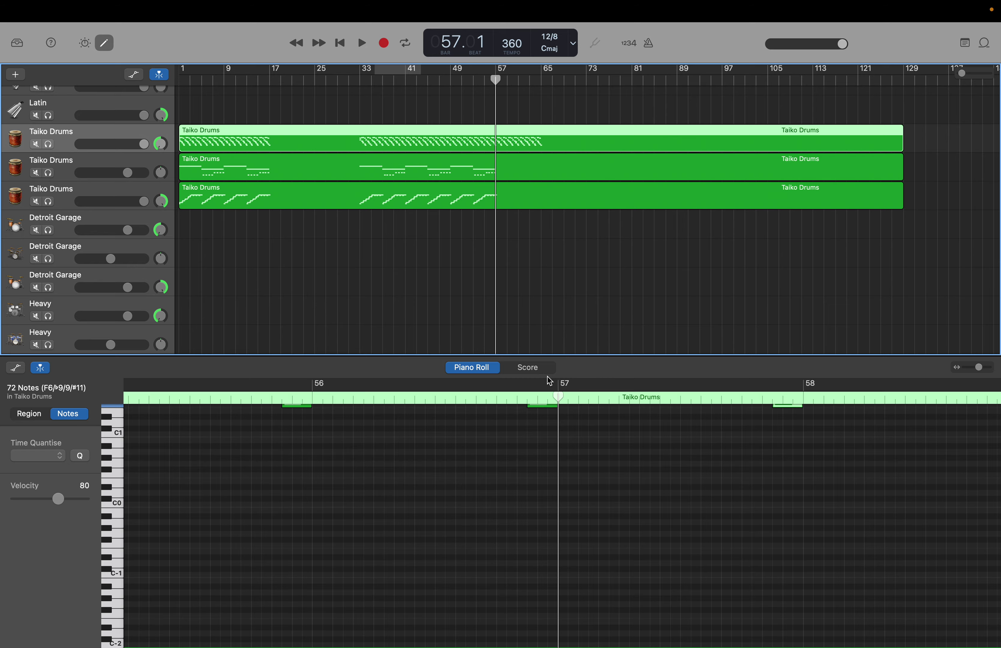
Step: Copy the second Taiko Drums track's notes from bars 49 to 57, paste them at bar 57, and return the playhead to bar 57
left_click(528, 169)
scroll(509, 496, "up", 5)
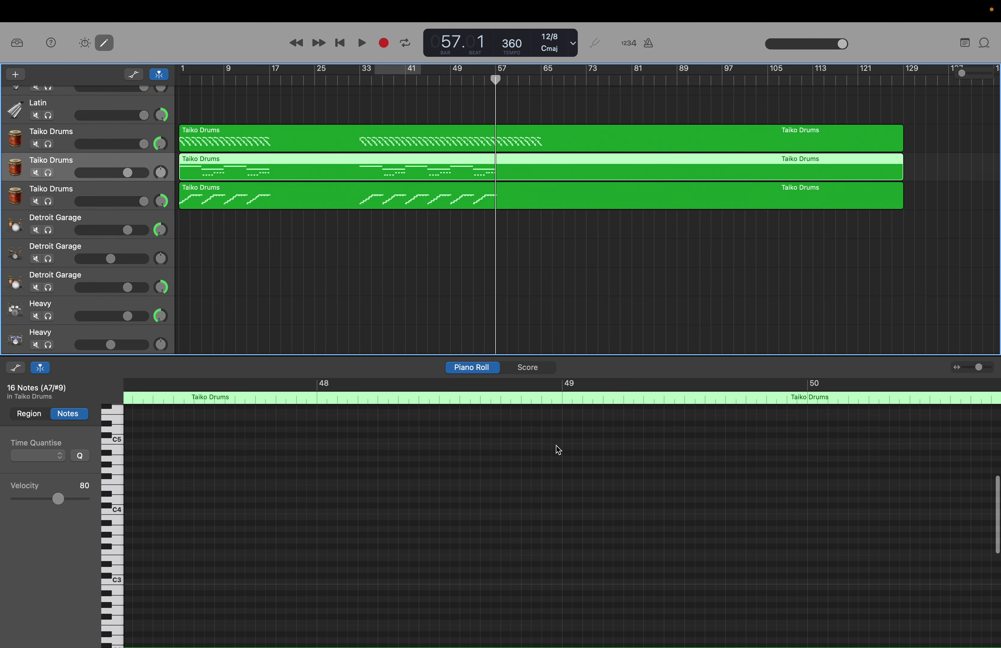
left_click_drag(572, 438, 995, 644)
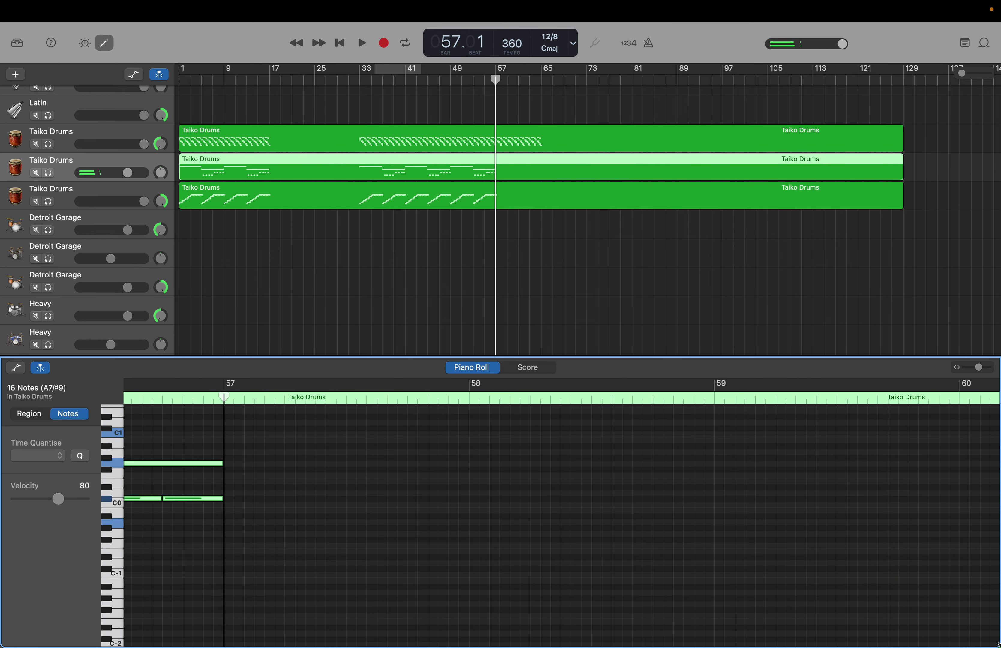
key("super+v")
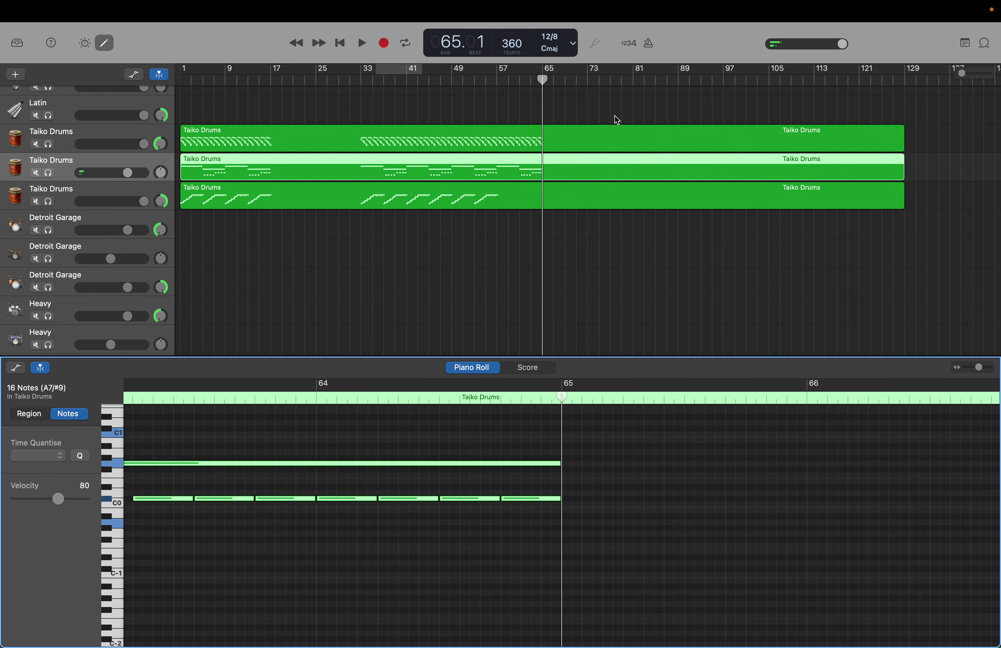
left_click_drag(543, 80, 498, 80)
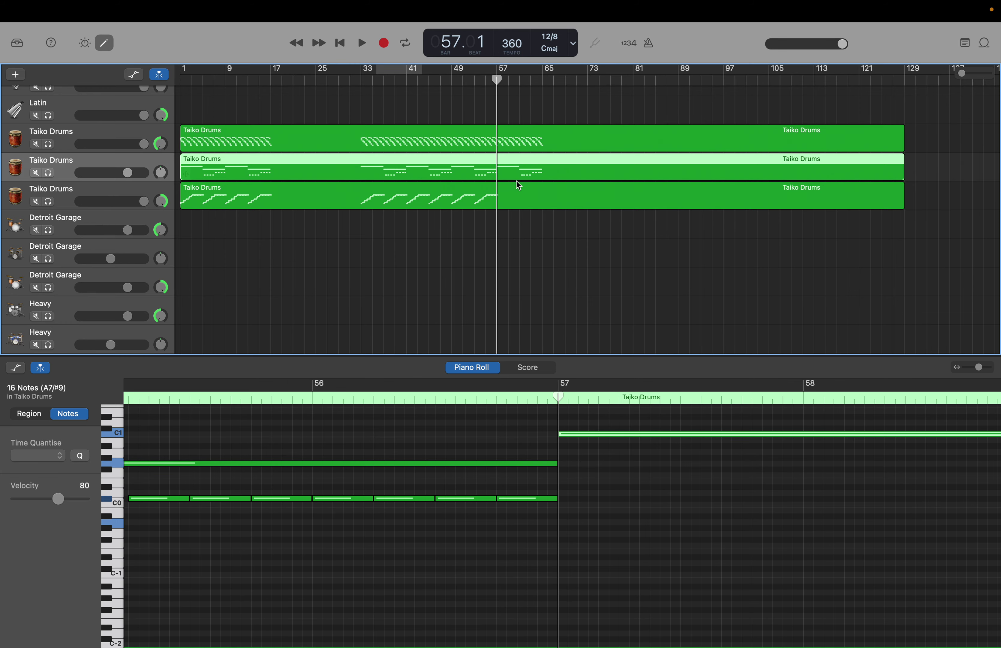
Step: Copy the third Taiko Drums track's notes from bar 49 up to bar 57 and paste them at bar 57
left_click(516, 193)
scroll(543, 454, "up", 10)
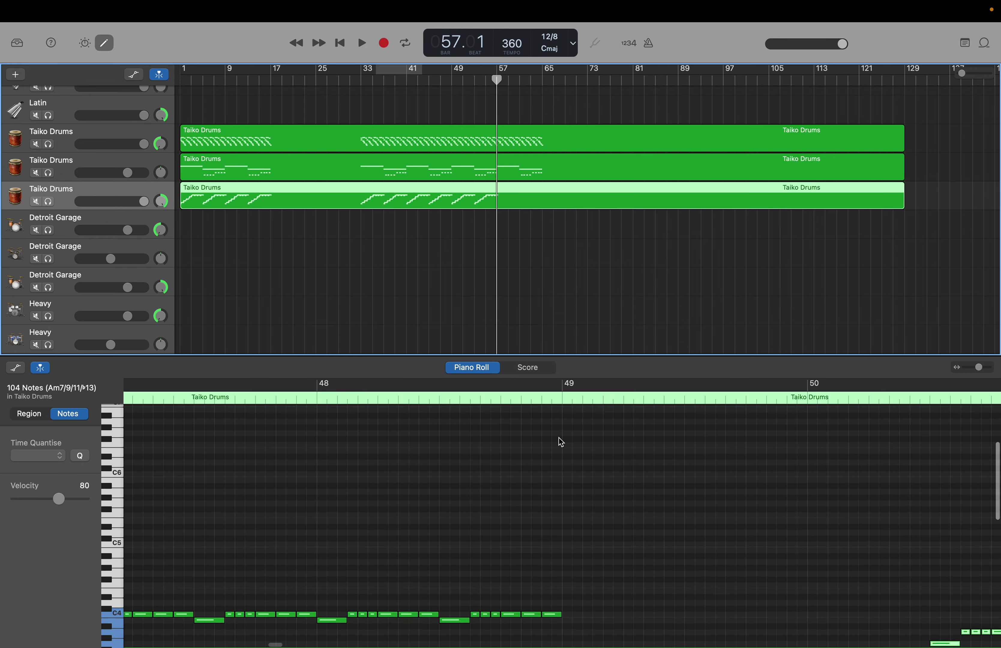
left_click_drag(565, 429, 995, 644)
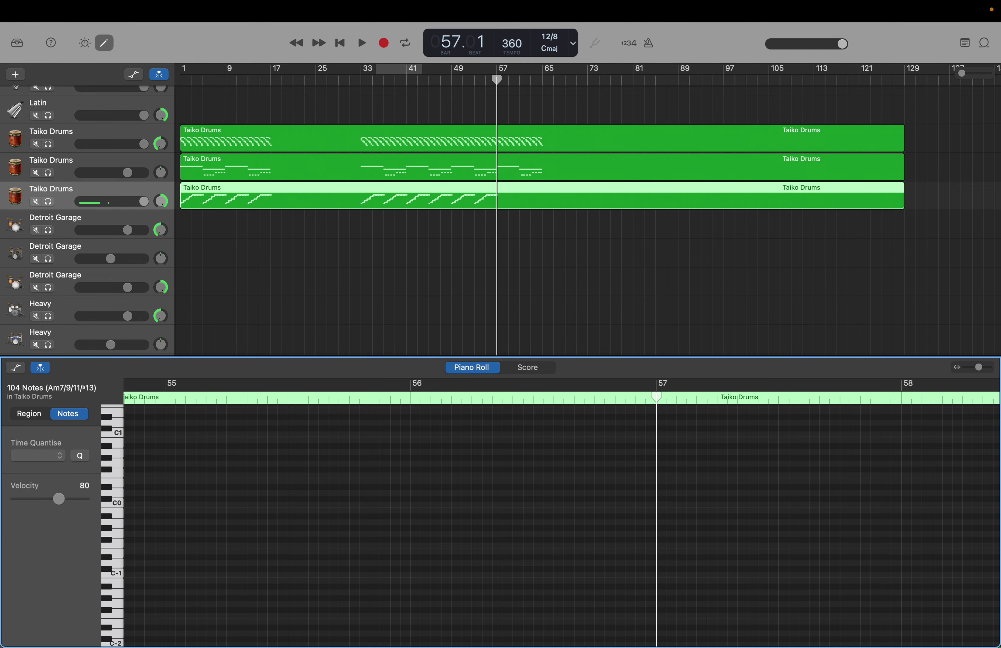
key("shift+period")
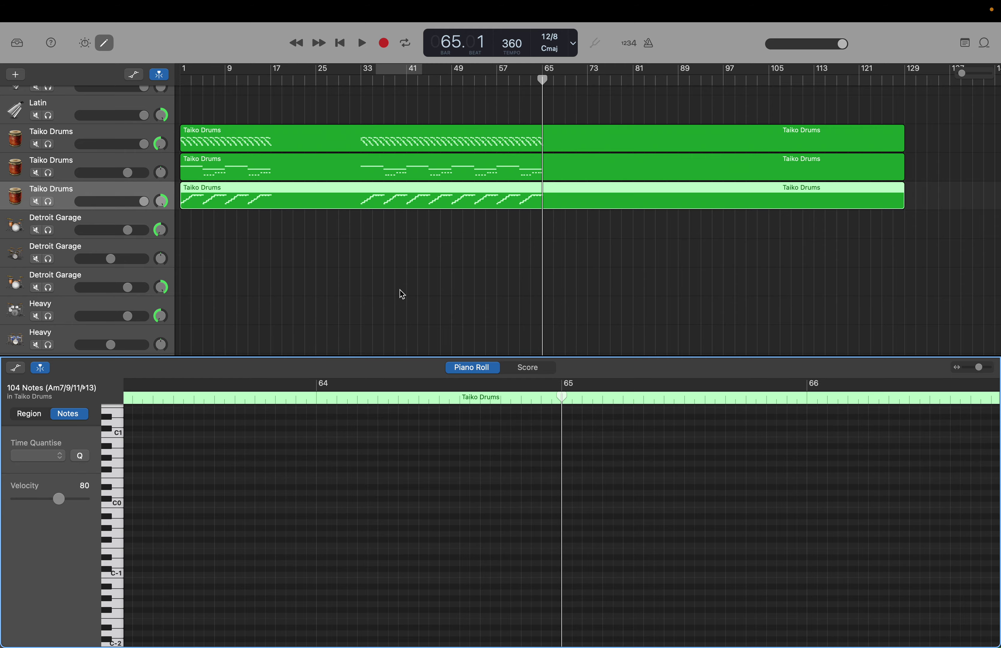
Step: Examine the third Orchestral Kit track's notes between bars 53 and 62, then return the playhead to bar 57
scroll(403, 294, "up", 8)
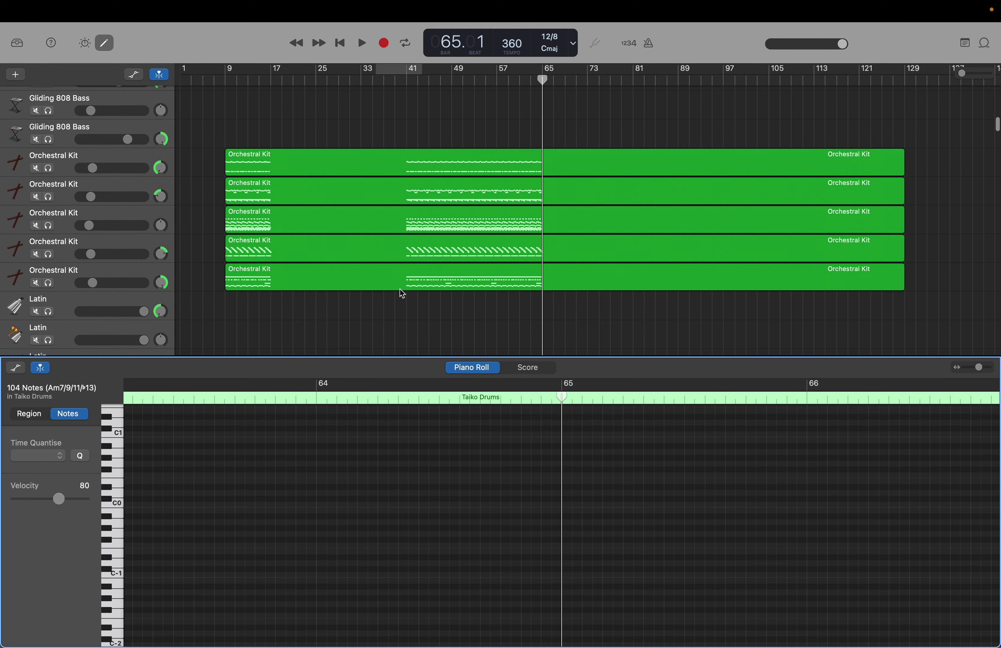
left_click(329, 216)
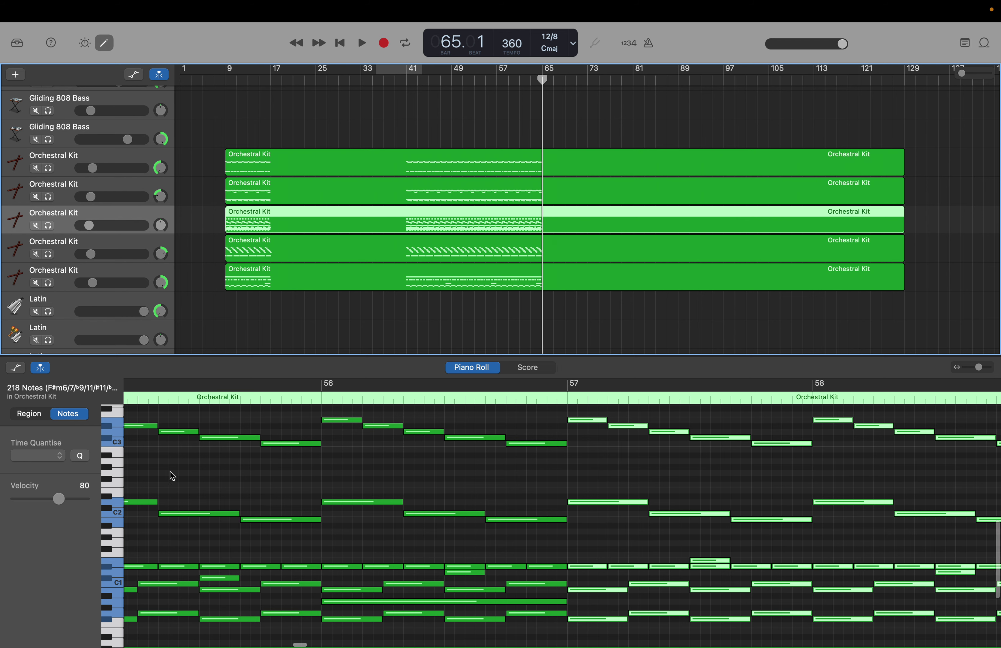
scroll(171, 474, "left", 10)
scroll(172, 475, "left", 6)
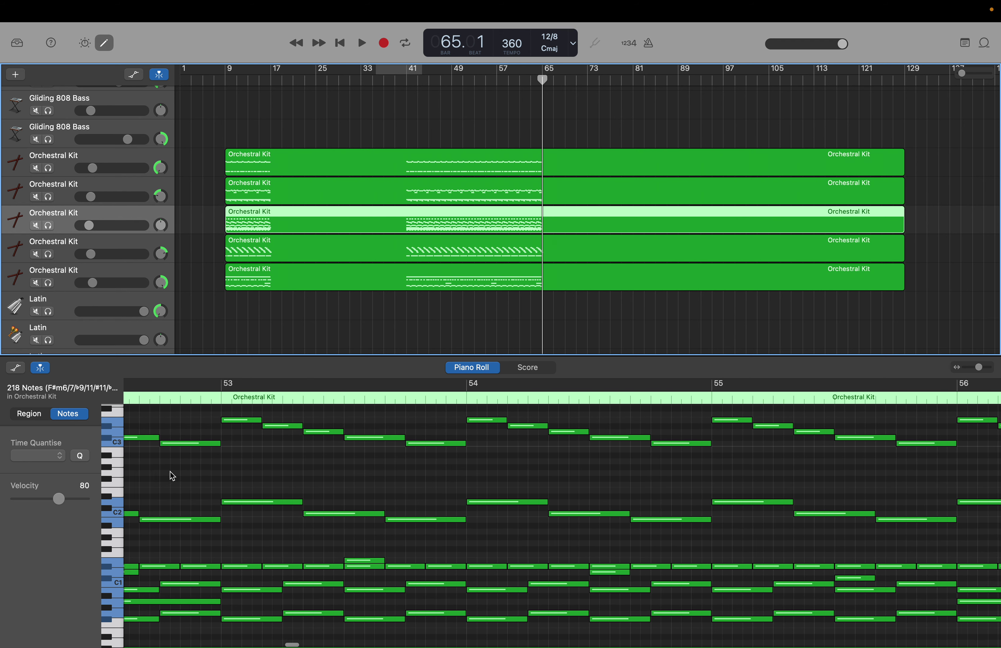
left_click(186, 478)
scroll(186, 481, "right", 10)
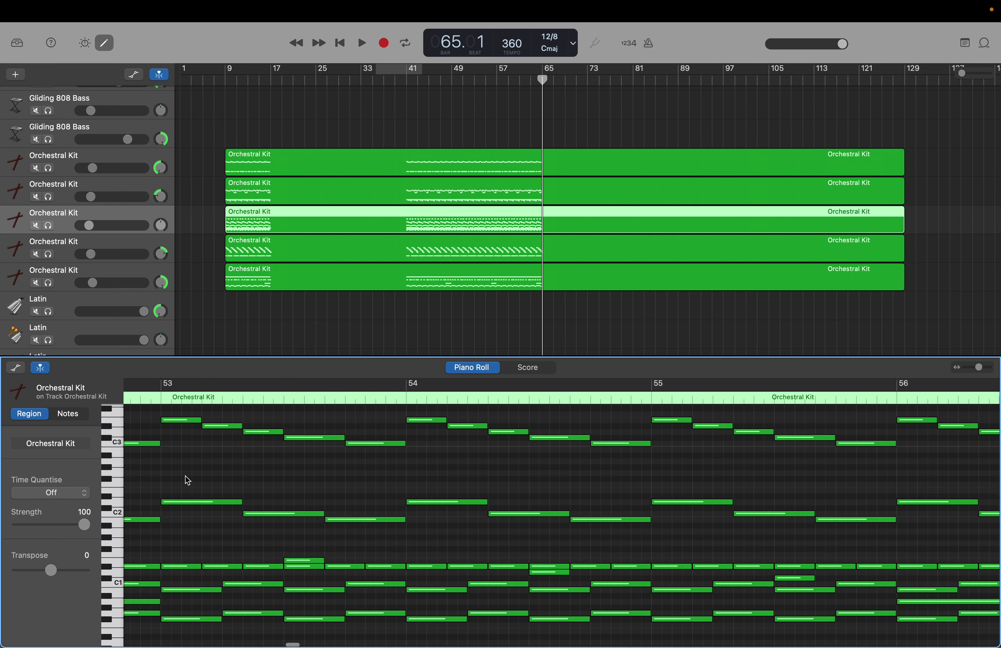
scroll(188, 481, "right", 6)
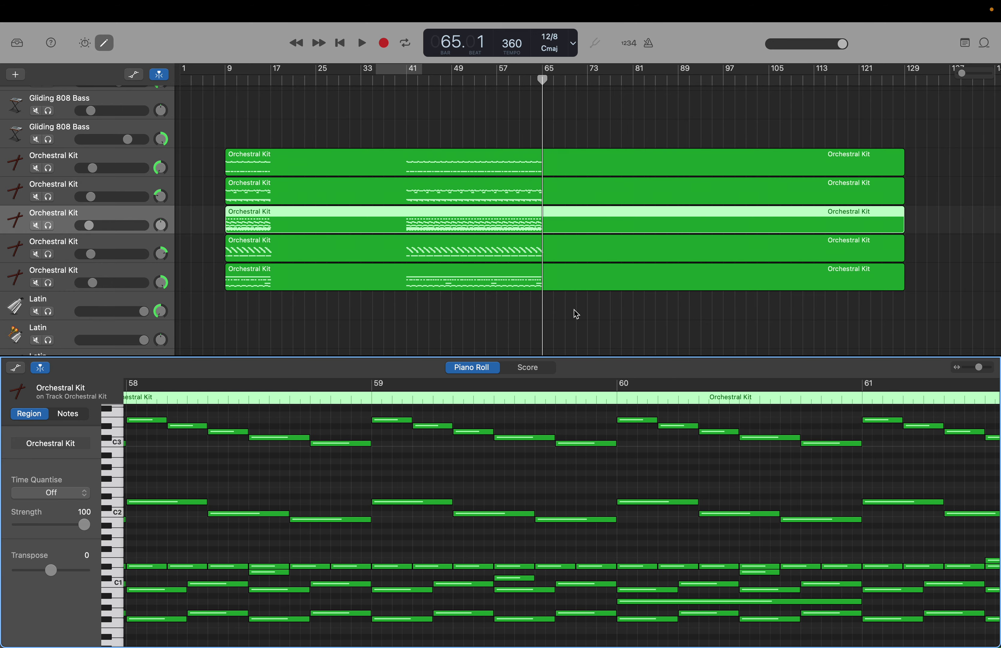
scroll(646, 537, "right", 4)
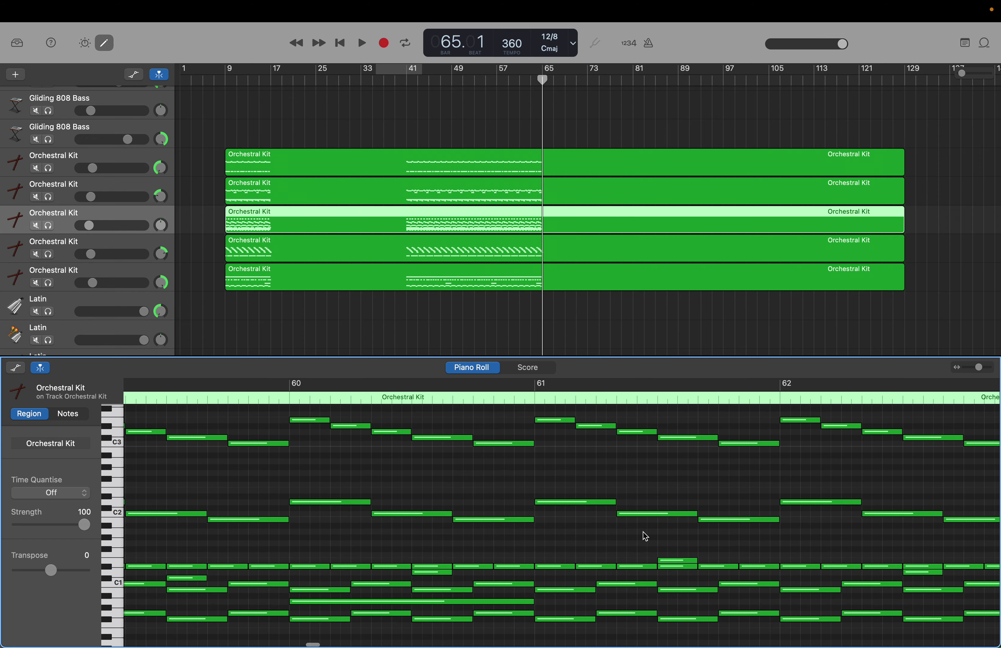
scroll(645, 537, "left", 4)
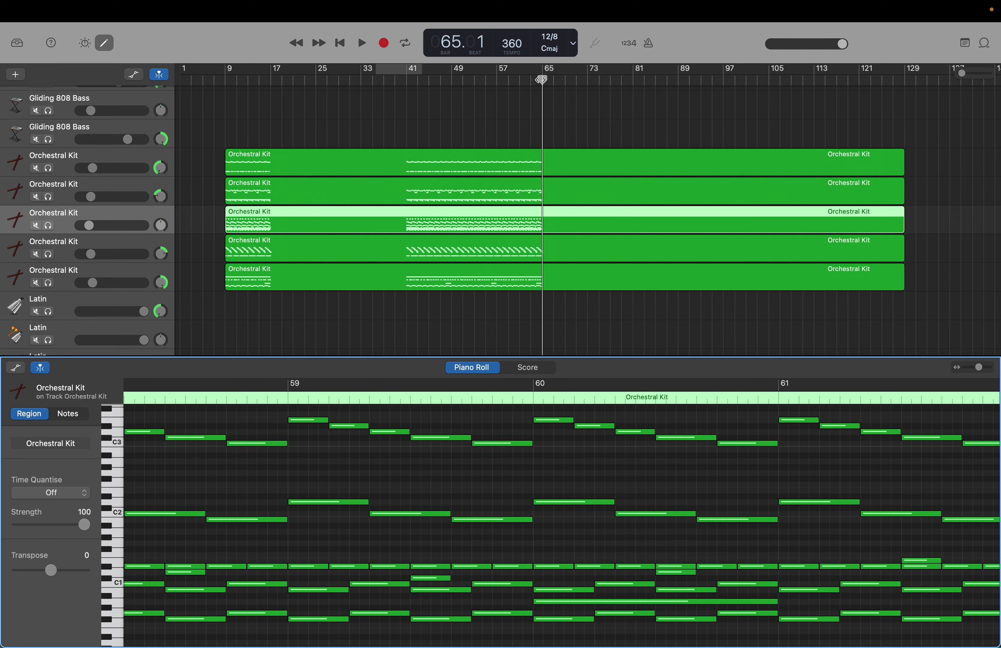
left_click_drag(542, 80, 497, 80)
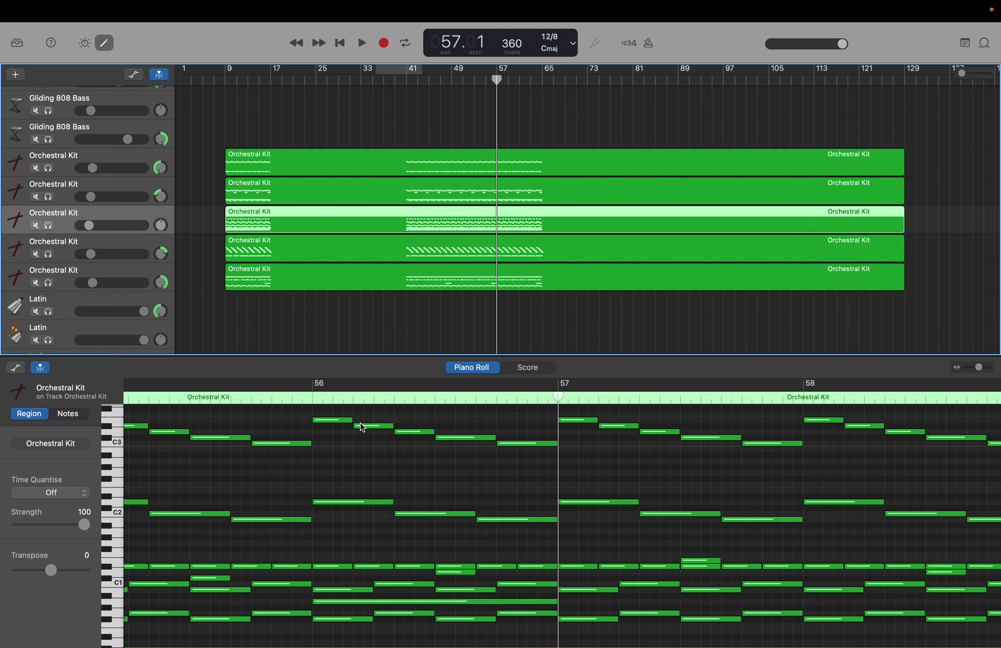
Step: Audition the third Orchestral Kit track's sounds on the keys from around C6 down to C5
scroll(362, 426, "up", 15)
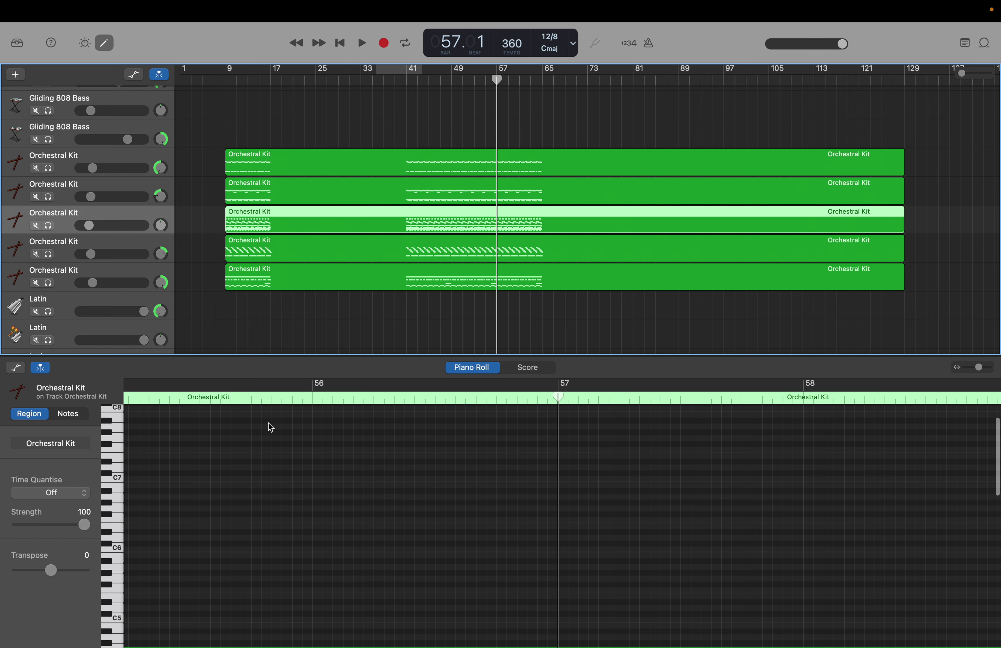
left_click(110, 543)
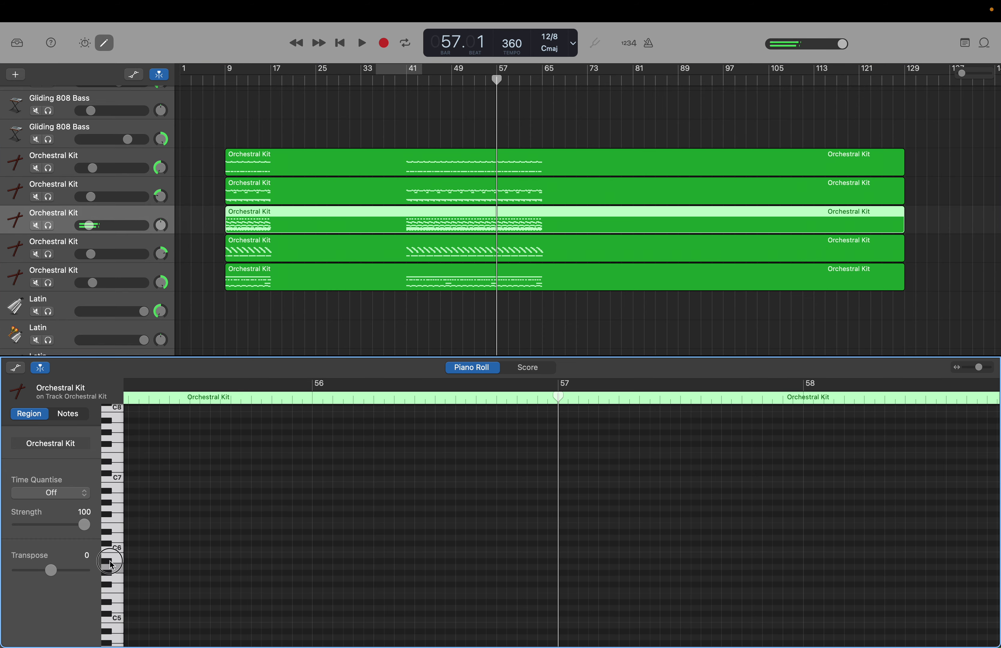
left_click(113, 539)
left_click(110, 586)
scroll(113, 589, "down", 3)
left_click(111, 532)
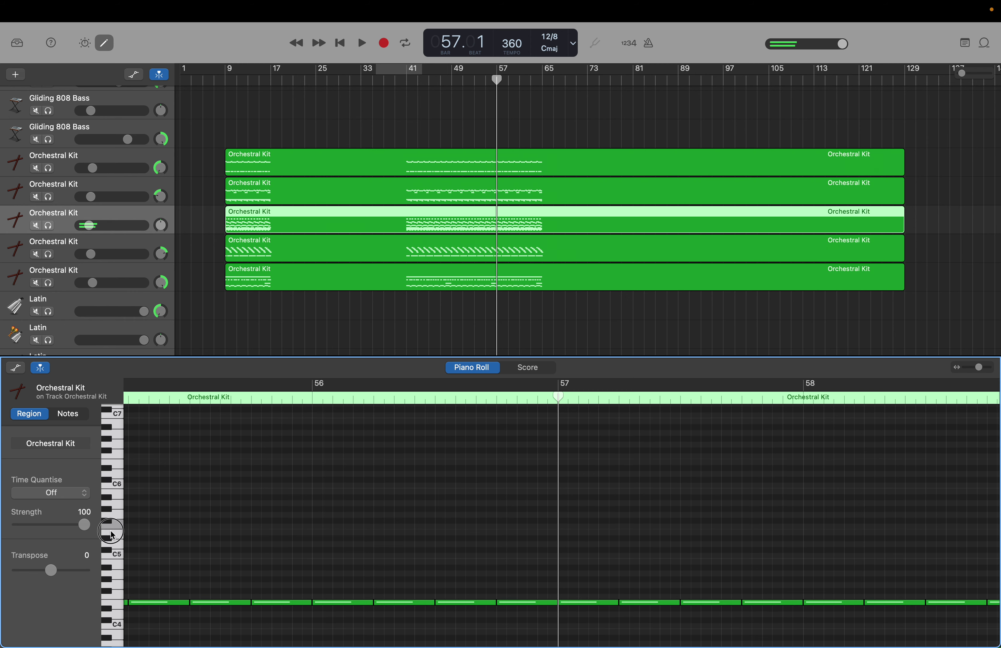
left_click(106, 564)
left_click(111, 566)
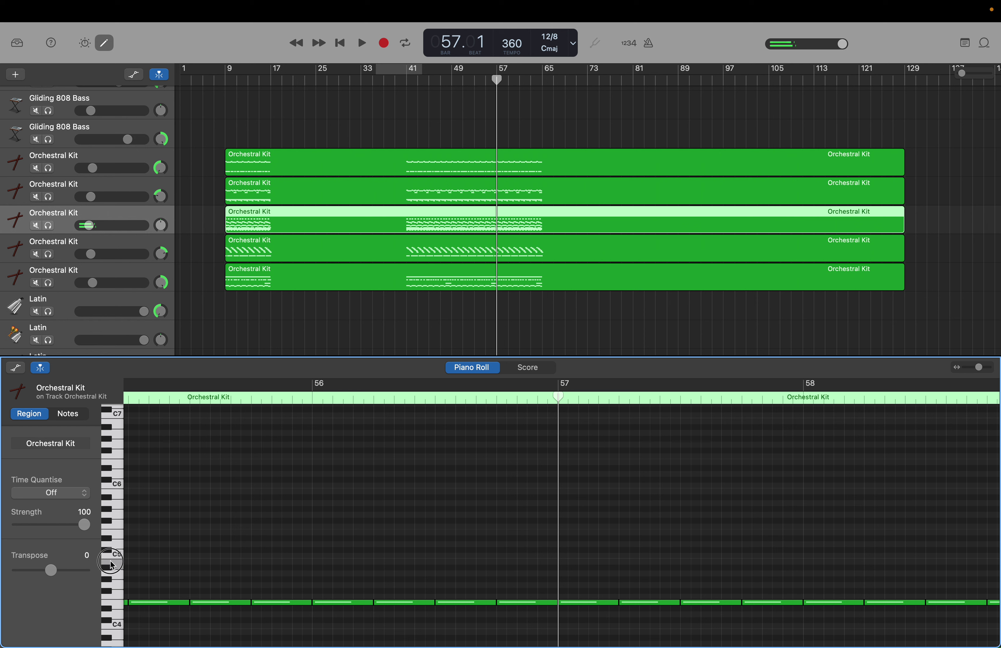
left_click(112, 557)
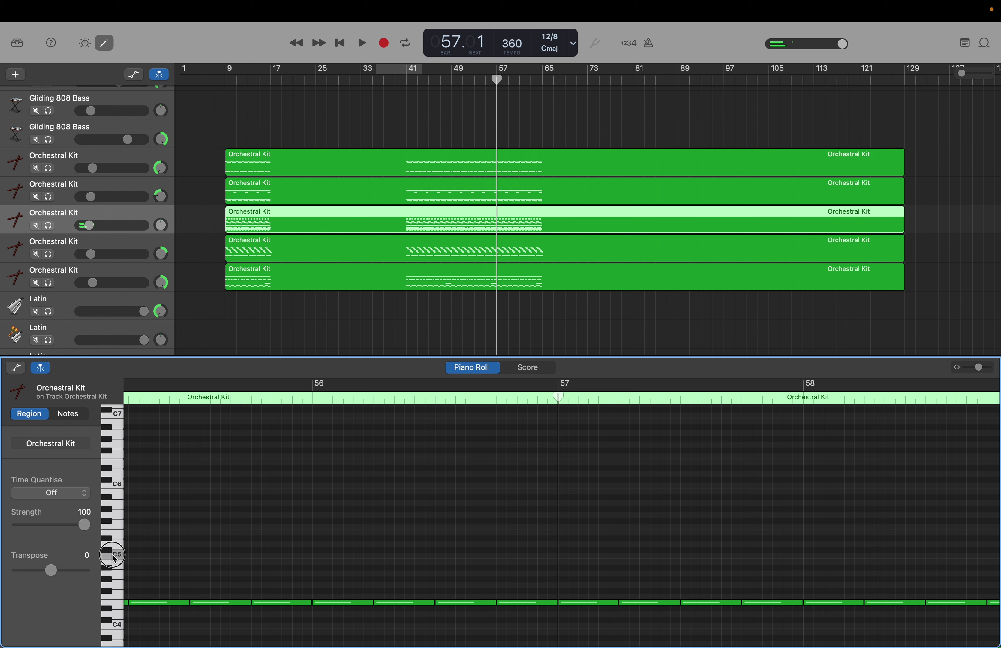
left_click(113, 563)
left_click(113, 557)
left_click(115, 565)
Step: Audition the second Orchestral Kit track's upper sounds and add a one-bar C5 note at bar 57
left_click(353, 194)
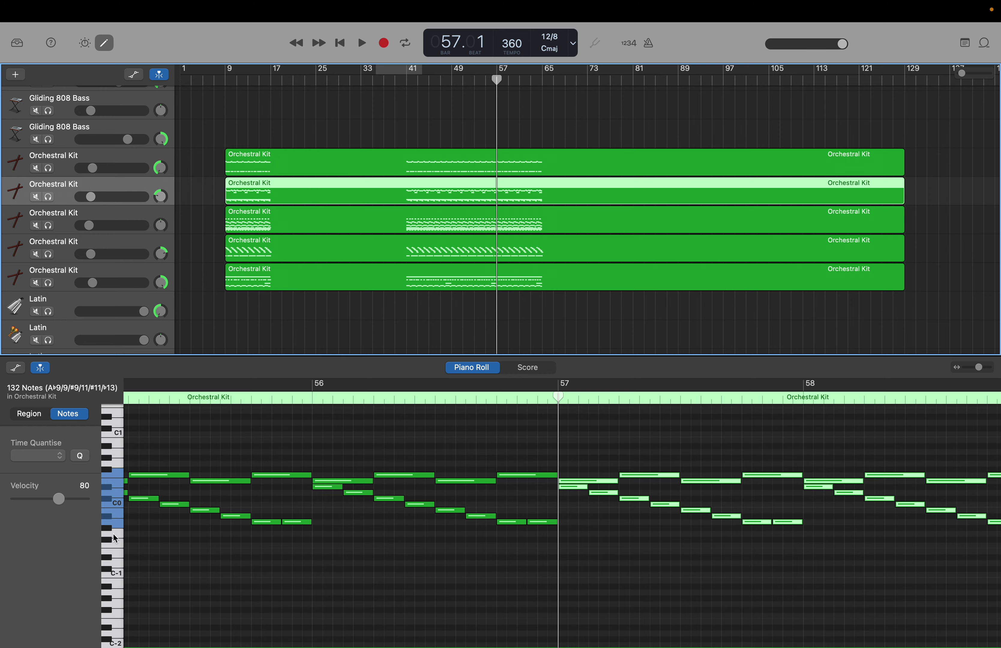
scroll(116, 539, "up", 10)
left_click(115, 557)
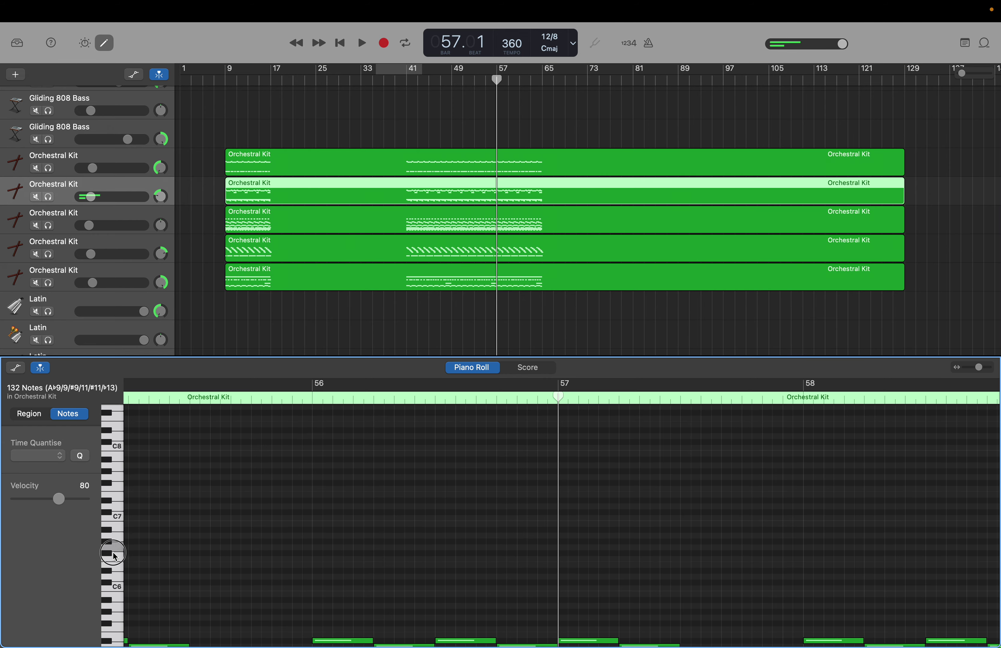
left_click_drag(115, 556, 113, 635)
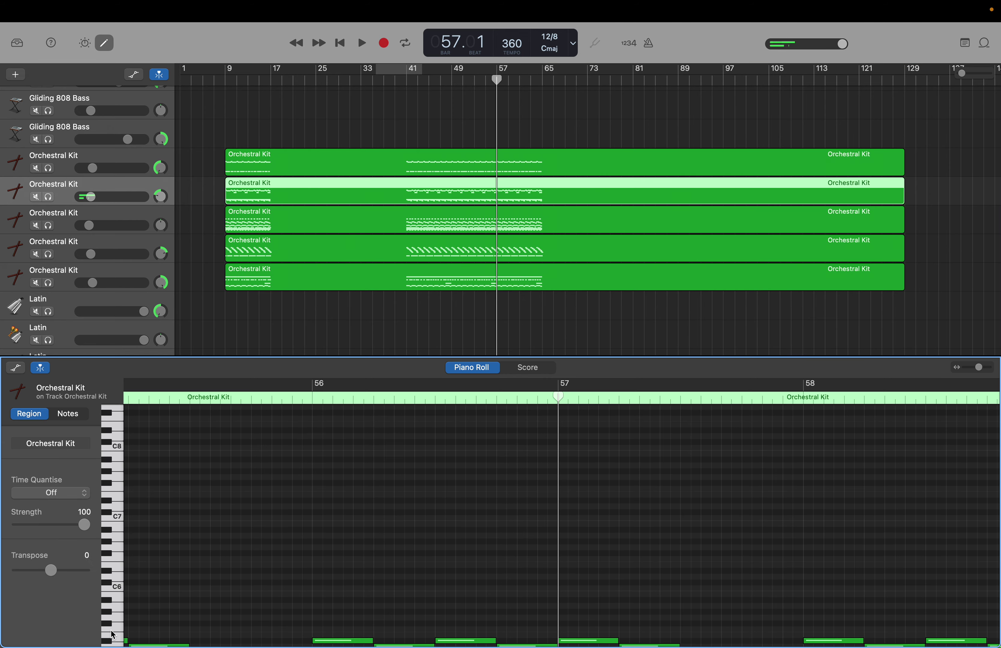
scroll(113, 635, "down", 5)
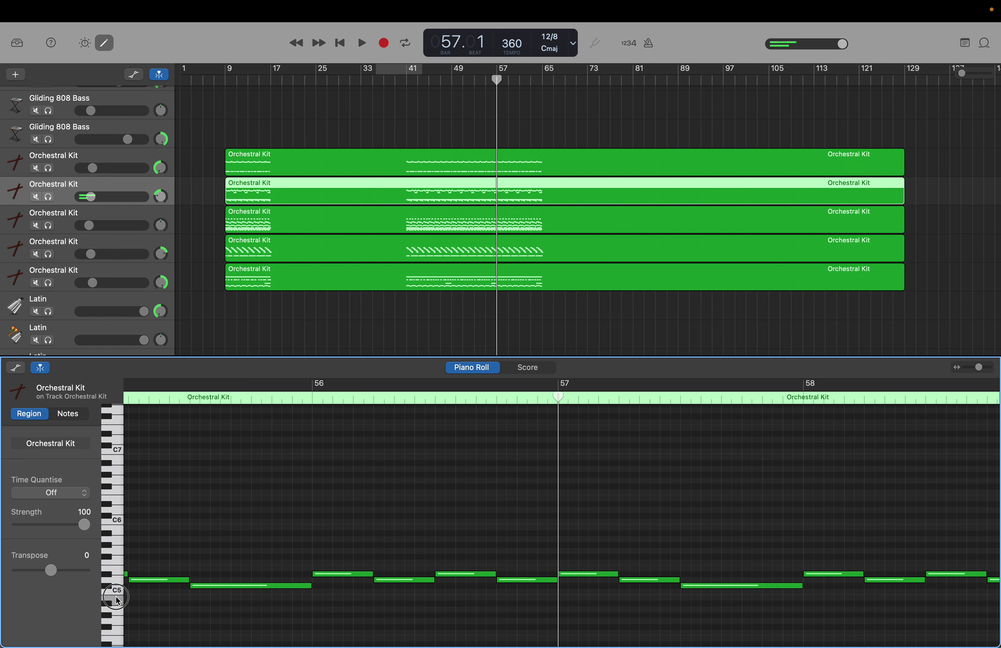
left_click_drag(118, 609, 117, 596)
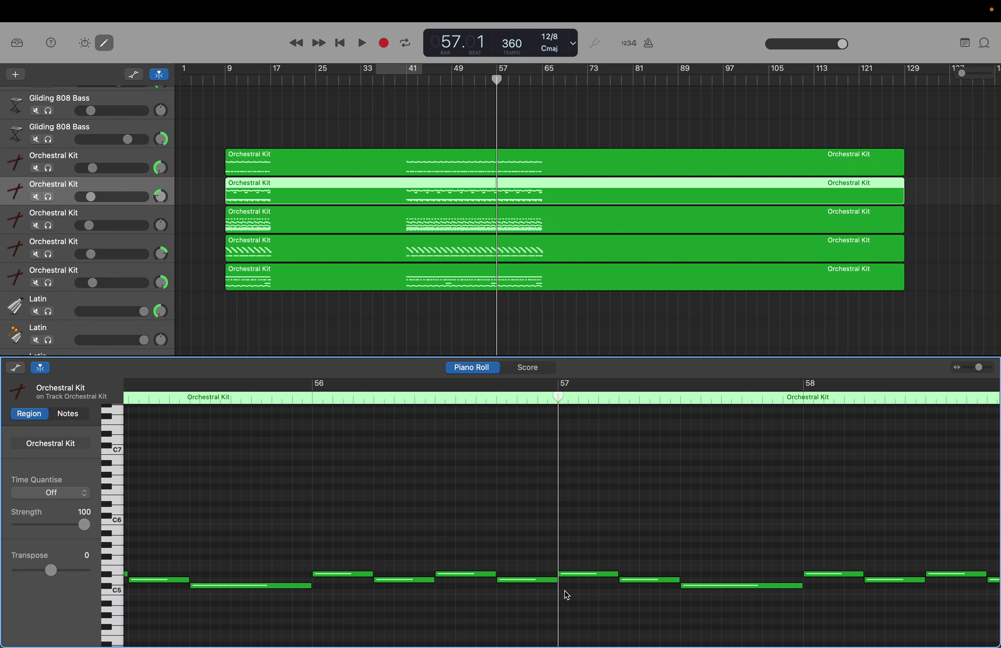
right_click(566, 595)
left_click(569, 597)
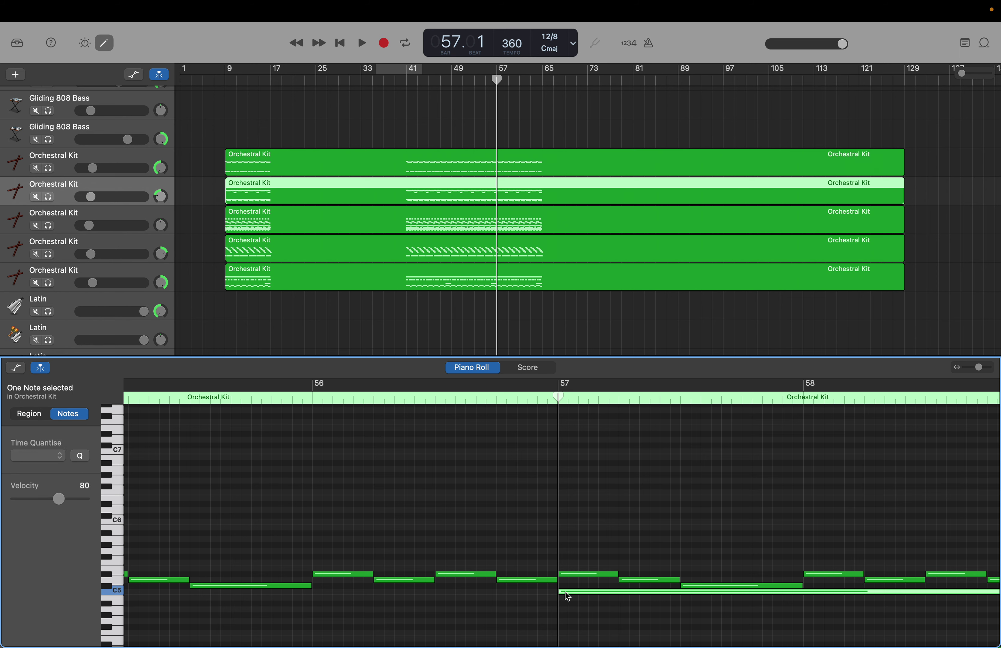
scroll(640, 593, "right", 10)
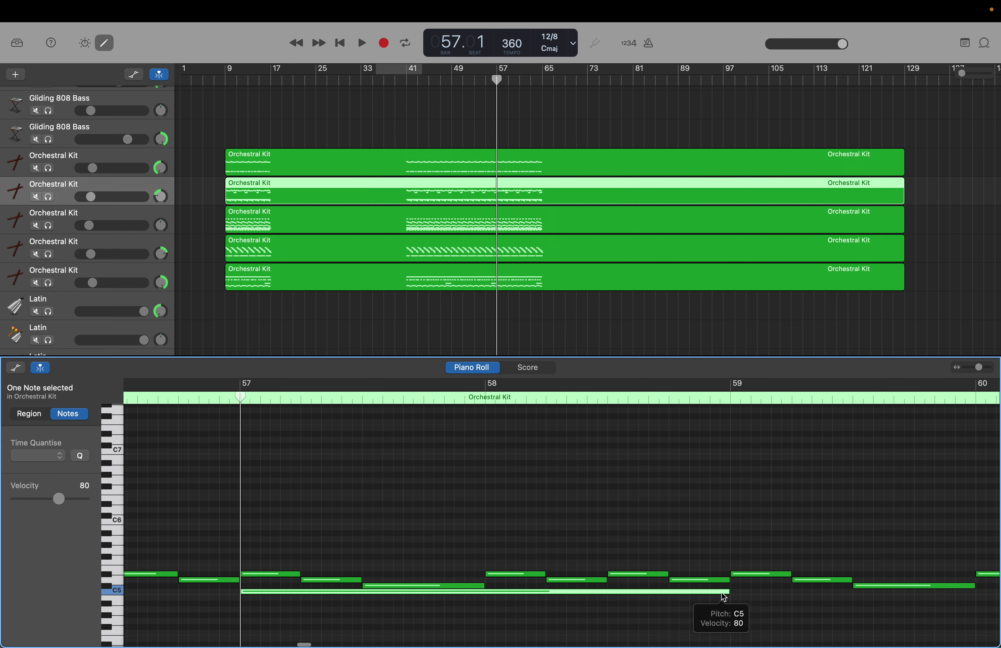
left_click_drag(726, 593, 486, 607)
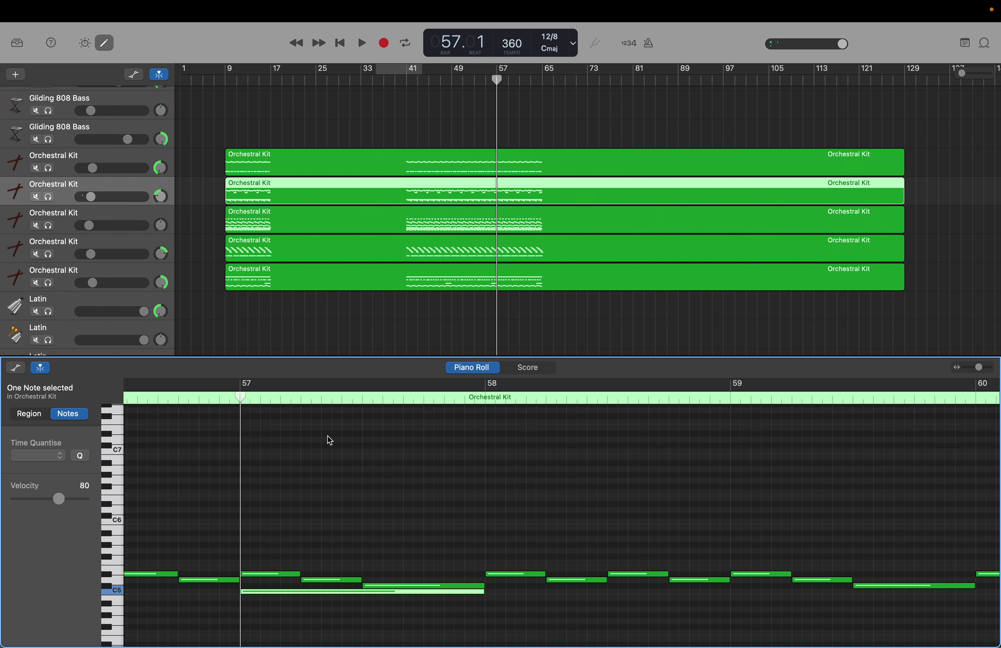
Step: Copy the second Orchestral Kit track's one-bar C5 note into every bar from 58 up to bar 65
left_click_drag(236, 393, 487, 398)
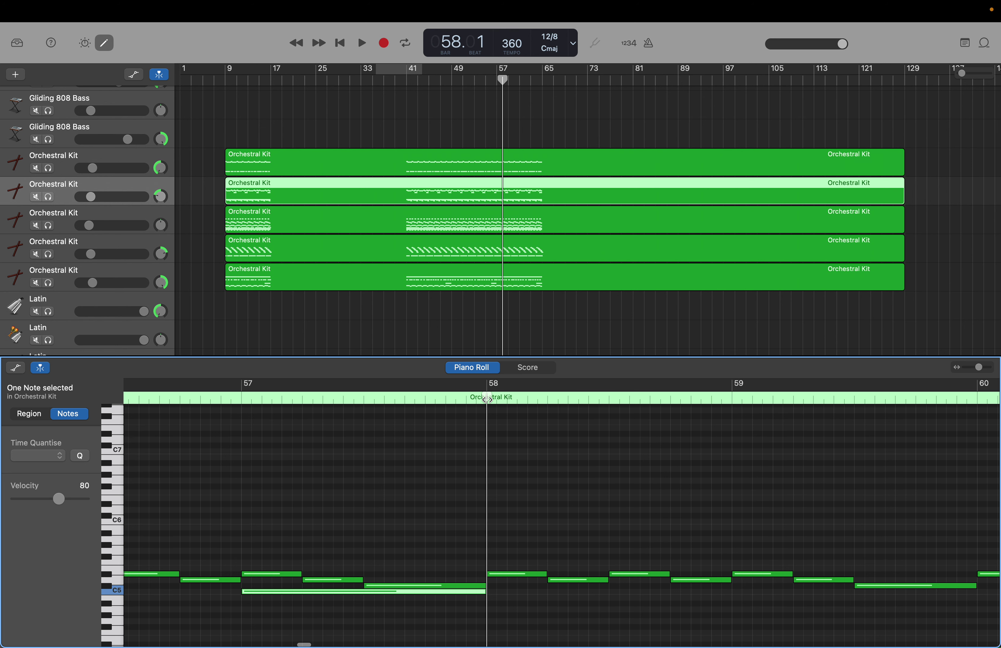
key("period")
key("period")
key("period")
key("period")
key("period")
key("period")
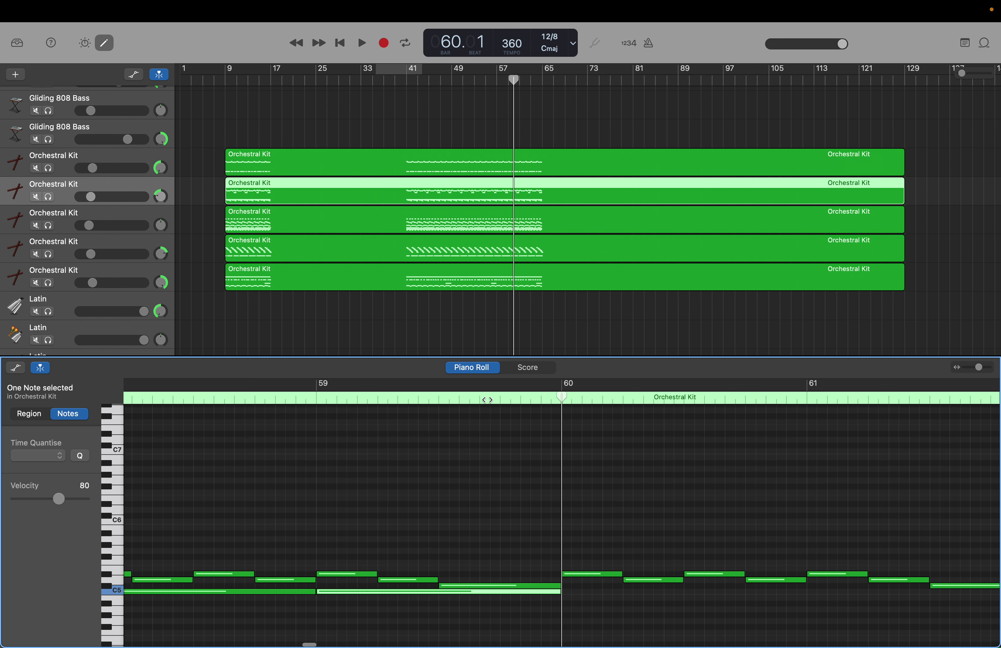
key("period")
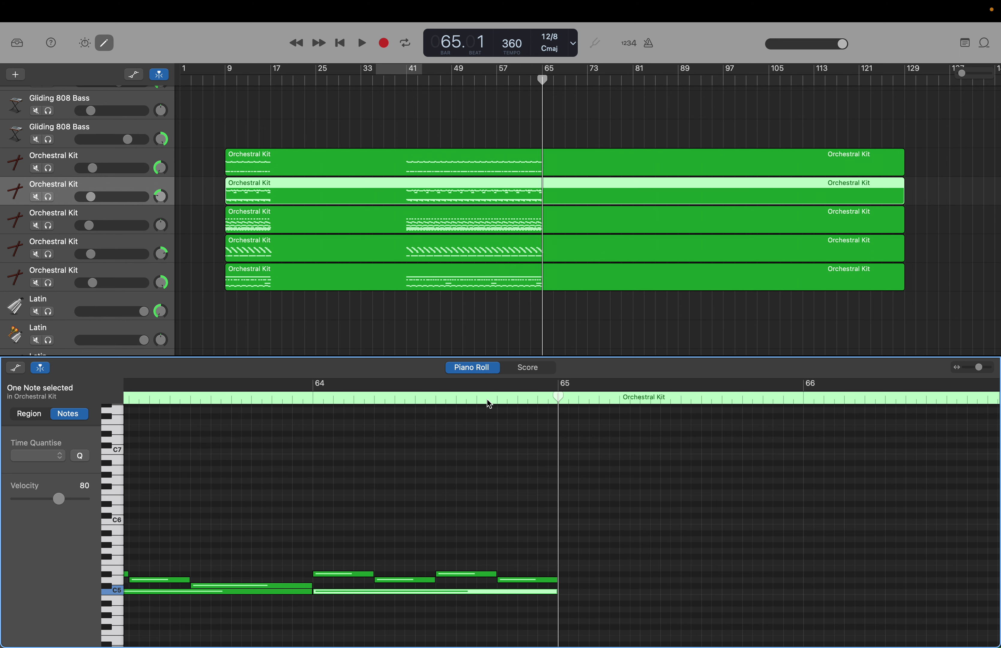
Step: Return the playhead to bar 57 and add a one-bar B4 note there on the fourth Orchestral Kit track
left_click(288, 249)
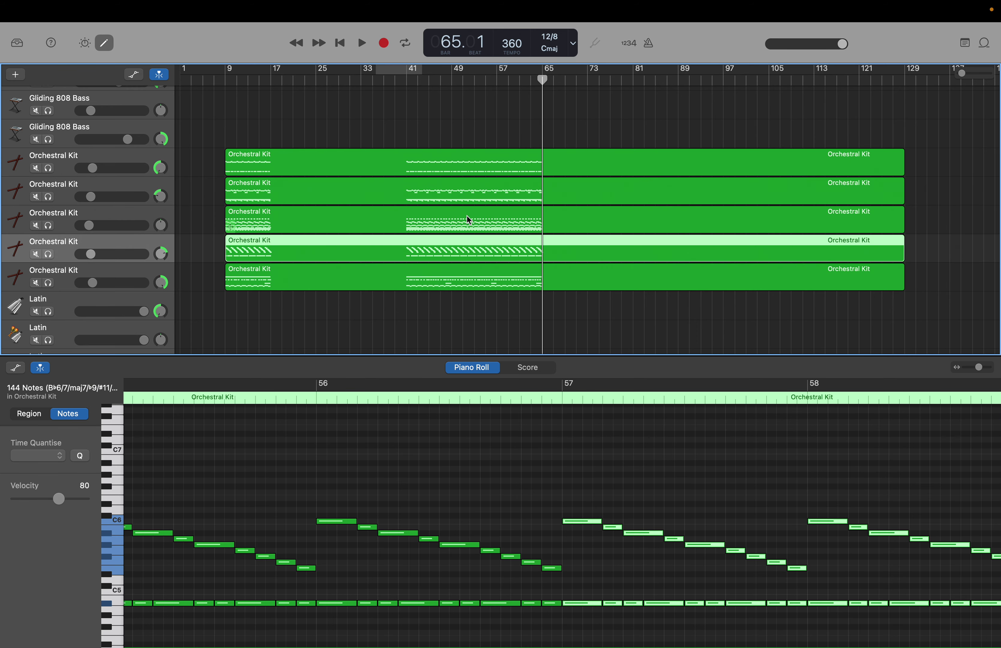
left_click_drag(541, 82, 499, 80)
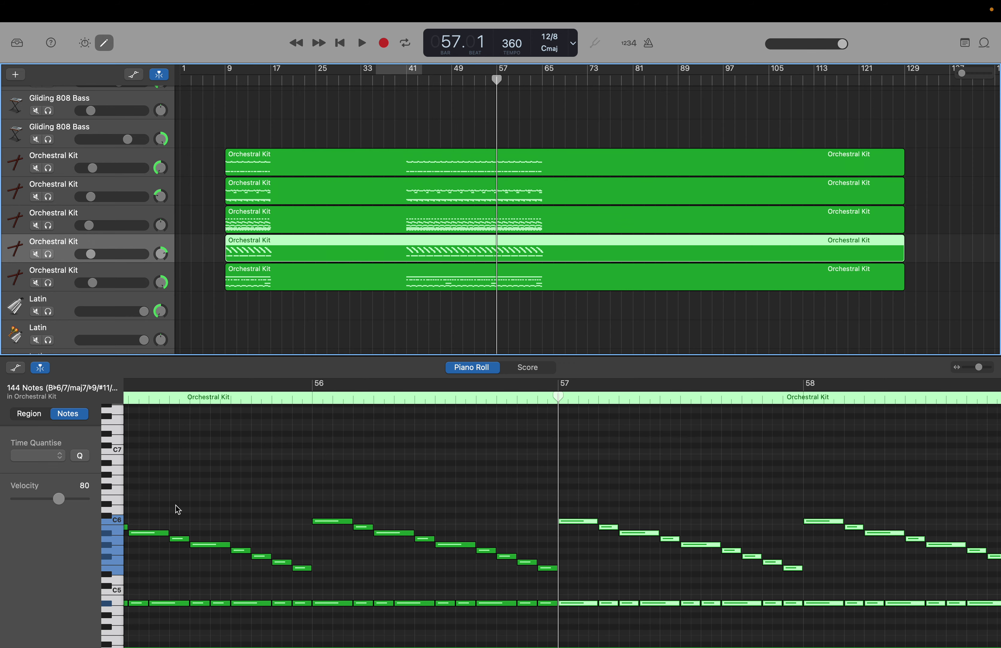
scroll(176, 509, "down", 5)
scroll(164, 505, "down", 2)
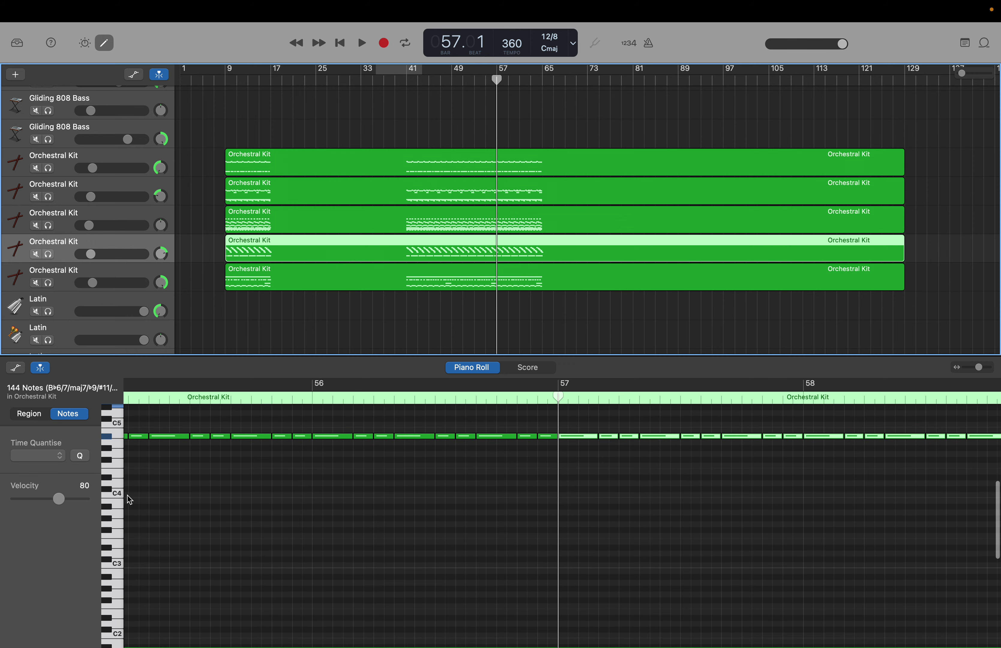
left_click_drag(116, 497, 119, 429)
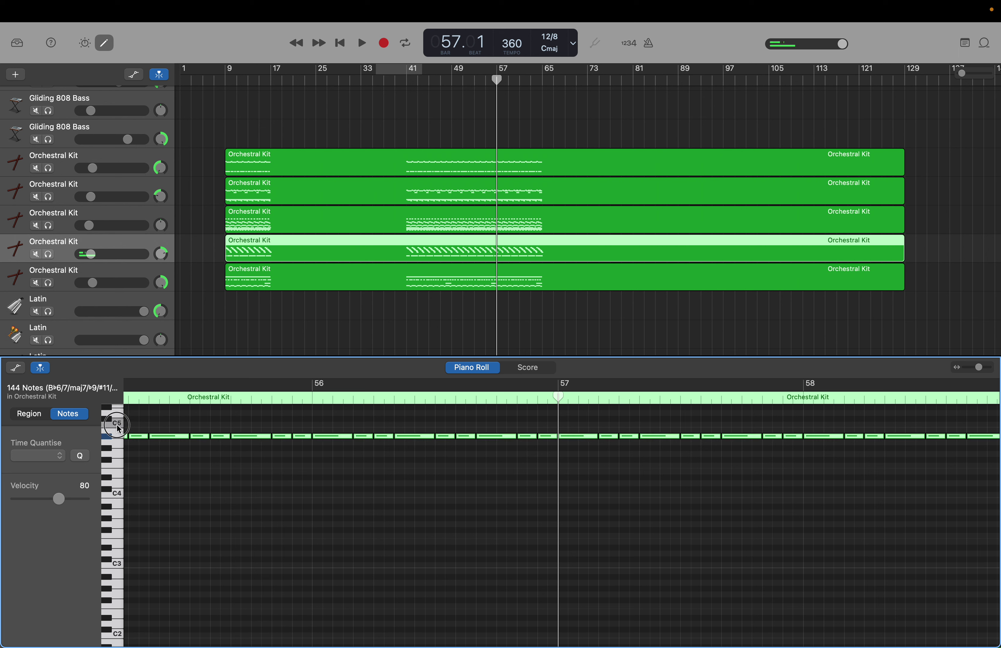
left_click_drag(120, 428, 119, 428)
right_click(563, 429)
left_click(567, 435)
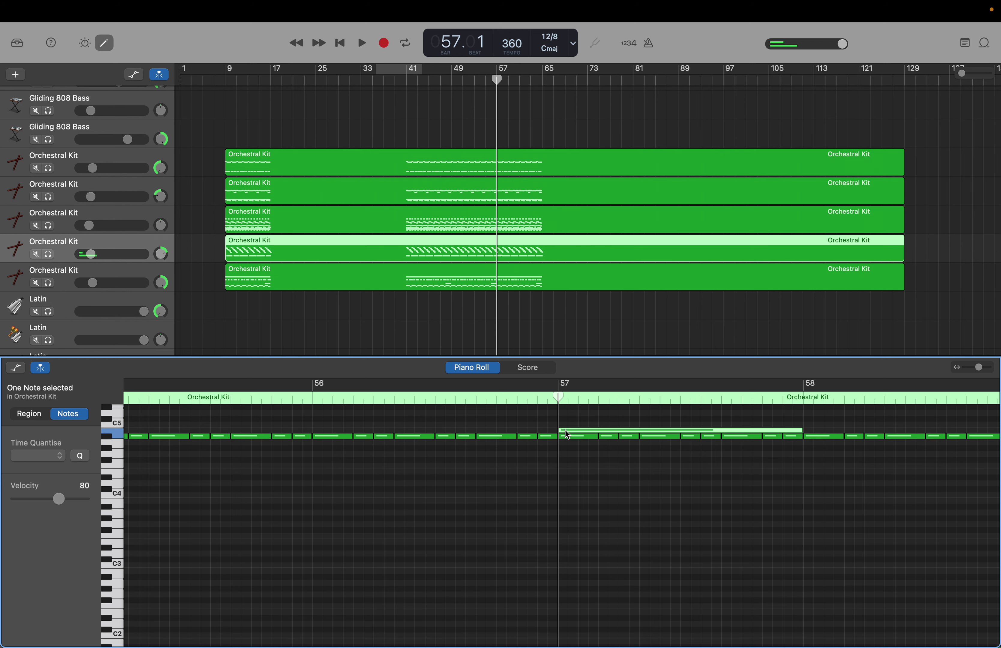
Step: Copy the fourth Orchestral Kit track's one-bar B4 note into every bar from 58 up to bar 65
left_click_drag(559, 399, 803, 417)
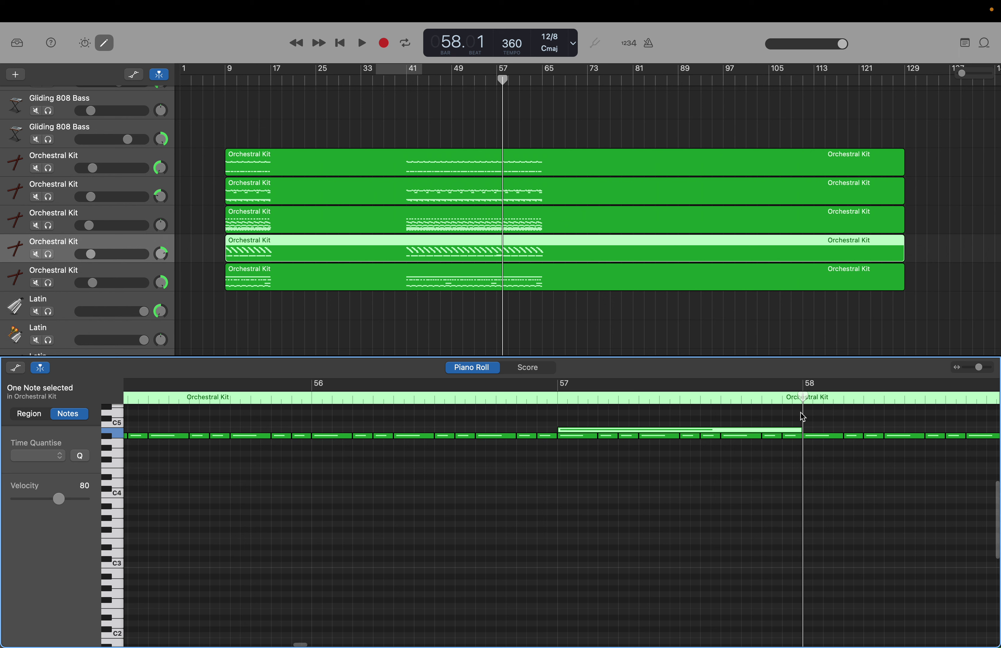
key("super+v")
key("super+v")
key("super+v")
key("super+v")
key("super+v")
key("super+v")
key("super+v")
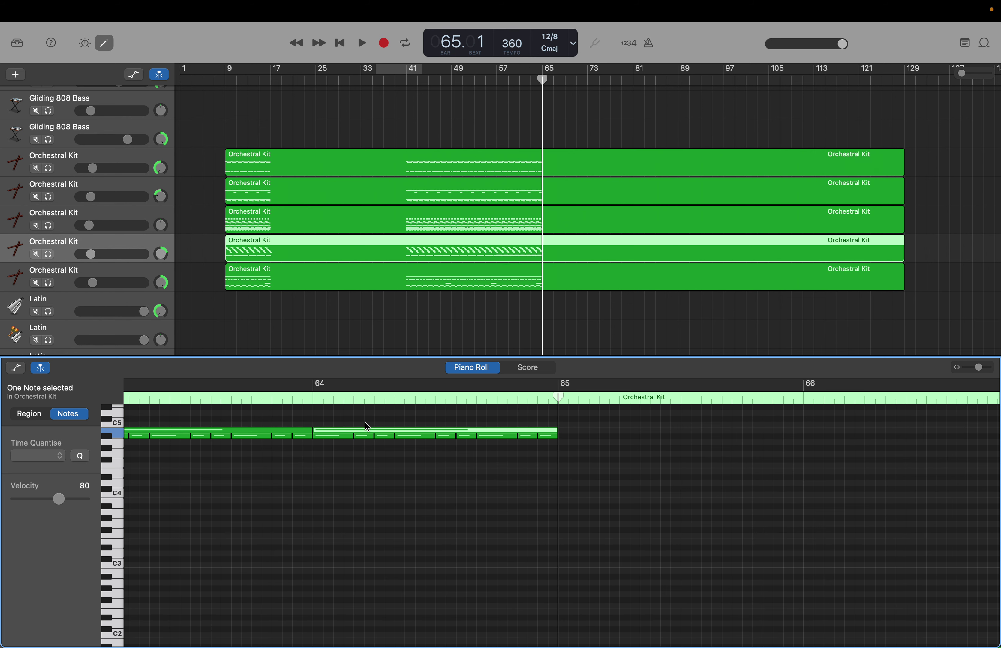
Step: Audition the fourth Orchestral Kit track's sounds on the keys around G4
left_click(117, 452)
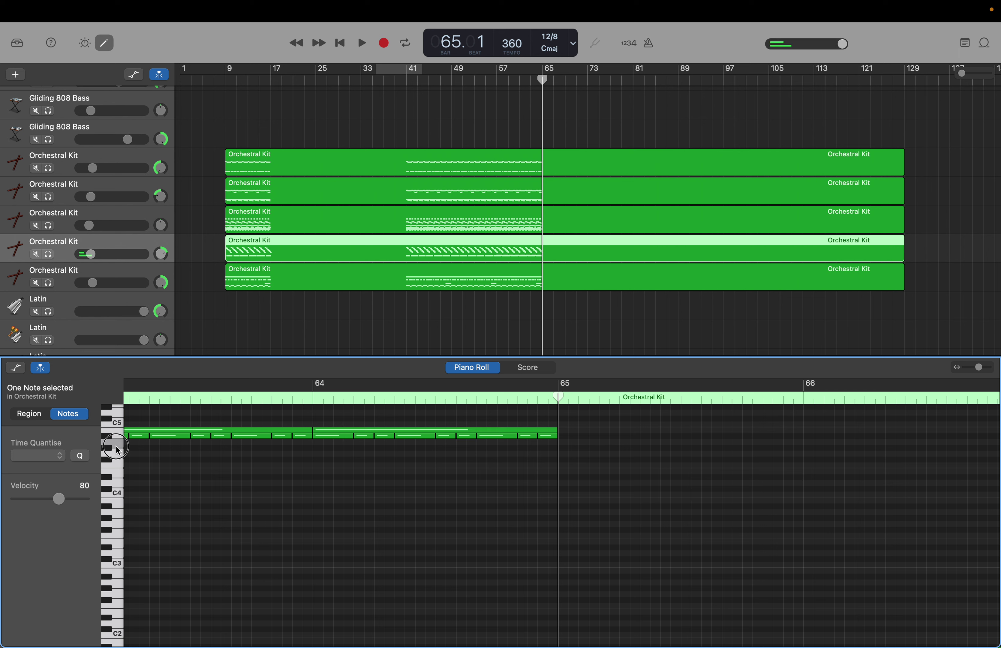
left_click_drag(115, 451, 117, 456)
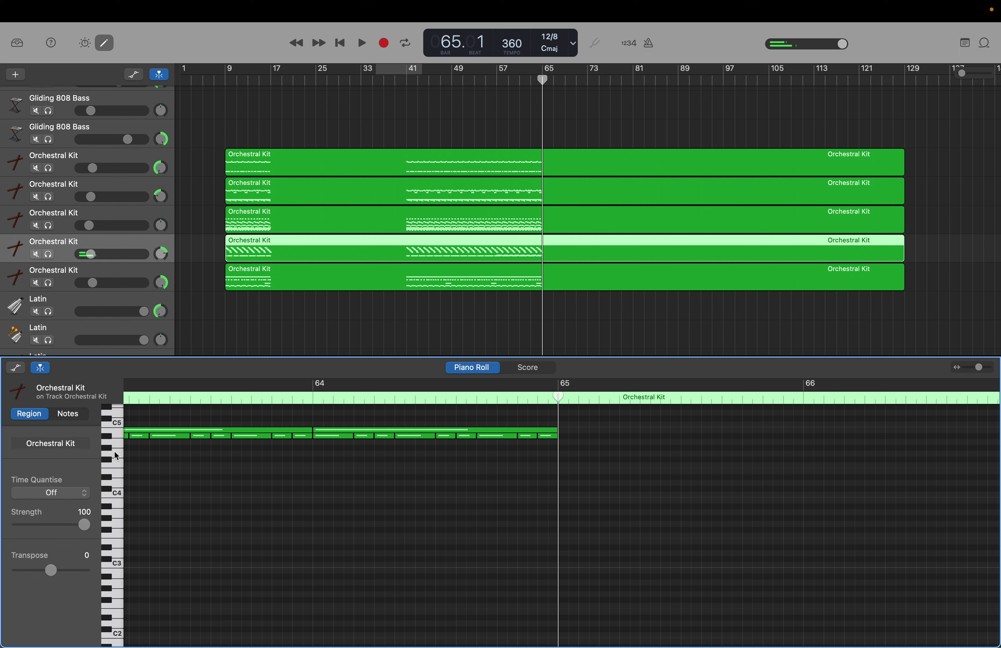
left_click(109, 450)
left_click(115, 453)
left_click(116, 453)
left_click(112, 452)
left_click(114, 452)
left_click(118, 459)
Step: Return the playhead to bar 57 and add a G4 note just under a third of a bar long on the third Orchestral Kit track
left_click(154, 215)
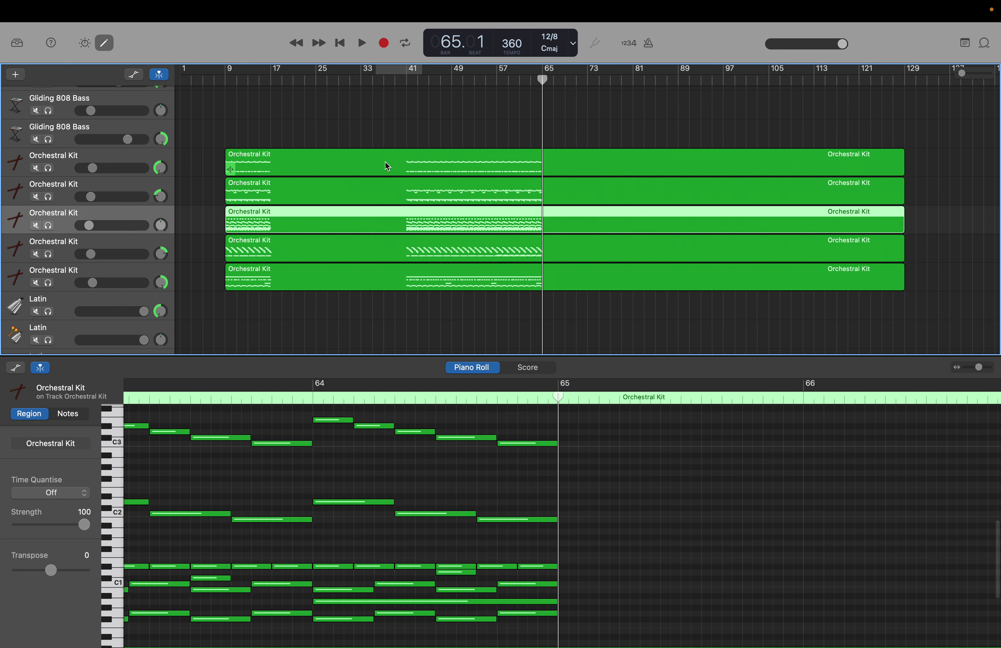
left_click_drag(543, 80, 498, 82)
scroll(167, 550, "up", 3)
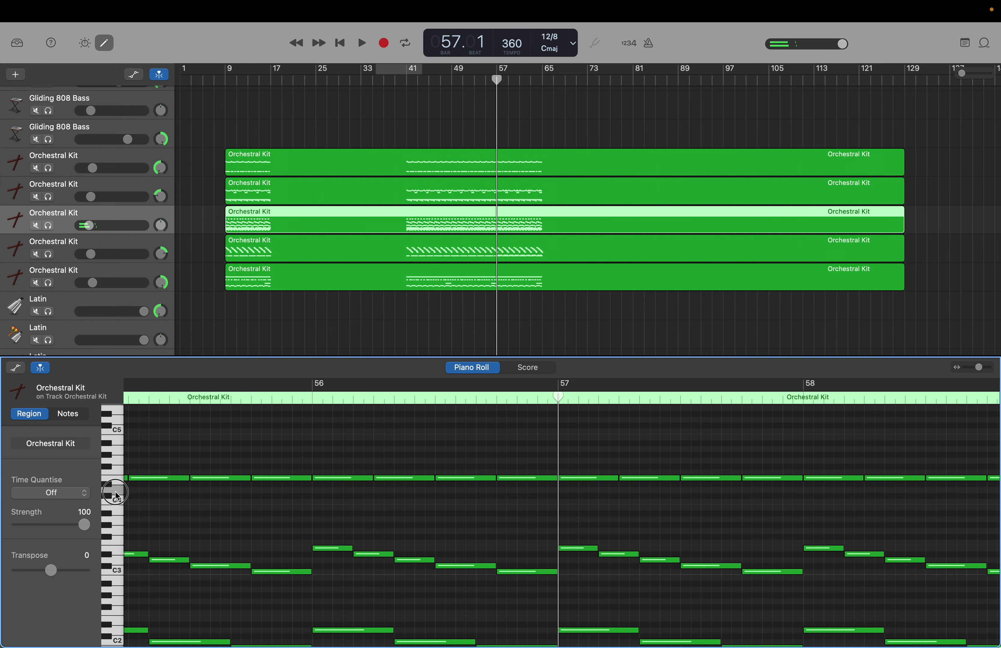
left_click_drag(119, 479, 113, 456)
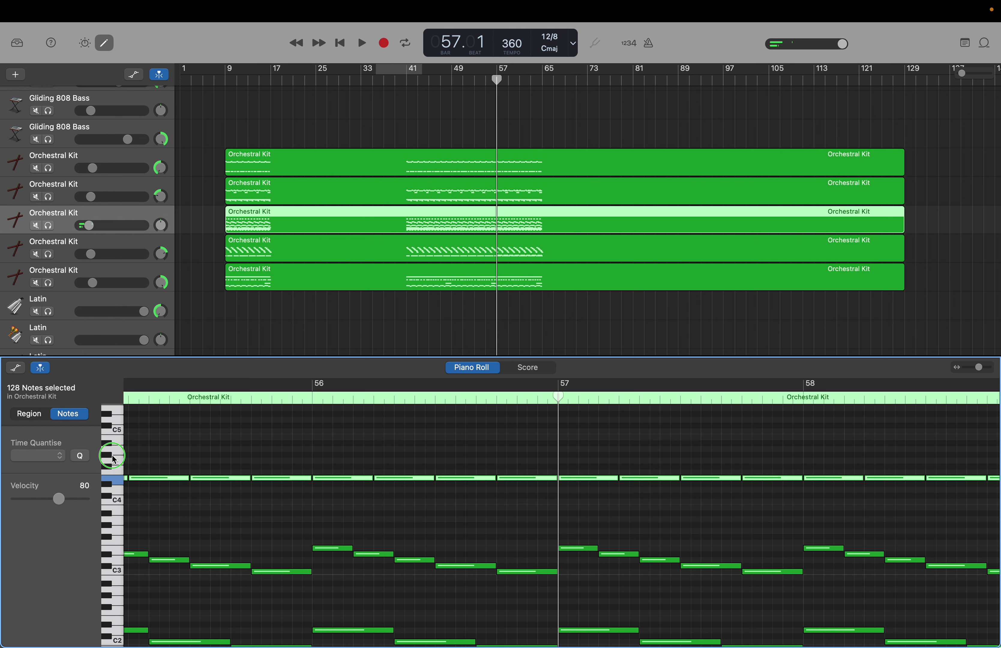
left_click(115, 452)
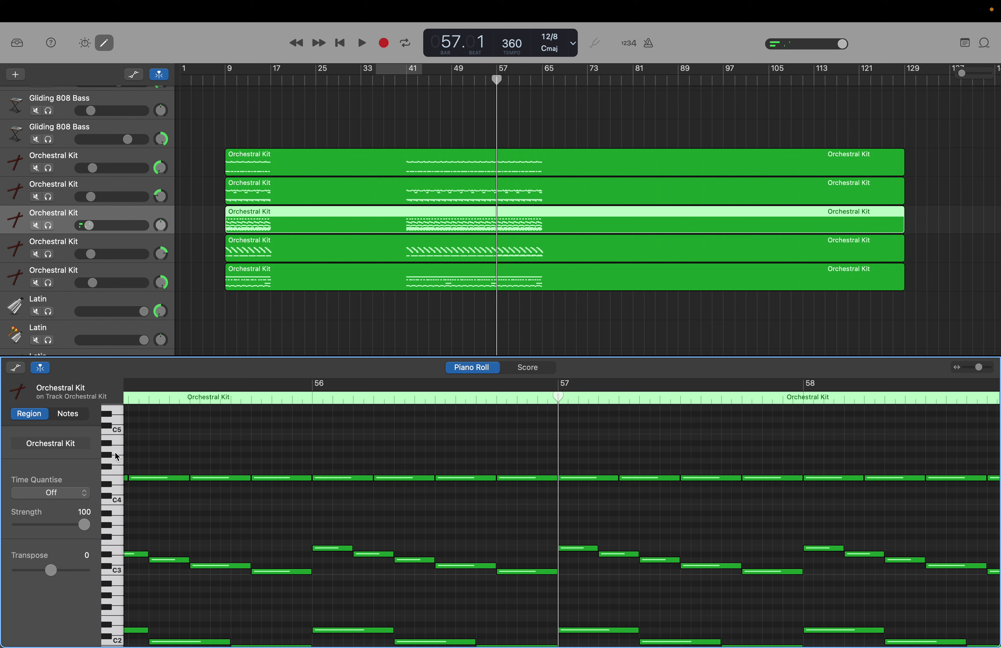
left_click(115, 454)
left_click(114, 454)
left_click(593, 548)
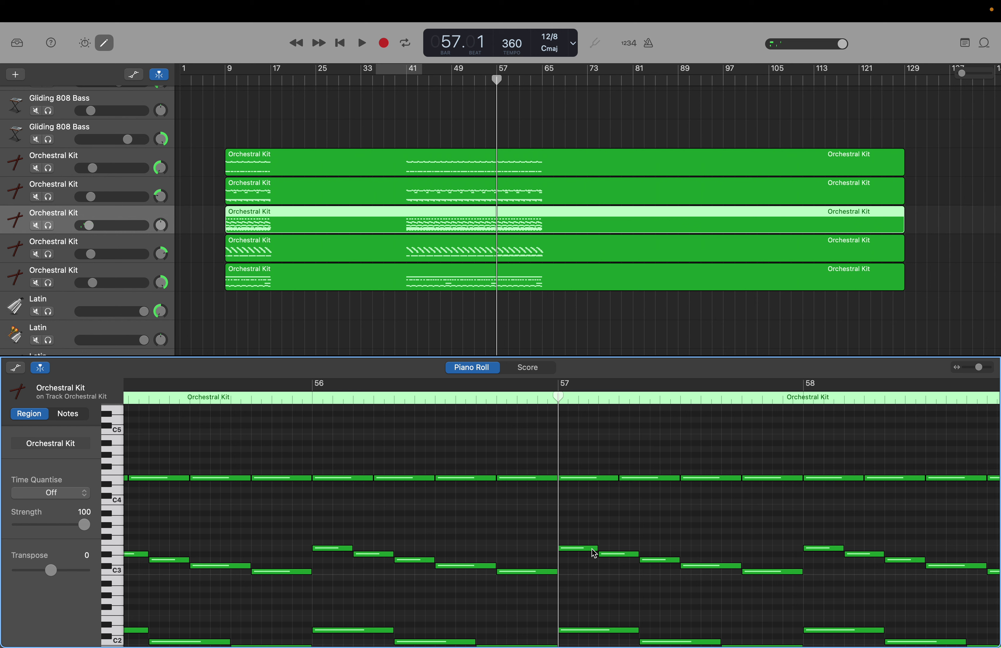
right_click(567, 459)
left_click(575, 463)
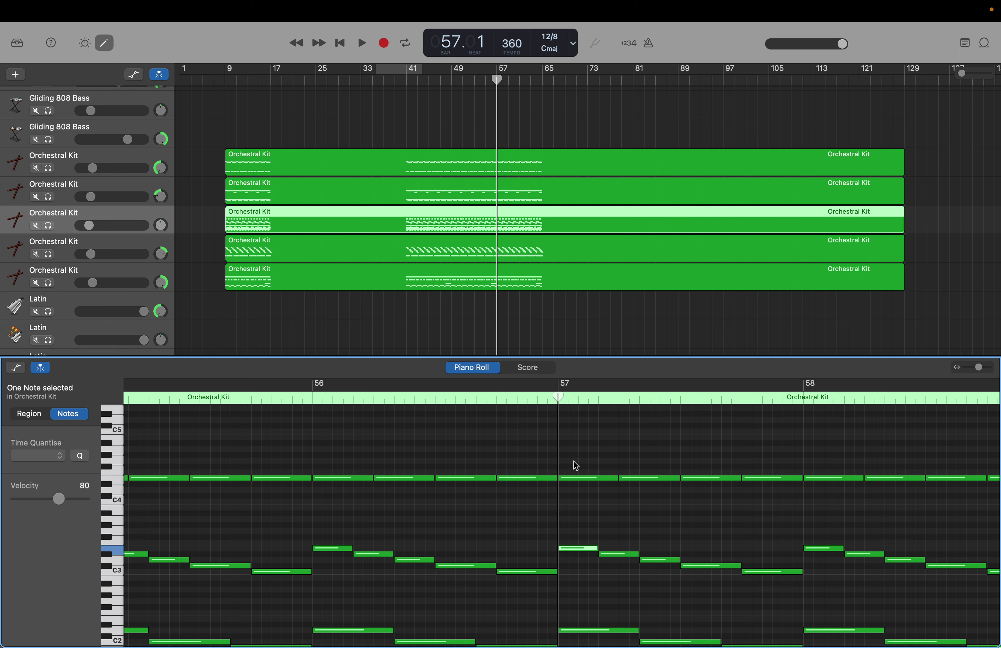
left_click_drag(575, 461, 633, 463)
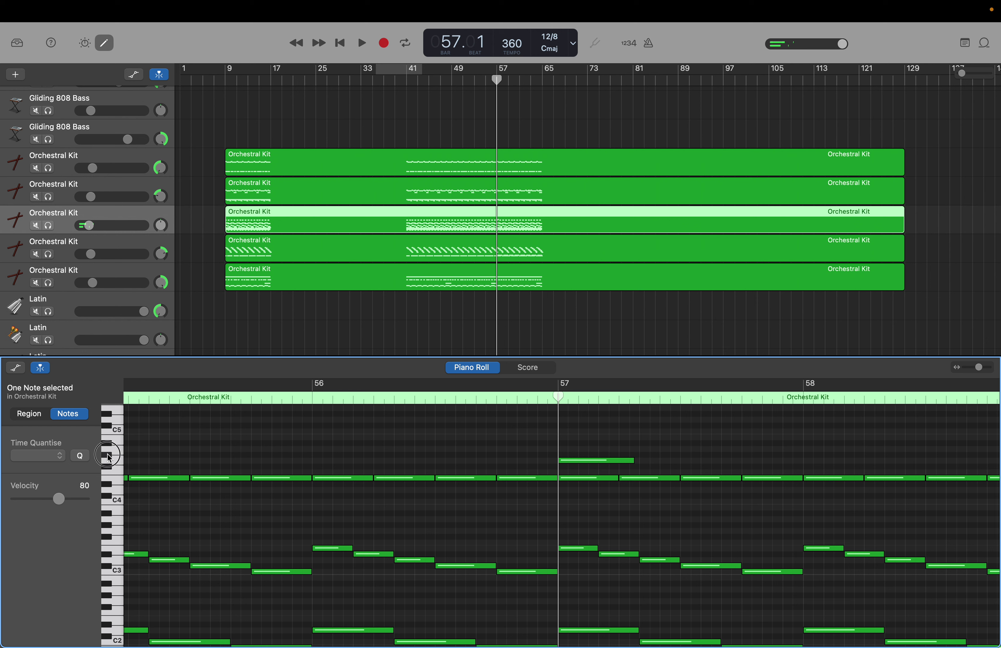
Step: Raise the new note at bar 57 to A4 and lengthen it to a third of the bar
left_click(130, 454)
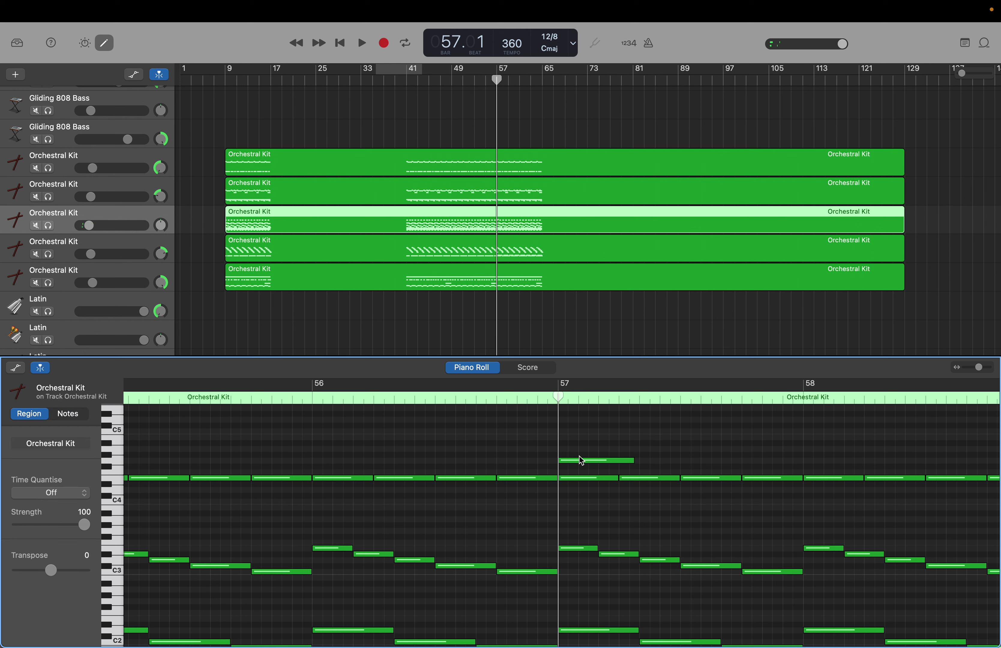
left_click_drag(579, 459, 580, 450)
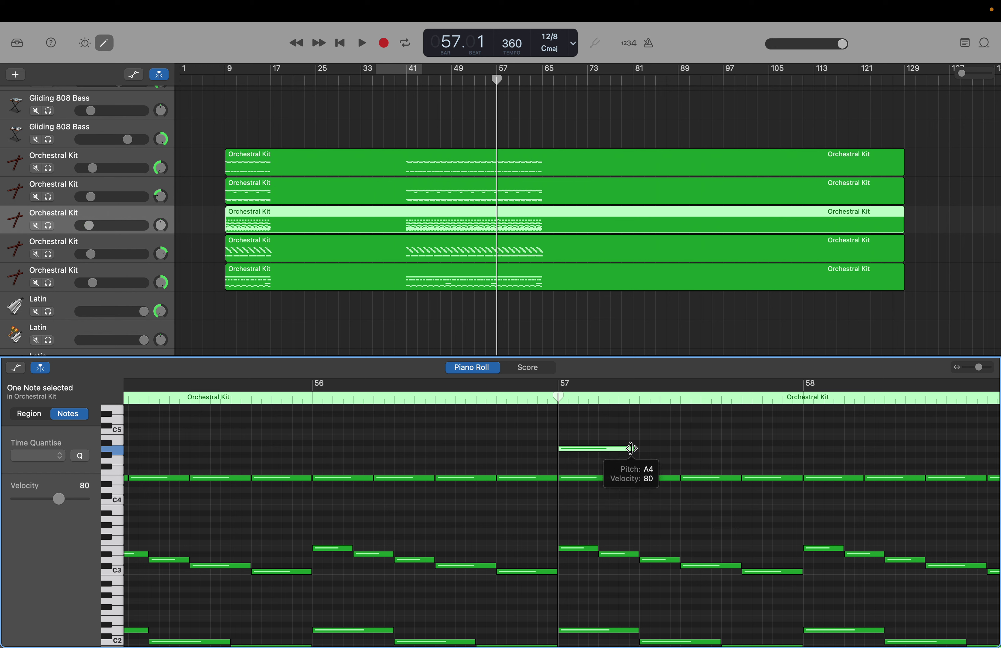
left_click_drag(630, 449, 635, 449)
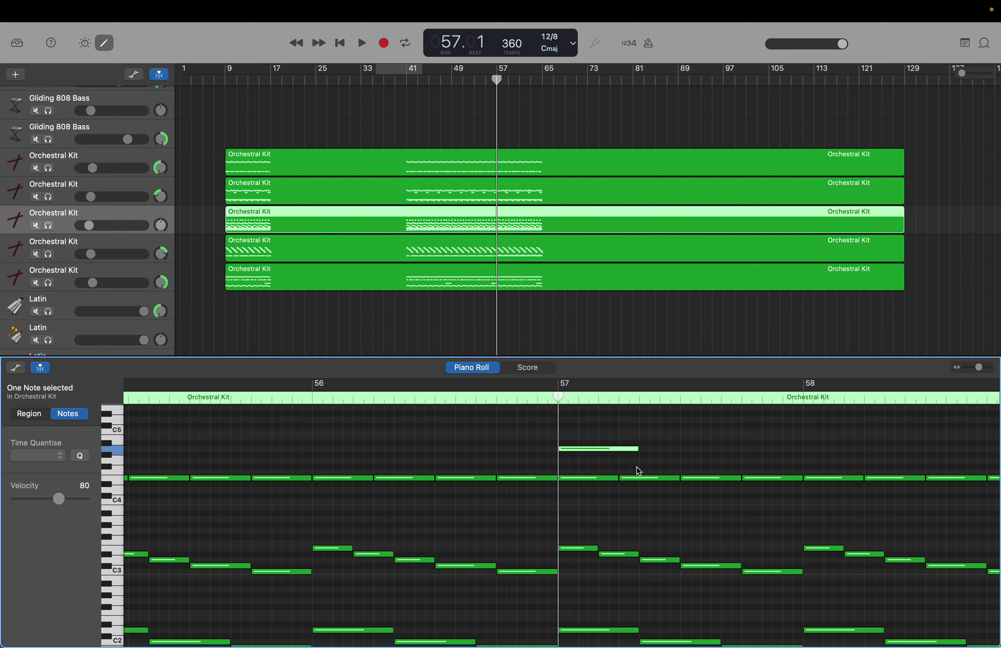
Step: Add two consecutive G#4 notes, each a sixth of a bar long, right after the A4 note in bar 57
left_click(620, 553)
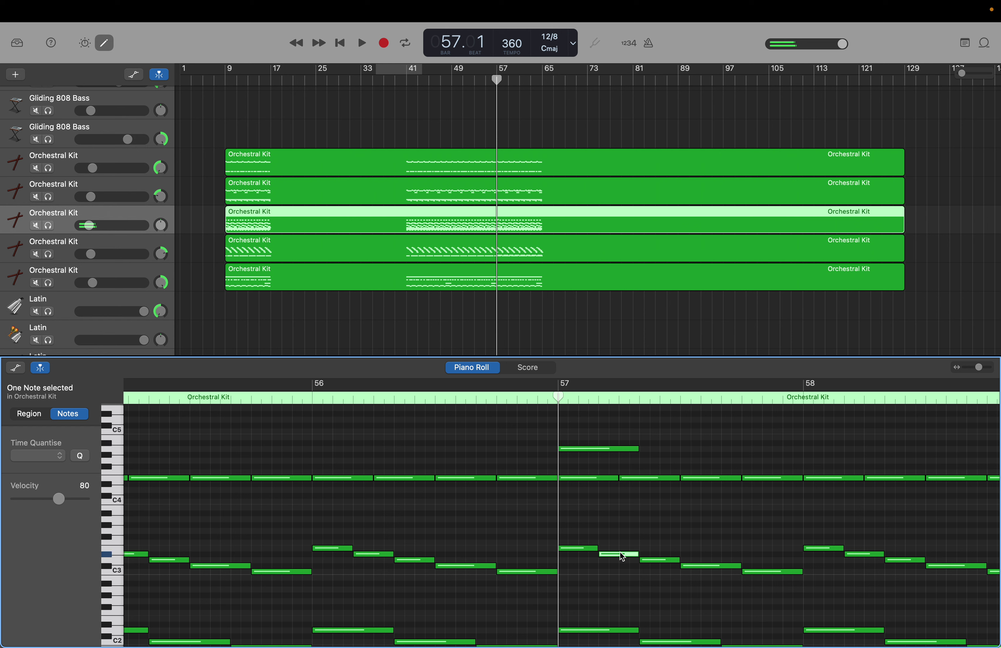
right_click(641, 458)
left_click(668, 460)
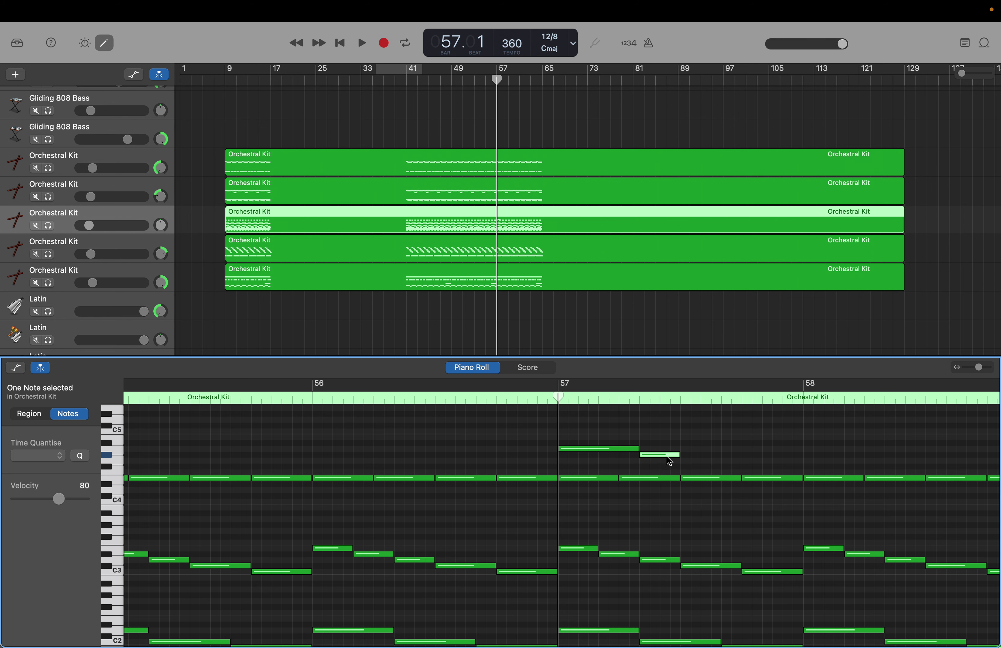
right_click(683, 456)
left_click(685, 459)
left_click(685, 457)
scroll(685, 457, "right", 2)
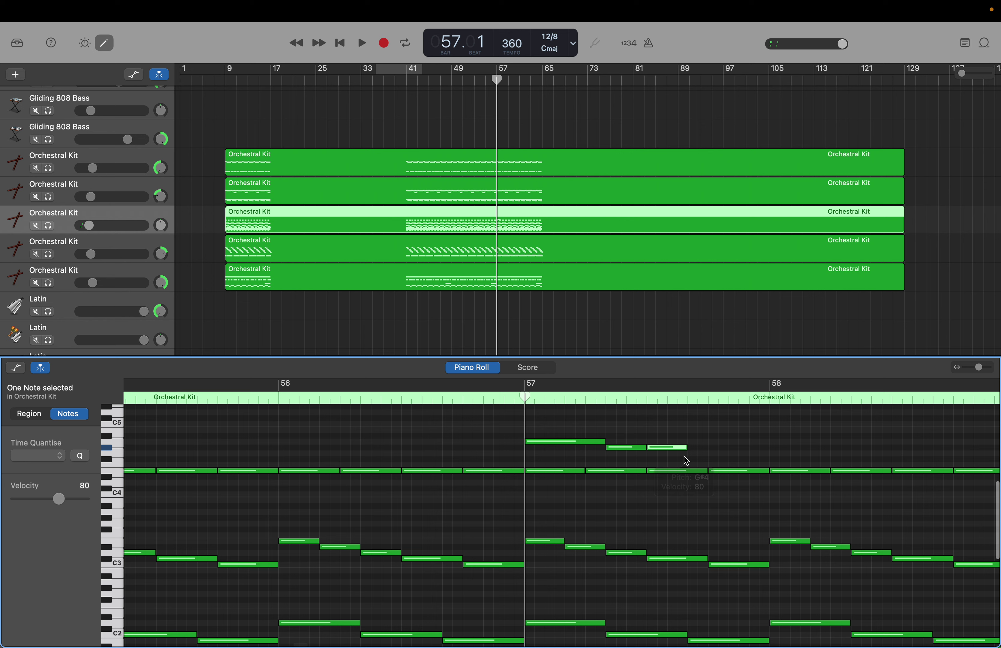
scroll(685, 460, "up", 1)
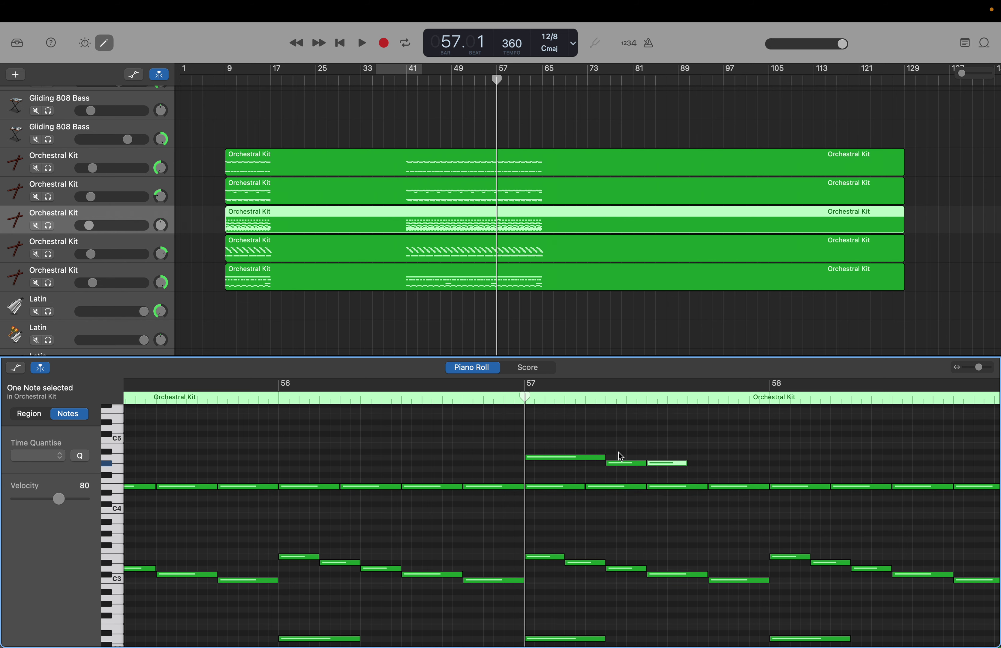
Step: Add an A4 note a third of a bar long after the two G#4 notes, filling the end of bar 57
left_click(600, 458)
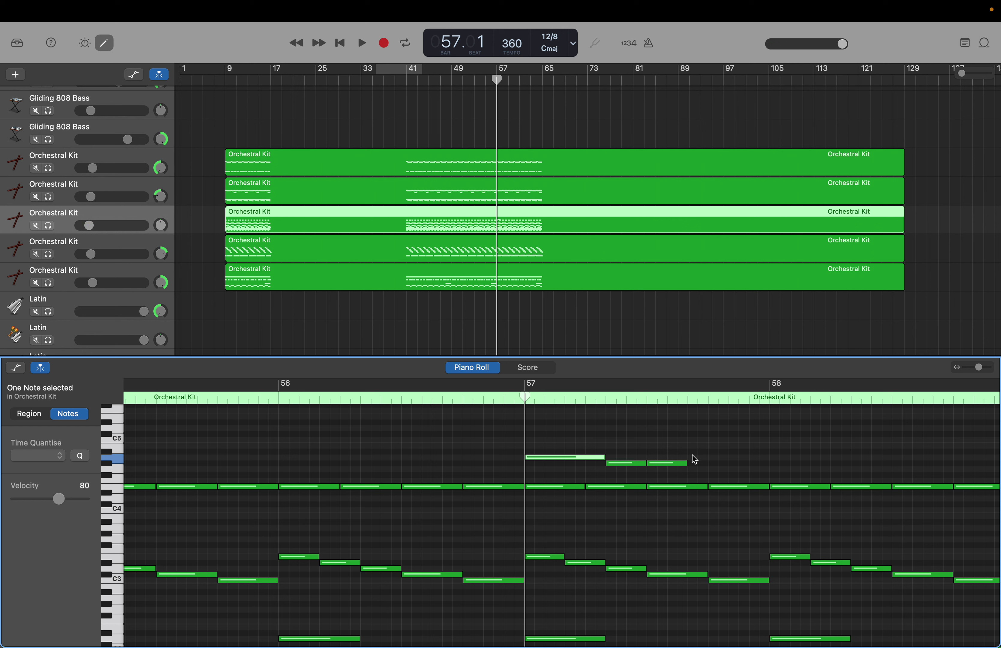
right_click(693, 456)
left_click(700, 462)
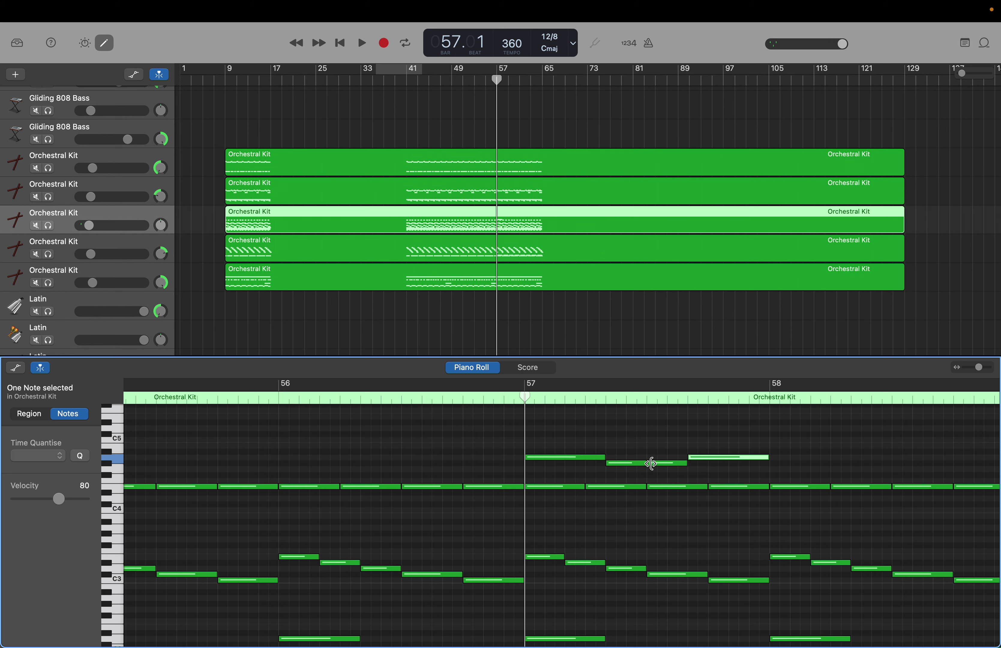
Step: Add a G4 note at the start of bar 58 and lengthen it to the whole bar
scroll(770, 468, "right", 2)
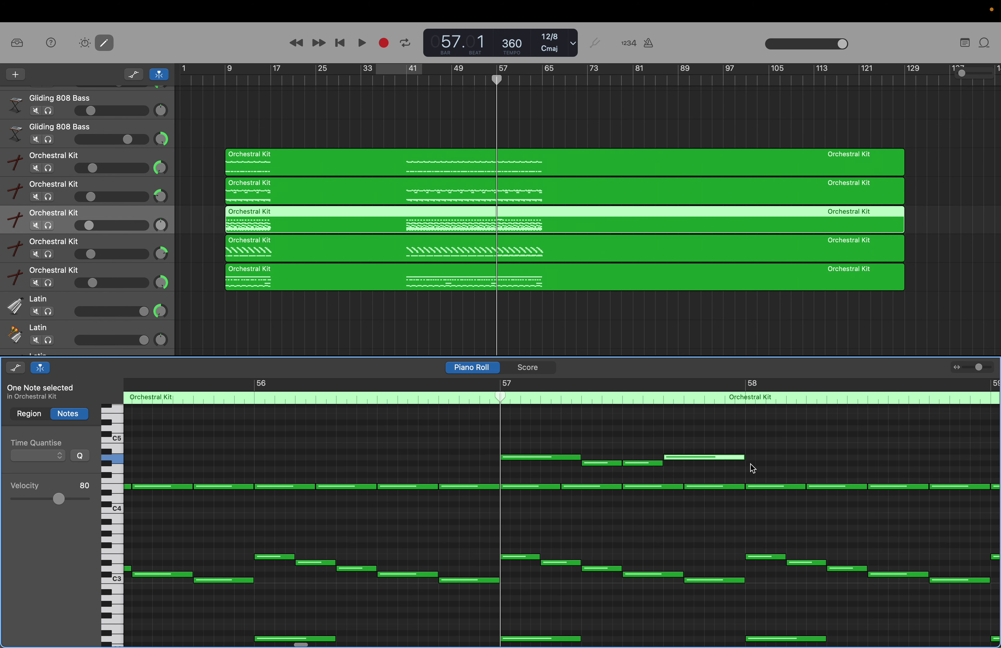
right_click(751, 471)
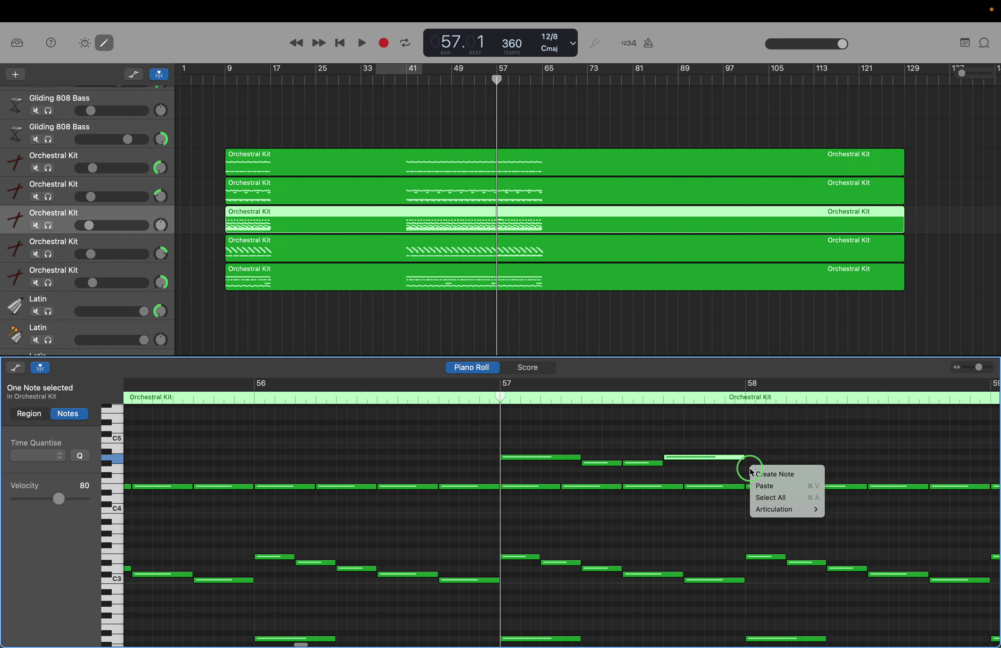
left_click(764, 475)
scroll(774, 469, "right", 8)
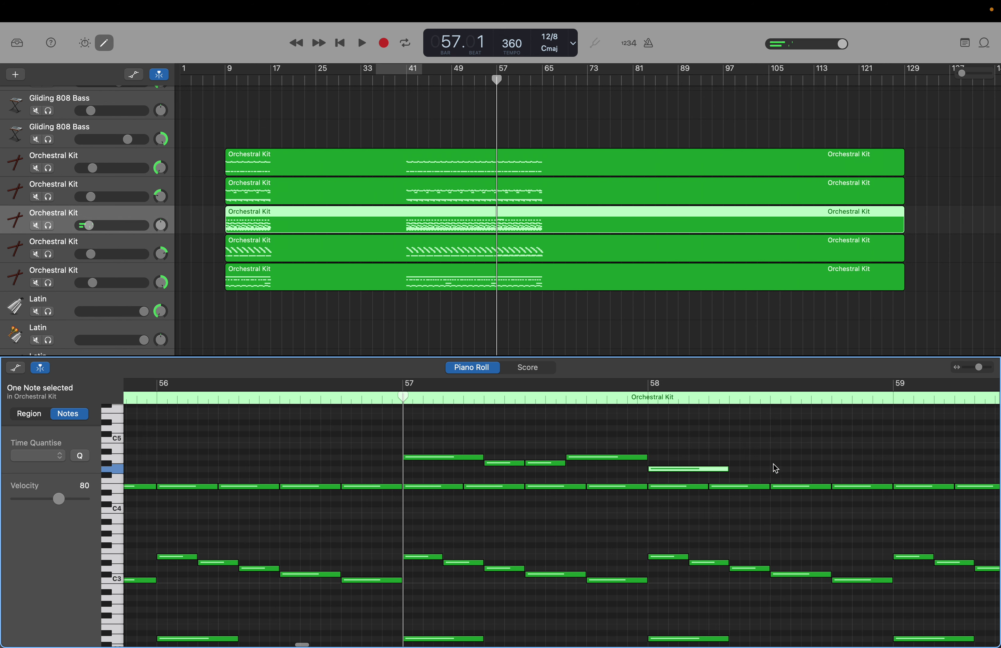
left_click_drag(724, 467, 888, 480)
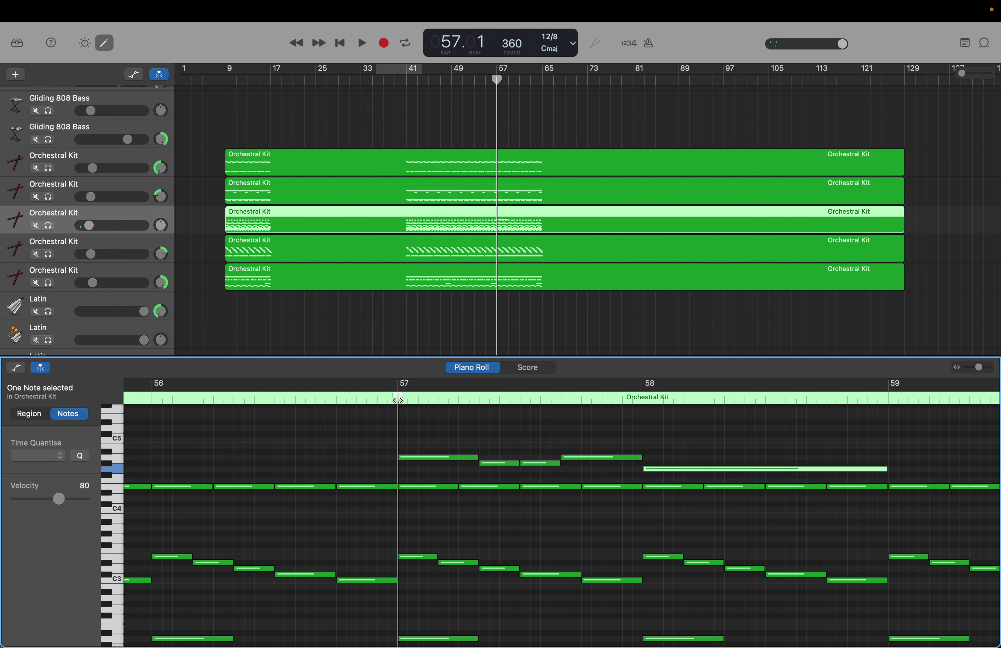
Step: Move the playhead to bar 59 and select the five new notes in bars 57 and 58
left_click_drag(398, 399, 889, 442)
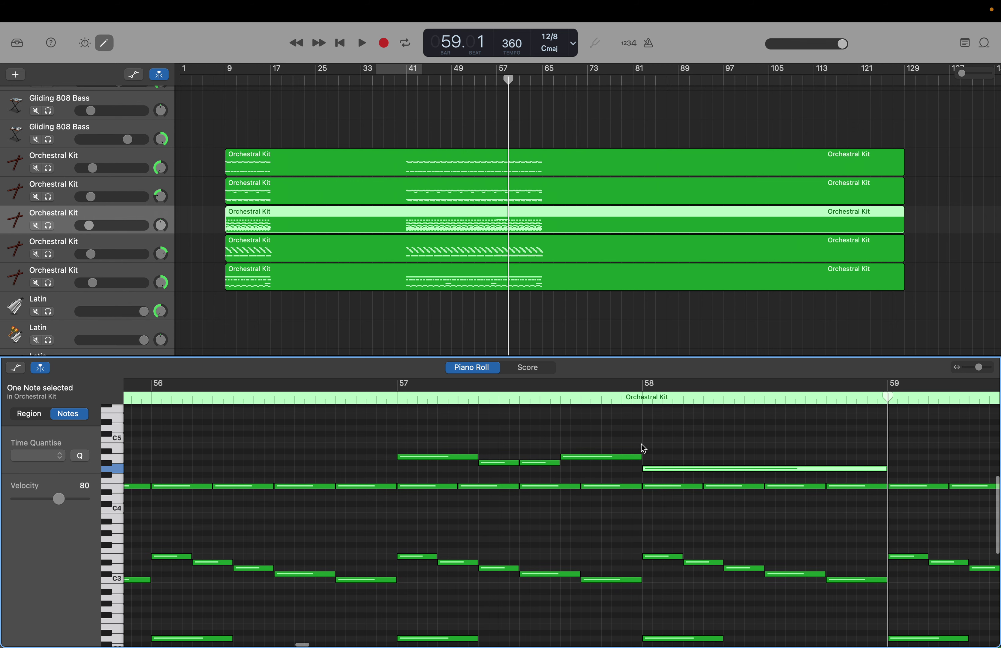
left_click_drag(449, 450, 695, 475)
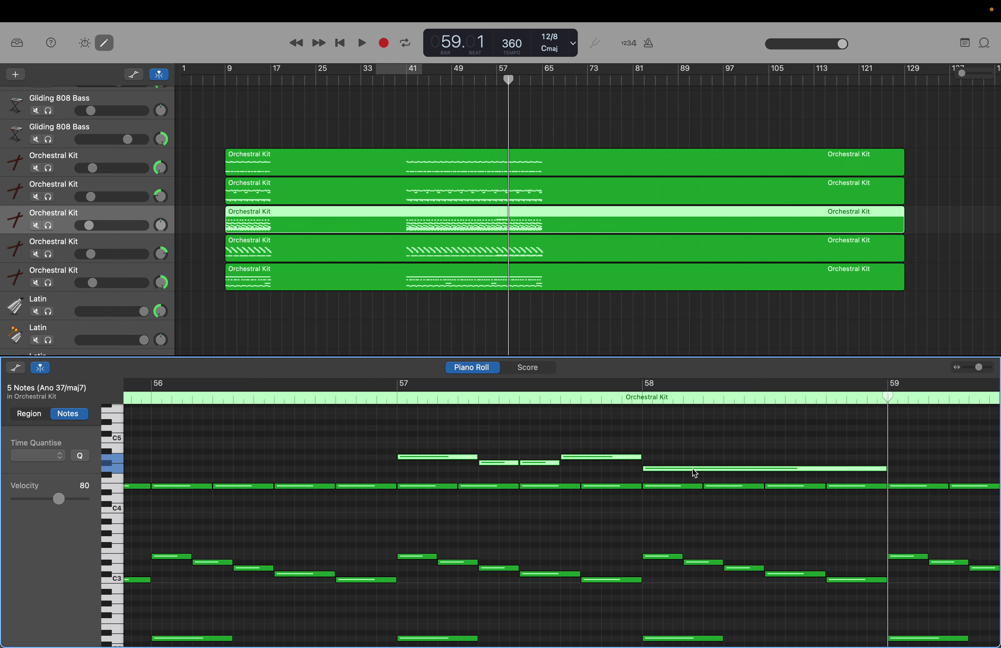
left_click(605, 444)
Step: Shorten bar 57's last A4 note to a sixth of a bar and add an equally long G#4 note after it
left_click_drag(637, 457, 601, 457)
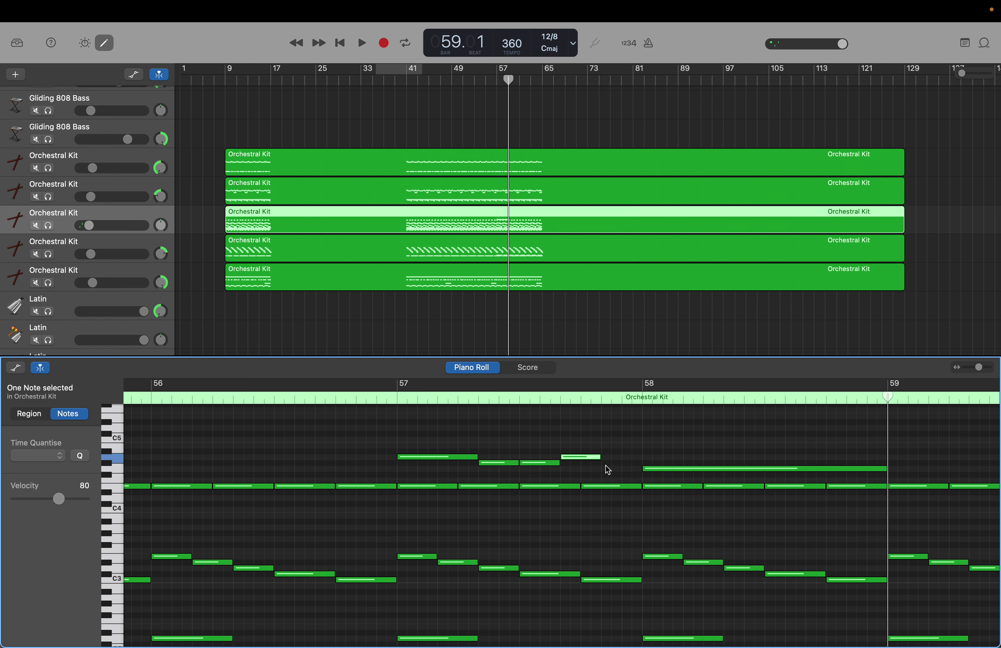
right_click(606, 469)
left_click(619, 470)
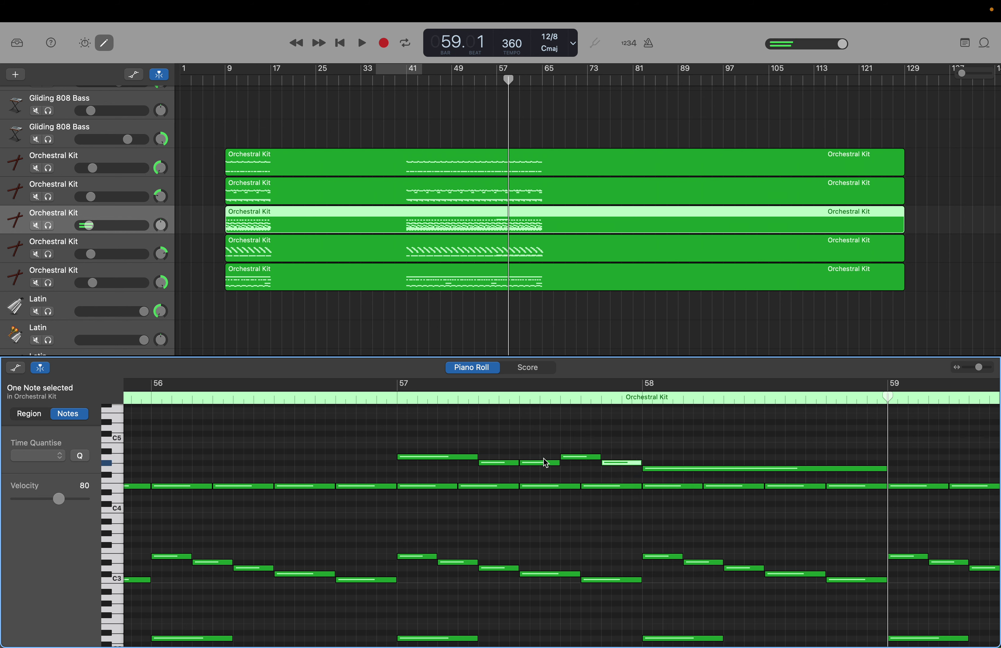
Step: Copy the six-note phrase of bars 57 and 58 repeatedly from bar 59 up to bar 65
left_click_drag(412, 441, 787, 476)
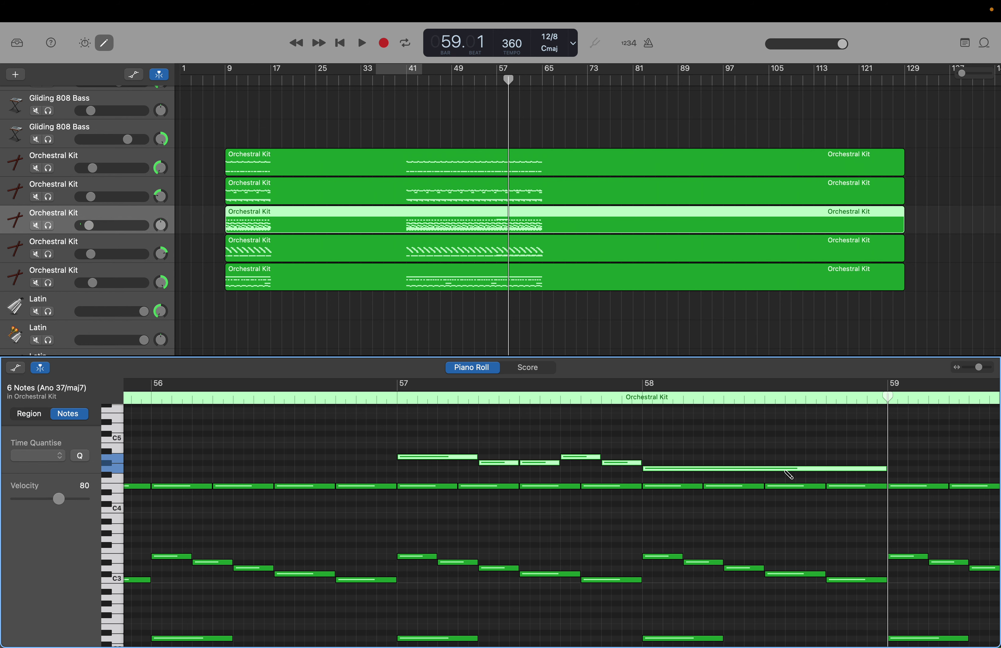
key("period")
key("period")
key("period")
key("period")
key("period")
key("period")
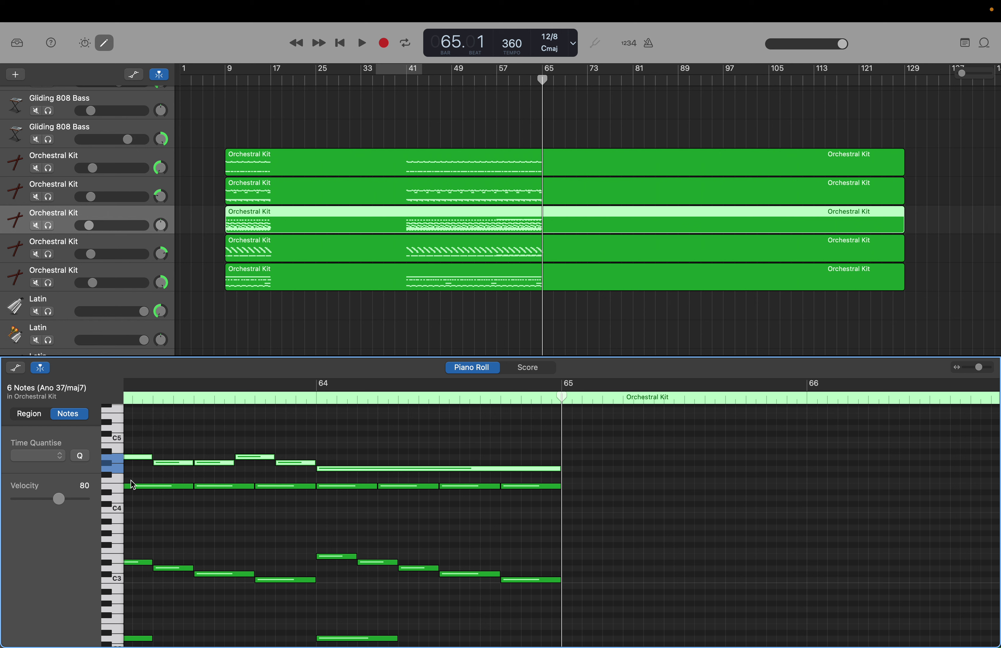
Step: Audition the third Orchestral Kit track's sounds on the keys around F4
left_click(113, 482)
left_click(116, 484)
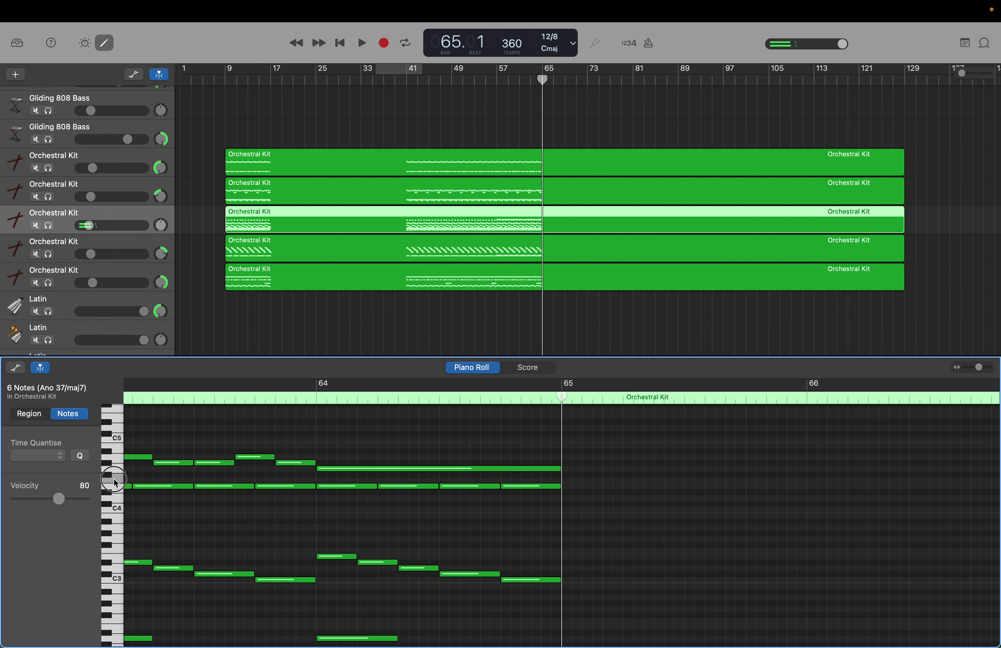
left_click(110, 481)
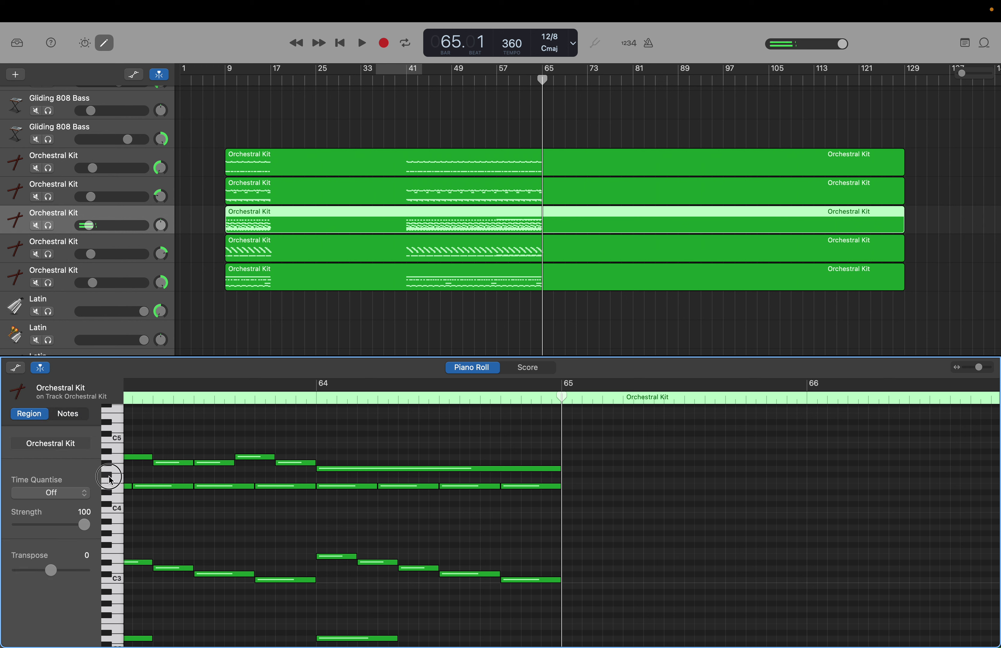
left_click(113, 482)
left_click(116, 483)
left_click(117, 484)
left_click(117, 483)
left_click(117, 477)
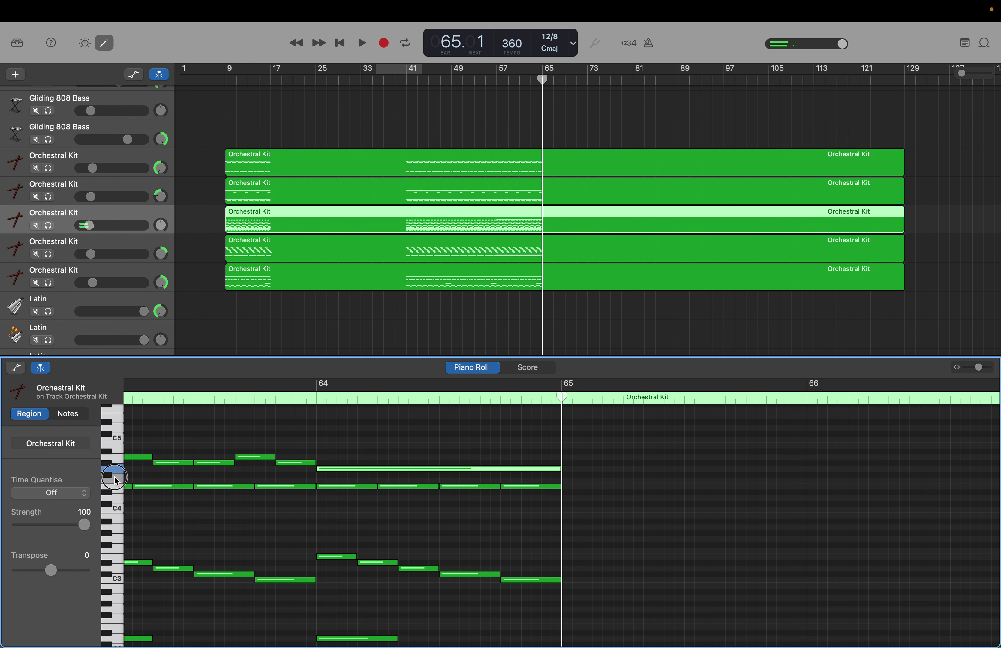
left_click(117, 481)
left_click(116, 481)
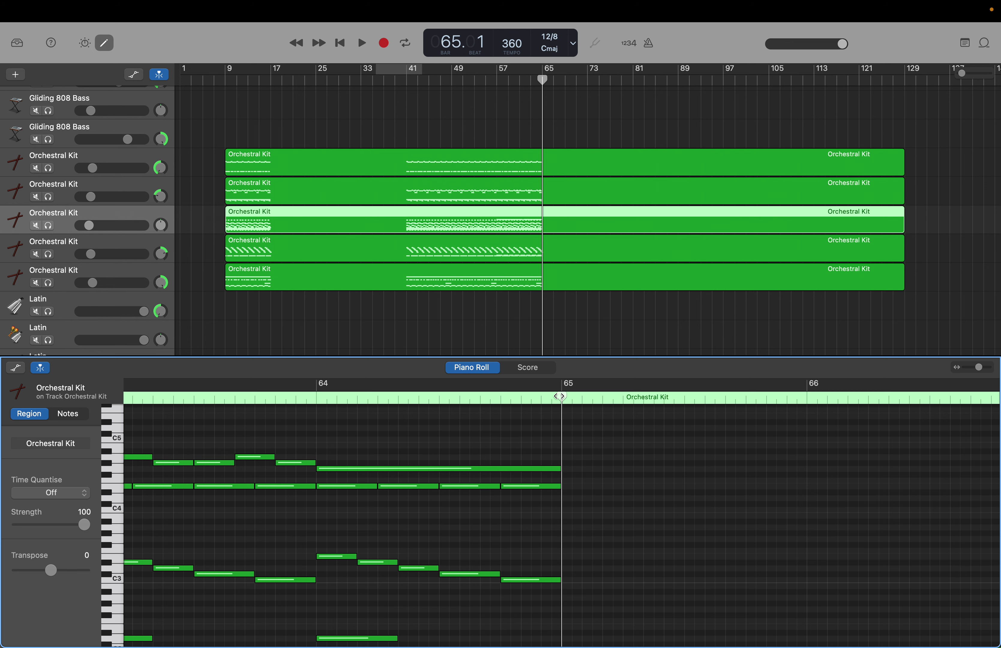
Step: Return the playhead to bar 57 and add an F4 note lasting the whole bar on the third Orchestral Kit track
left_click_drag(559, 396, 126, 396)
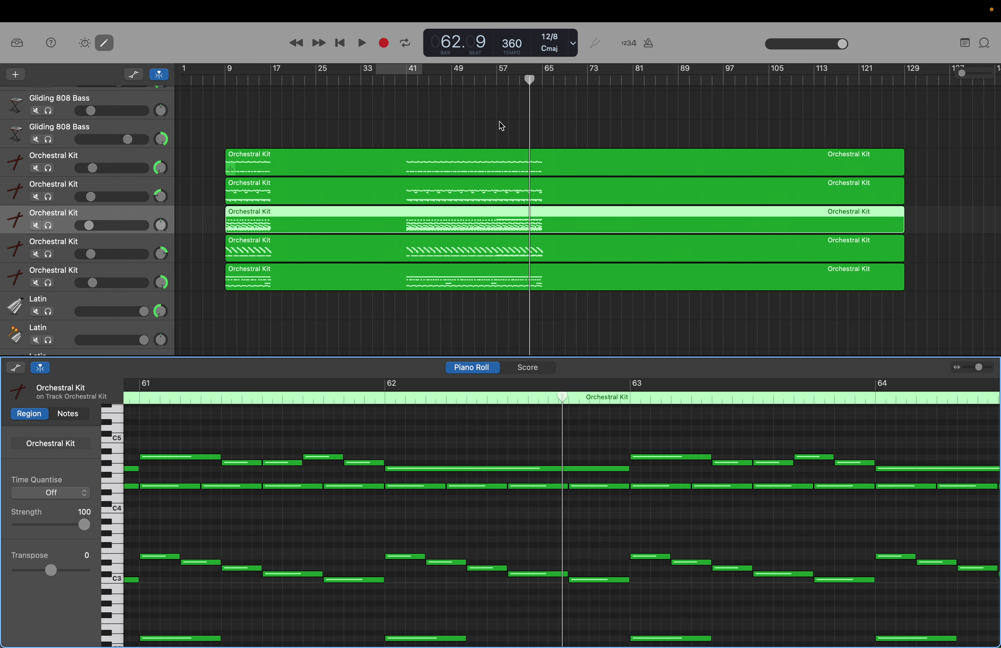
left_click_drag(529, 80, 498, 80)
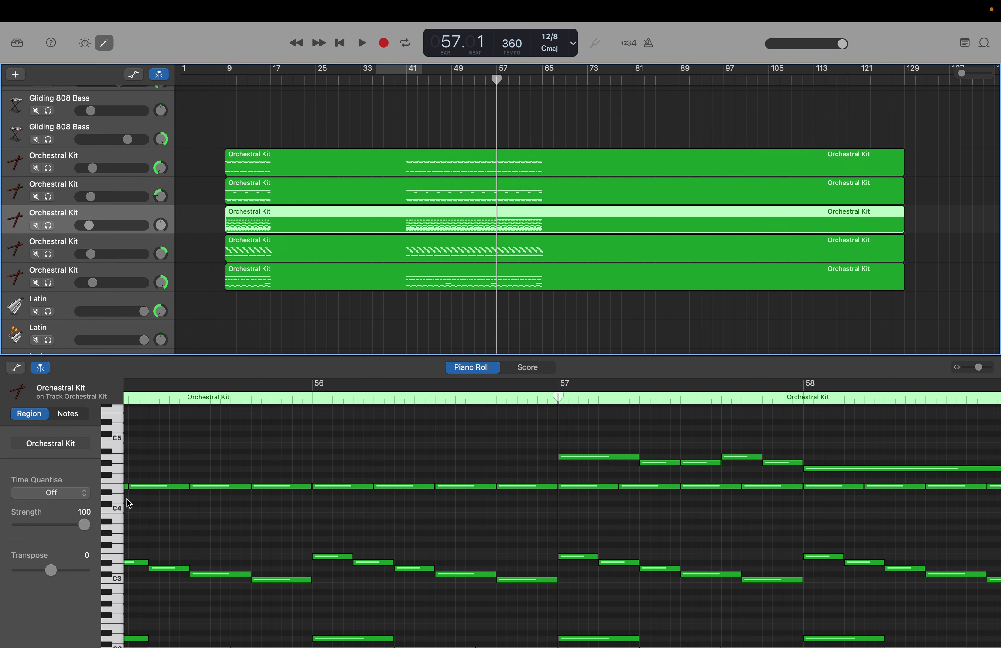
left_click(119, 508)
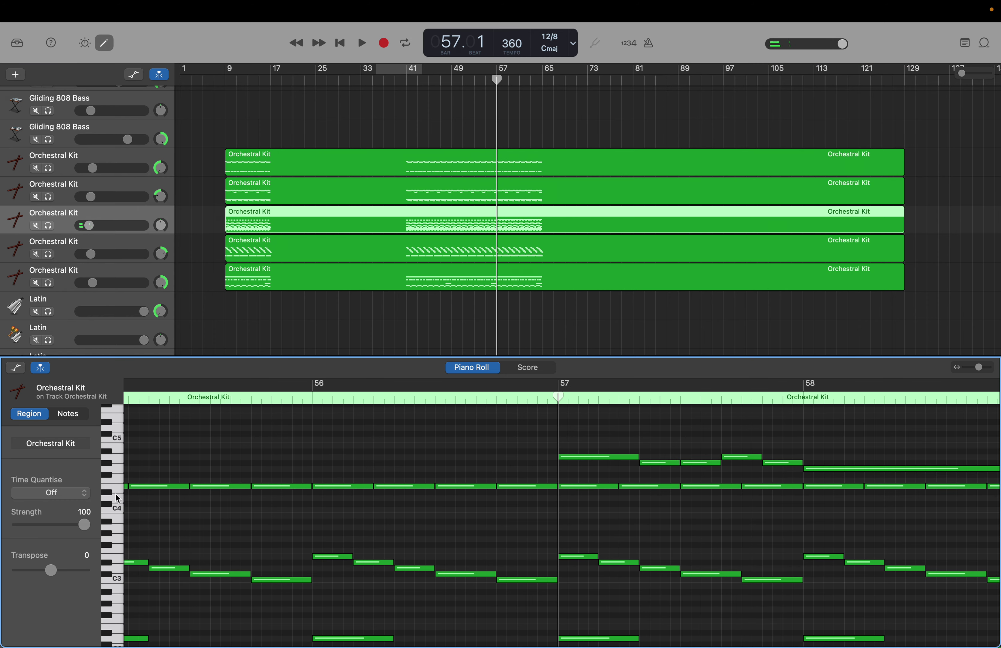
left_click(111, 481)
right_click(561, 477)
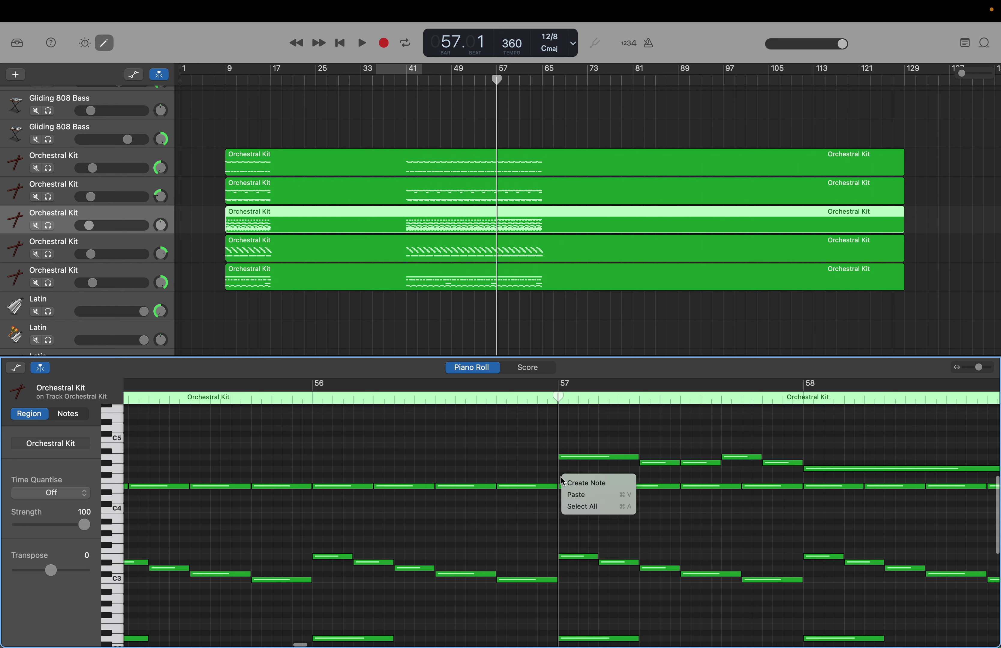
left_click(567, 482)
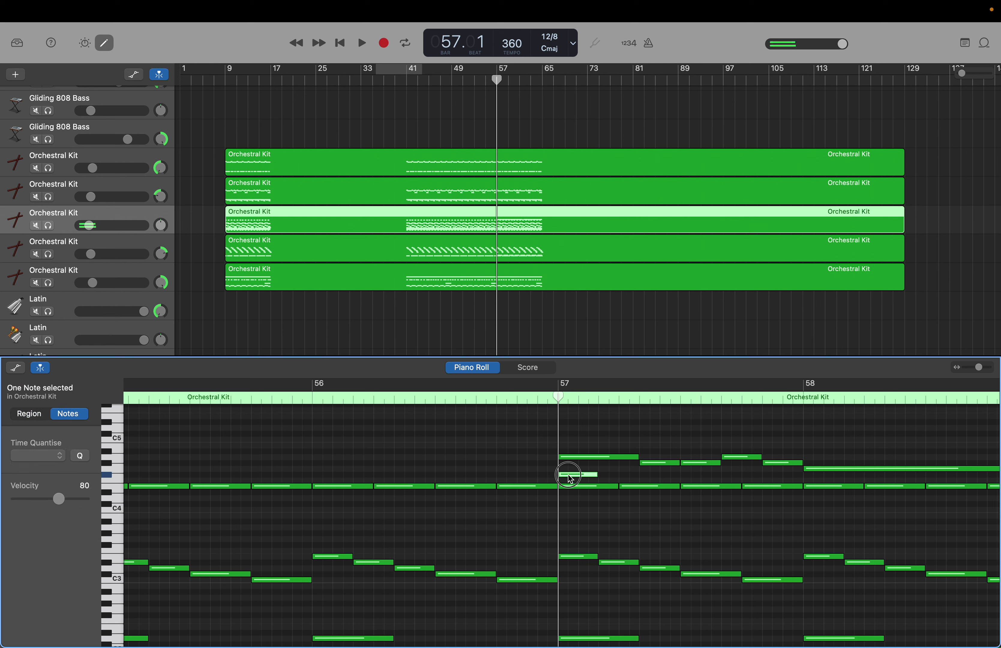
left_click_drag(569, 476, 795, 484)
left_click_drag(800, 482, 801, 483)
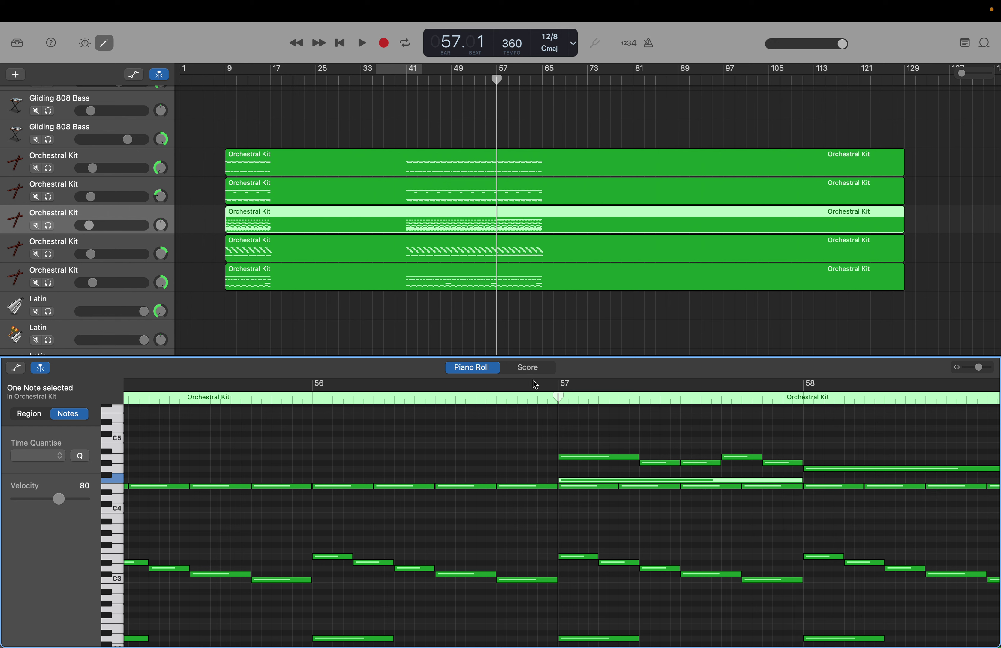
Step: Copy the one-bar F4 note into every bar from 58 up to bar 65
left_click_drag(556, 389, 802, 408)
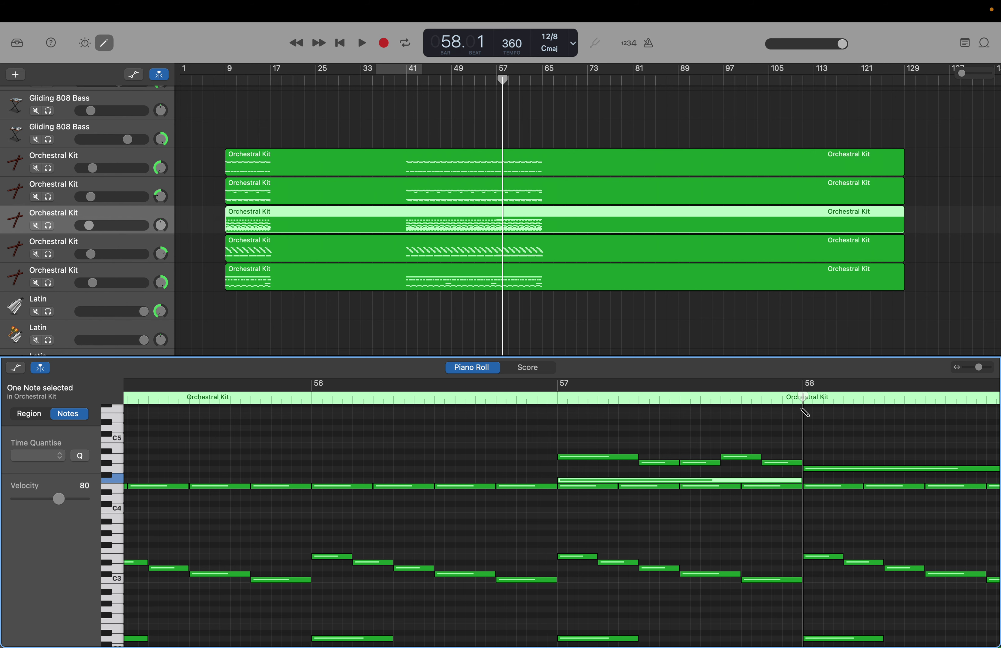
key("Right")
key("Right")
key("Right")
key("Right")
key("Right")
key("Right")
key("Right")
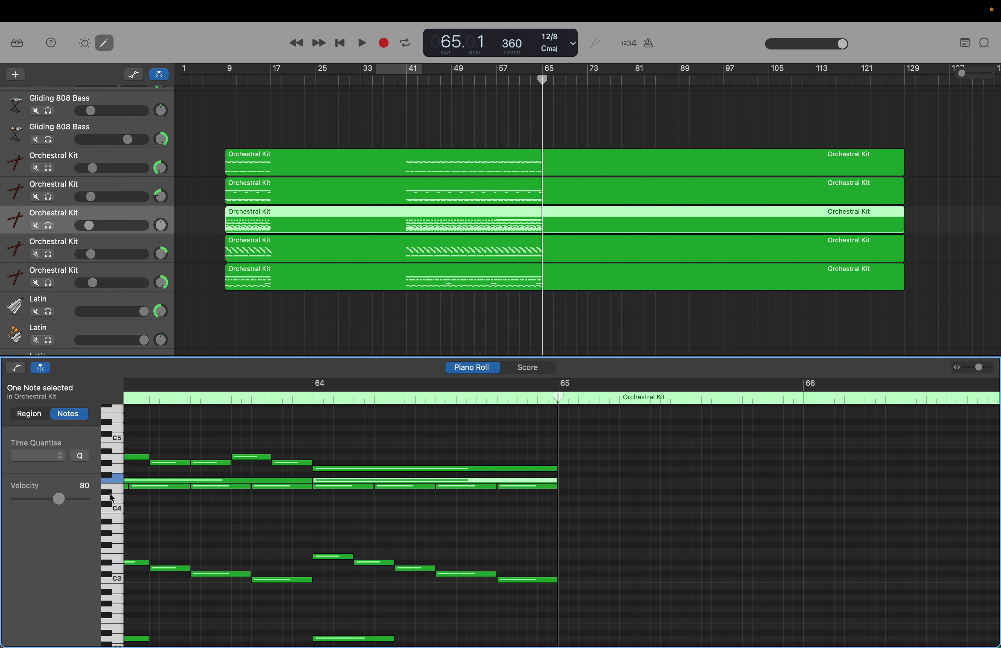
Step: Return the playhead to bar 57 and audition the third Orchestral Kit track's sounds on the keys around A3
left_click_drag(112, 499, 114, 517)
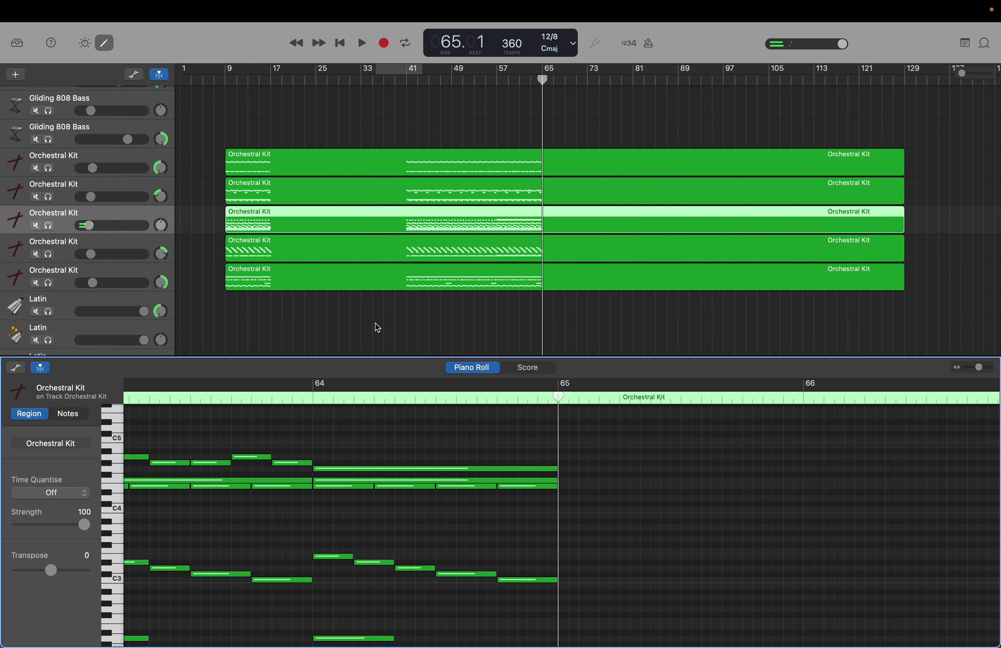
left_click_drag(543, 91, 499, 86)
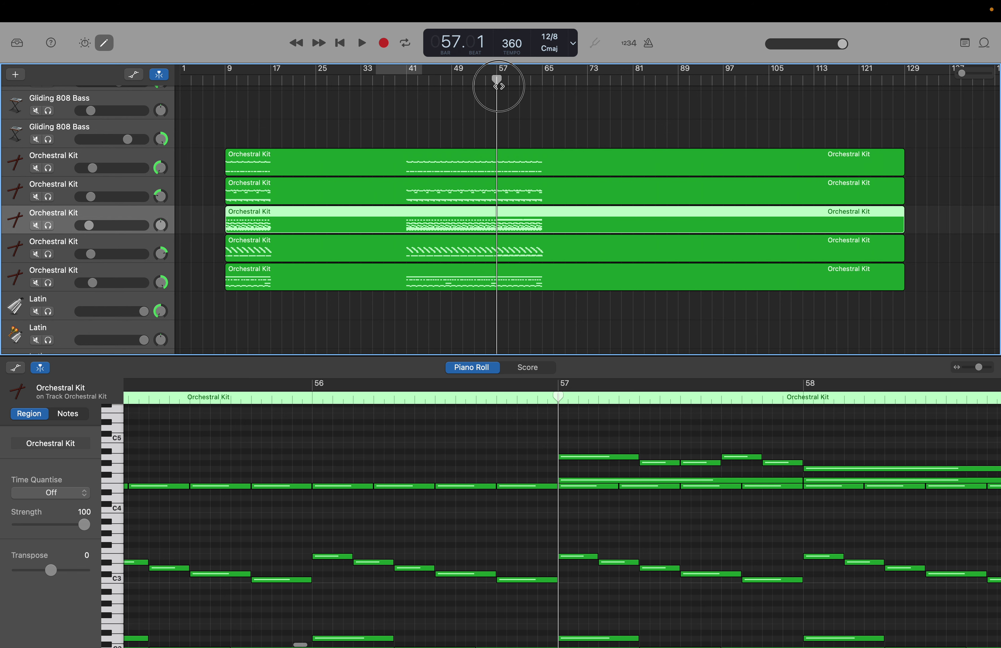
left_click(119, 527)
left_click(119, 529)
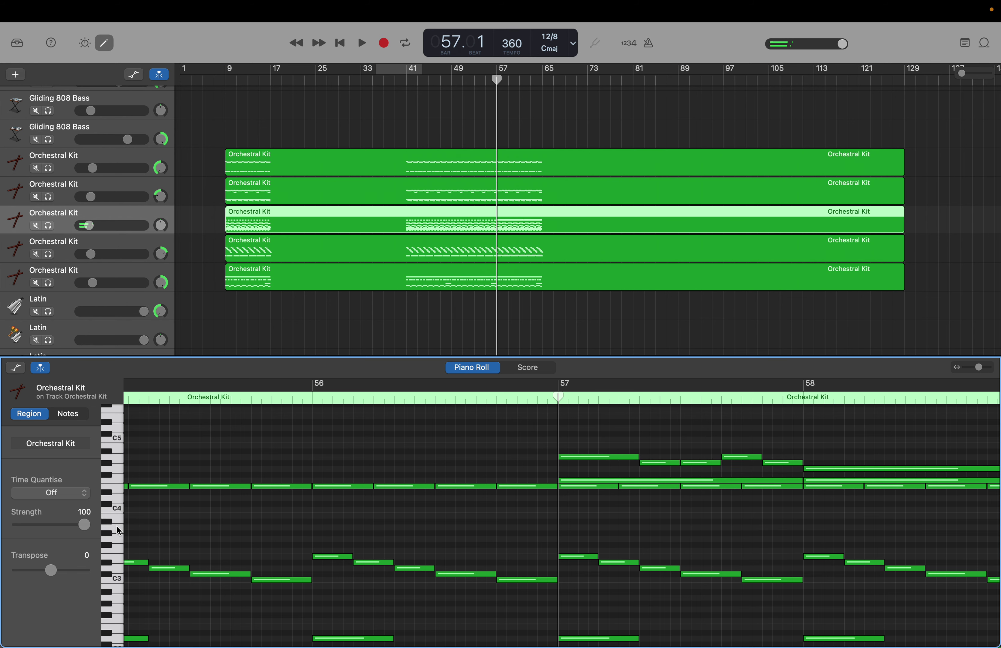
left_click(116, 535)
left_click(109, 523)
left_click(107, 532)
left_click(116, 522)
Step: Add a one-bar A3 note at bar 57 and a one-bar B3 note at bar 58
right_click(564, 529)
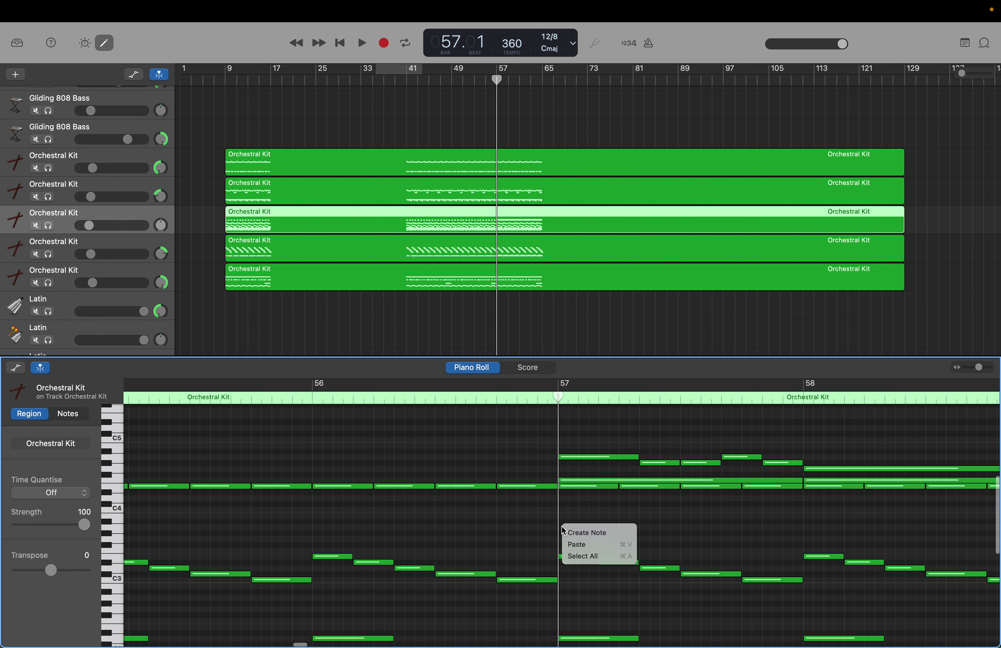
left_click(576, 532)
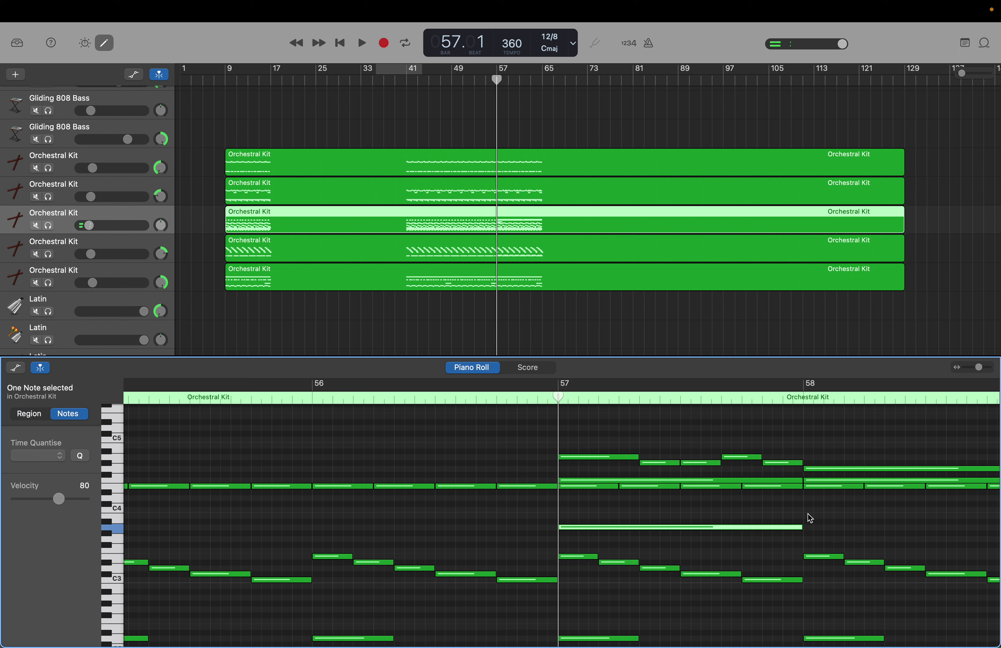
right_click(811, 520)
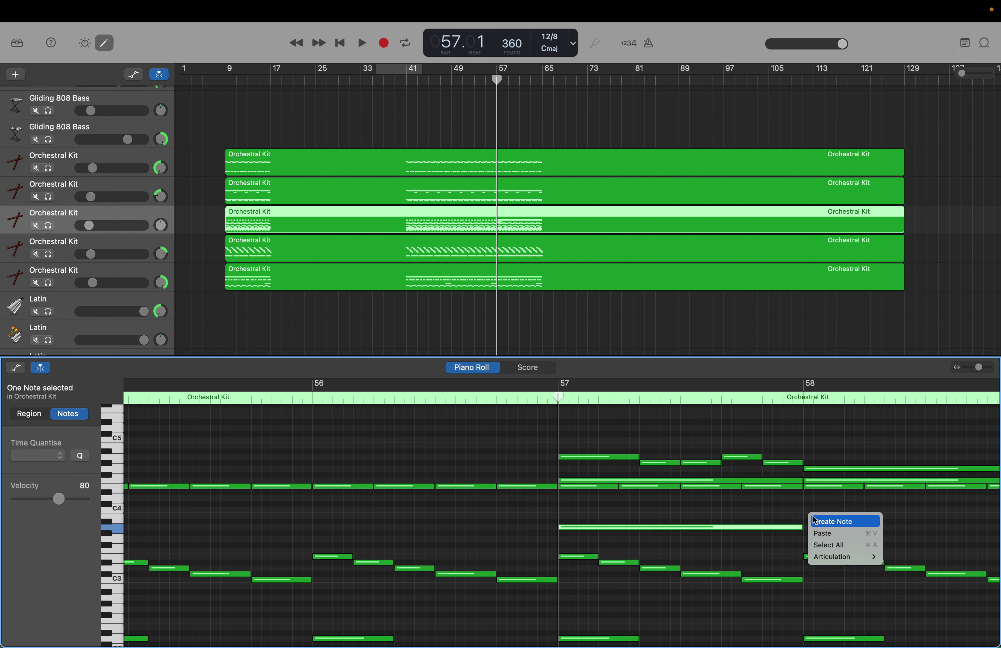
left_click(814, 518)
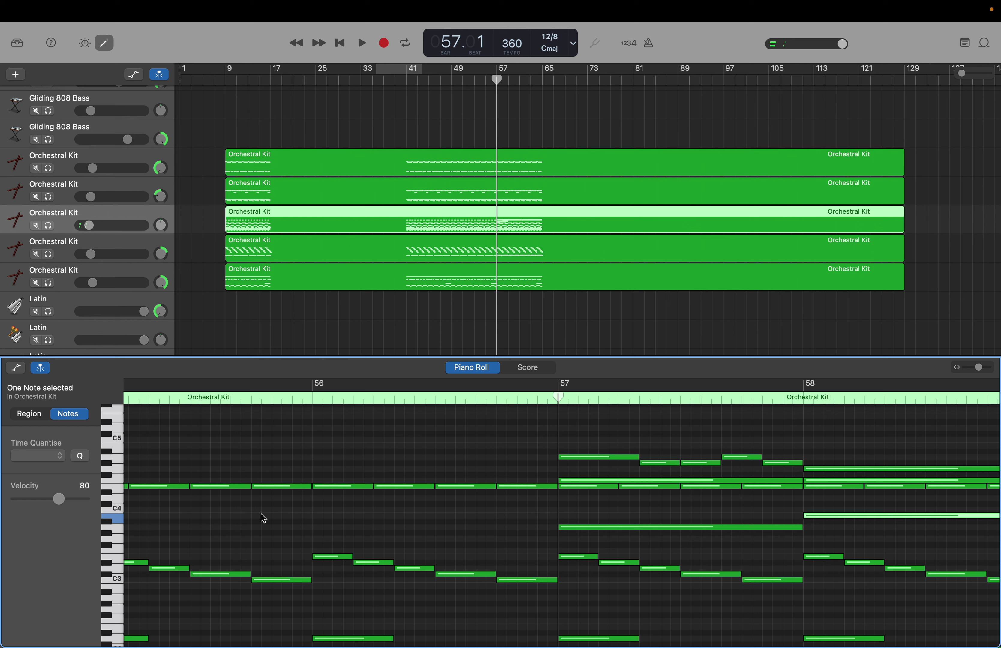
Step: Copy the A3 and B3 note pair from bars 57 and 58 across bars 59 to 64, deleting the surplus pair at bars 65 and 66
left_click(118, 507)
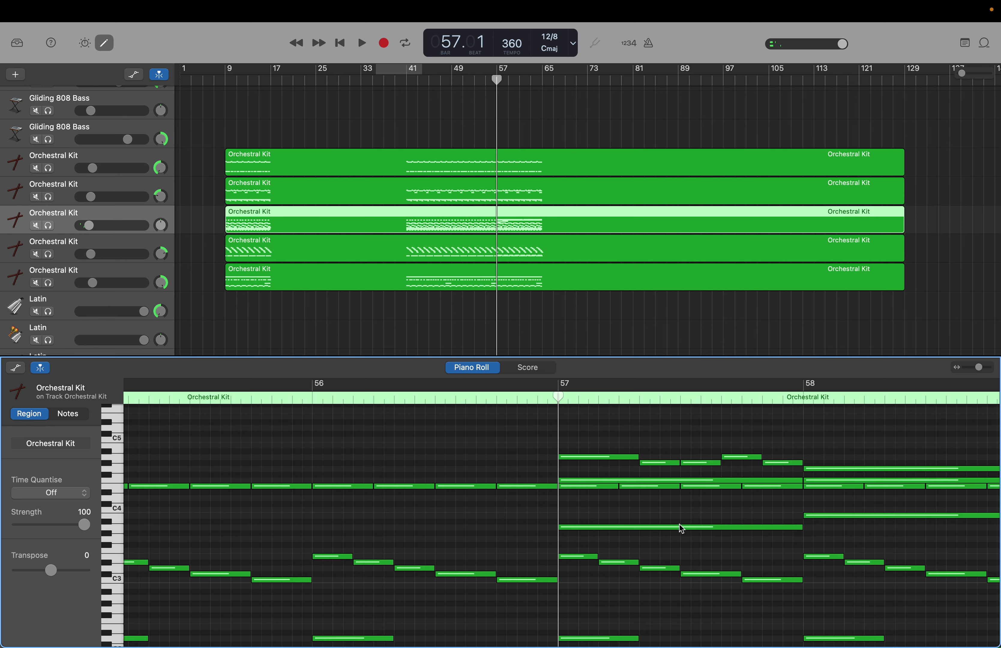
left_click_drag(558, 396, 927, 402)
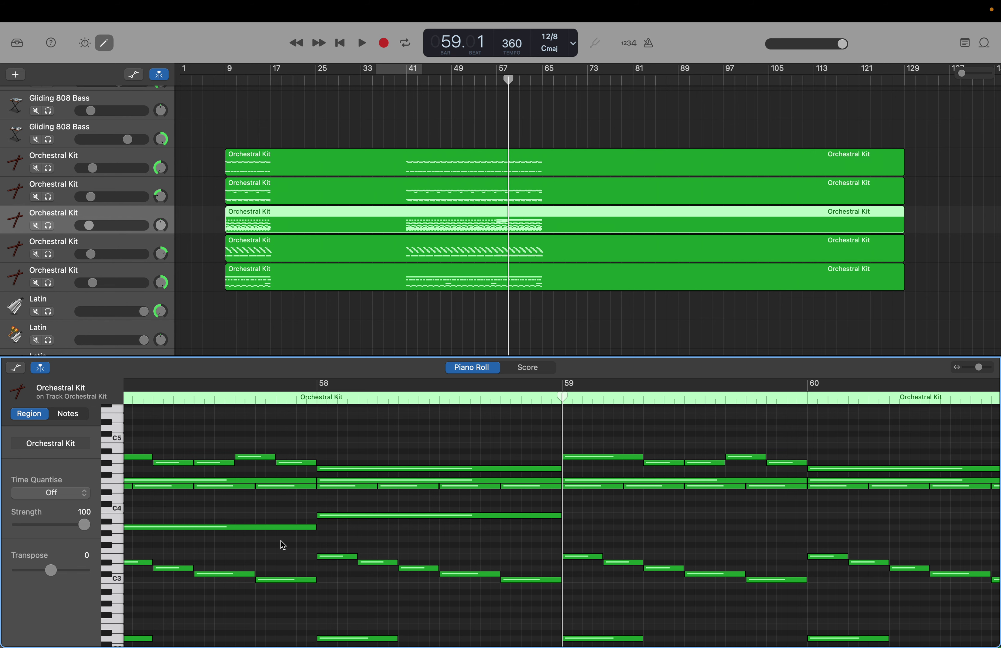
left_click_drag(280, 540, 356, 507)
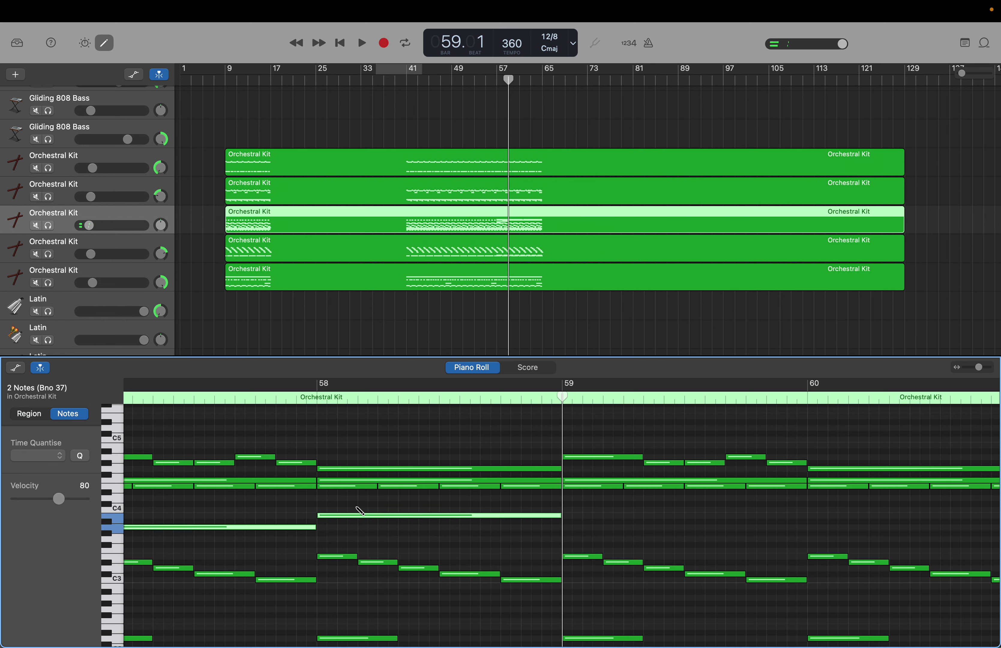
key("Right")
key("Right")
key("Right")
key("Right")
key("Right")
key("Right")
key("Right")
key("Right")
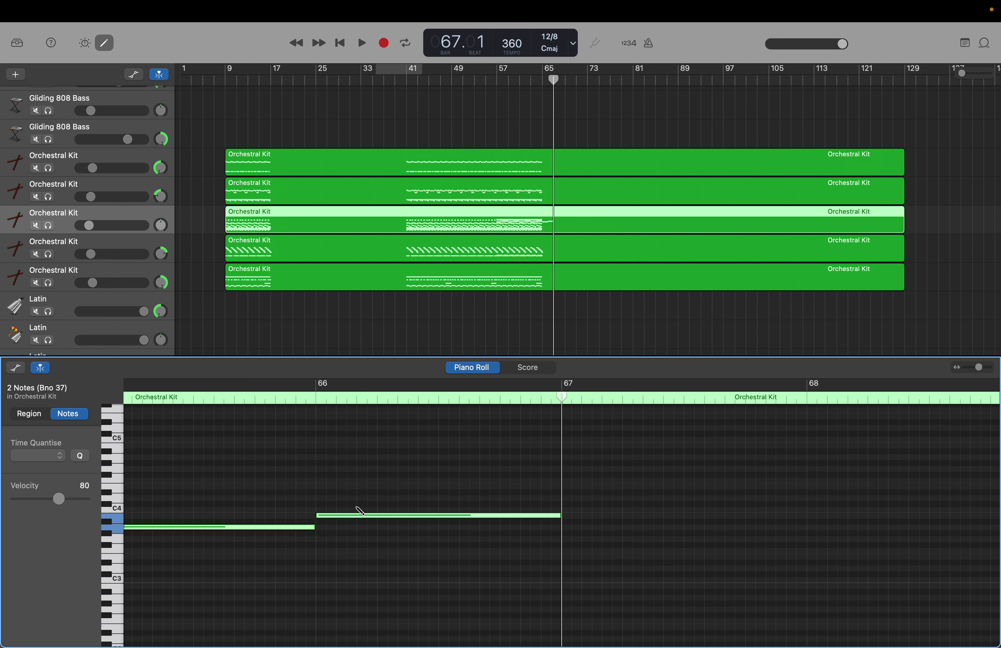
key("Delete")
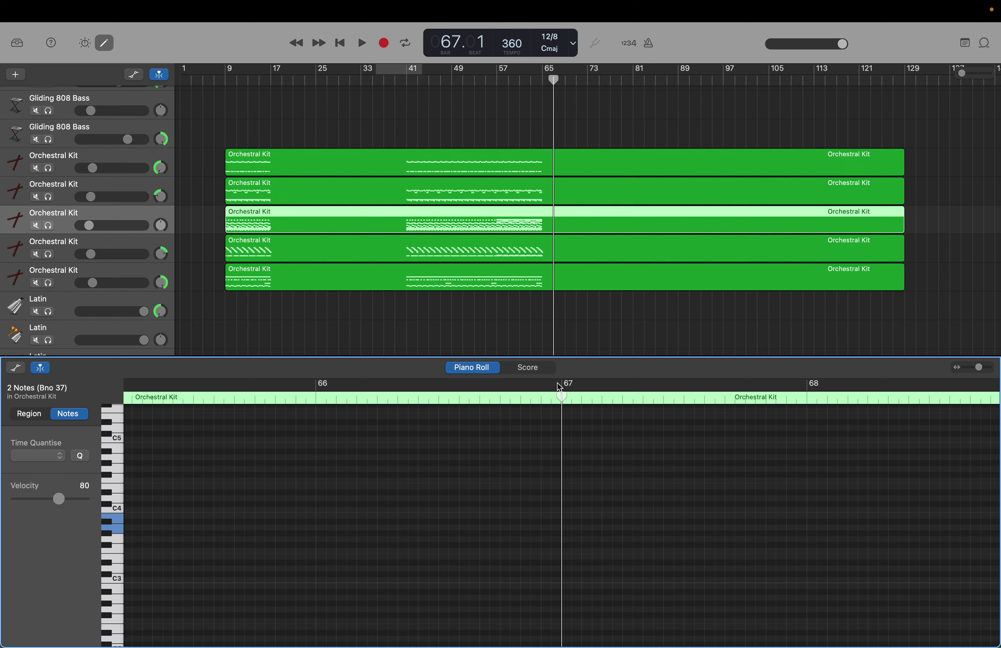
Step: Return the playhead to bar 57 and audition the third Orchestral Kit track's sounds on the keys around F3 to G3
left_click_drag(555, 81, 499, 80)
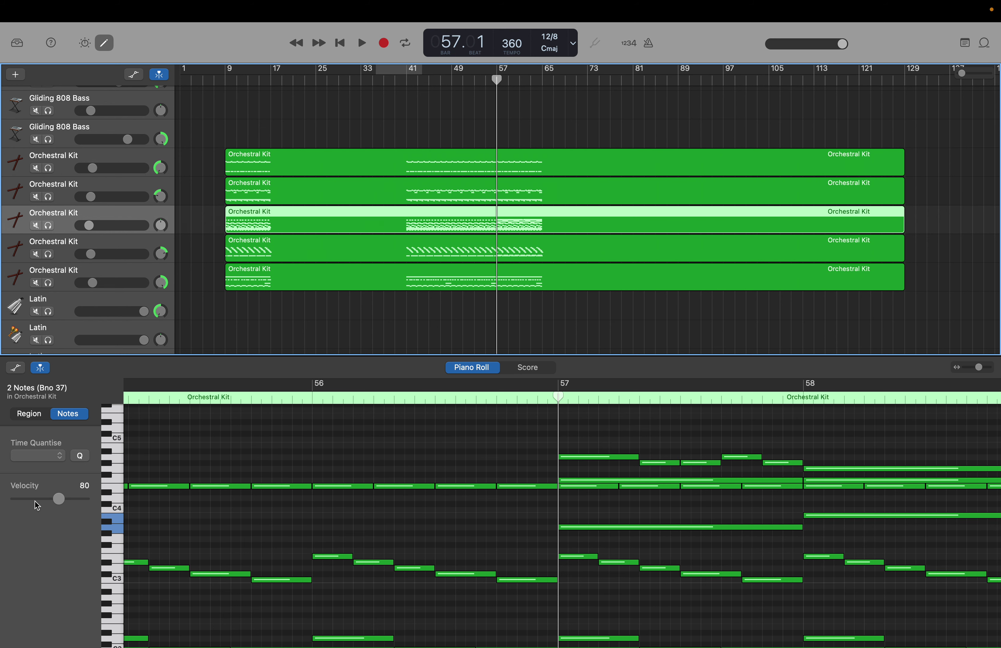
left_click(114, 541)
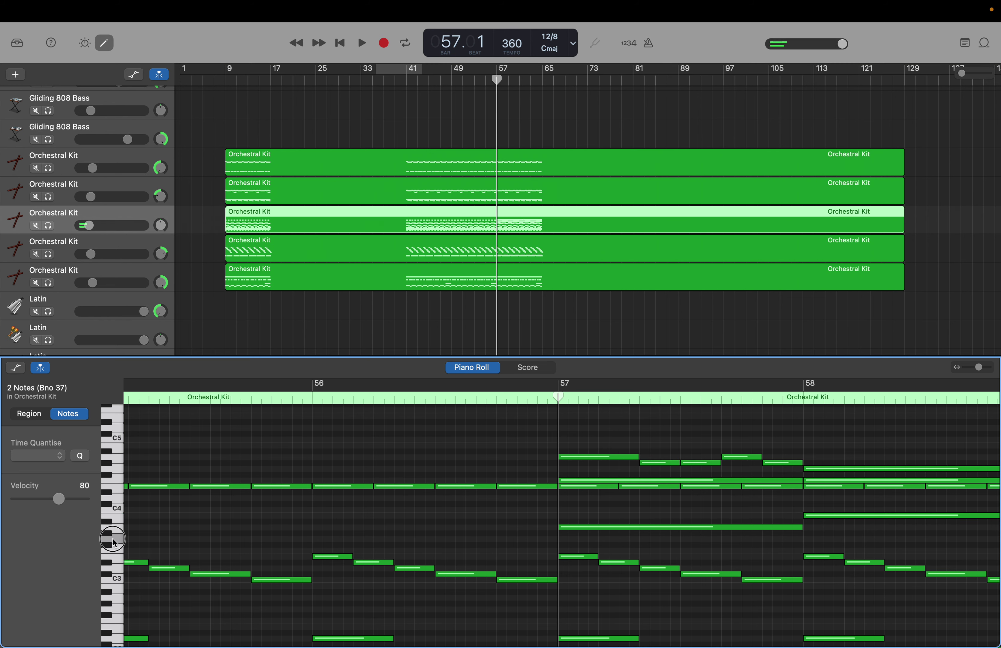
left_click(114, 542)
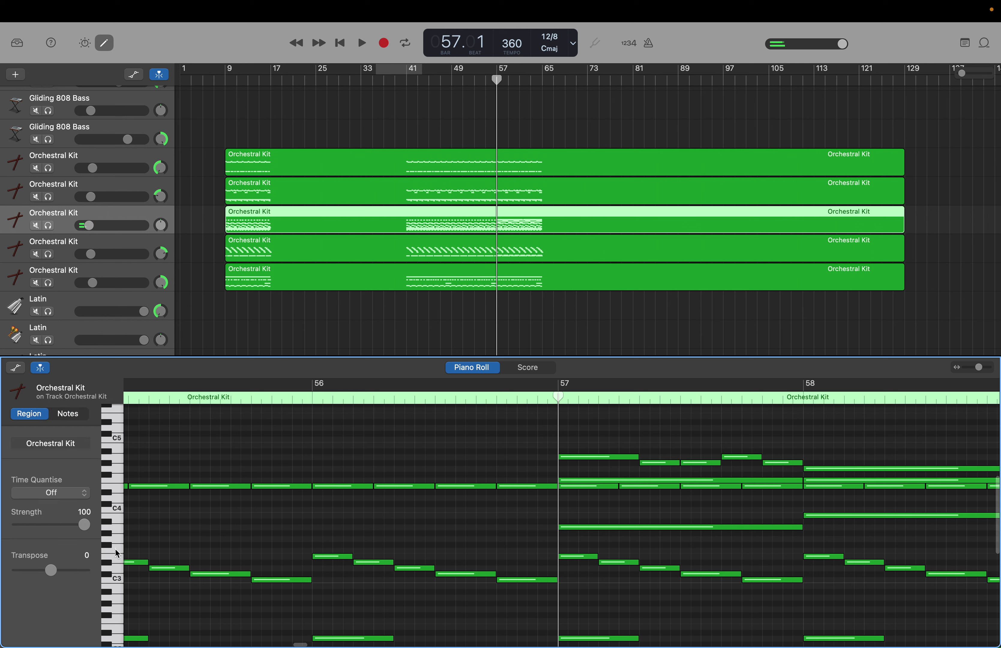
left_click(115, 549)
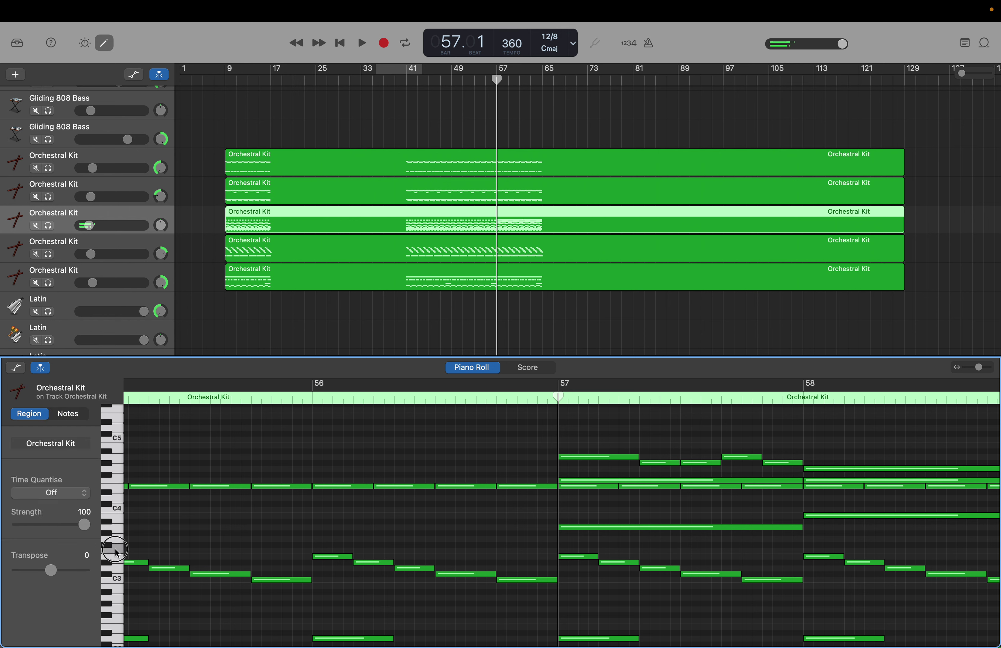
left_click(108, 548)
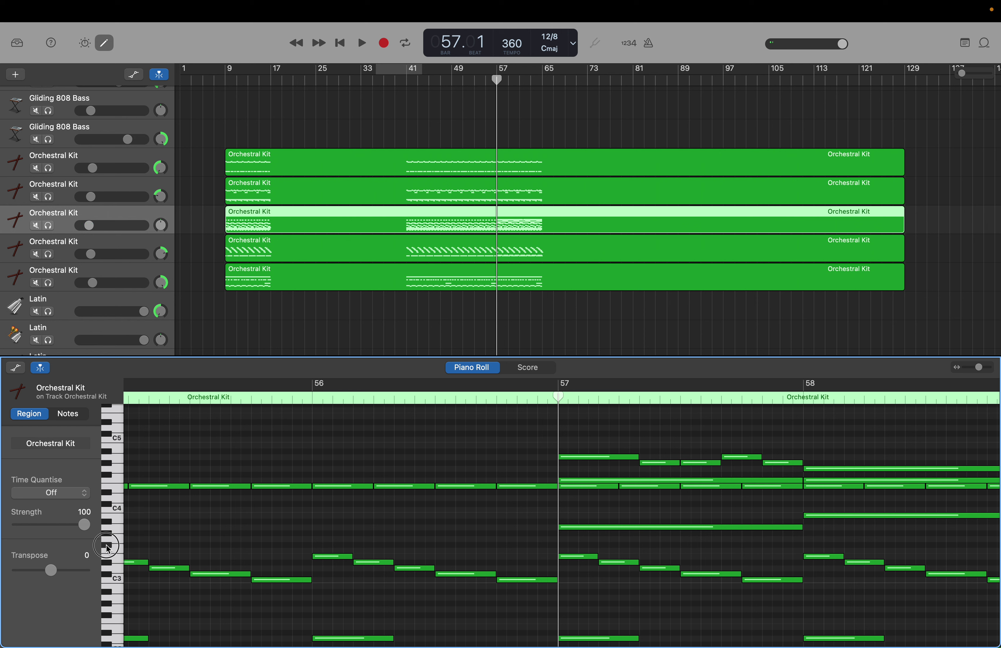
left_click(109, 549)
Step: On the first Orchestral Kit track, copy the short D#4 note from the start of bar 47 into the gap at bar 57
left_click(510, 157)
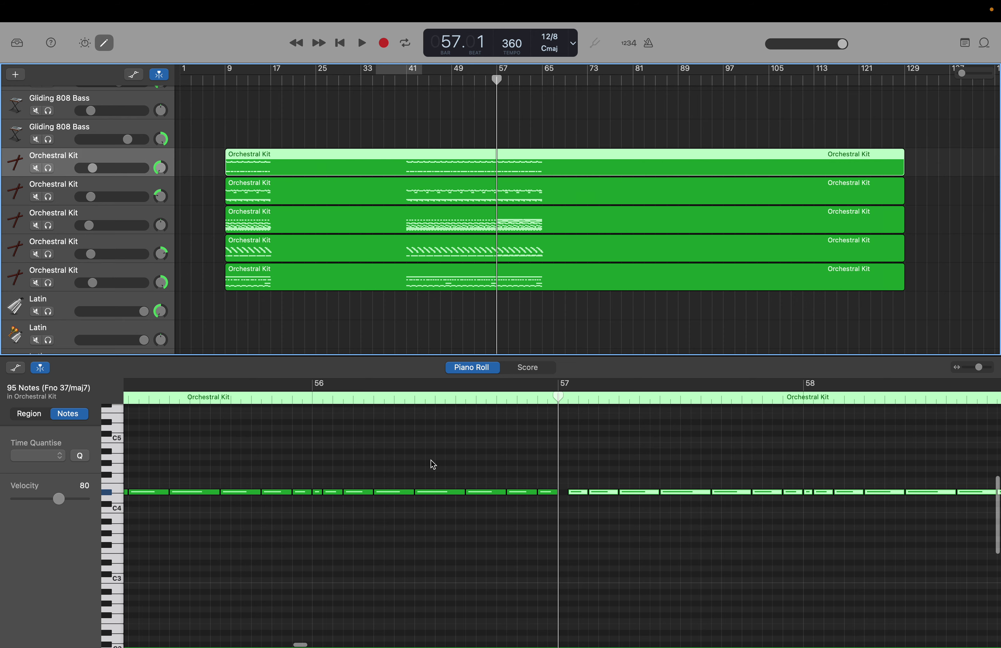
scroll(724, 480, "right", 15)
key("super+a")
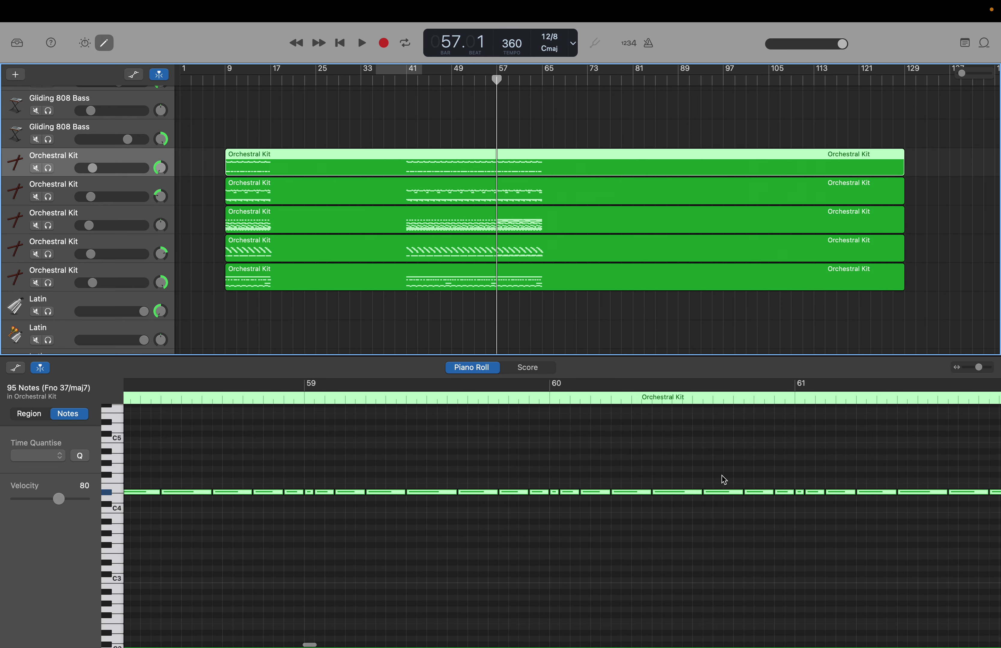
scroll(722, 476, "left", 10)
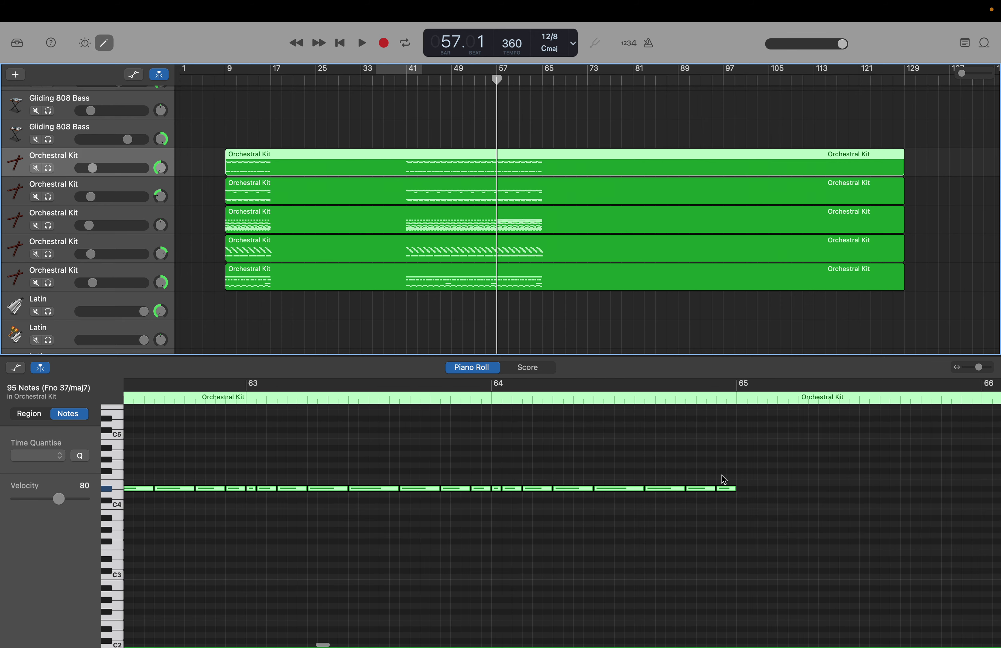
scroll(722, 476, "left", 3)
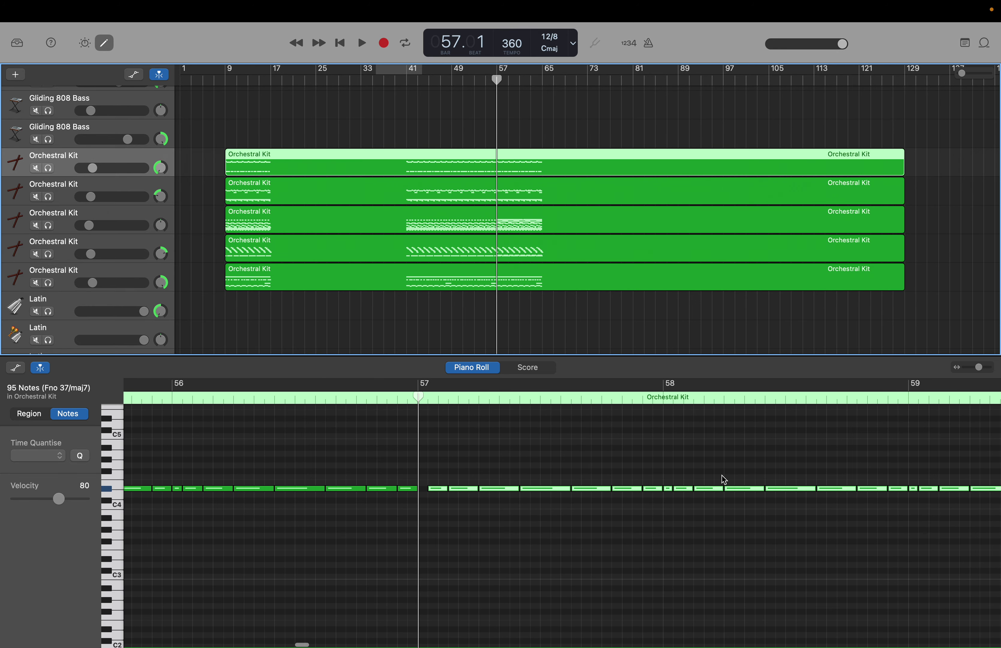
scroll(722, 476, "left", 1)
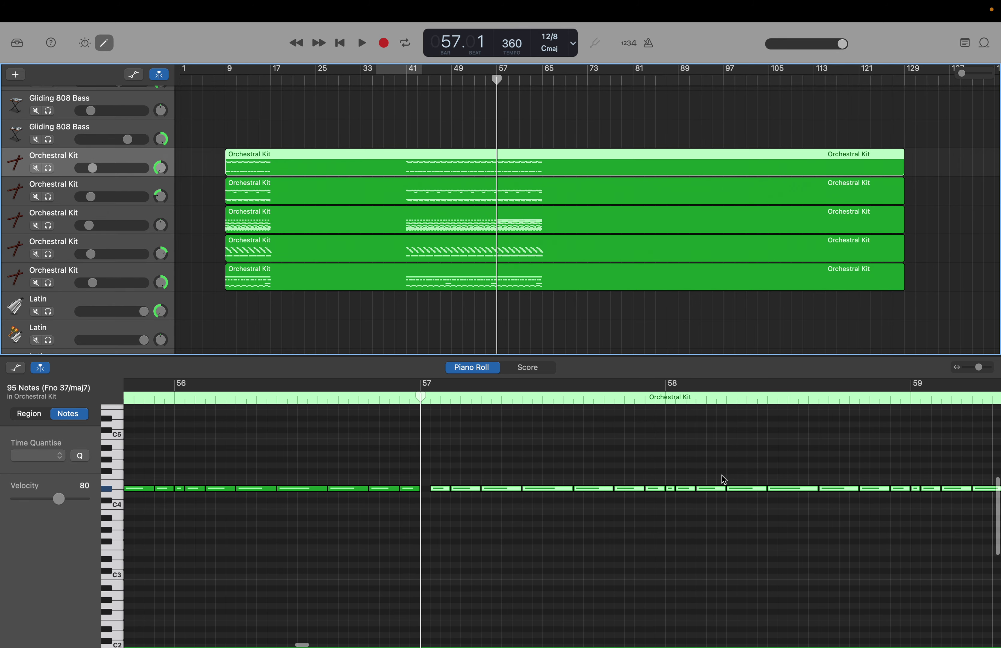
scroll(722, 476, "left", 15)
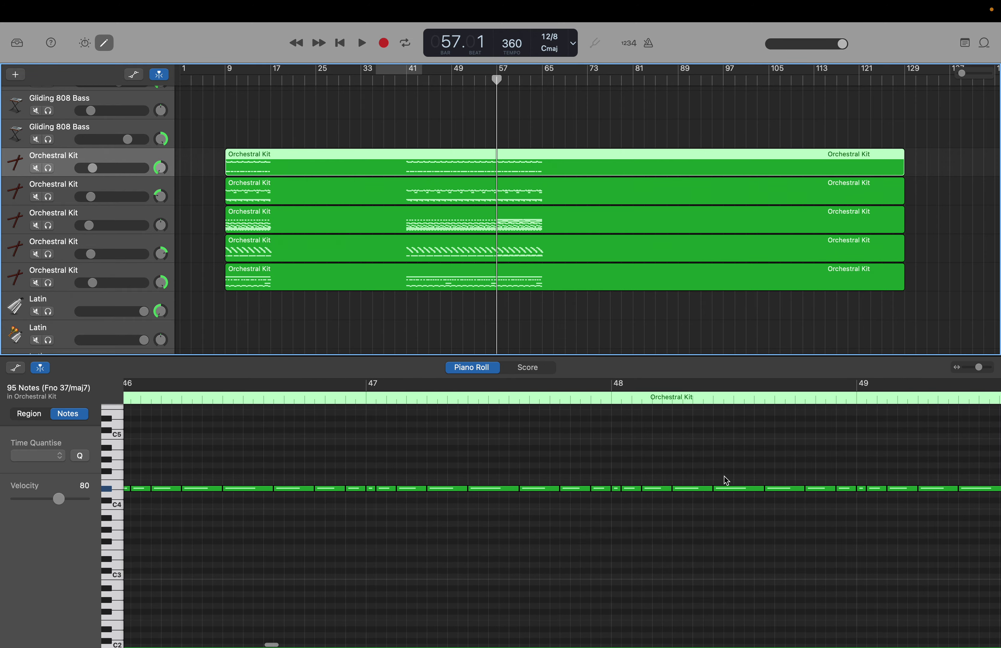
scroll(726, 478, "left", 1)
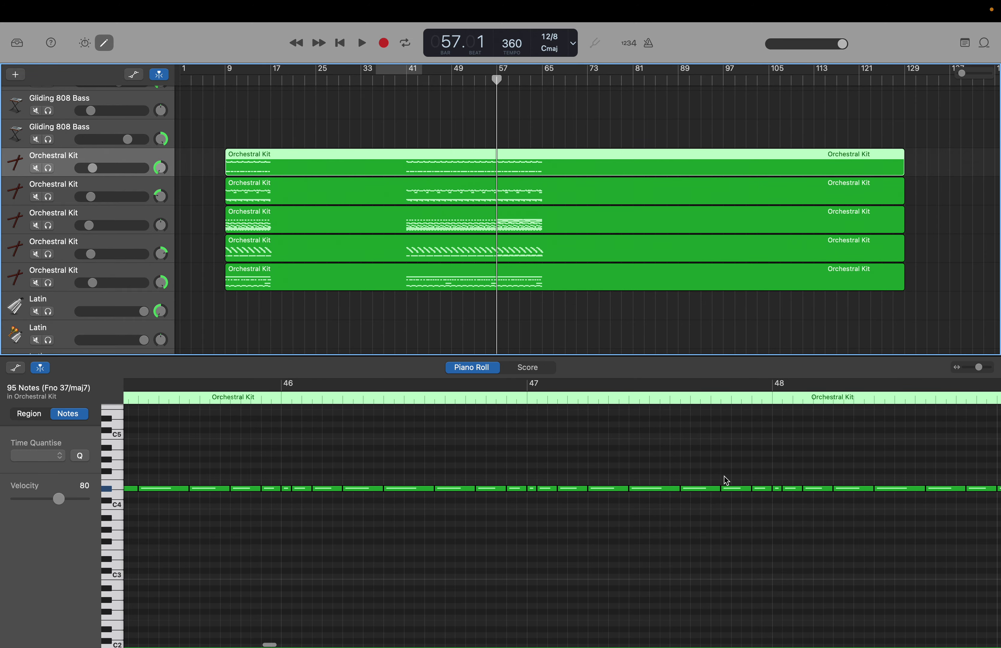
scroll(516, 462, "up", 1)
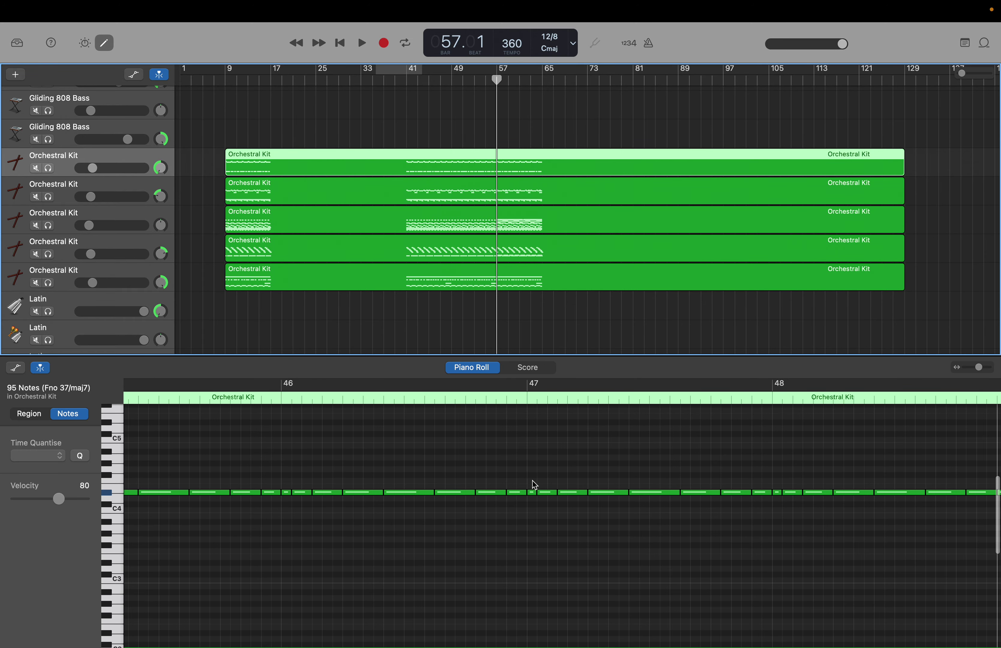
left_click(533, 493)
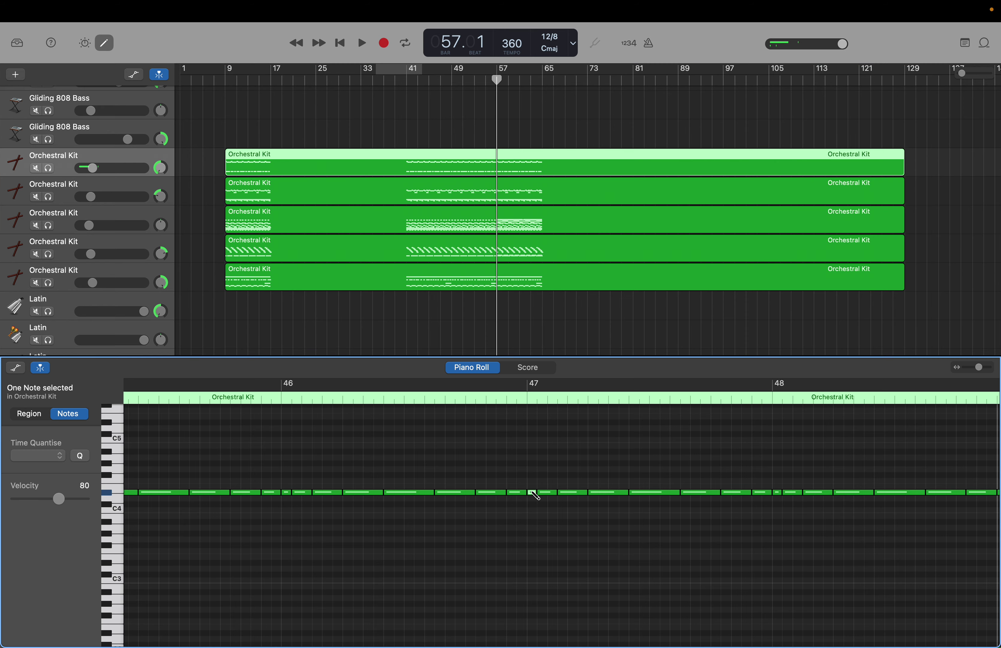
scroll(533, 493, "right", 10)
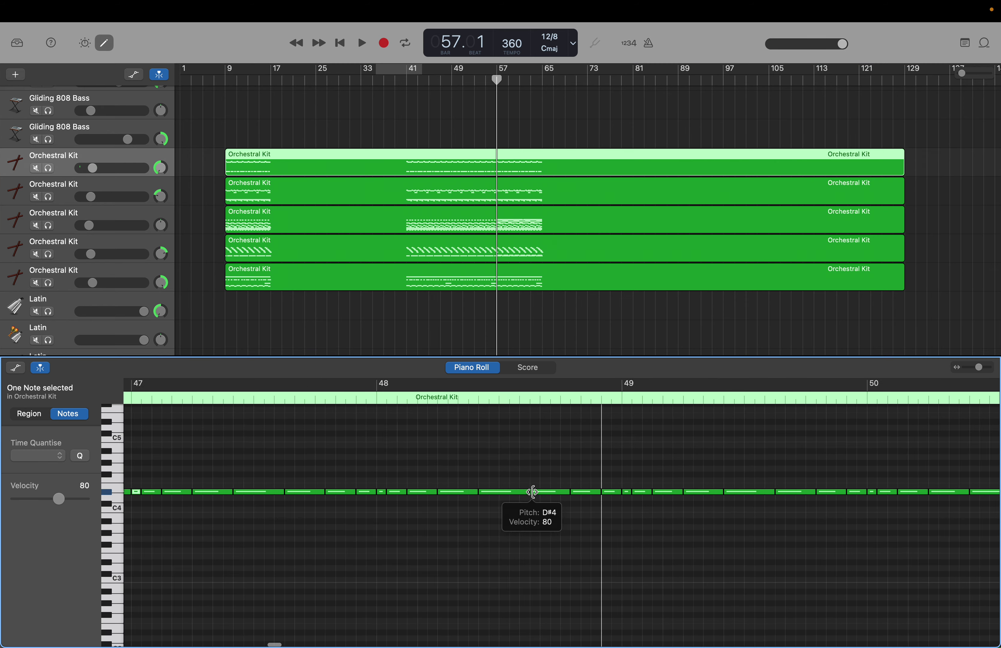
scroll(532, 491, "right", 4)
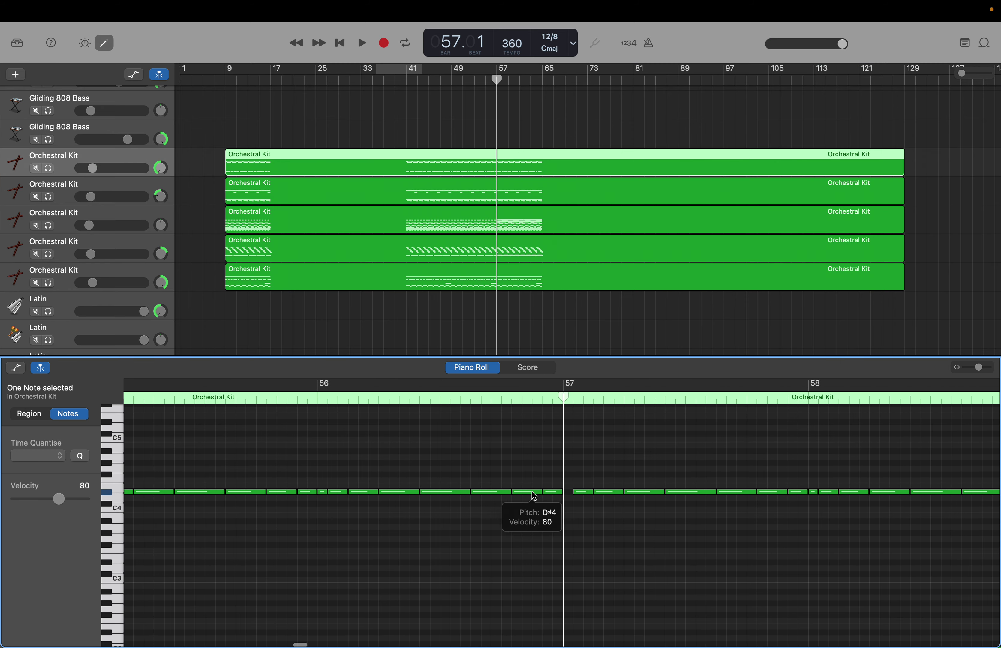
scroll(583, 490, "right", 1)
left_click(576, 490)
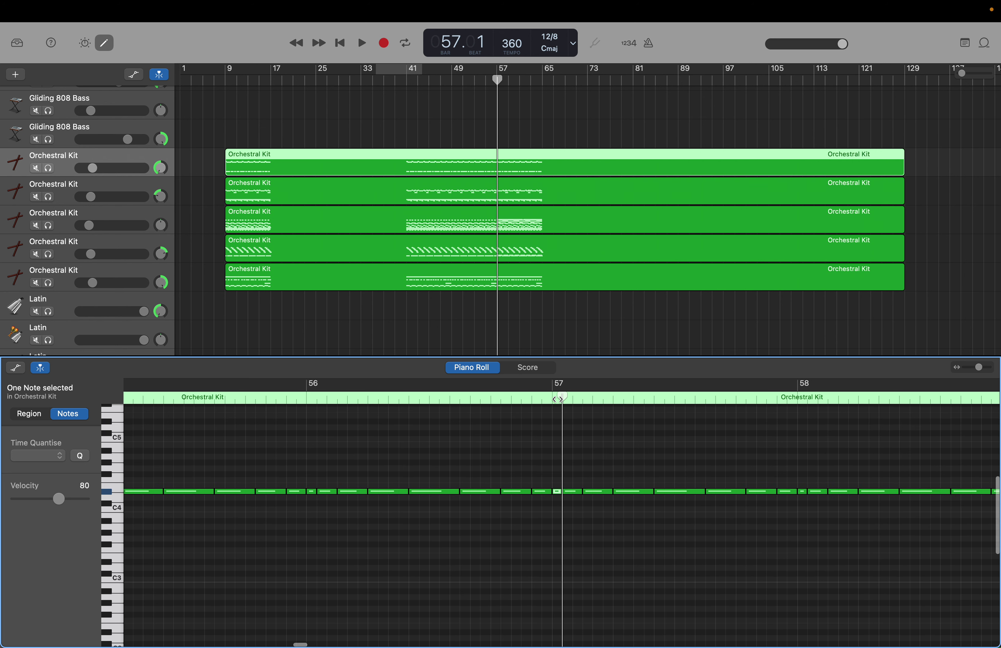
Step: Return the playhead to bar 57 and audition the first Orchestral Kit track's sounds on keys below D#4, including F#3
left_click_drag(559, 398, 551, 397)
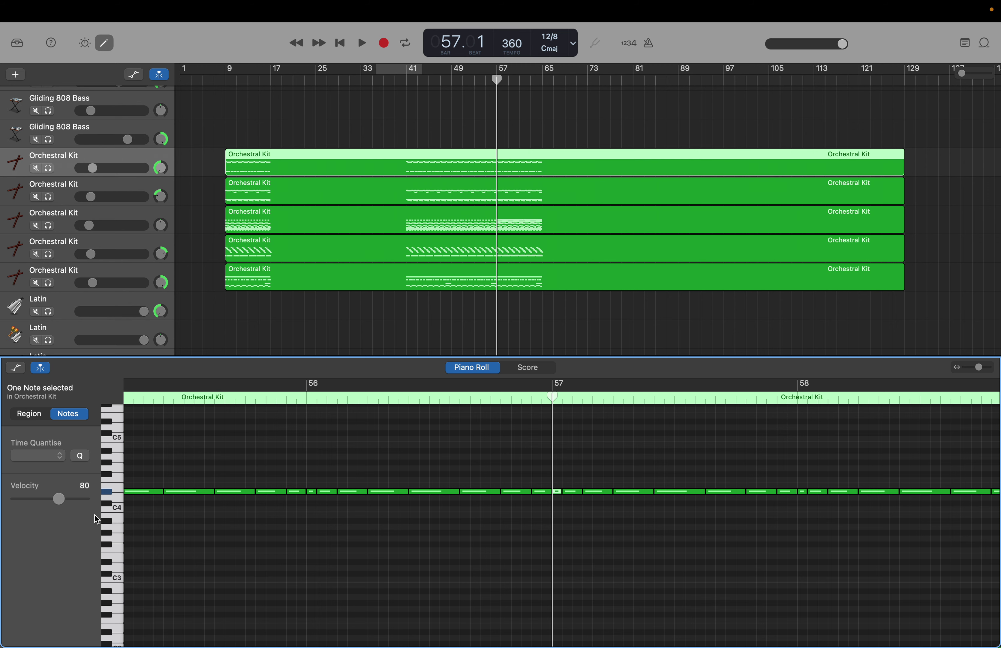
left_click(119, 571)
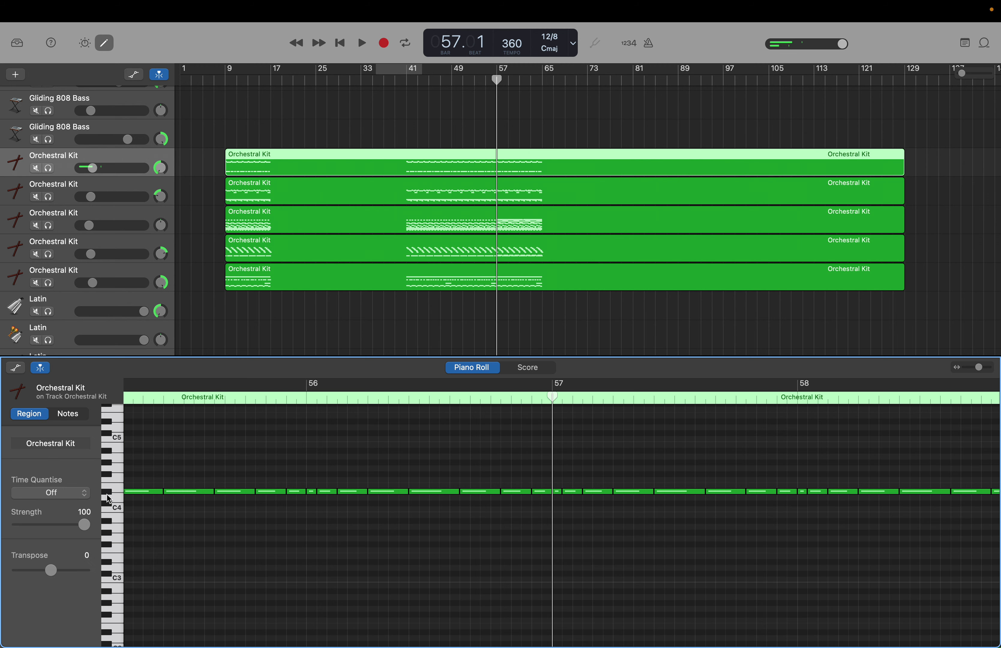
left_click(110, 503)
scroll(110, 555, "down", 4)
left_click(110, 555)
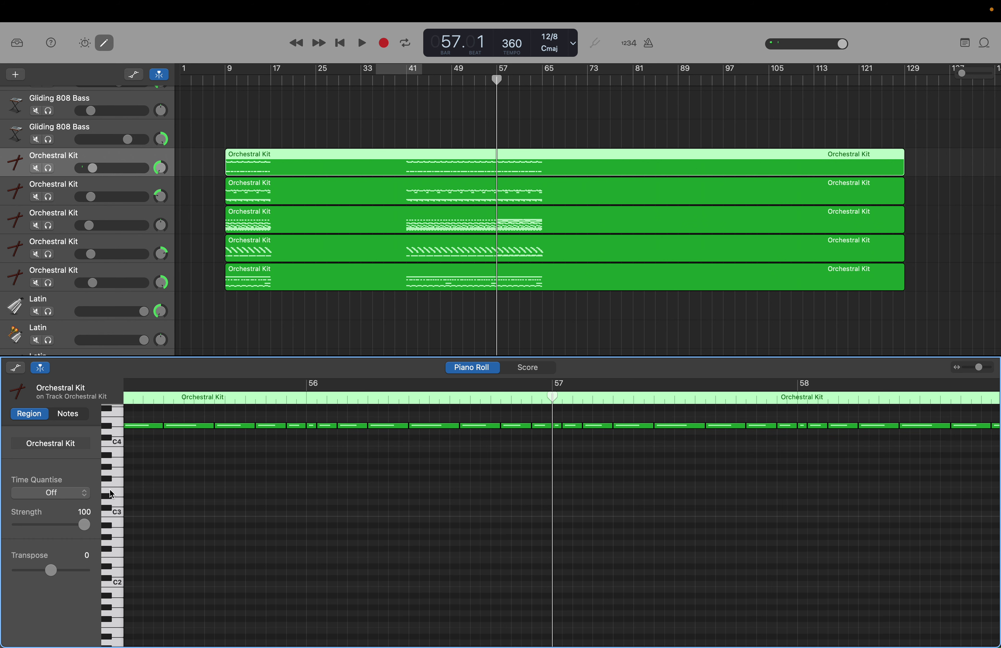
left_click(111, 480)
Step: Add an F#3 note at bar 57 on the first Orchestral Kit track and stretch it to last two bars
right_click(554, 478)
left_click(539, 477)
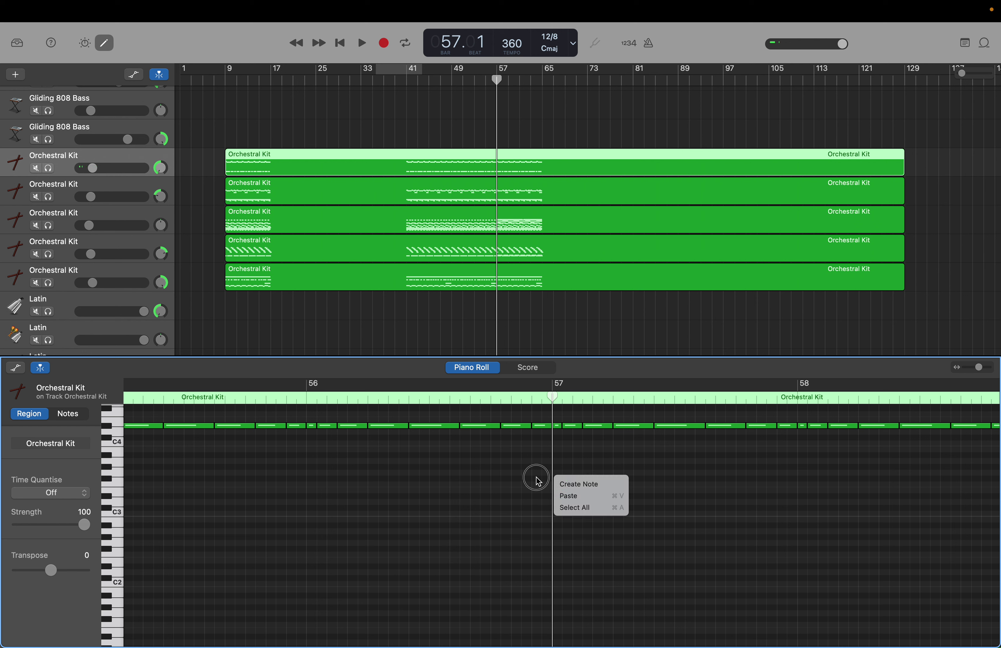
right_click(561, 483)
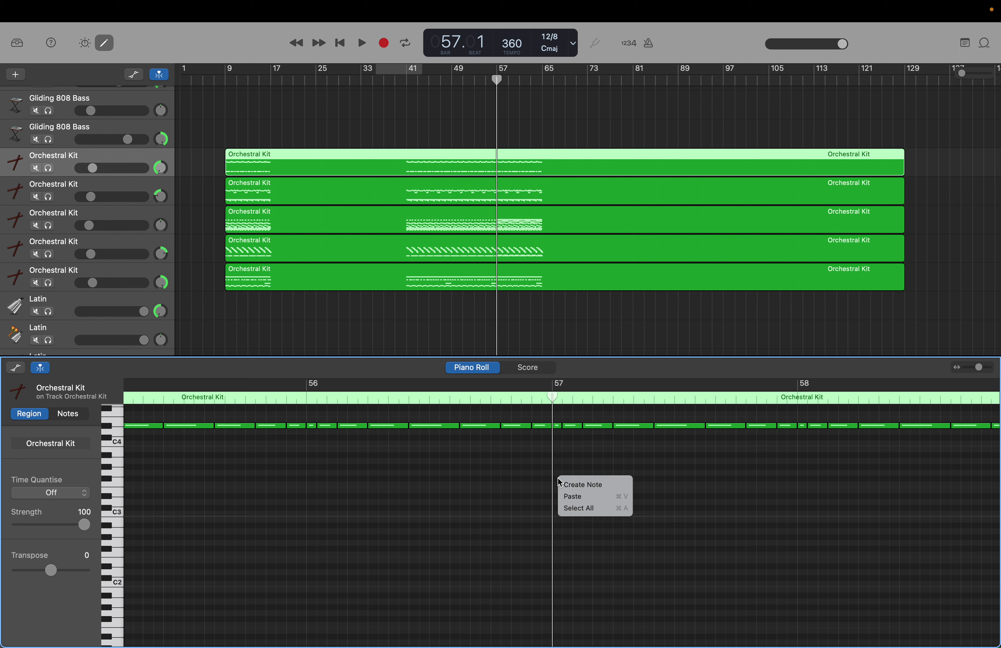
left_click(581, 484)
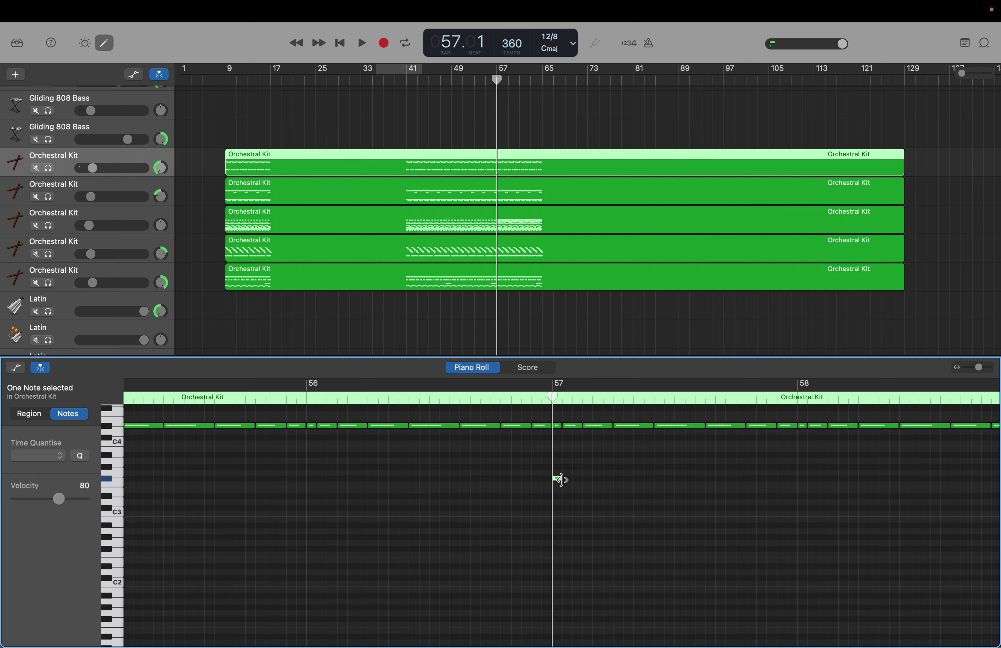
left_click_drag(560, 480, 601, 479)
scroll(604, 476, "left", 5)
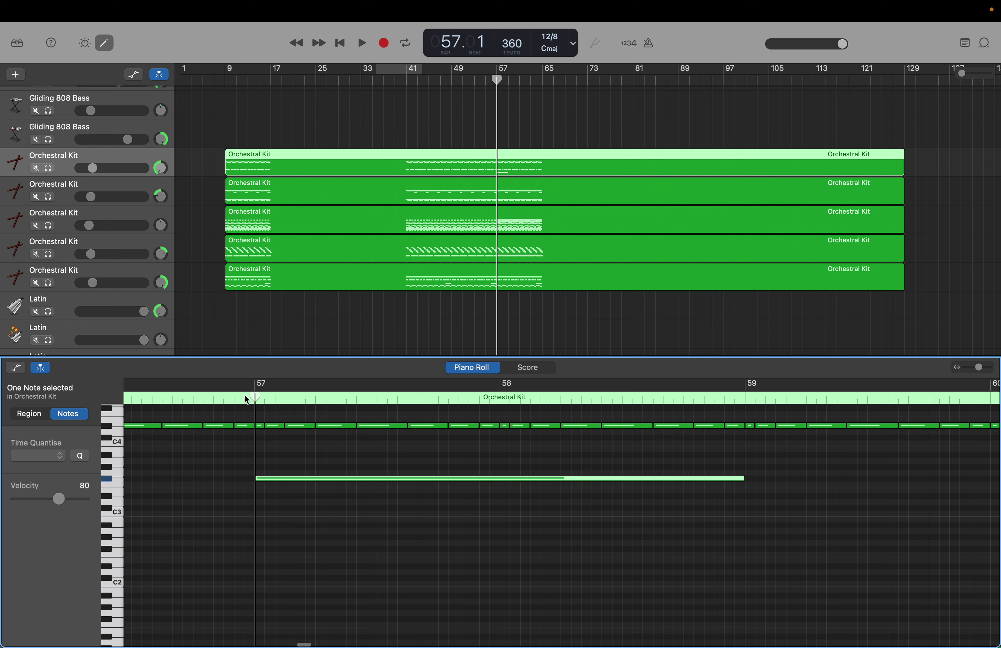
Step: Copy the two-bar F#3 note end to end from bar 59 up to bar 65
left_click_drag(254, 396, 744, 449)
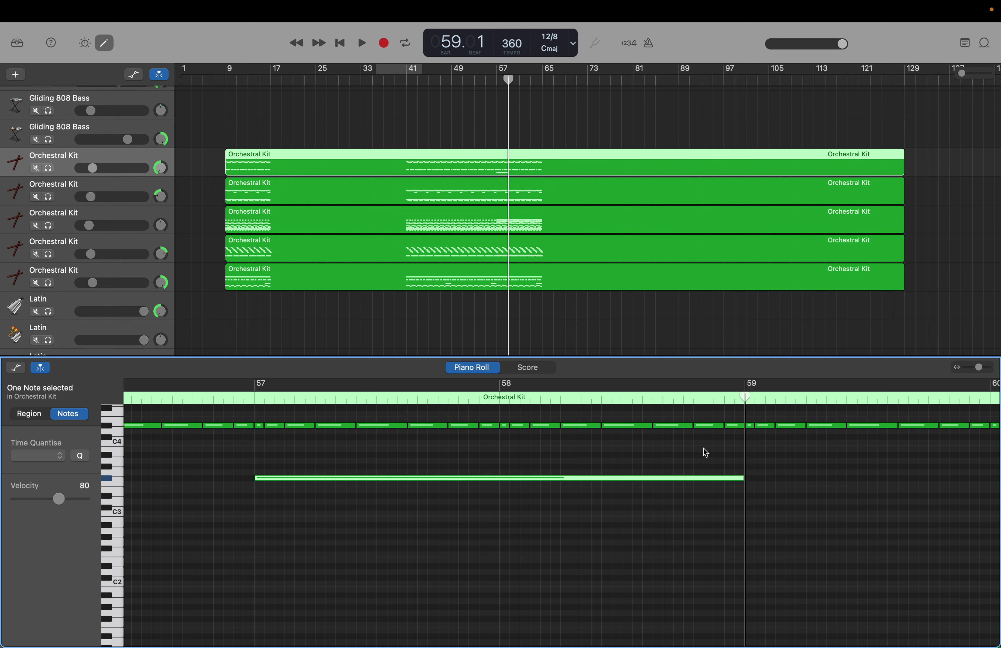
key("period")
key("period")
key("period")
key("period")
key("period")
key("period")
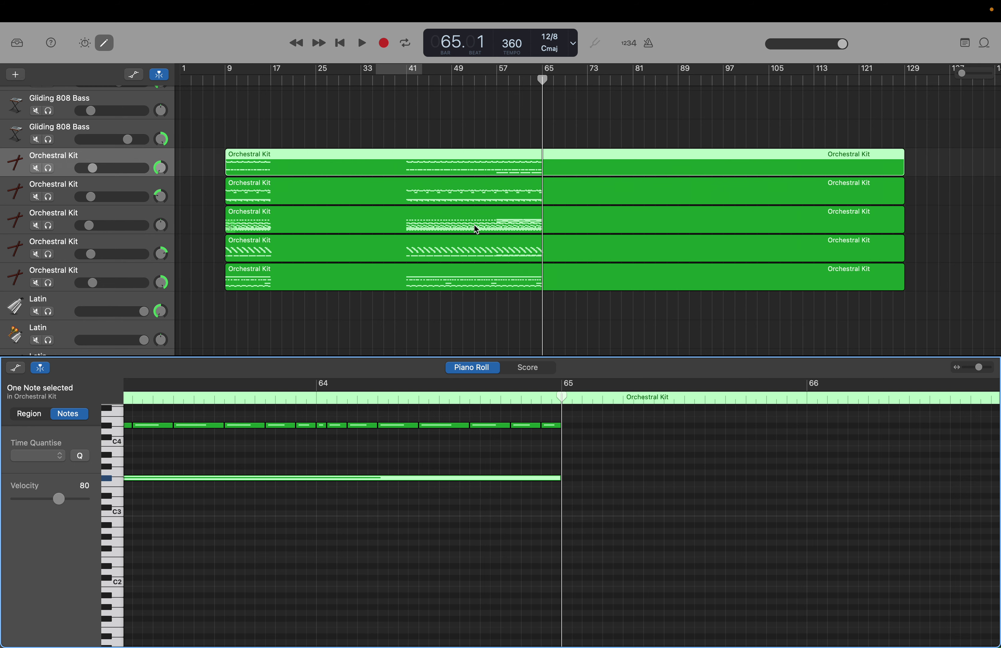
Step: On the fifth Orchestral Kit track, return the playhead to bar 57 and add a two-bar F3 note there
left_click(428, 271)
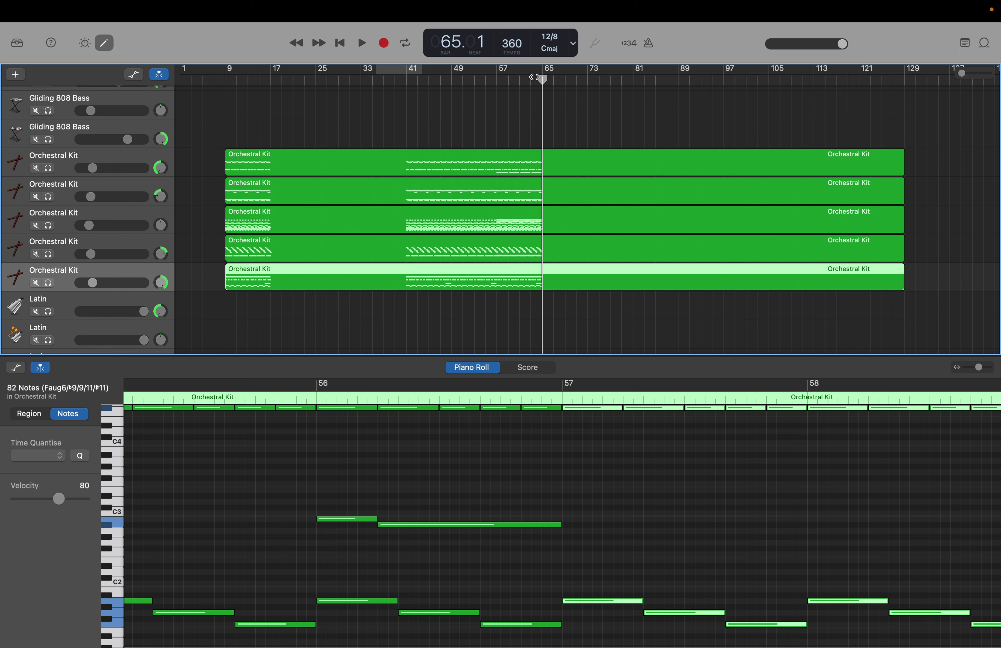
left_click_drag(538, 77, 498, 80)
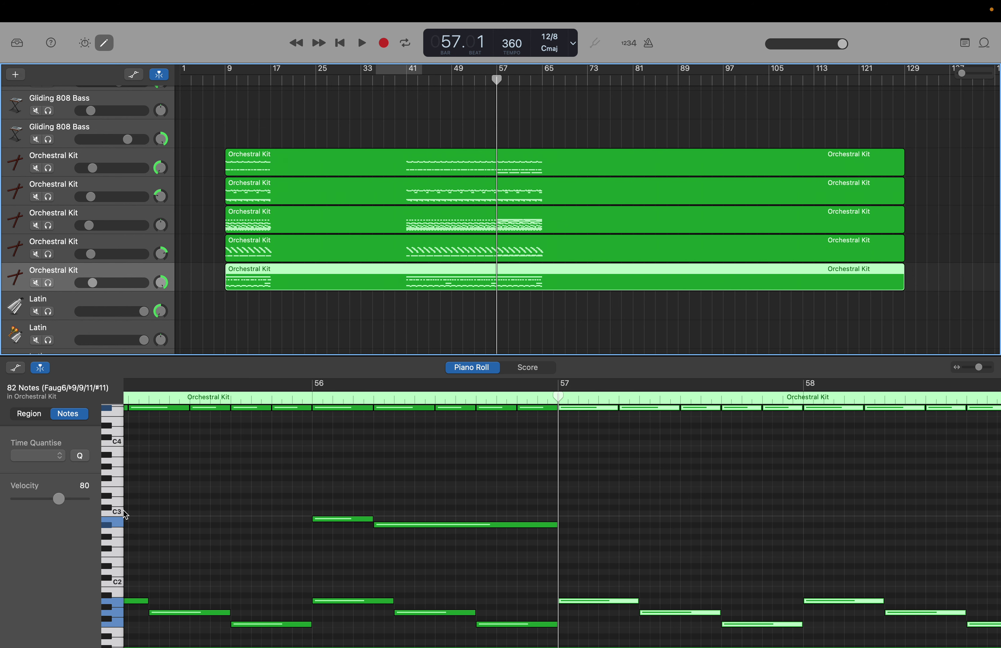
left_click(118, 487)
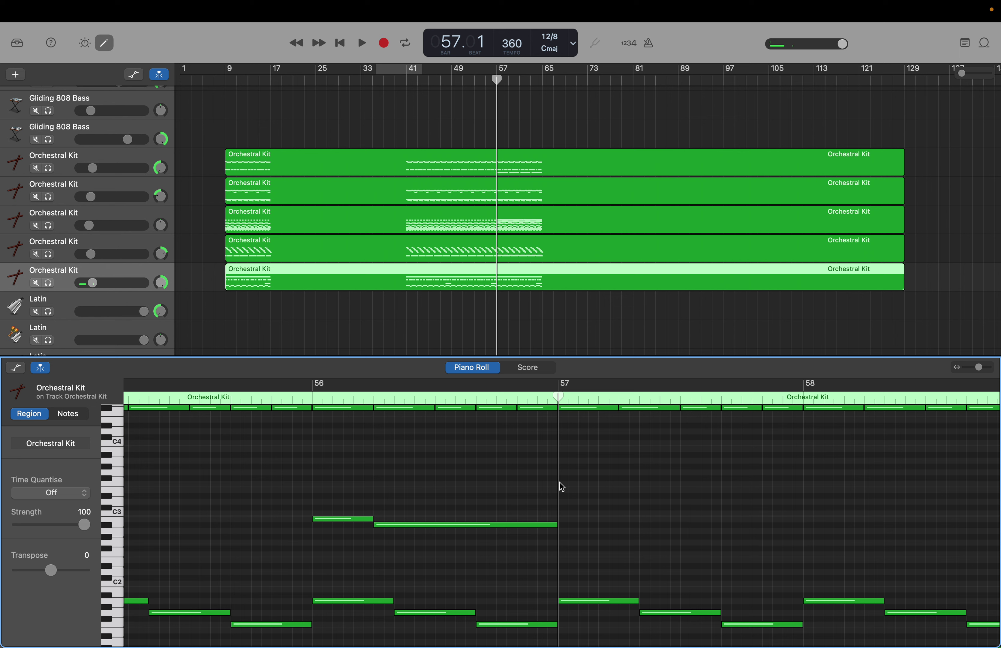
right_click(565, 487)
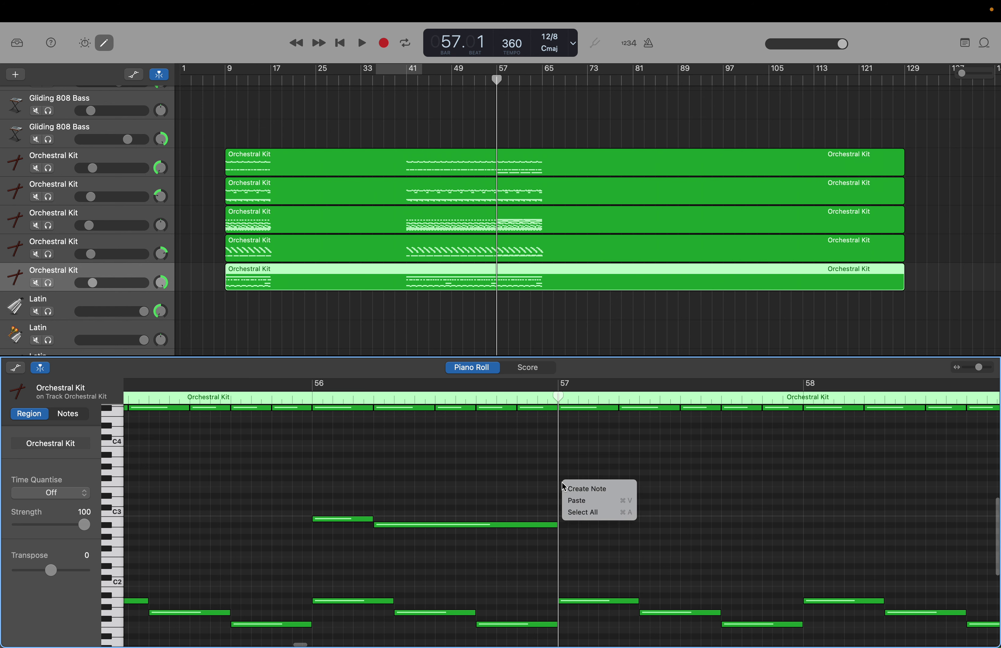
left_click(573, 490)
scroll(569, 488, "right", 5)
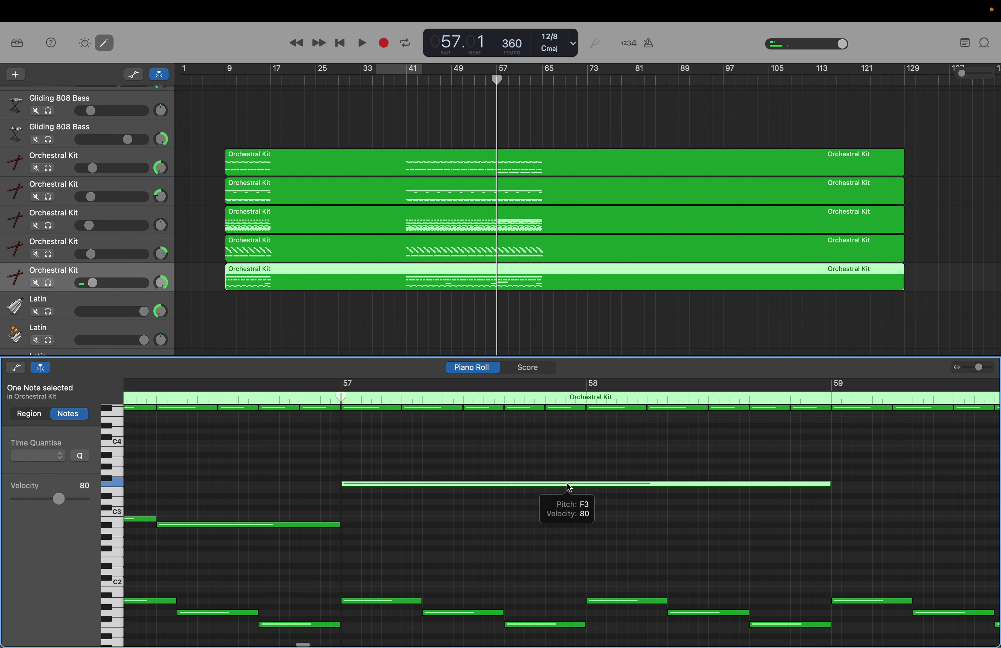
Step: Copy the two-bar F3 note on the fifth Orchestral Kit track end to end from bar 59 up to bar 65
left_click_drag(340, 396, 832, 396)
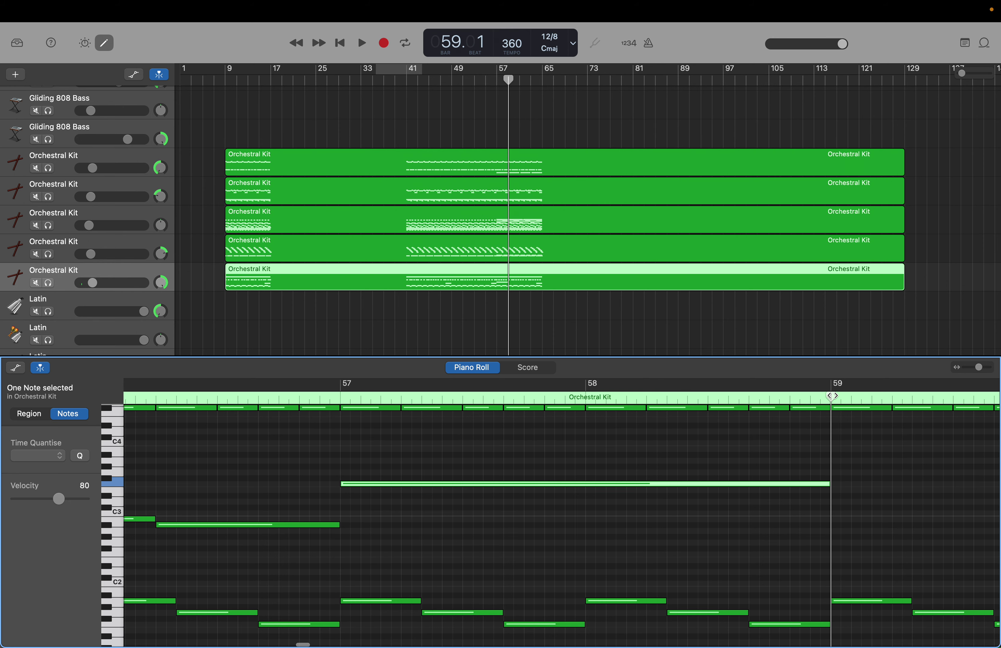
key("period")
key("period")
key("period")
key("period")
key("period")
key("period")
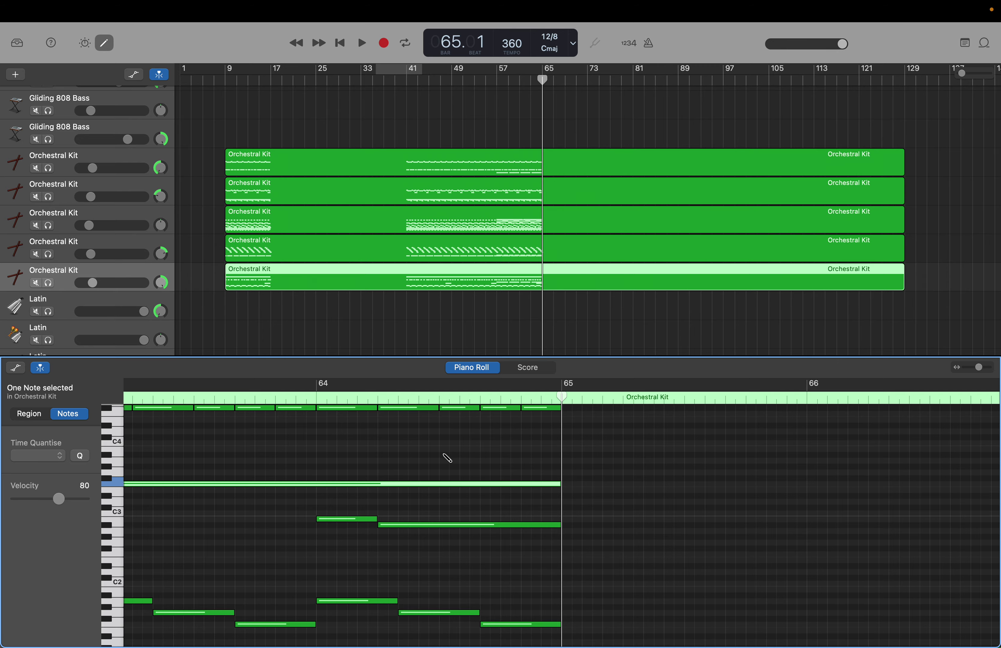
Step: Switch to Zoom and start the meeting scheduled for 16:00 to 17:00
key("super+Tab")
key("super+Tab")
key("super+Tab")
key("super+Tab")
key("super+Tab")
key("super+Tab")
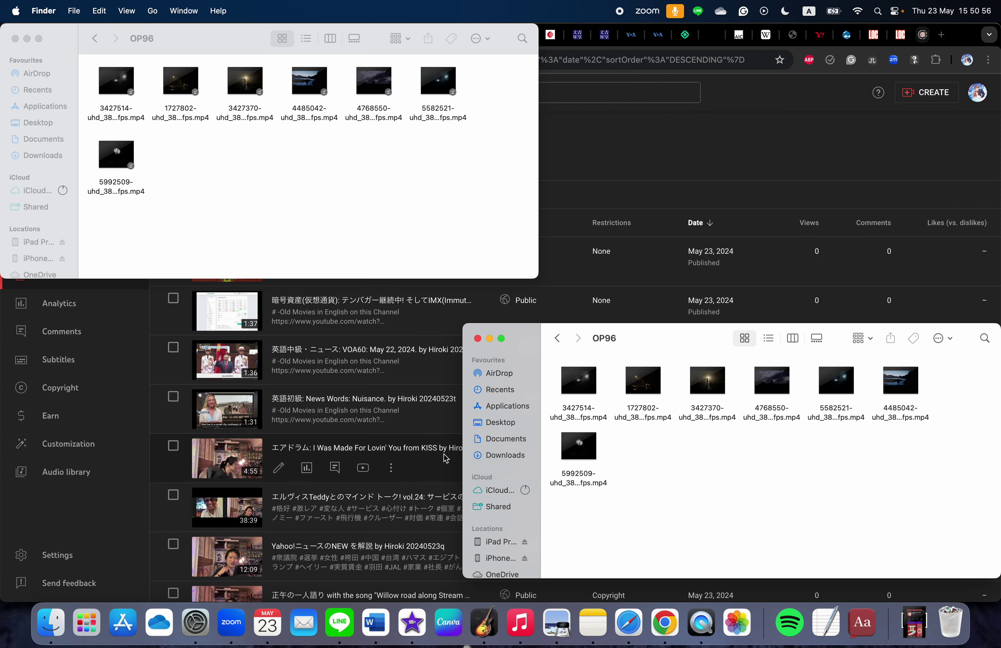
key("super+Tab")
key("super+Tab")
key("super+Tab")
key("super+Tab")
key("super+Tab")
key("super+Tab")
key("super+Tab")
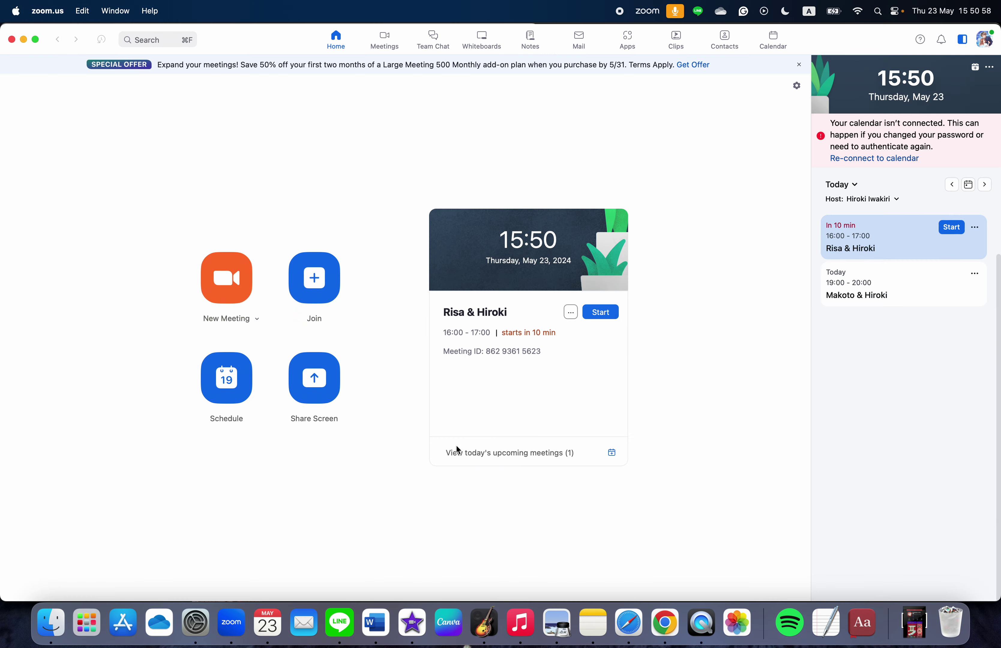
left_click(599, 314)
Step: Switch back to the GarageBand project with the Orchestral Kit tracks
key("super+Tab")
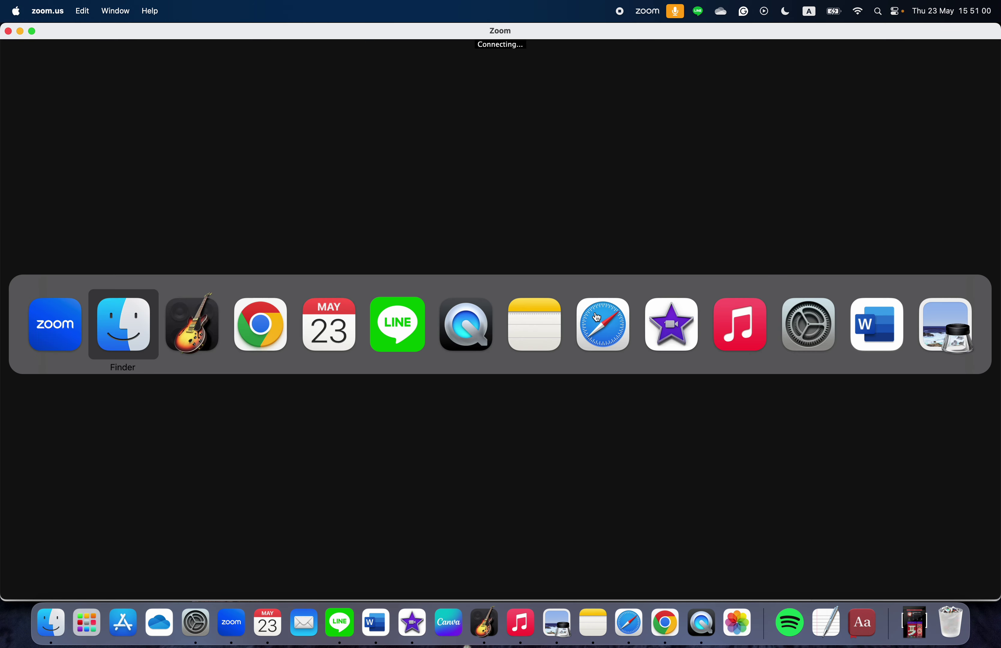
key("super+Tab")
key("ctrl+Left")
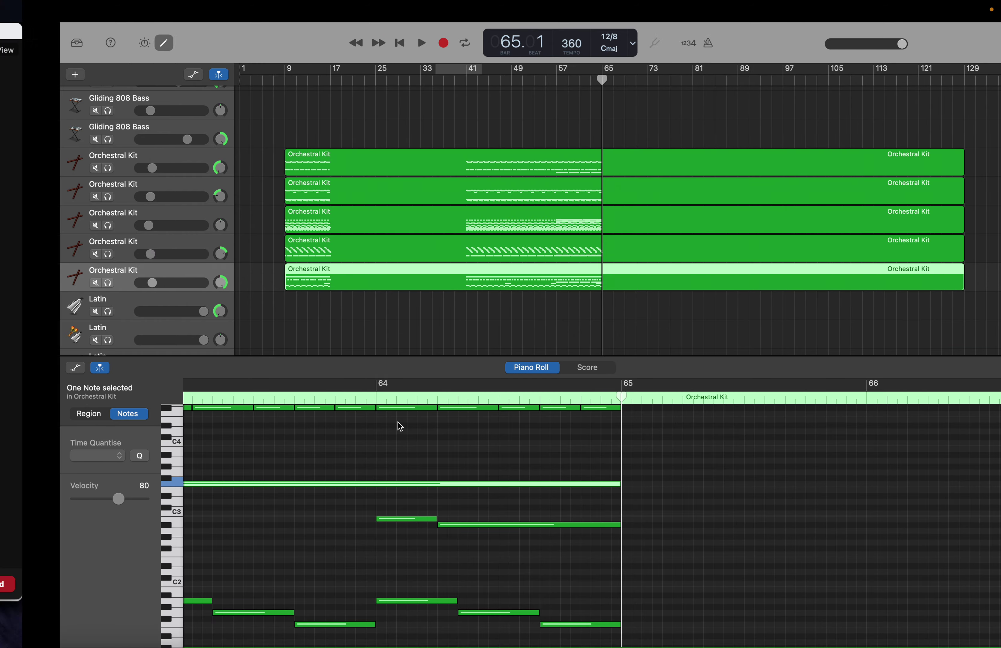
key("ctrl+Right")
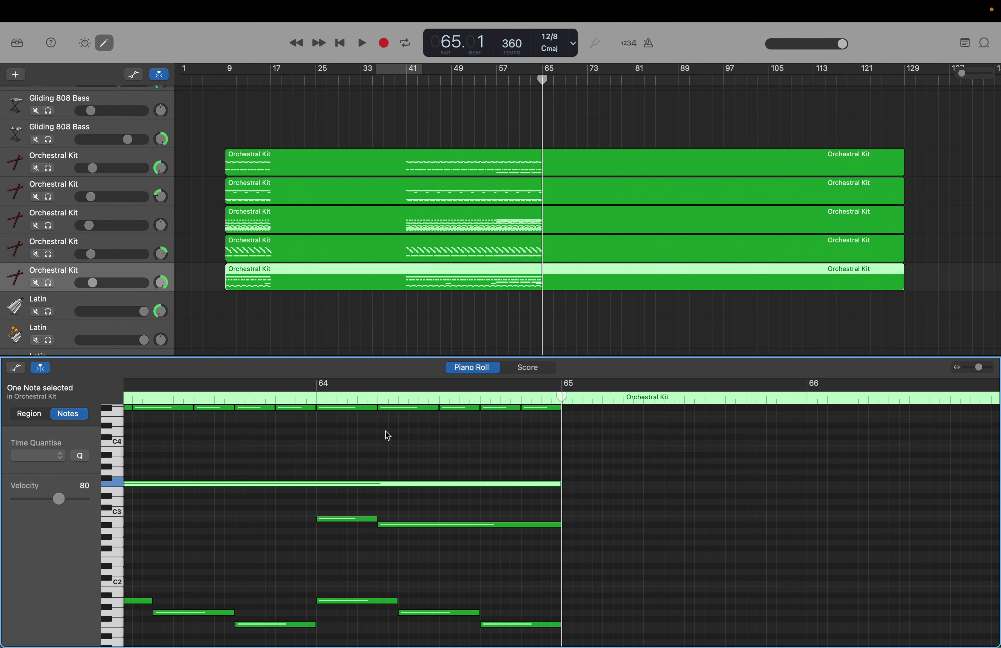
Step: Audition the fifth Orchestral Kit track's sounds on the keys around and below C3
scroll(405, 467, "left", 10)
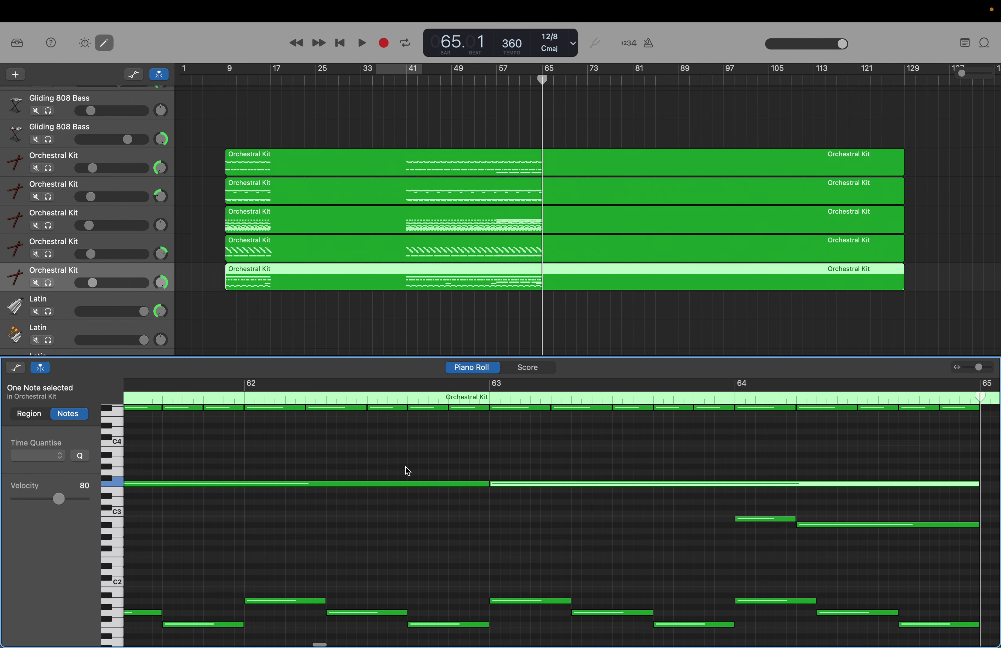
scroll(406, 468, "left", 1)
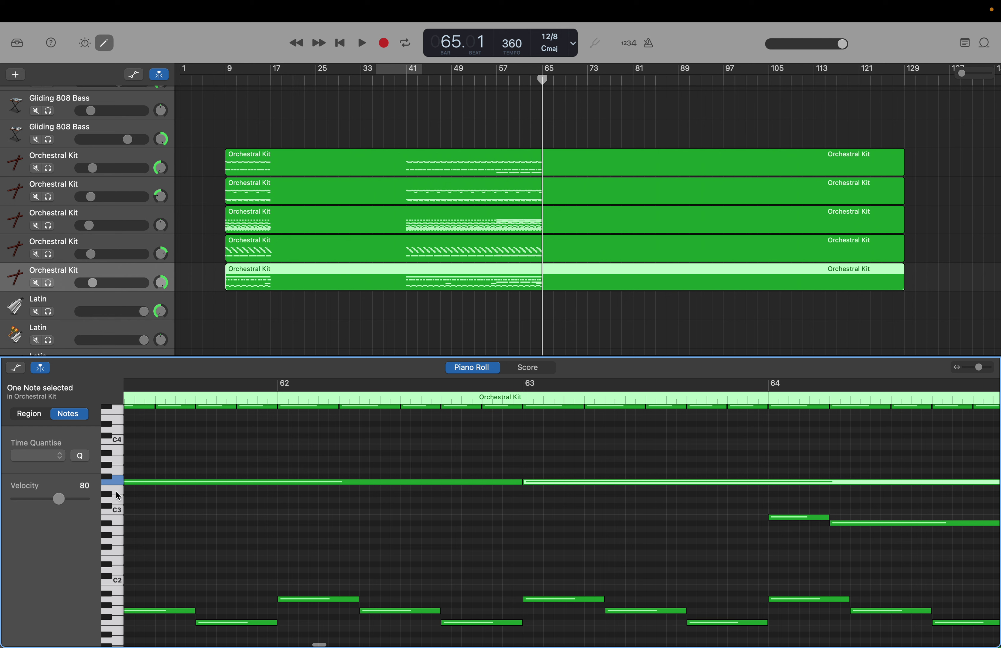
left_click_drag(115, 491, 110, 538)
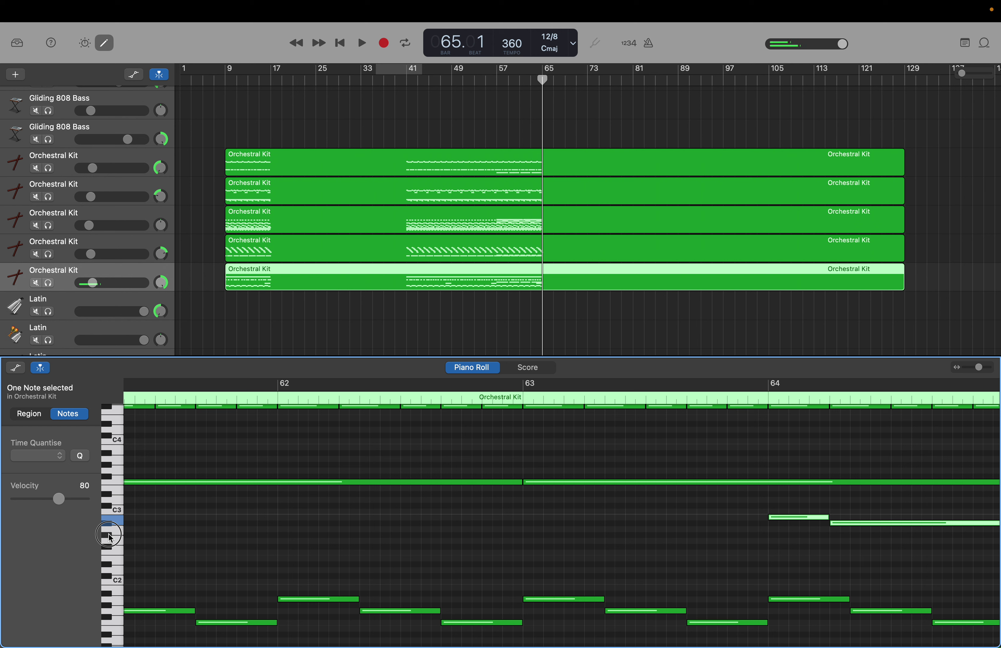
left_click_drag(110, 538, 111, 538)
left_click(115, 537)
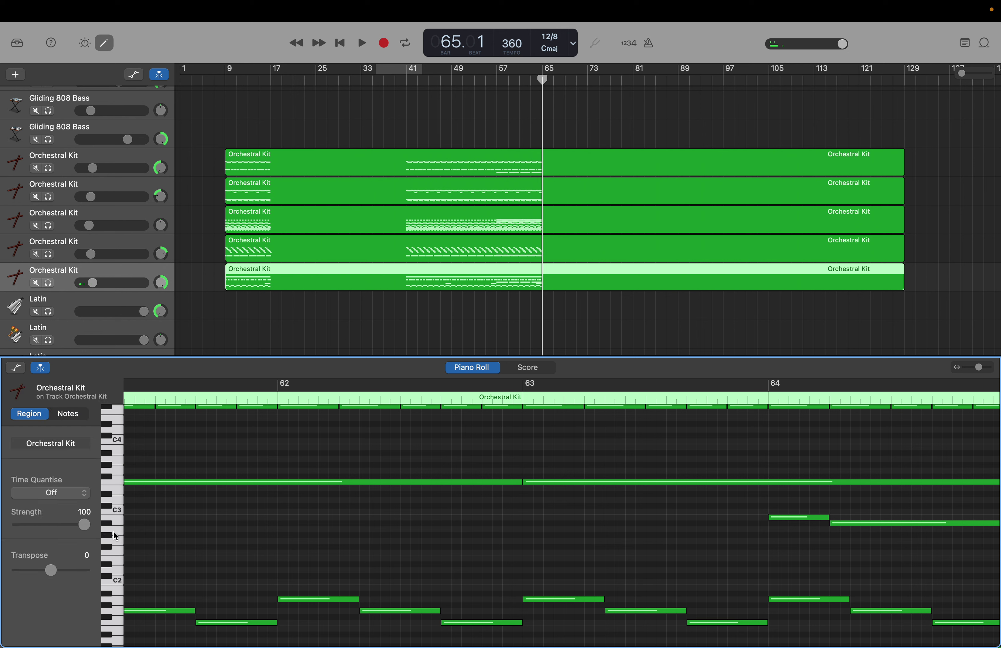
left_click(116, 540)
left_click(109, 524)
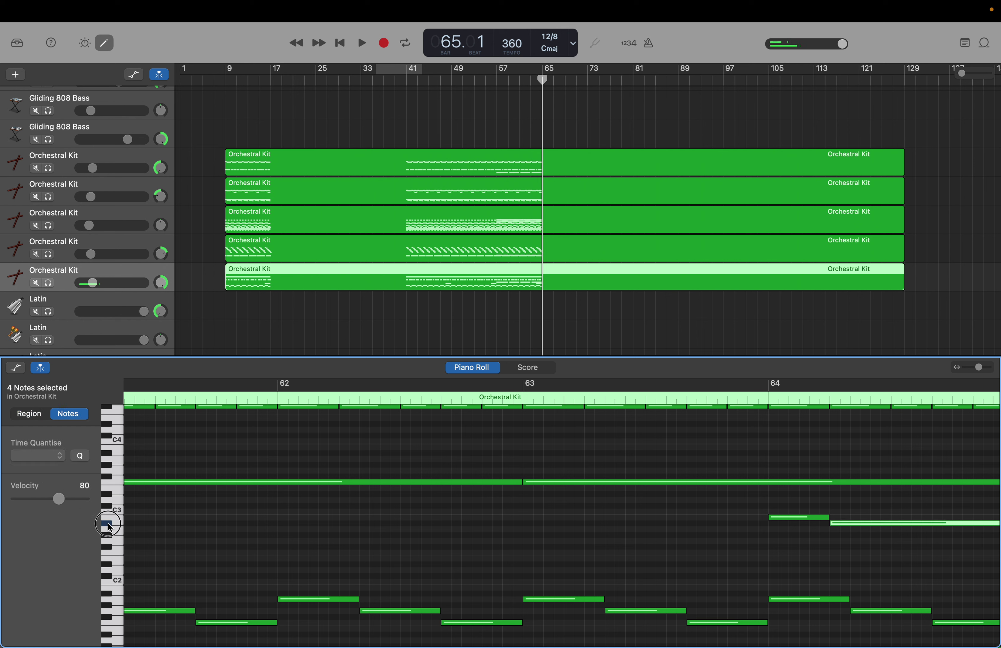
left_click(114, 528)
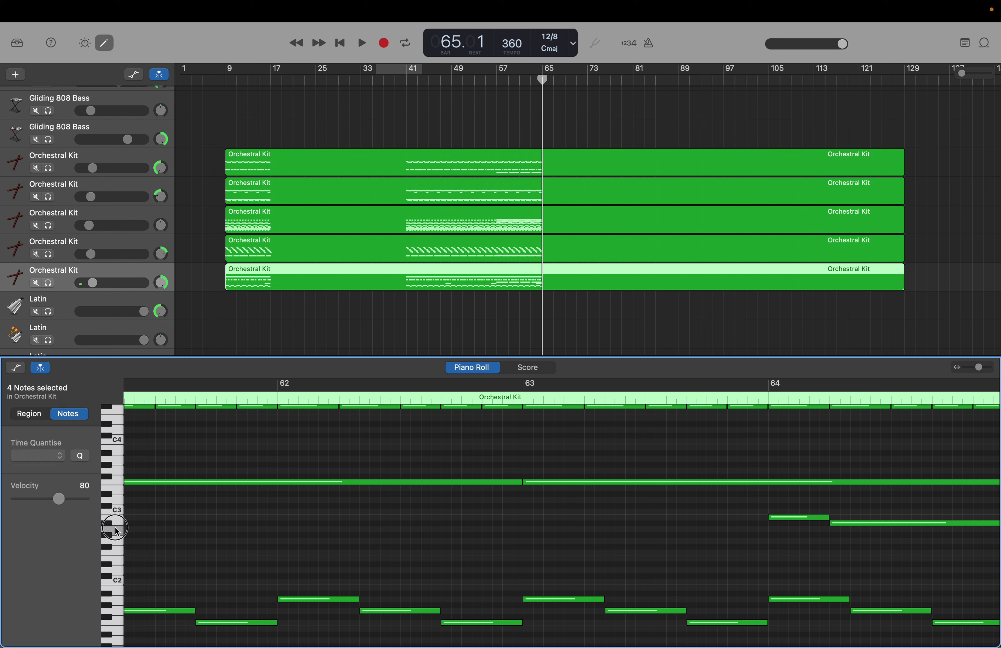
left_click(116, 530)
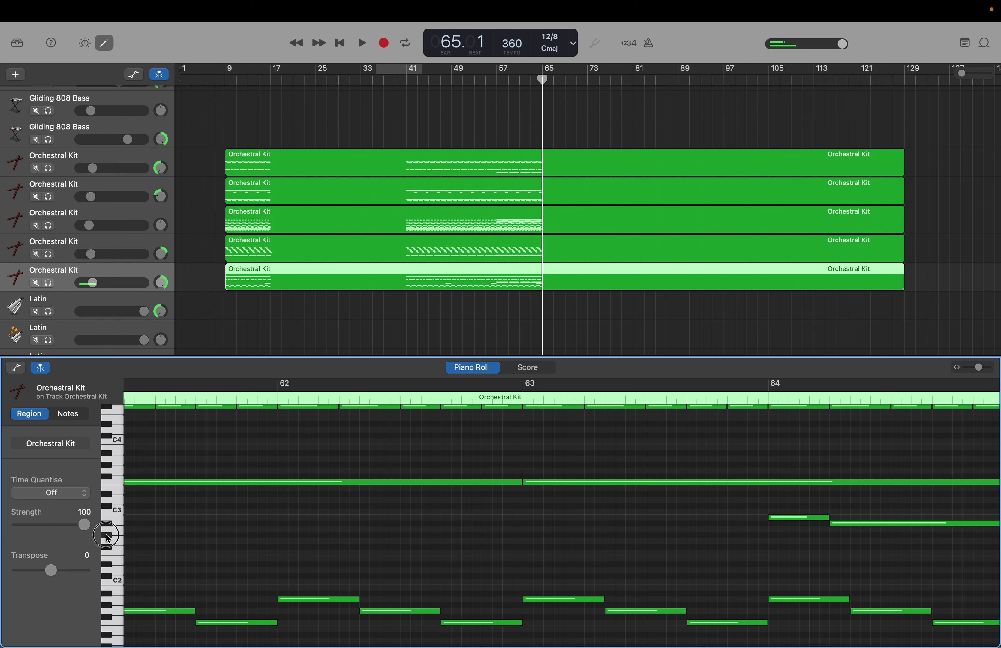
left_click(108, 538)
left_click(117, 546)
Step: On the third Orchestral Kit track, return the playhead to bar 57 and add a two-bar A2 note there
left_click(158, 216)
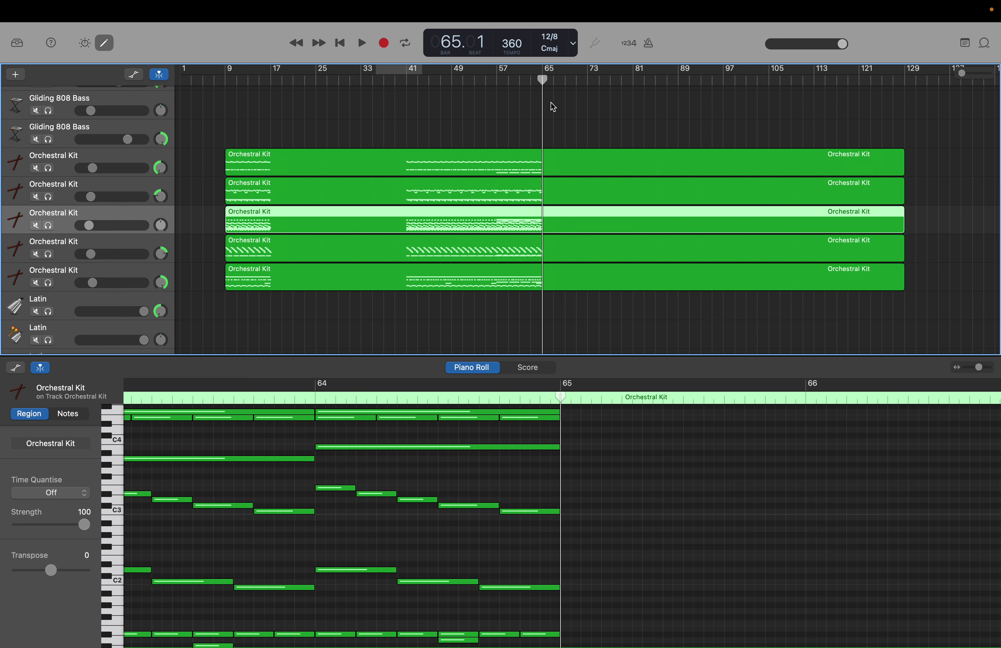
left_click_drag(546, 84, 498, 83)
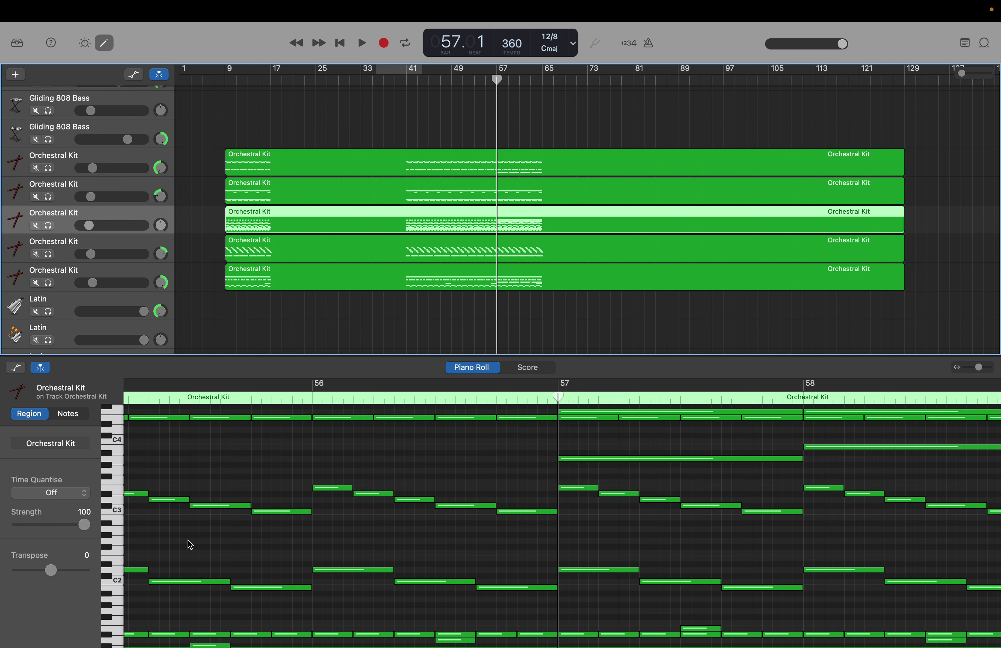
left_click(120, 538)
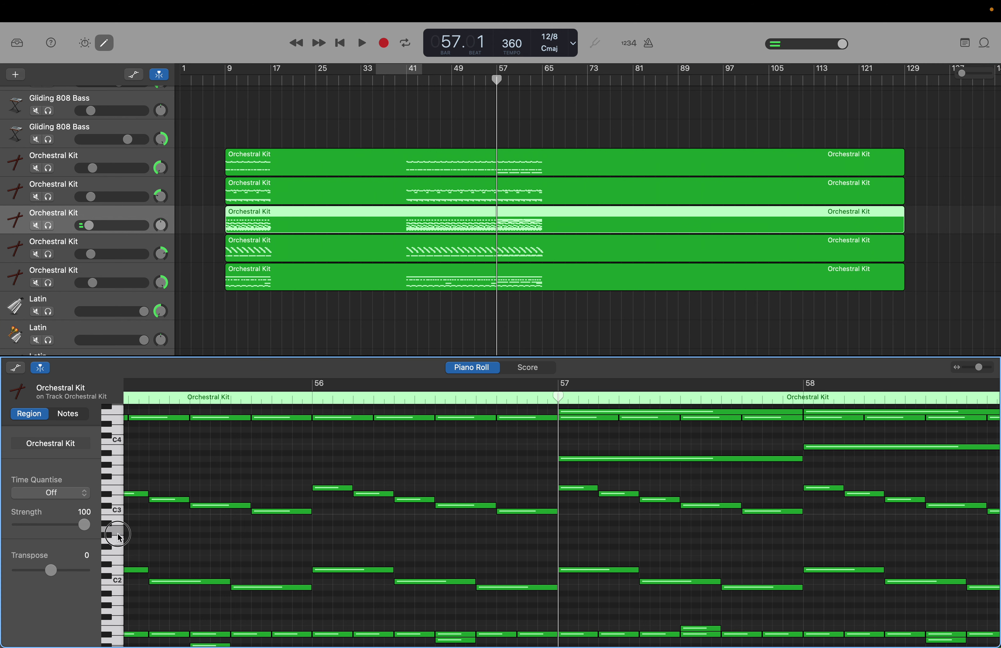
right_click(564, 534)
left_click(569, 536)
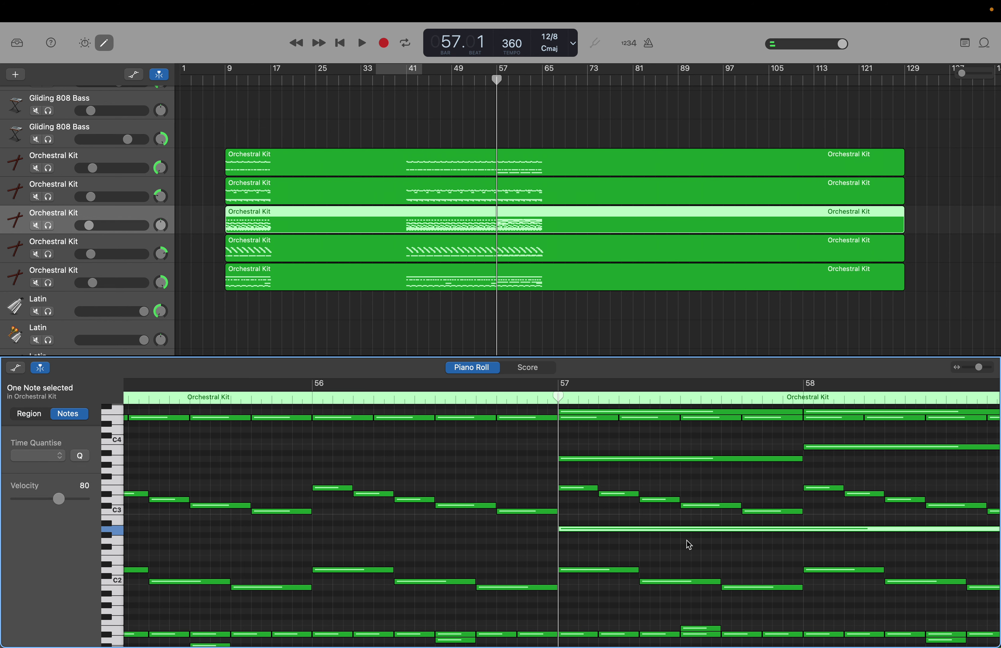
scroll(689, 545, "right", 5)
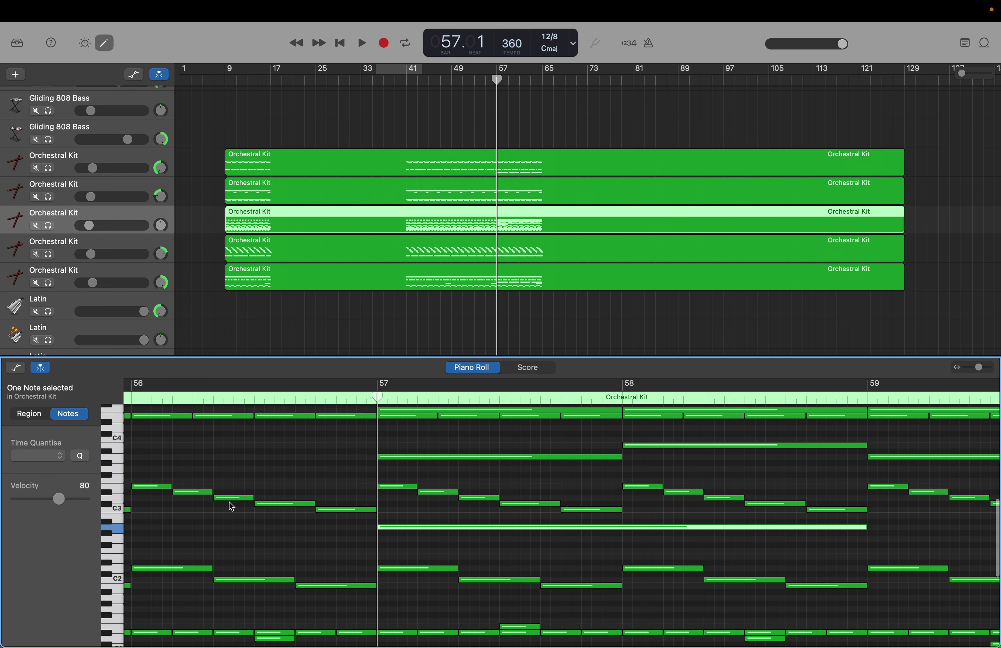
Step: Add a half-bar D#2 note at bar 57 on the third Orchestral Kit track, followed by a half-bar E2 note
left_click(119, 559)
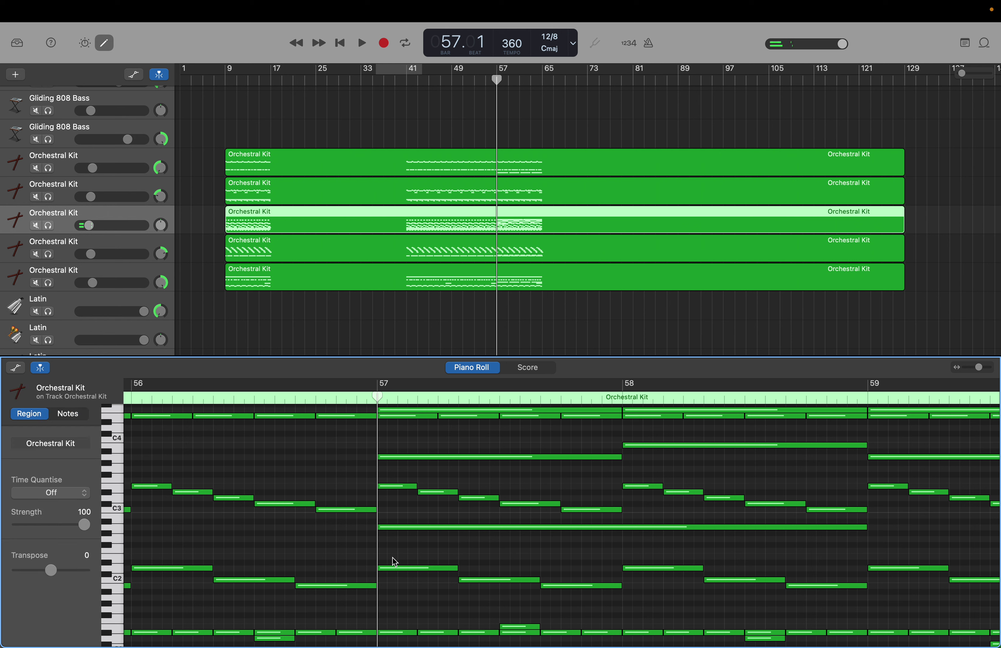
right_click(383, 564)
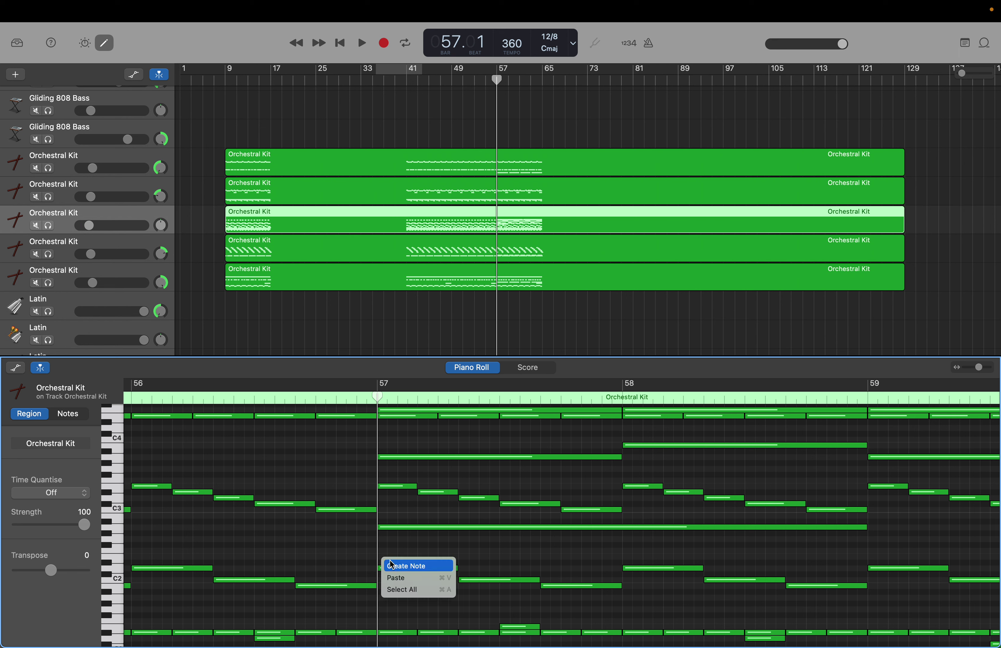
left_click(392, 565)
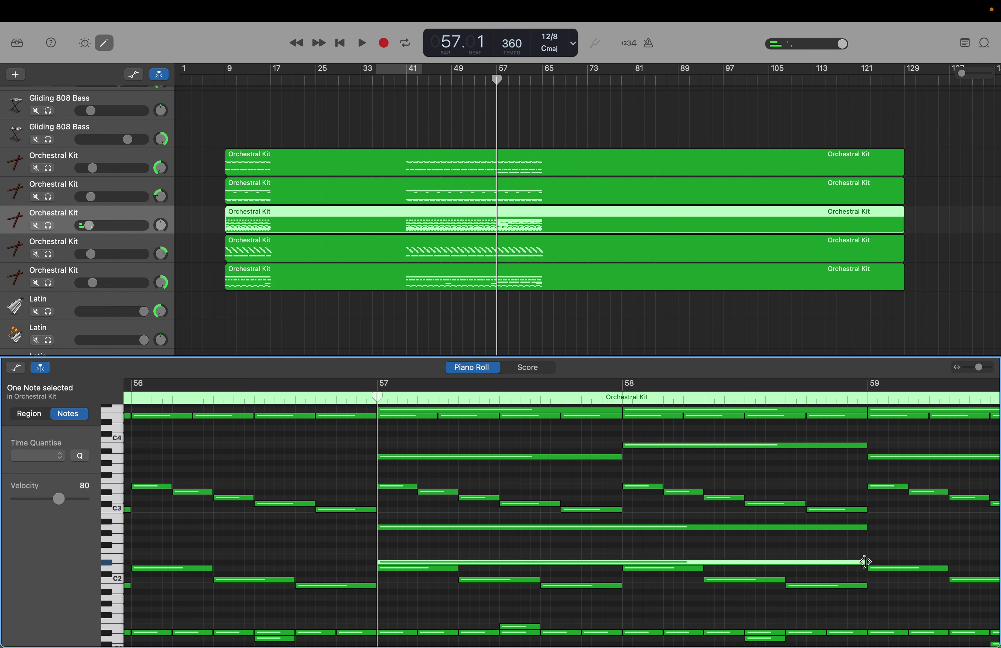
left_click_drag(867, 563, 497, 552)
left_click(501, 560)
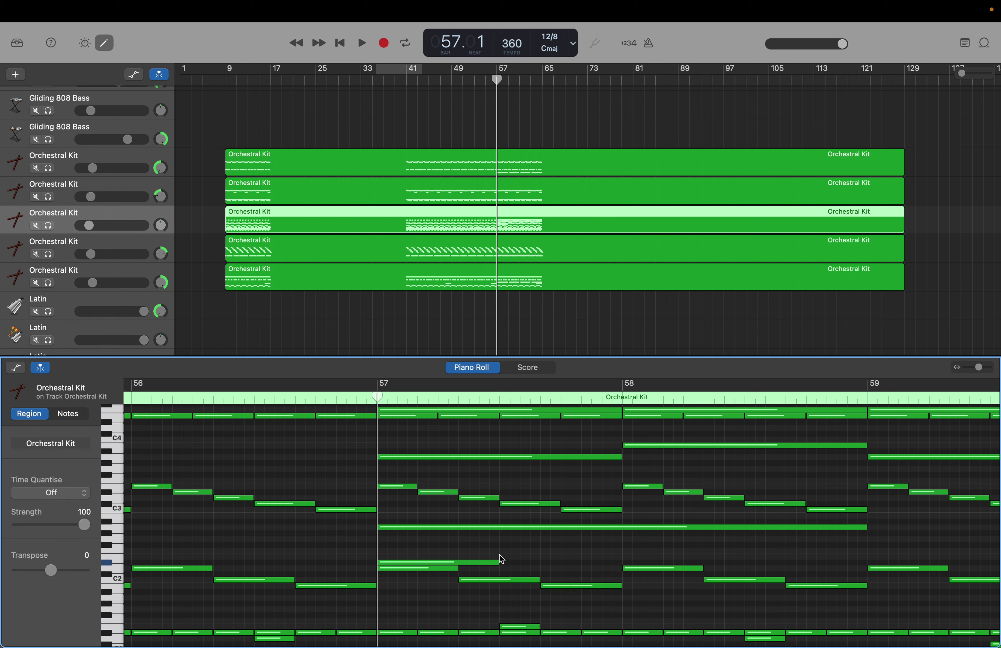
right_click(503, 560)
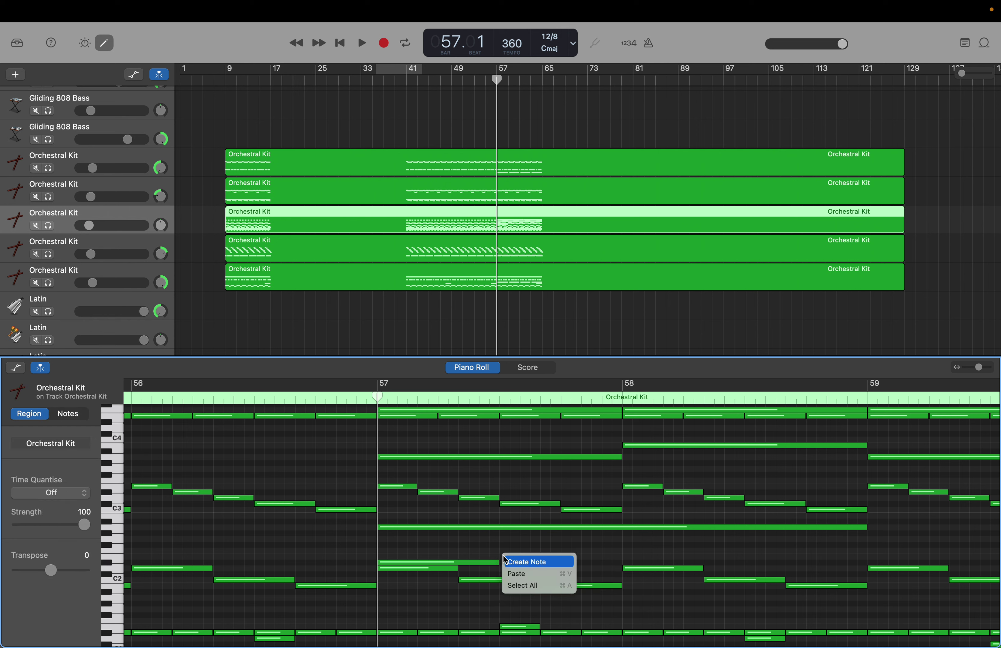
left_click(520, 559)
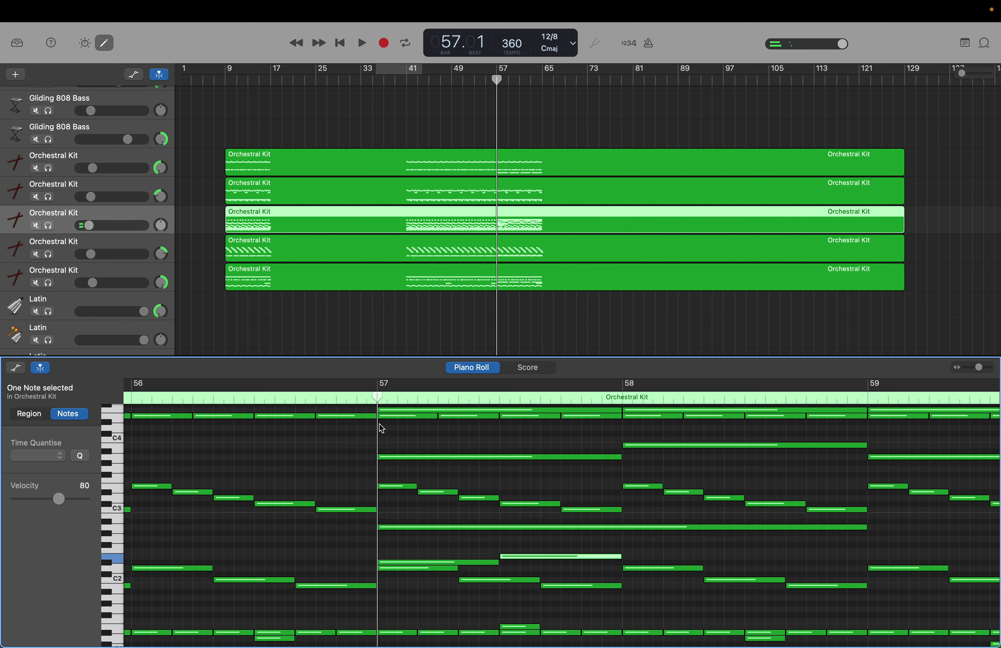
Step: Copy the bar 57 D#2 and E2 notes on the third Orchestral Kit track into every bar from 58 through 64
left_click(379, 399)
left_click_drag(378, 400, 617, 460)
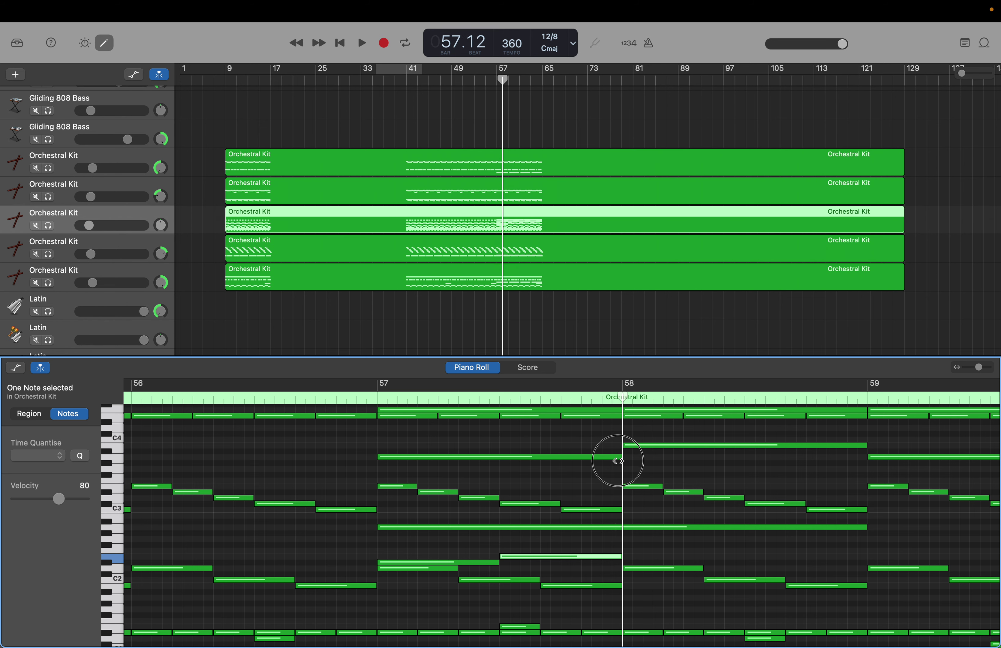
left_click(619, 462)
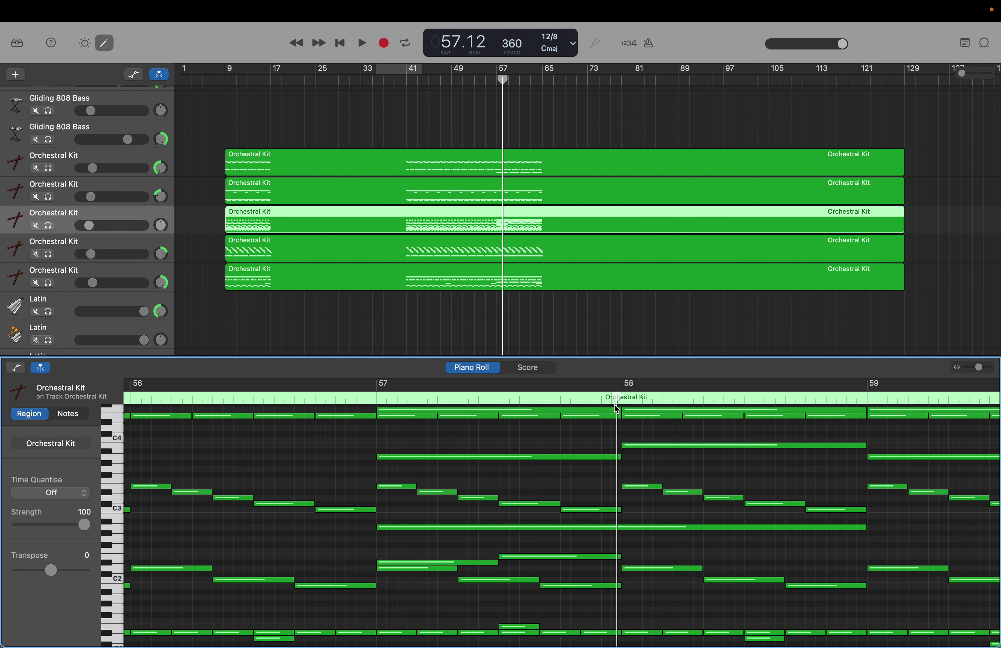
left_click_drag(609, 395, 622, 396)
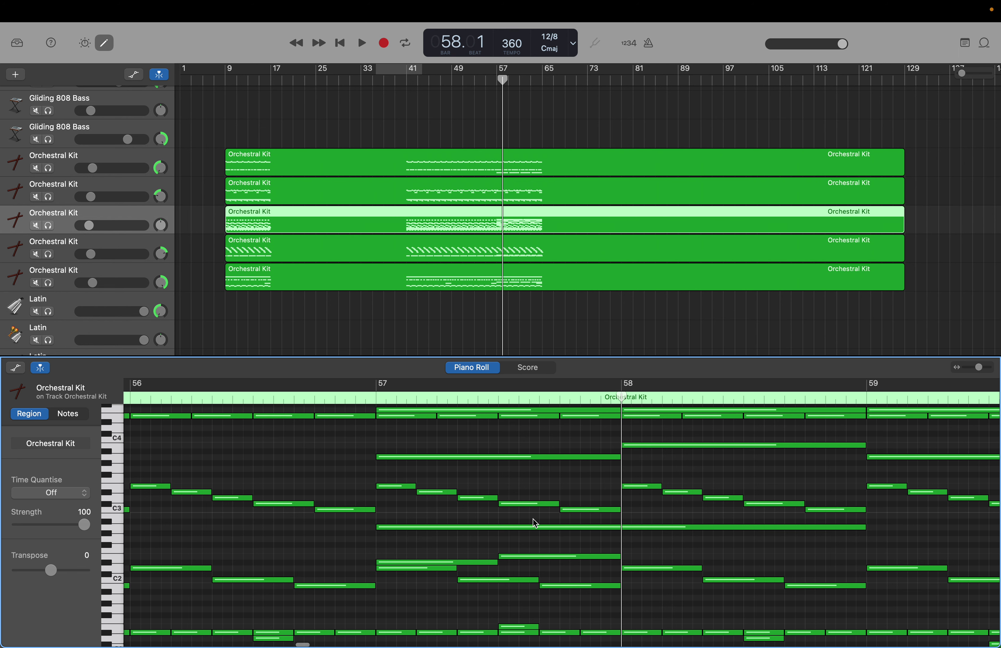
left_click_drag(487, 546, 515, 564)
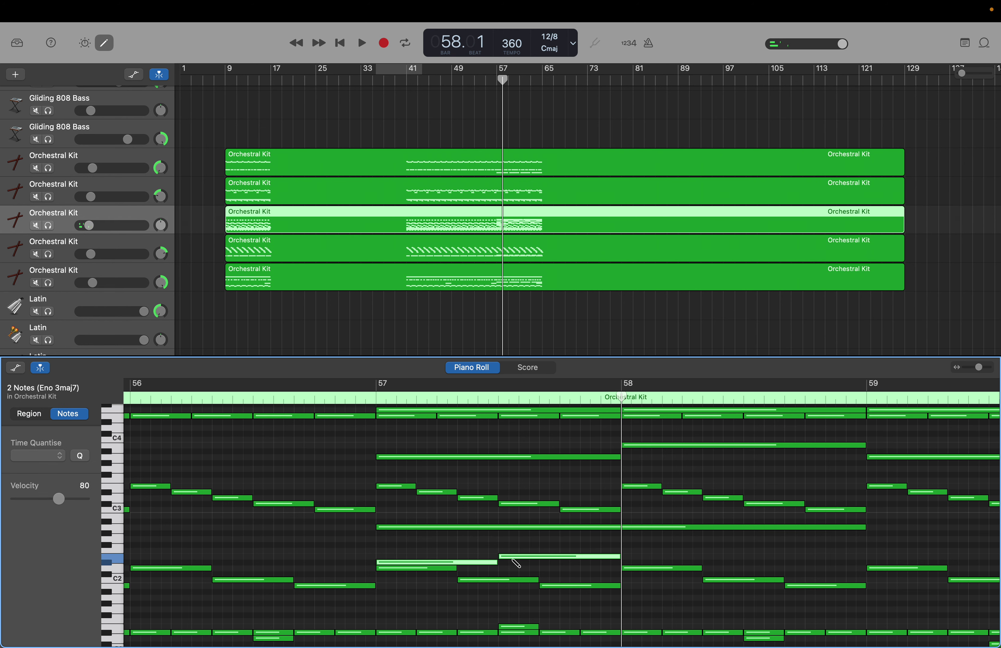
key("period")
key("period")
key("period")
key("period")
key("period")
key("period")
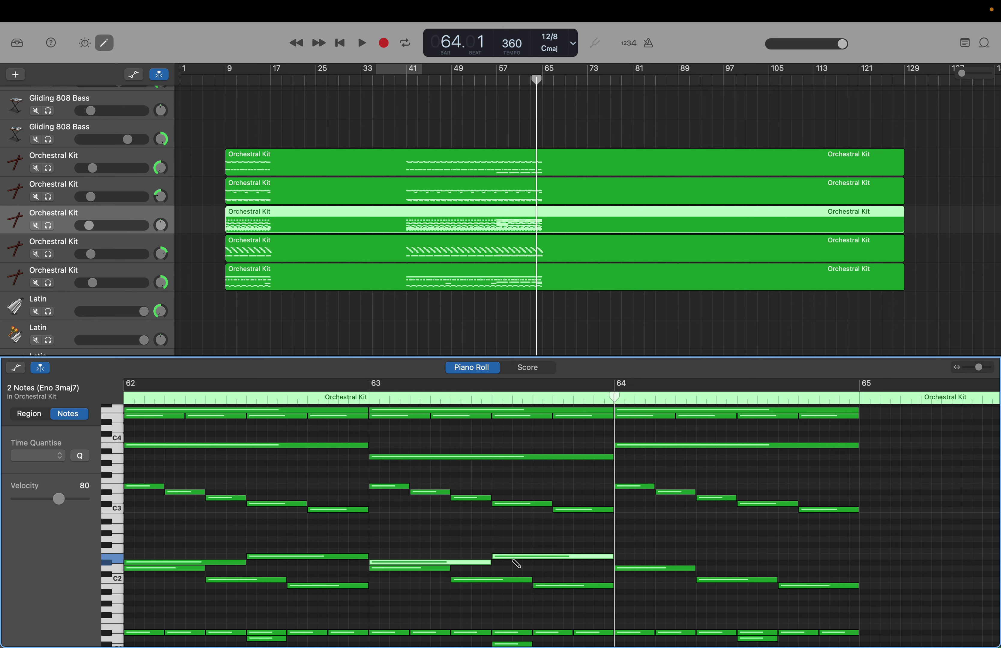
key("period")
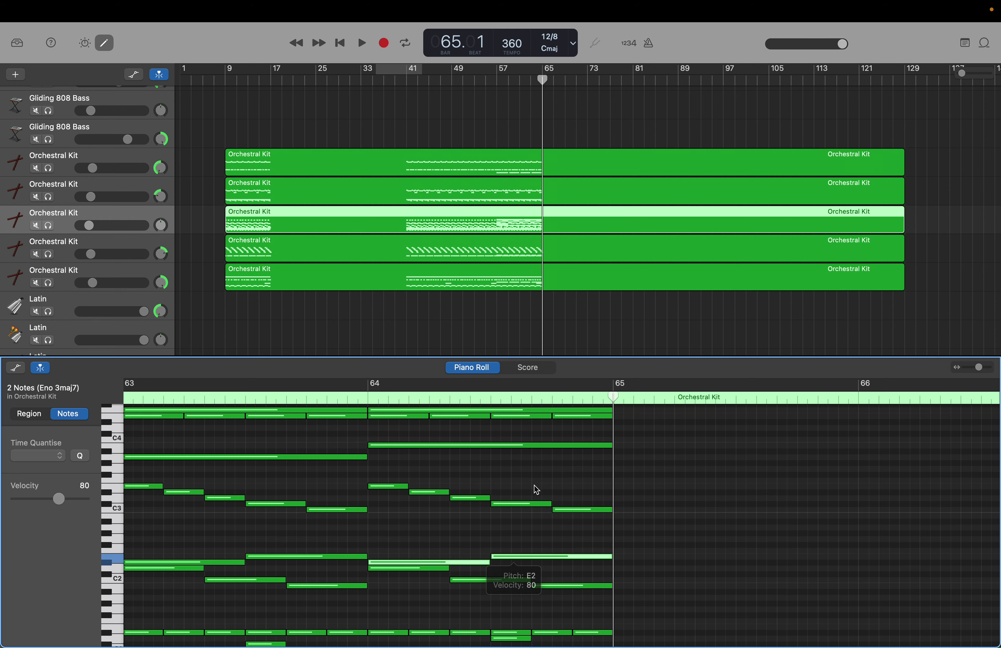
Step: Return the playhead to bar 57 and audition the third Orchestral Kit track's sounds on the keys below C2
left_click_drag(543, 72, 497, 78)
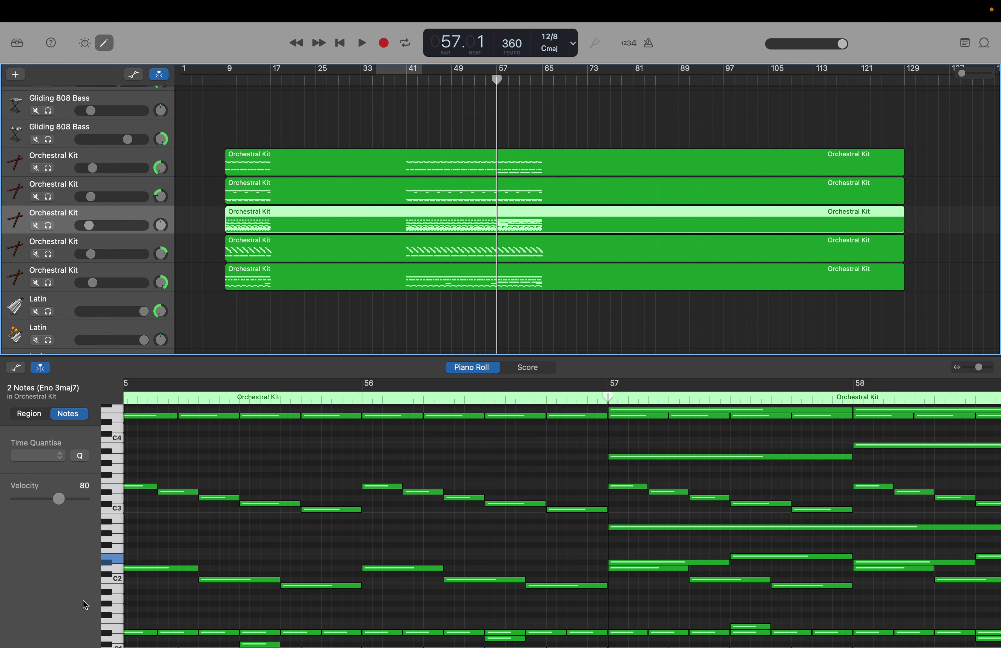
left_click(117, 597)
left_click(113, 589)
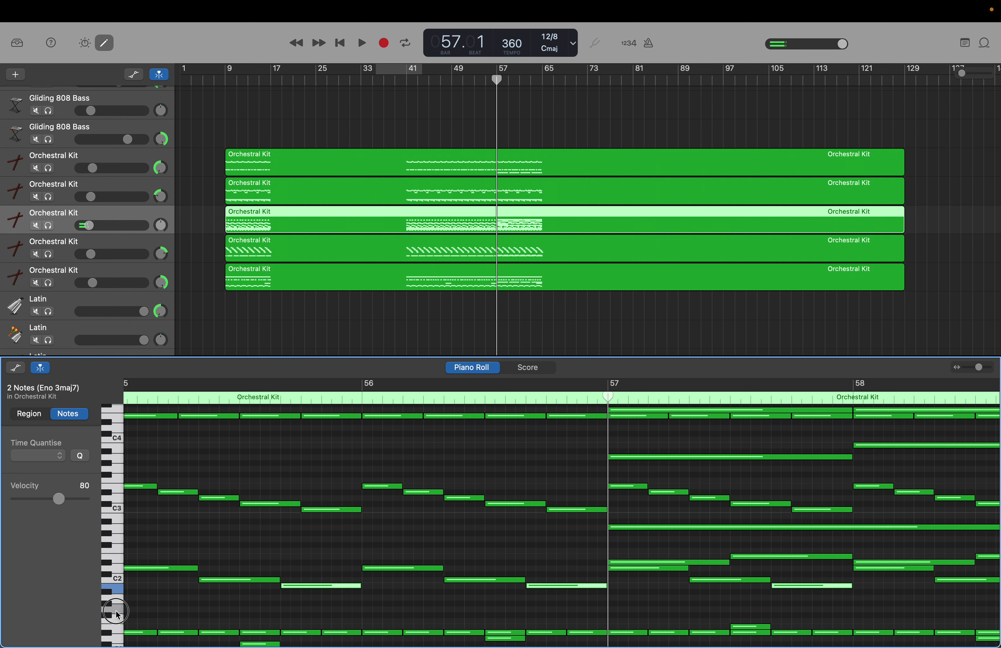
left_click(111, 622)
left_click(108, 620)
left_click(108, 620)
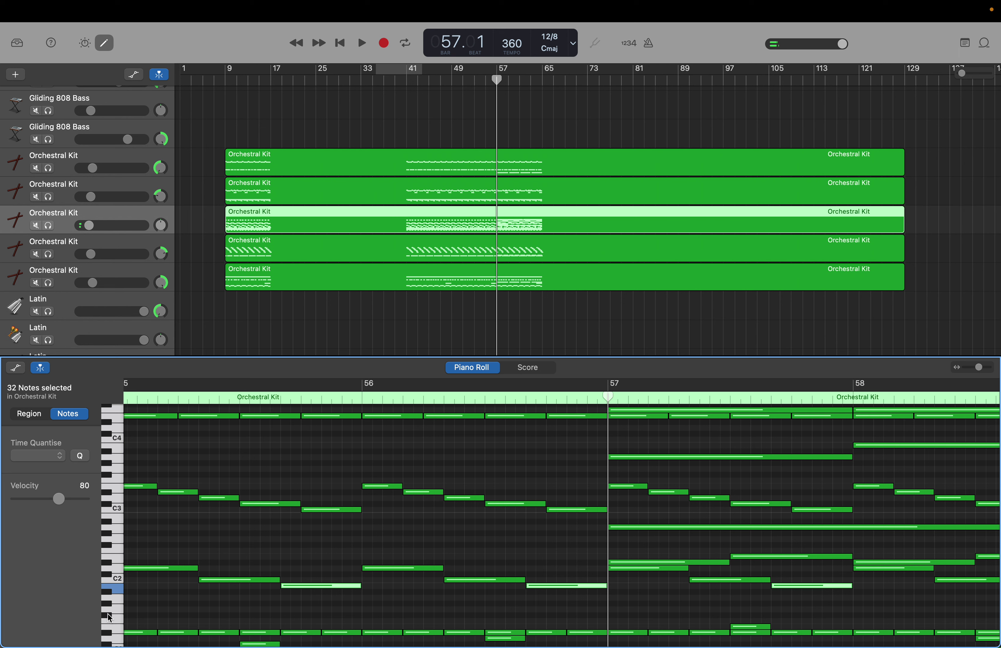
Step: Add a one-bar G#1 note at bar 57 on the third Orchestral Kit track
left_click(614, 608)
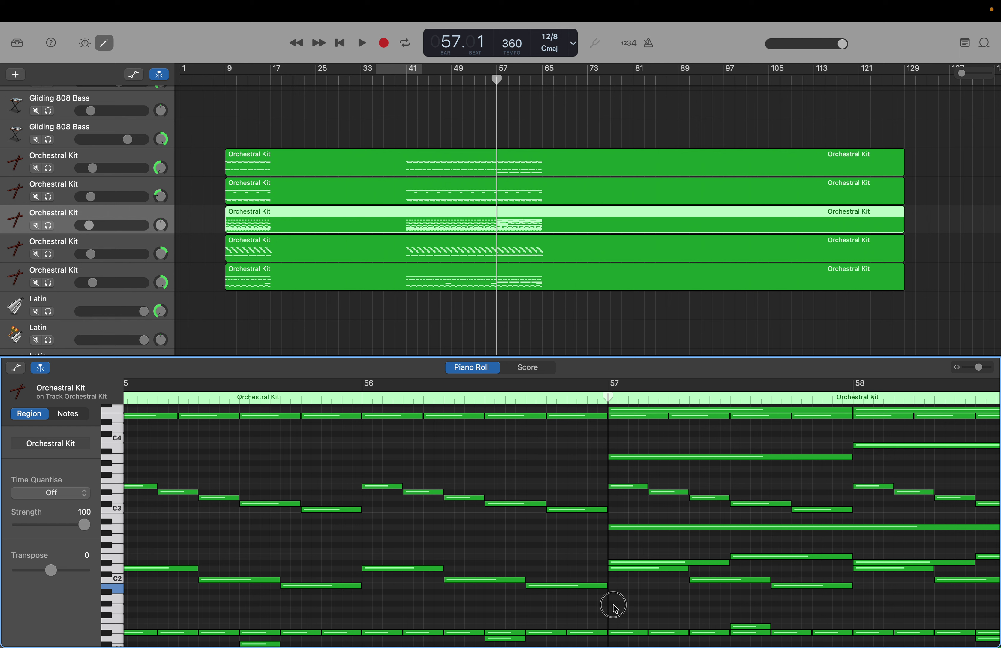
right_click(616, 609)
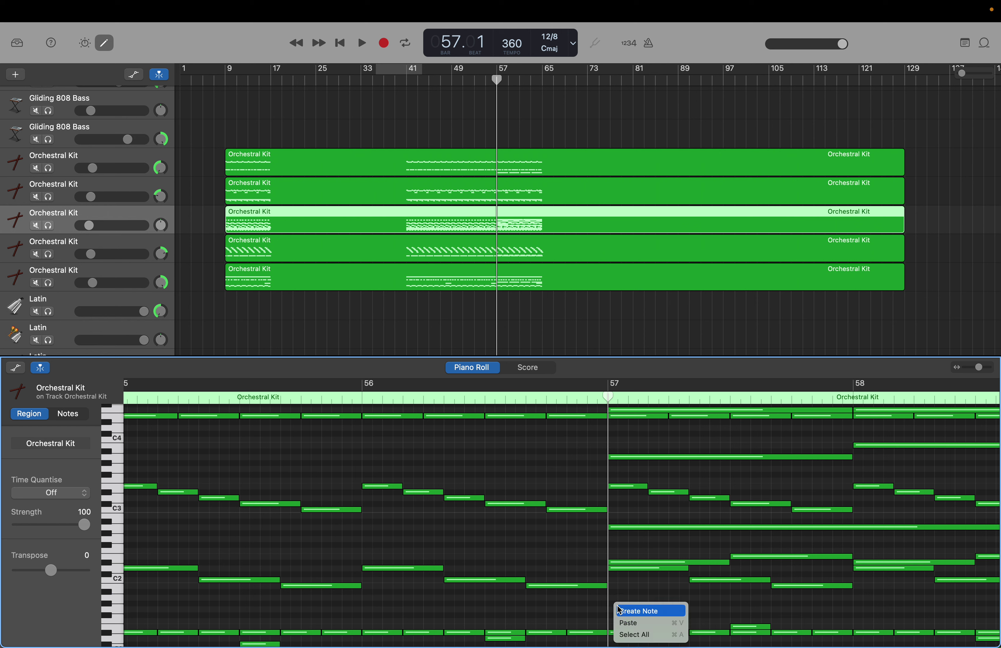
left_click(639, 611)
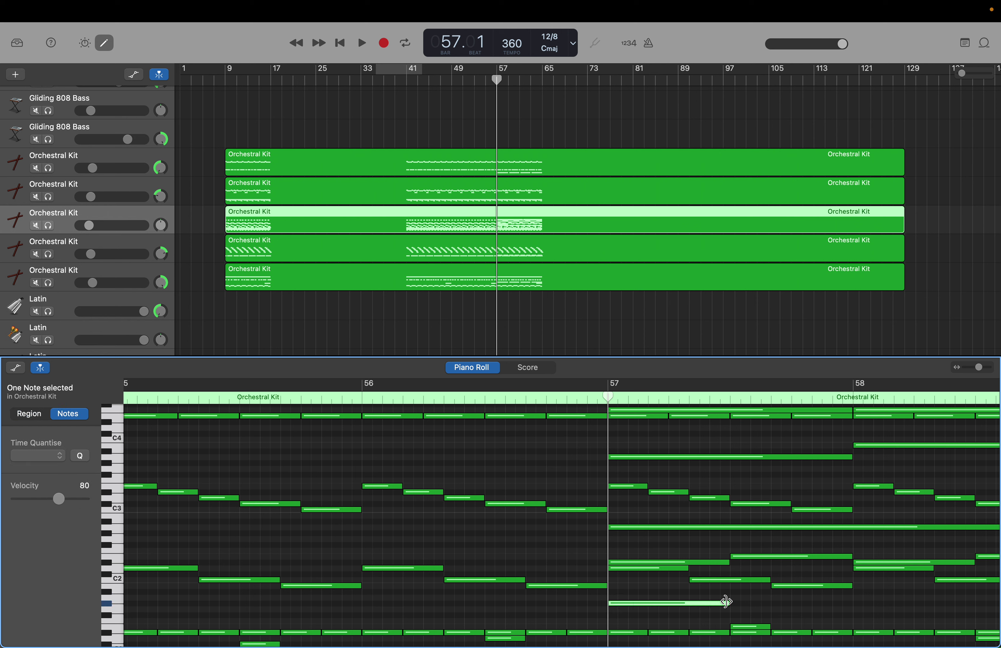
left_click_drag(726, 603, 851, 604)
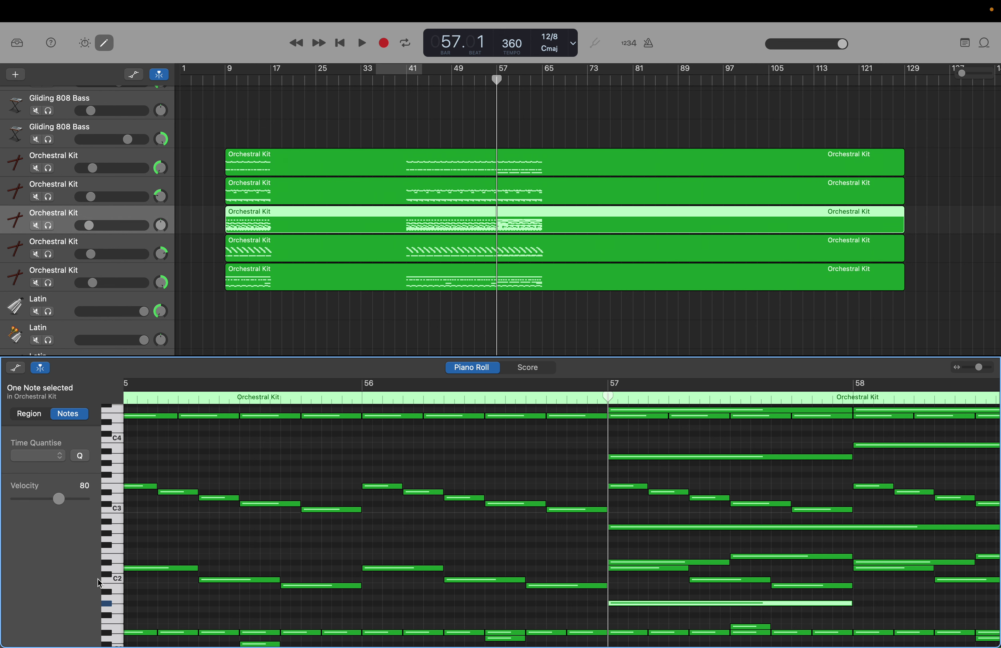
Step: Audition the third Orchestral Kit track's lower sounds from around G#1 down to the keys near C0
mouse_move(107, 603)
left_mouse_down()
mouse_move(115, 624)
mouse_move(116, 555)
mouse_move(114, 633)
mouse_move(114, 621)
left_mouse_up()
scroll(115, 623, "down", 5)
left_click(114, 617)
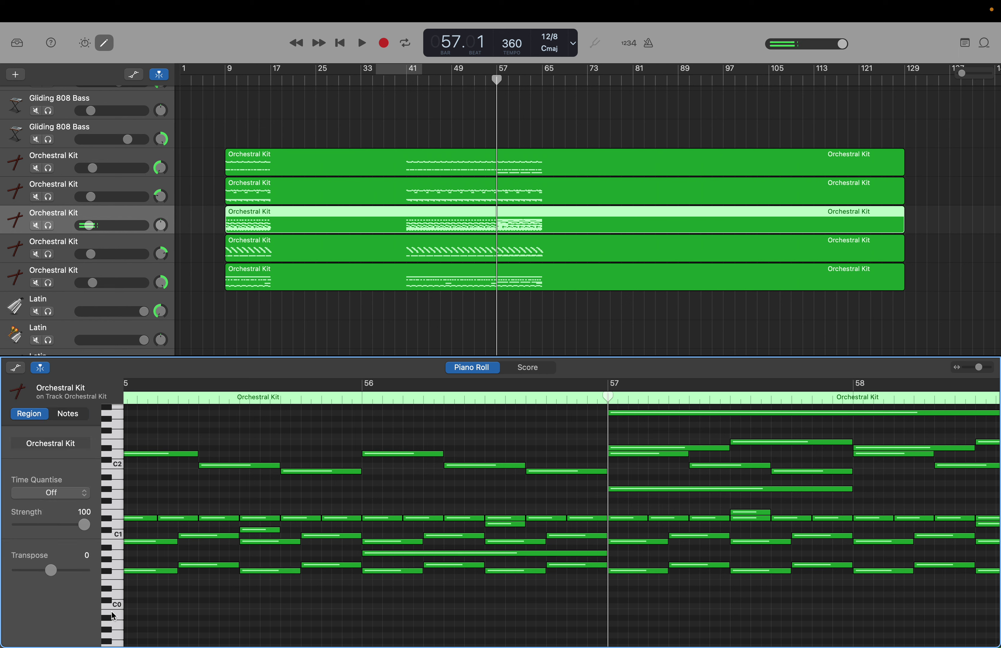
left_click_drag(118, 547, 118, 475)
left_click(230, 475)
Step: Play the arrangement from bar 49 past bar 65 to review the added percussion, and stop playback
left_click_drag(496, 78, 451, 74)
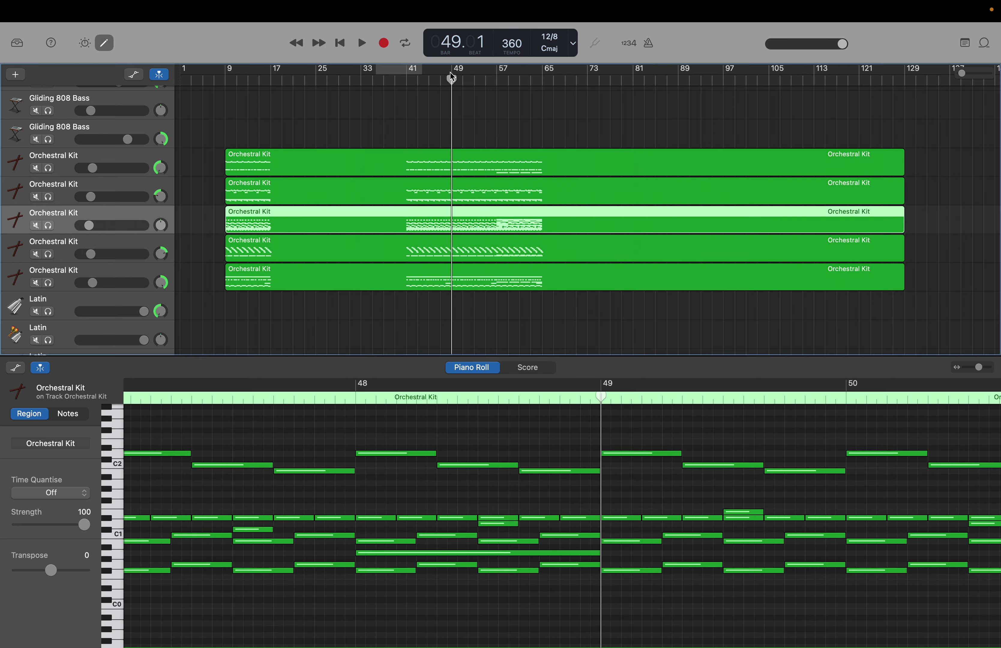
key("space")
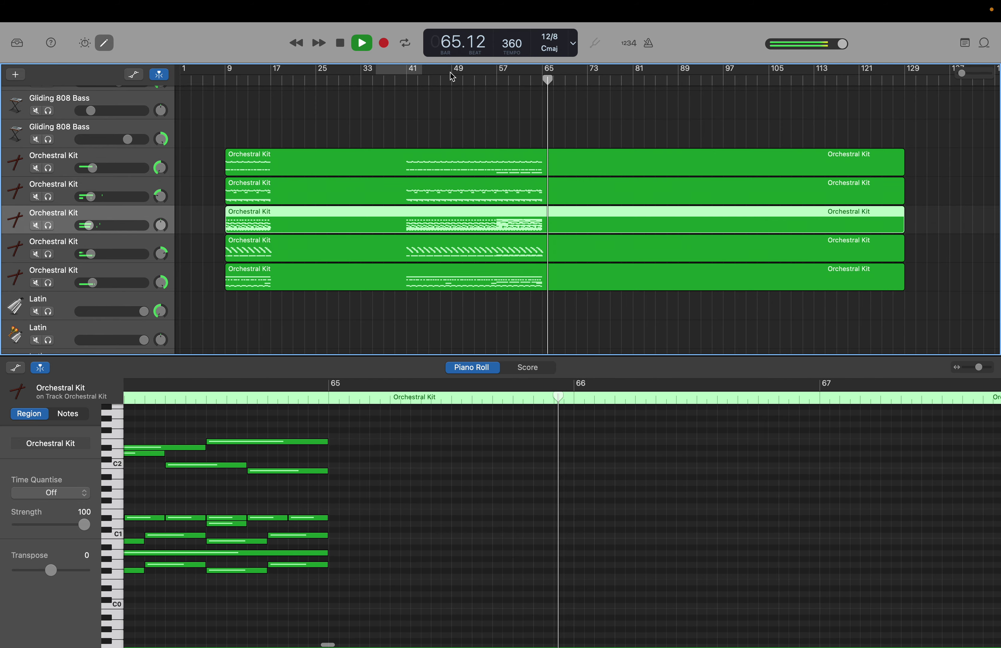
key("space")
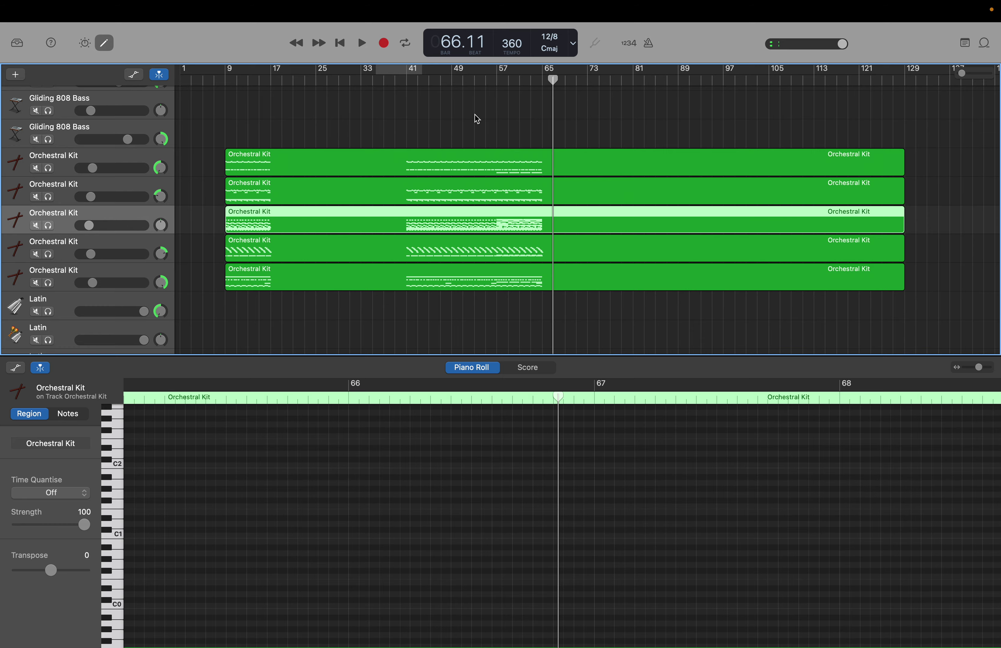
scroll(476, 117, "up", 10)
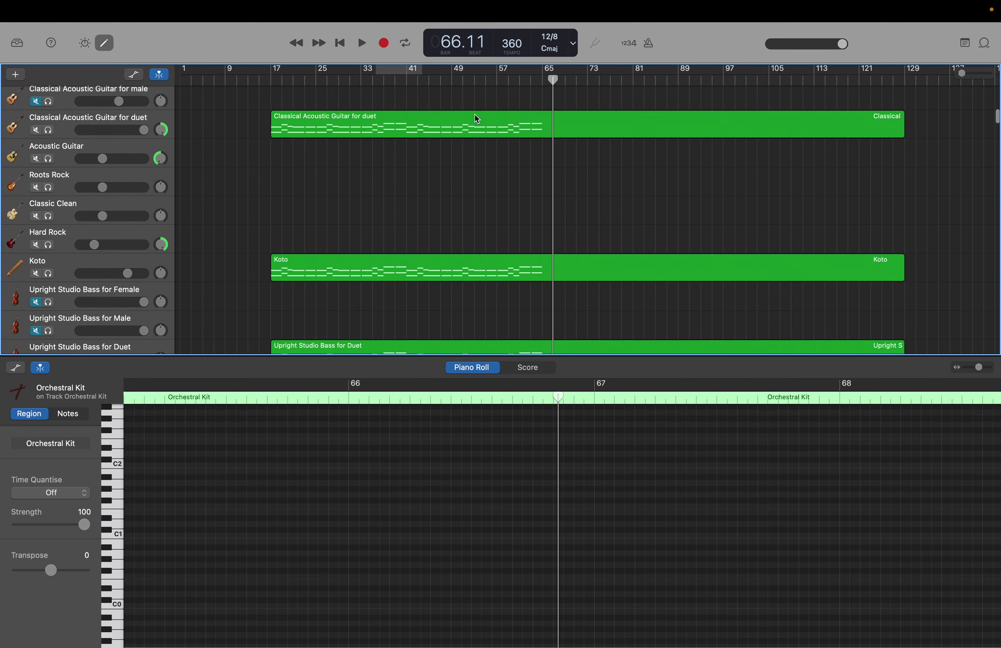
scroll(475, 115, "up", 4)
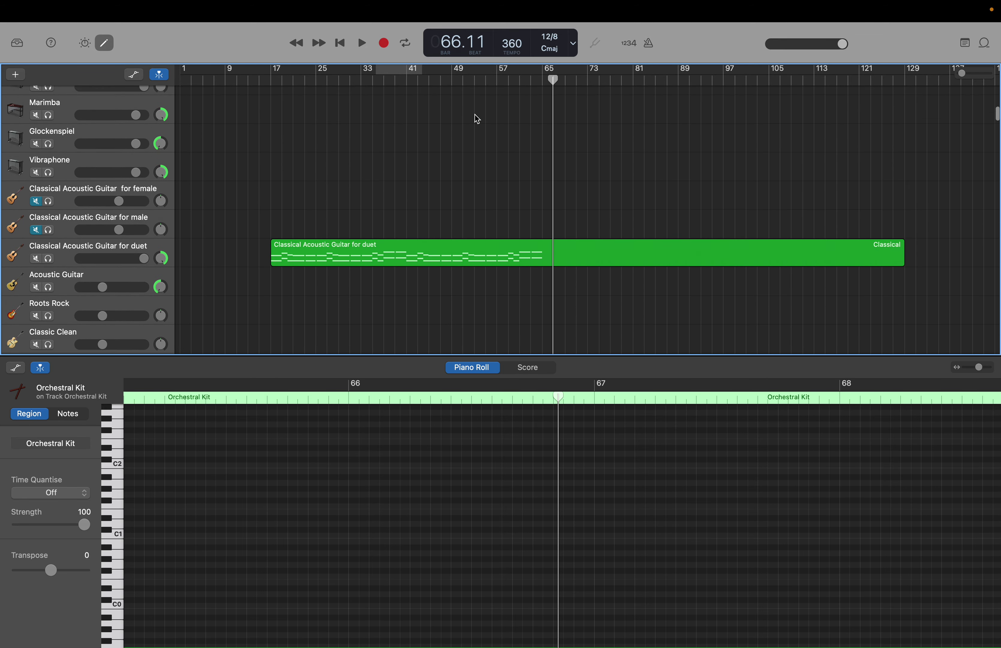
scroll(475, 115, "down", 6)
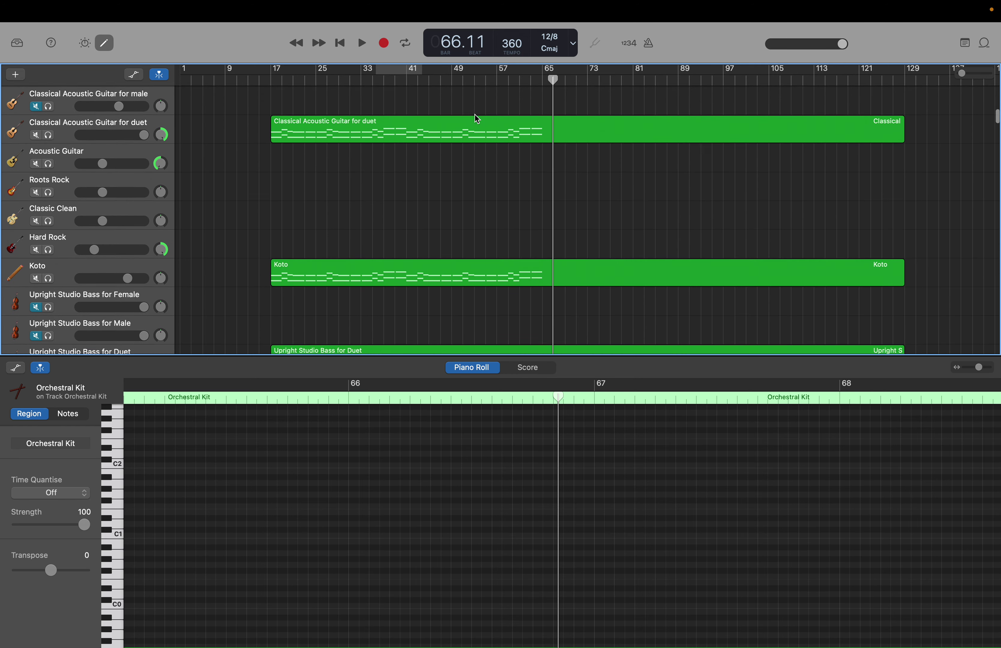
scroll(474, 115, "down", 3)
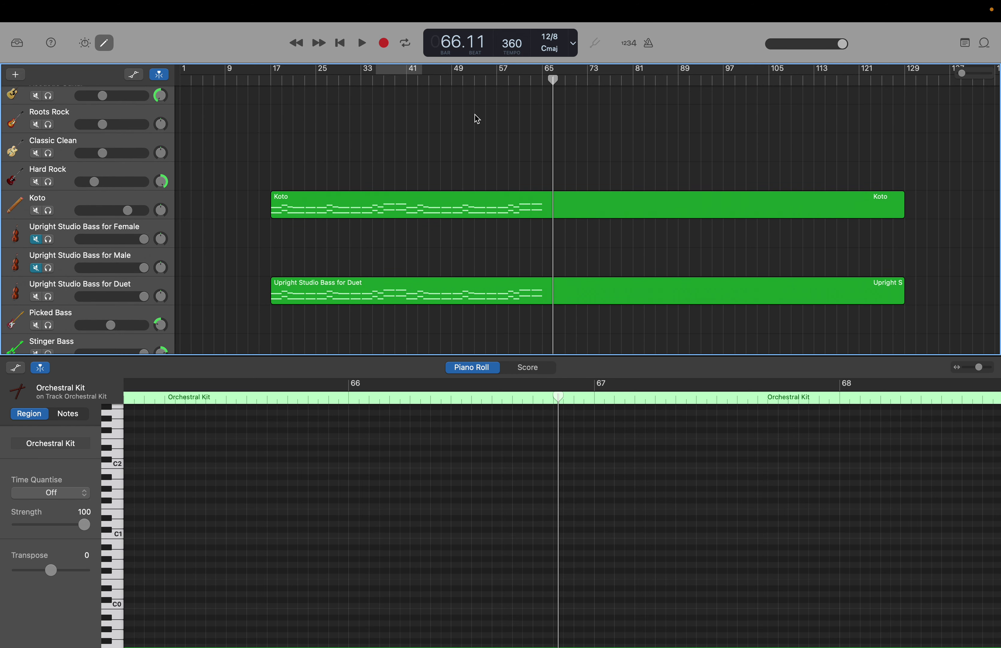
mouse_move(544, 1)
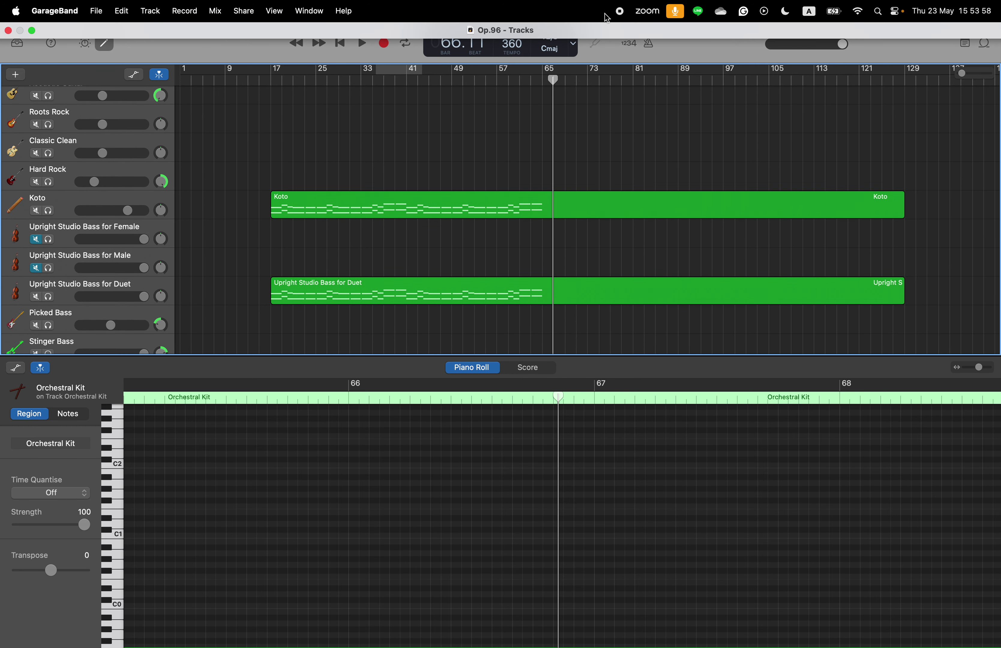